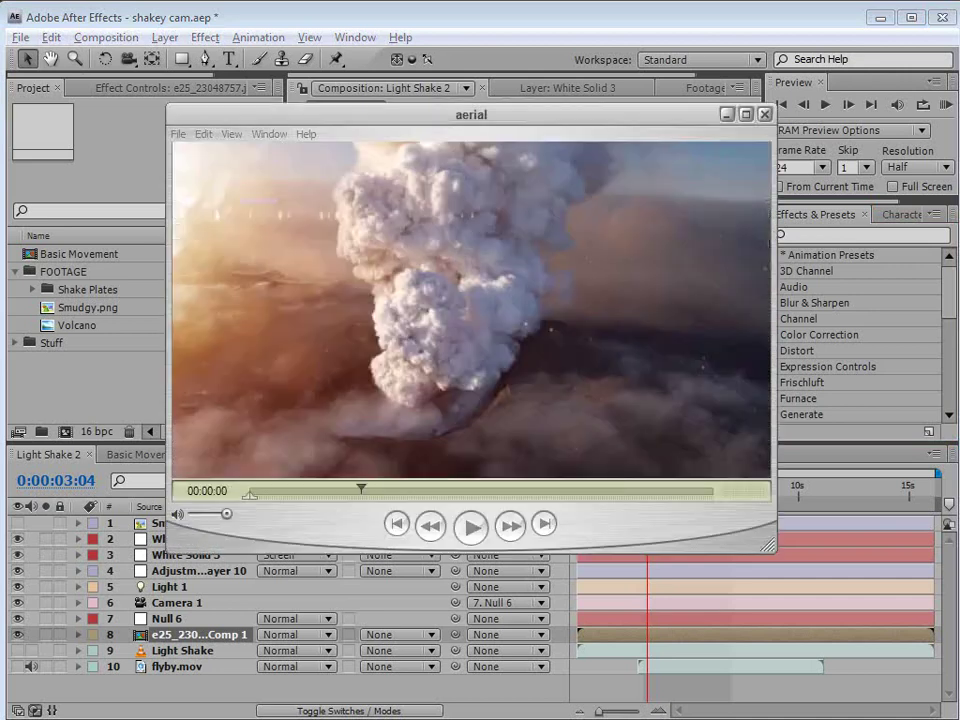
Step: Play the chopper_w clip with lowered volume, and scrub through it to examine the shaky aerial camera movement
drag(275, 467, 229, 480)
click(392, 506)
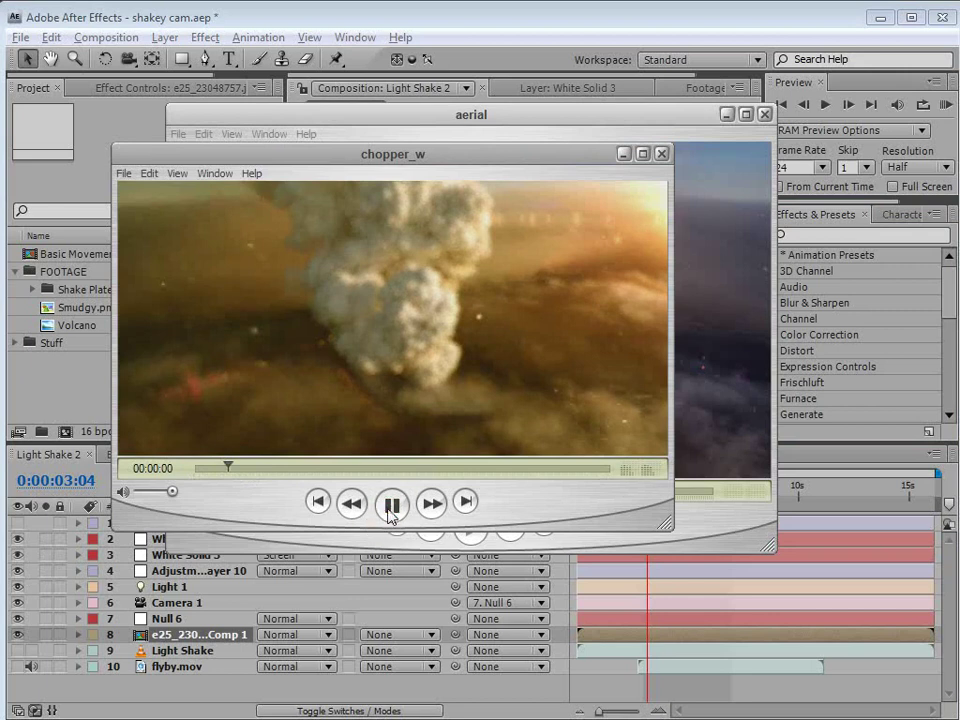
drag(172, 492, 153, 492)
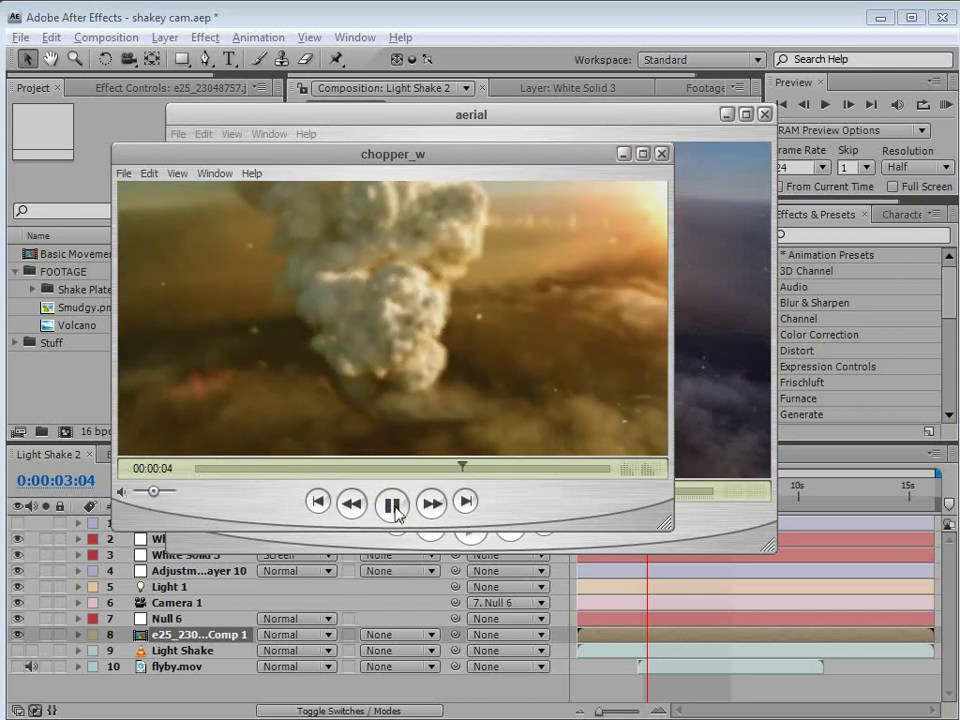
click(393, 508)
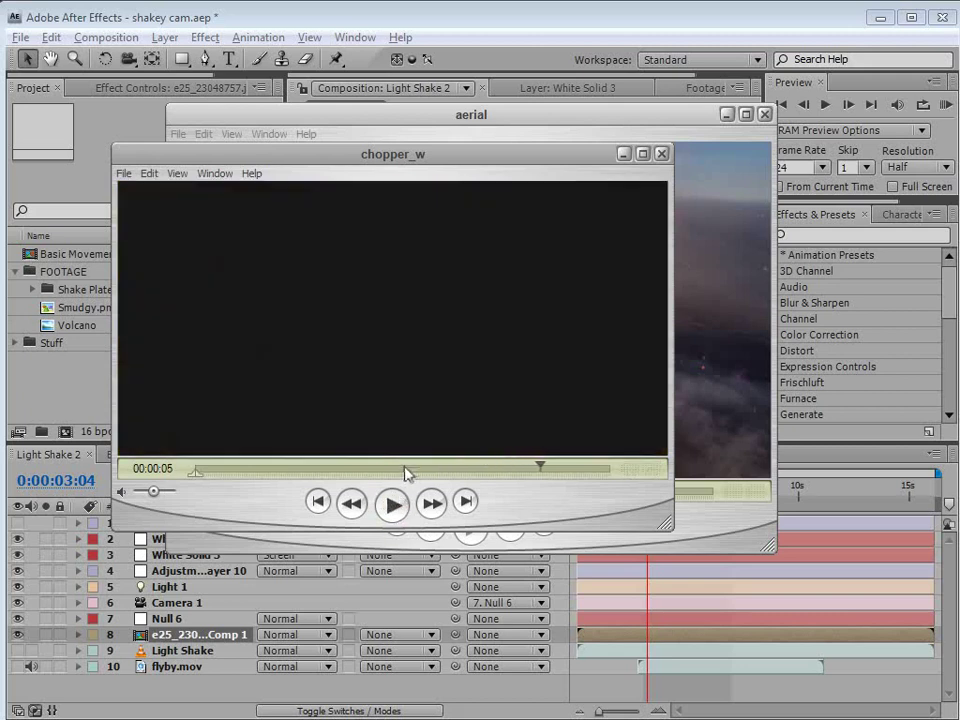
click(379, 471)
drag(379, 471, 270, 474)
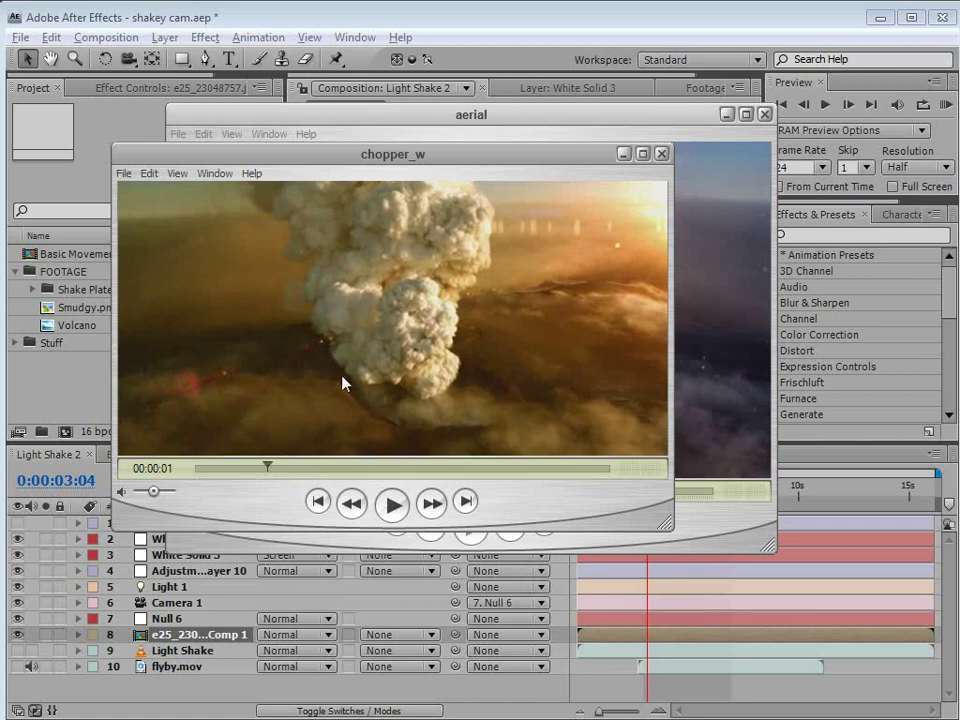
drag(280, 469, 308, 467)
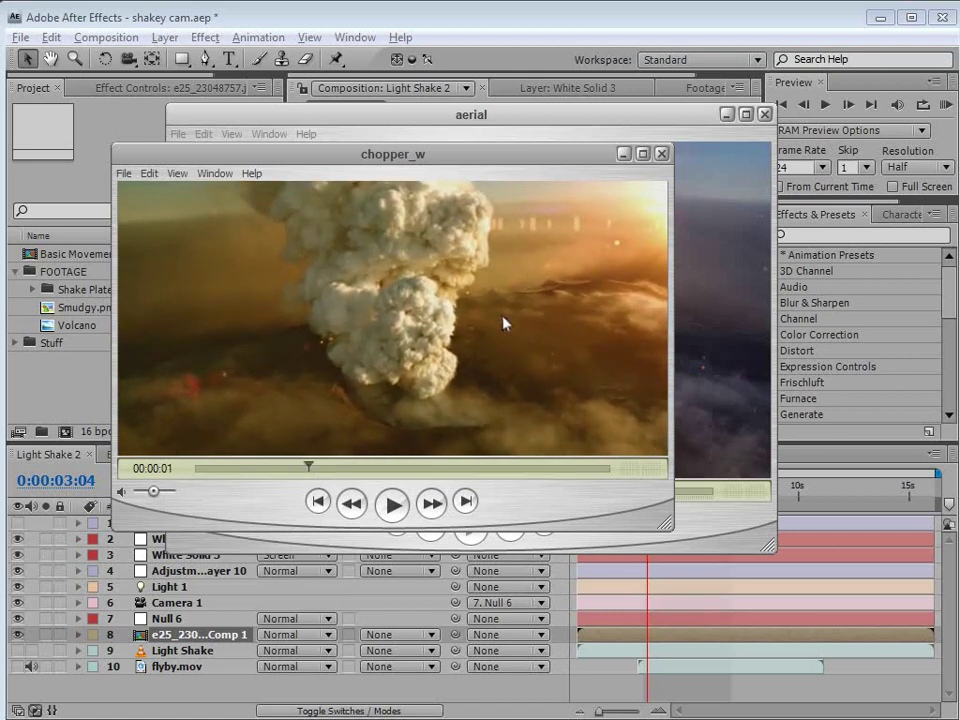
click(332, 467)
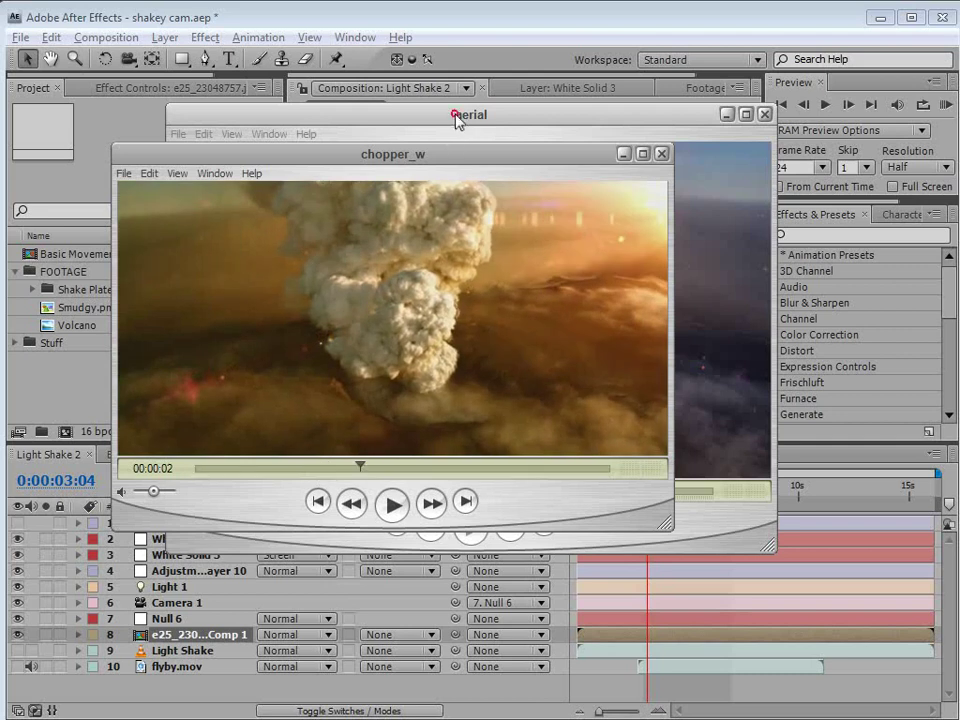
Step: Bring the aerial clip to the front, play it and scrub back to examine its camera movement
drag(456, 118, 442, 126)
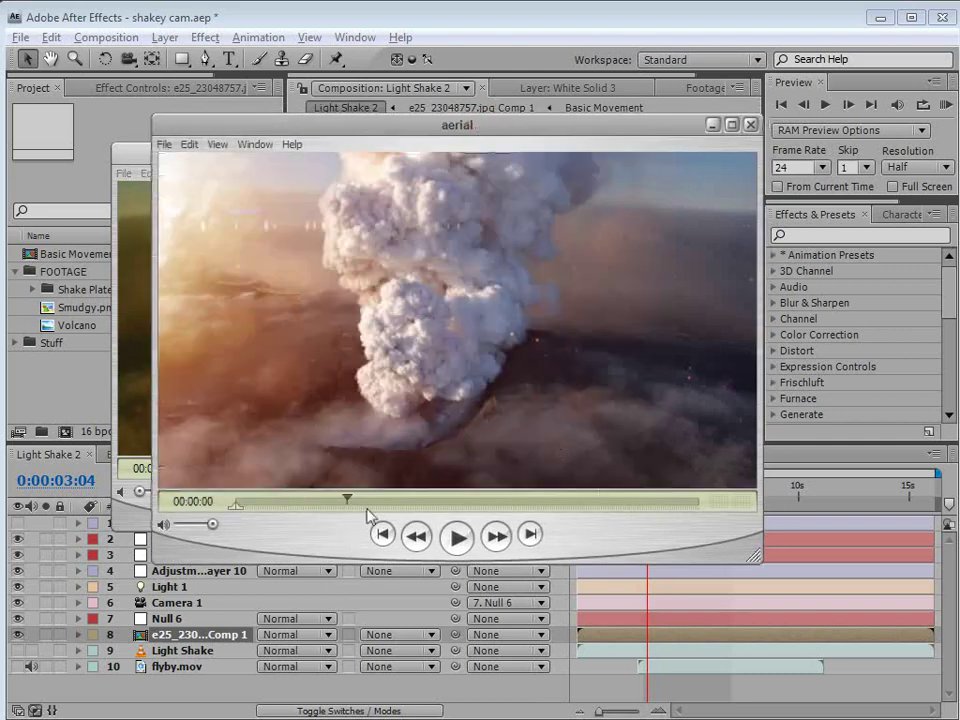
click(456, 538)
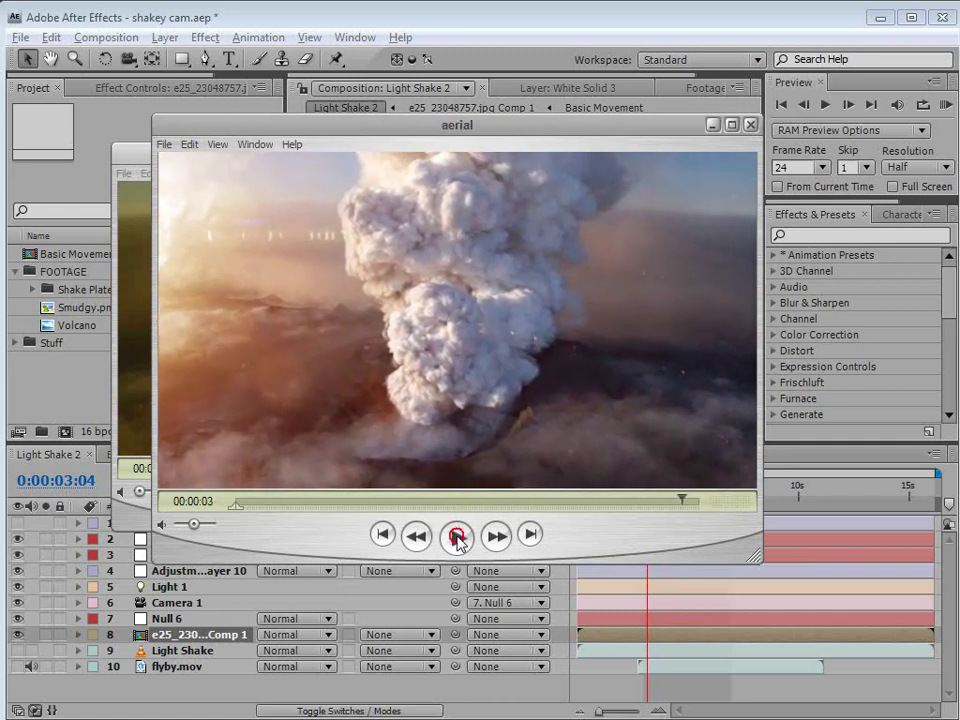
drag(660, 505, 428, 505)
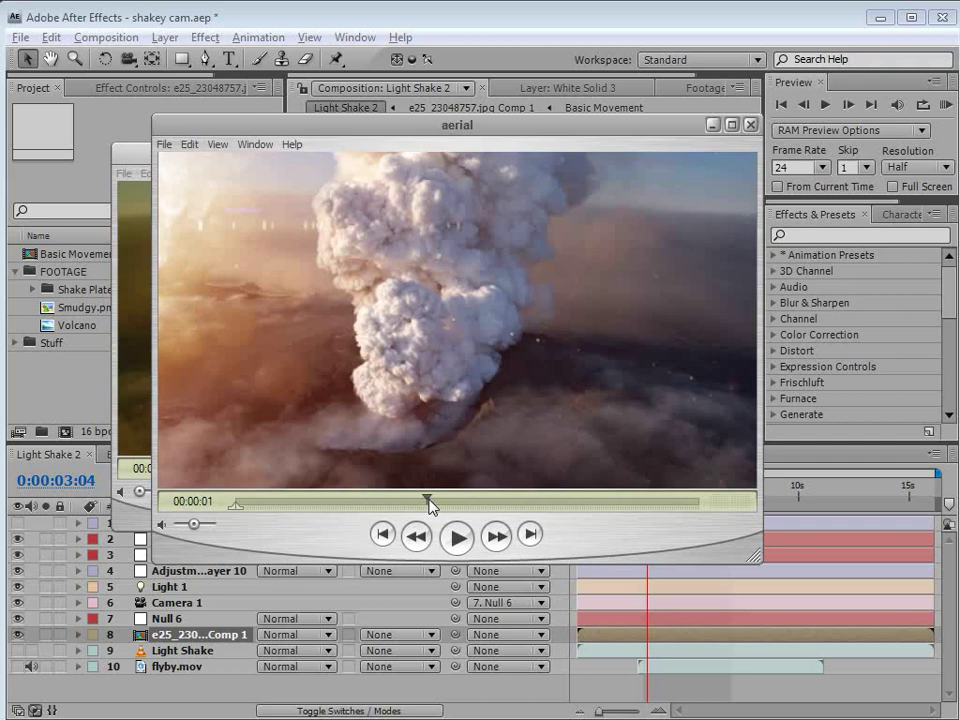
Step: Return to After Effects and create a new composition from the Volcano image in the FOOTAGE folder
click(108, 395)
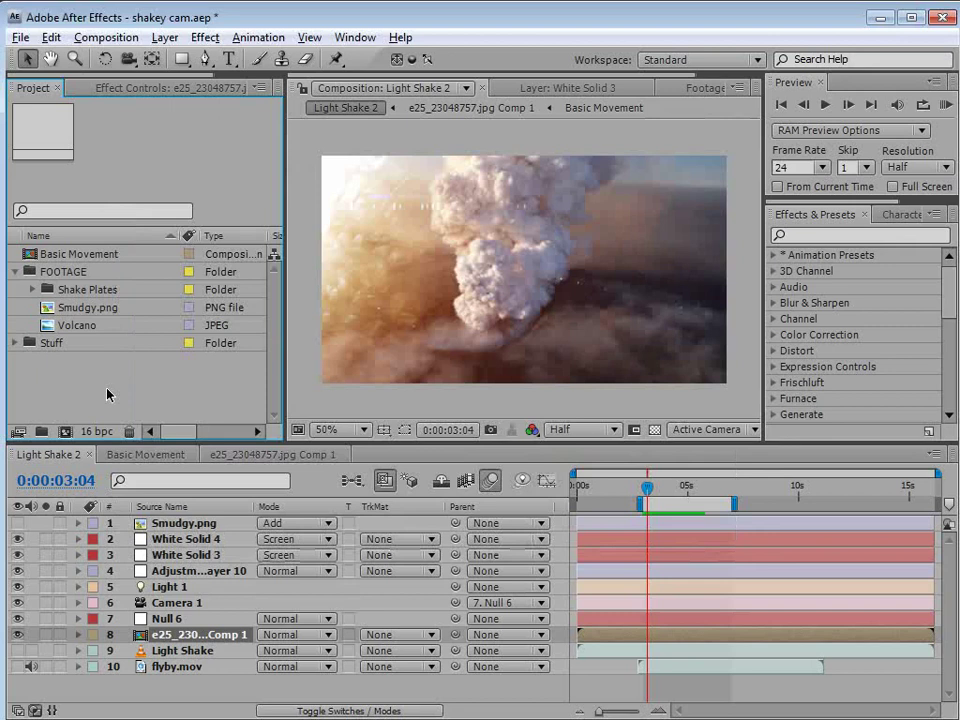
click(72, 325)
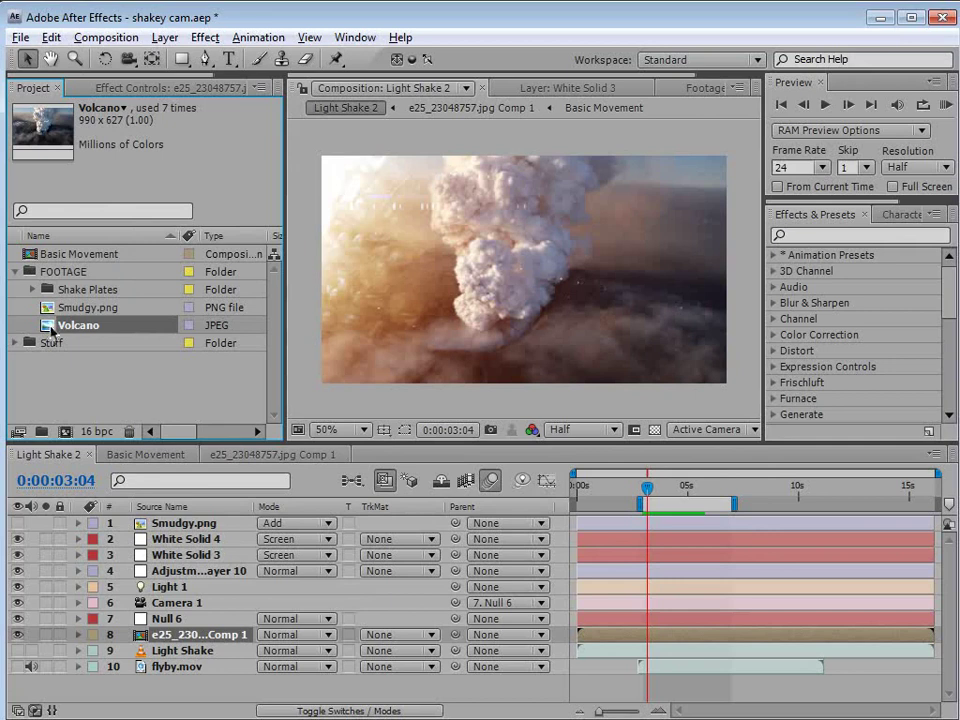
drag(52, 328, 68, 435)
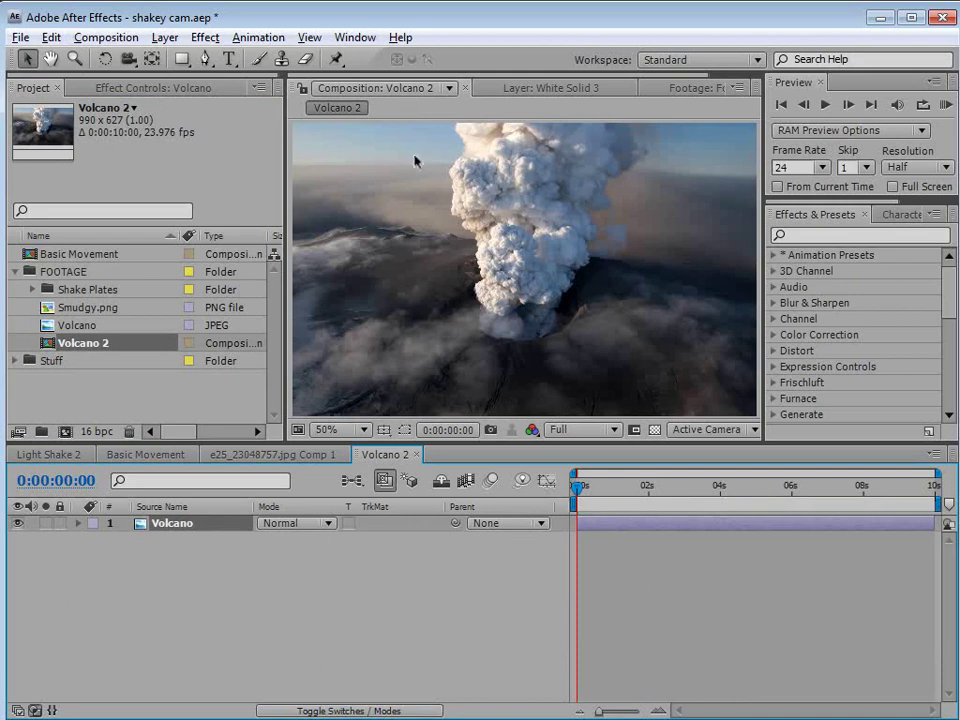
click(528, 300)
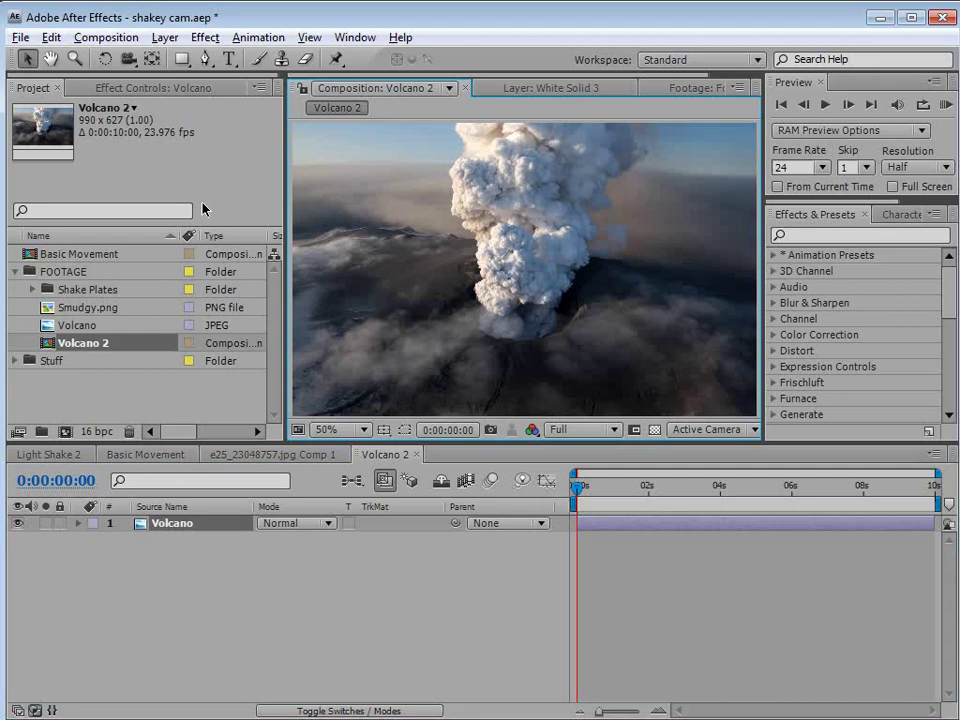
Step: Open the Volcano layer for painting with the Clone Stamp tool, keeping the stroke duration at Constant
click(282, 60)
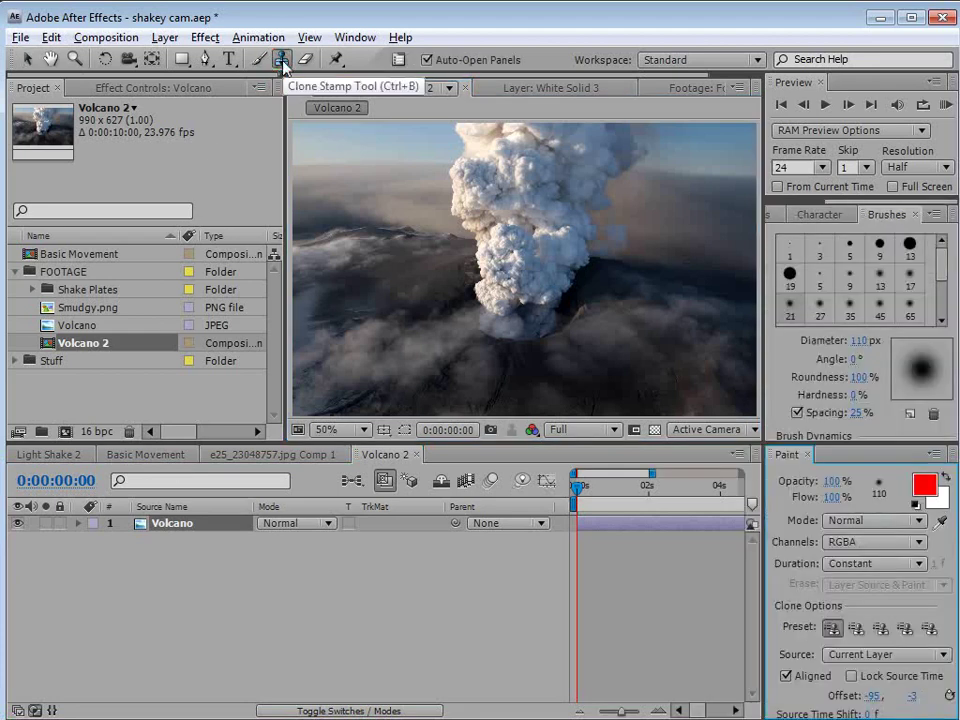
double_click(495, 316)
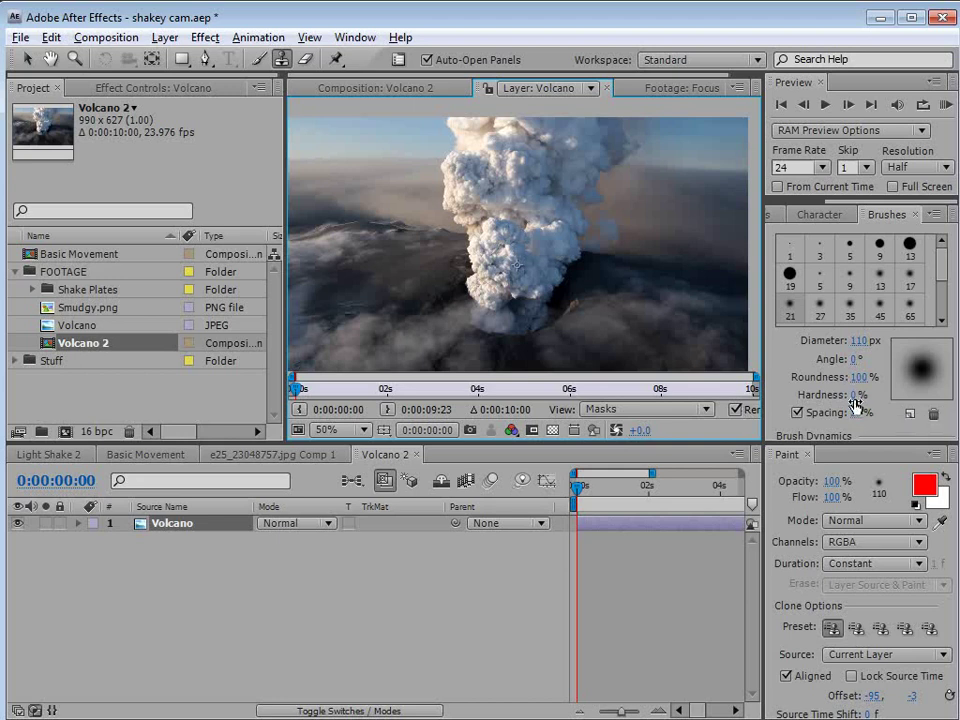
click(835, 563)
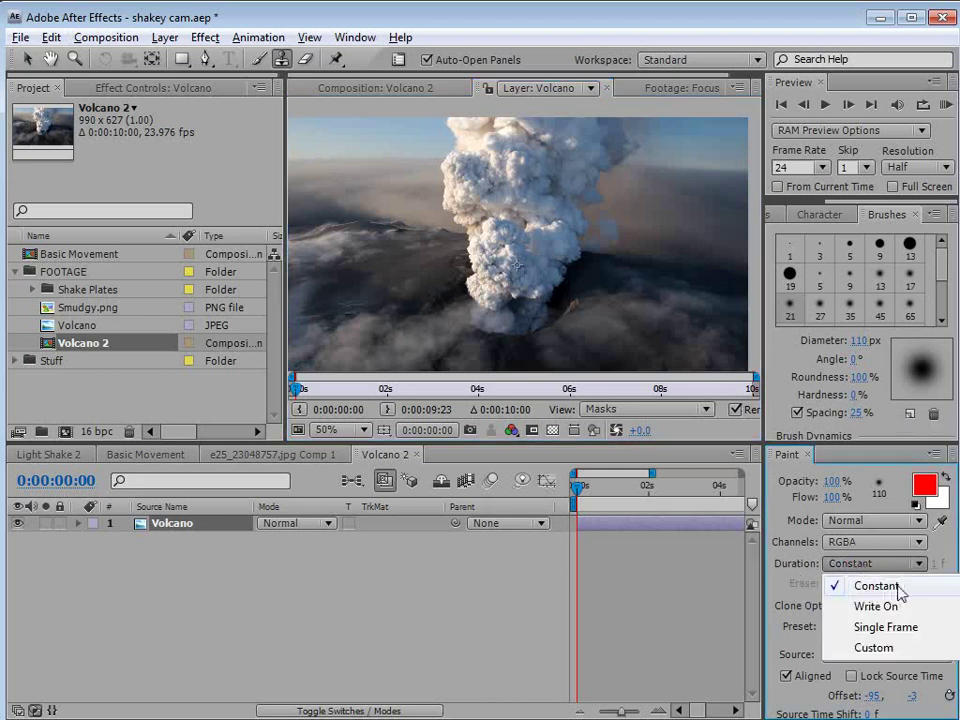
click(898, 590)
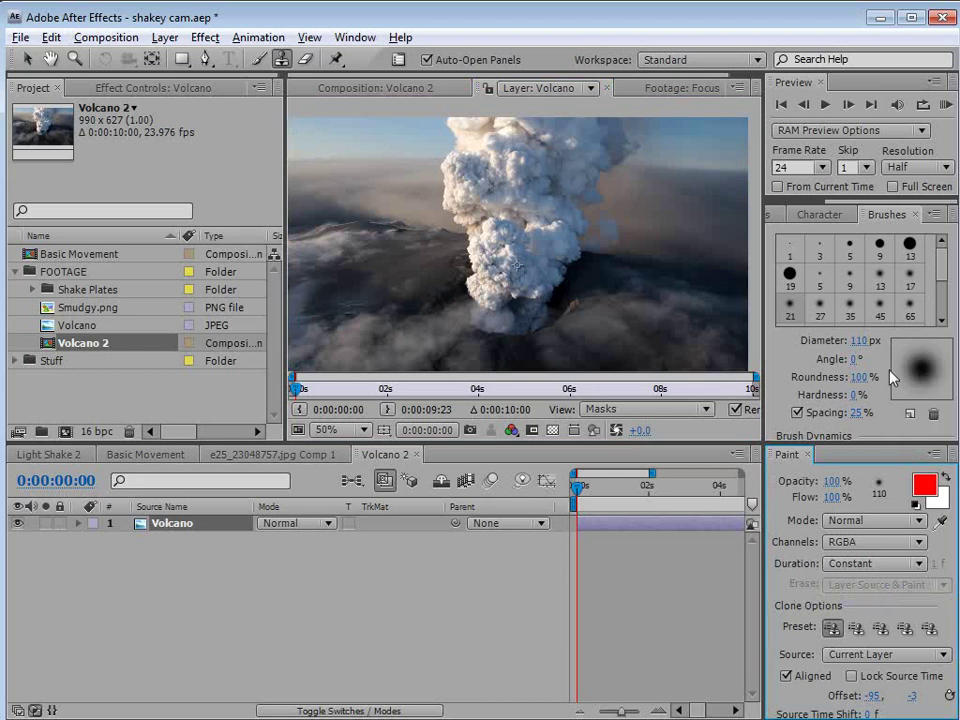
click(385, 88)
click(517, 89)
Step: Clone the sky, haze and ridge beside the plume over the left part of the smoke column, down to the crater
key(grave)
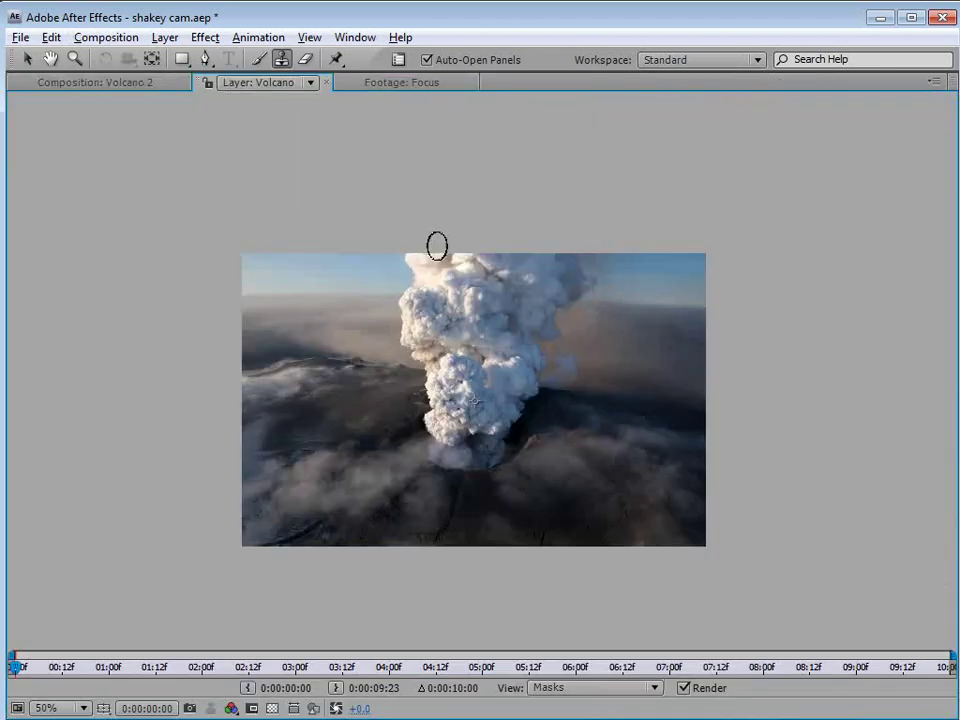
key(h)
scroll(435, 396, up, 2)
drag(435, 396, 459, 396)
key(ctrl+b)
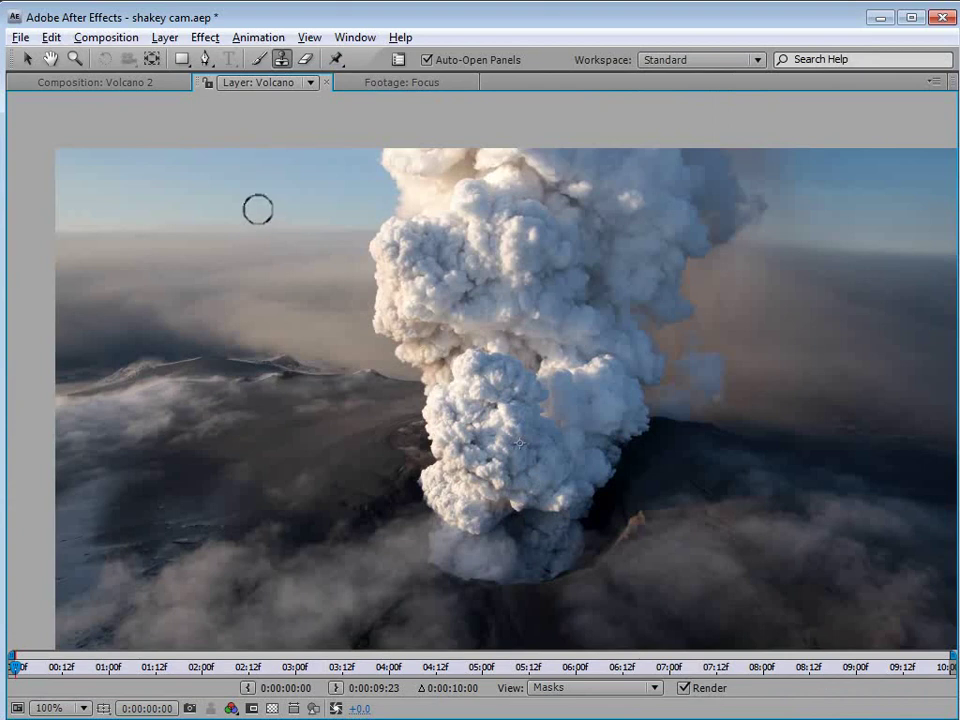
mouse_move(297, 205)
mouse_down()
mouse_move(327, 205)
mouse_move(294, 205)
mouse_up()
alt+click(235, 171)
mouse_move(343, 129)
mouse_down()
mouse_move(341, 231)
mouse_move(382, 300)
mouse_move(371, 338)
mouse_up()
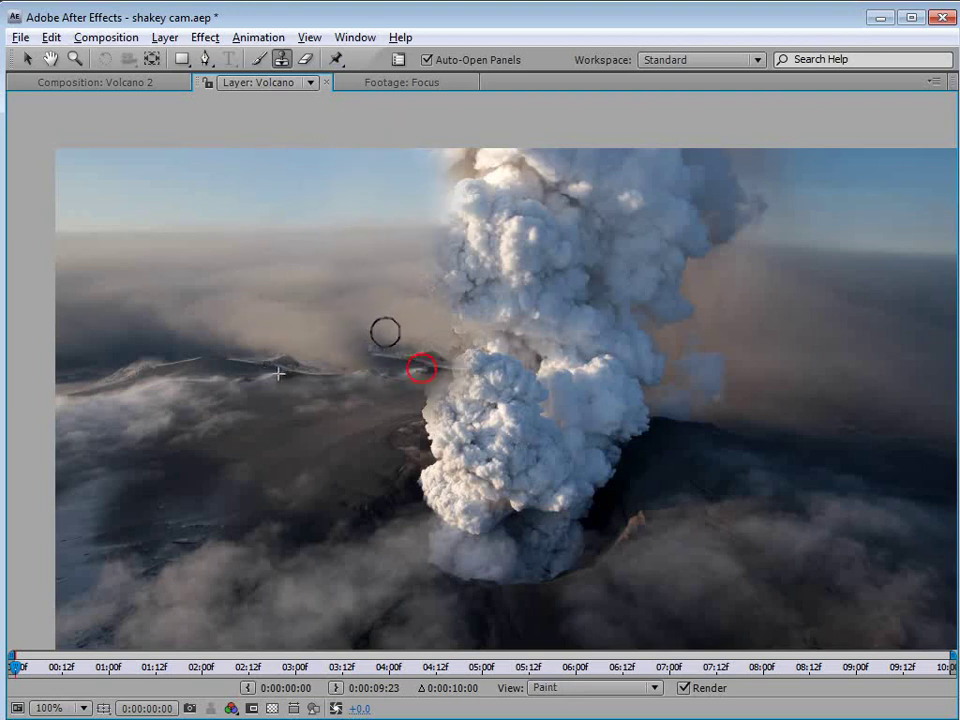
mouse_move(416, 146)
mouse_down()
mouse_move(407, 223)
mouse_move(421, 307)
mouse_up()
drag(445, 160, 452, 285)
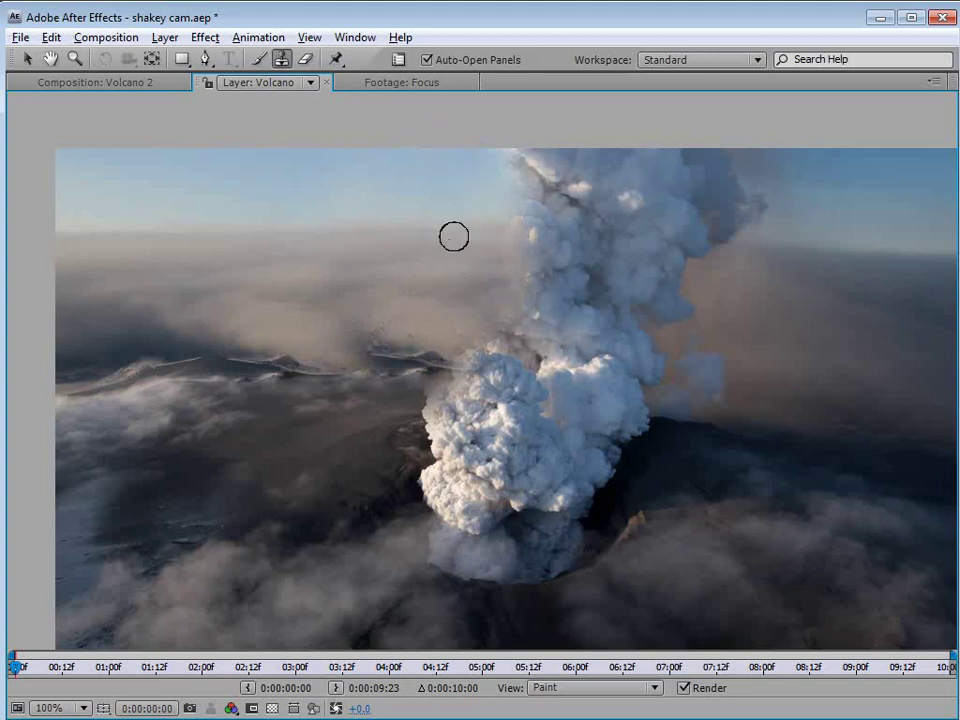
mouse_move(412, 364)
mouse_down()
mouse_move(426, 338)
mouse_move(396, 437)
mouse_move(396, 429)
mouse_up()
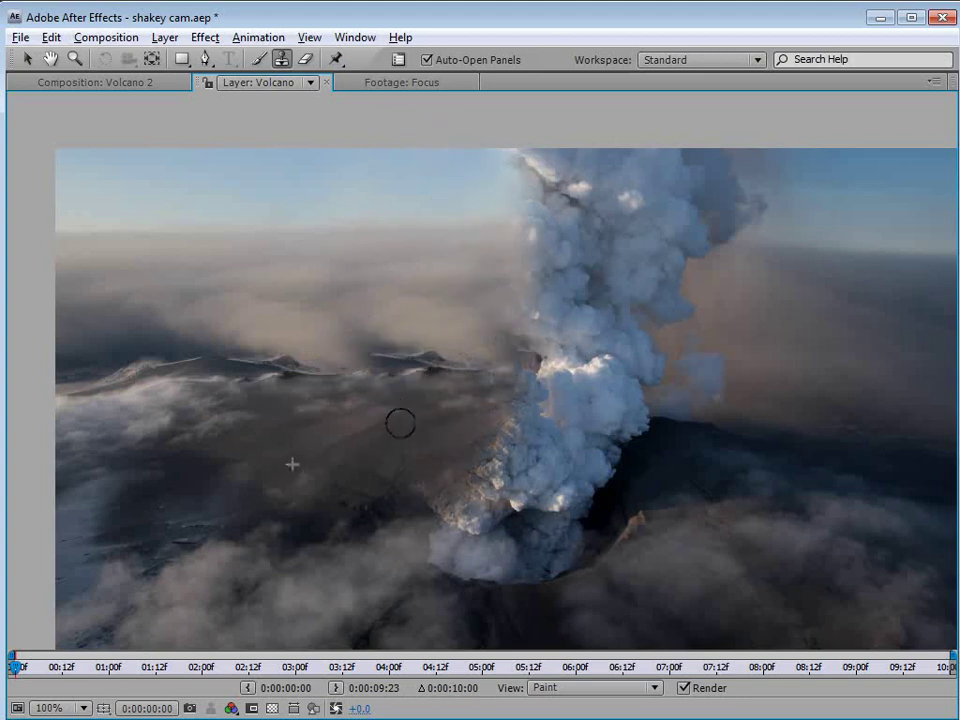
Step: Clone the sky and haze from the image's right side over the remaining smoke column, and return to the composition view
drag(847, 335, 687, 372)
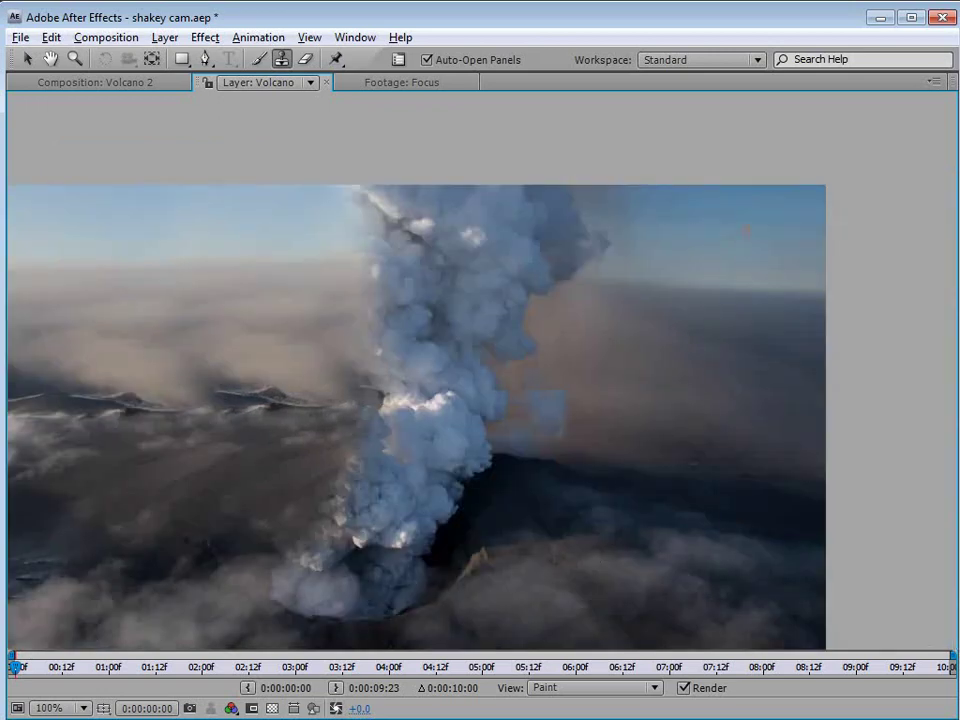
alt+click(743, 287)
mouse_move(589, 246)
mouse_down()
mouse_move(553, 242)
mouse_move(549, 211)
mouse_move(471, 169)
mouse_move(559, 169)
mouse_move(467, 174)
mouse_move(445, 237)
mouse_move(452, 311)
mouse_move(469, 319)
mouse_move(489, 388)
mouse_move(519, 377)
mouse_move(450, 373)
mouse_move(371, 351)
mouse_move(394, 246)
mouse_move(444, 278)
mouse_up()
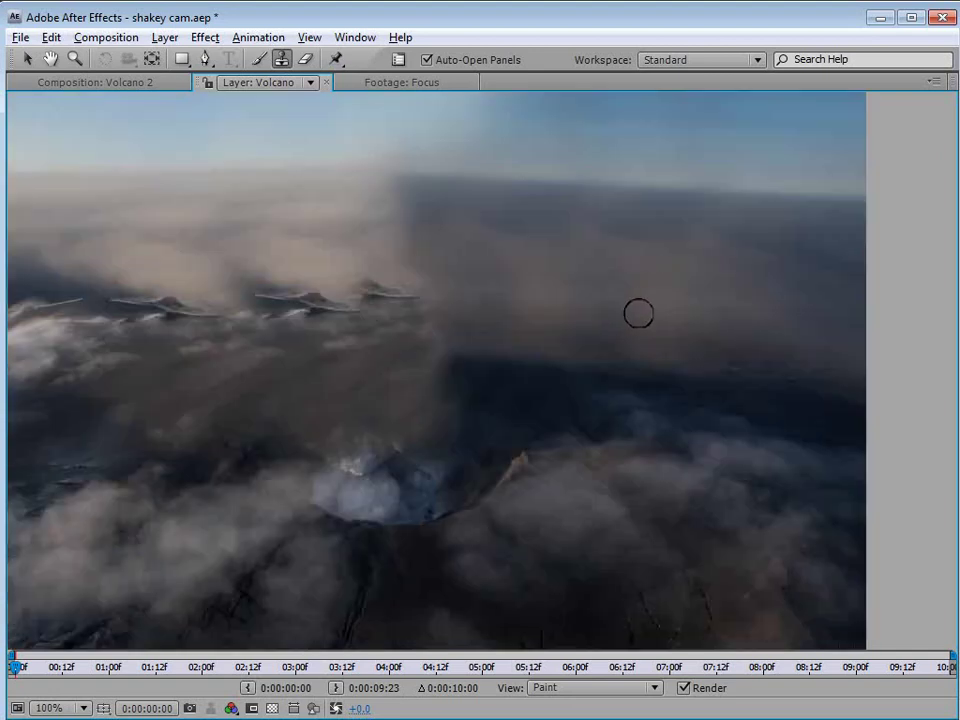
key(comma)
key(h)
drag(436, 352, 446, 340)
key(ctrl+b)
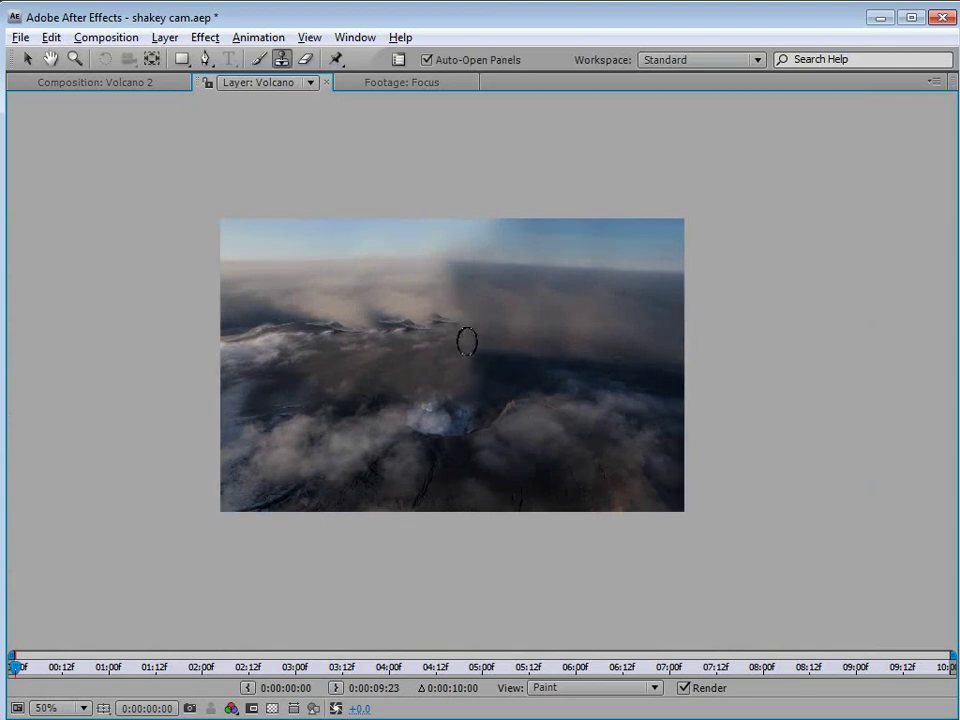
key(v)
key(grave)
click(378, 88)
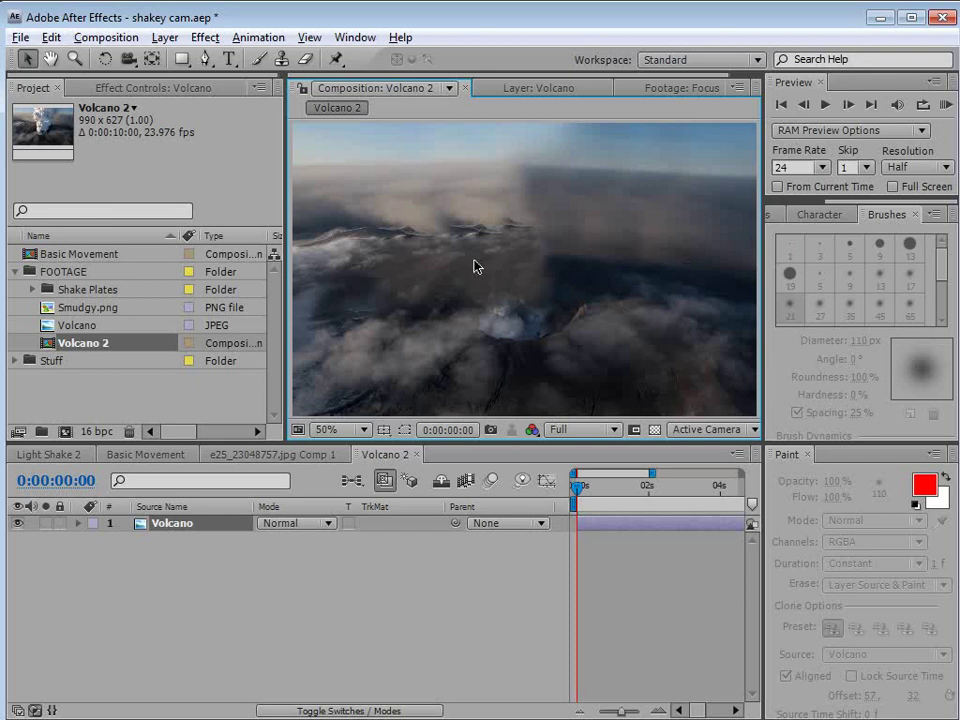
Step: Switch to Firefox and look through the Camera Projection post and its tutorial links on the Video Copilot blog
key(alt+Tab)
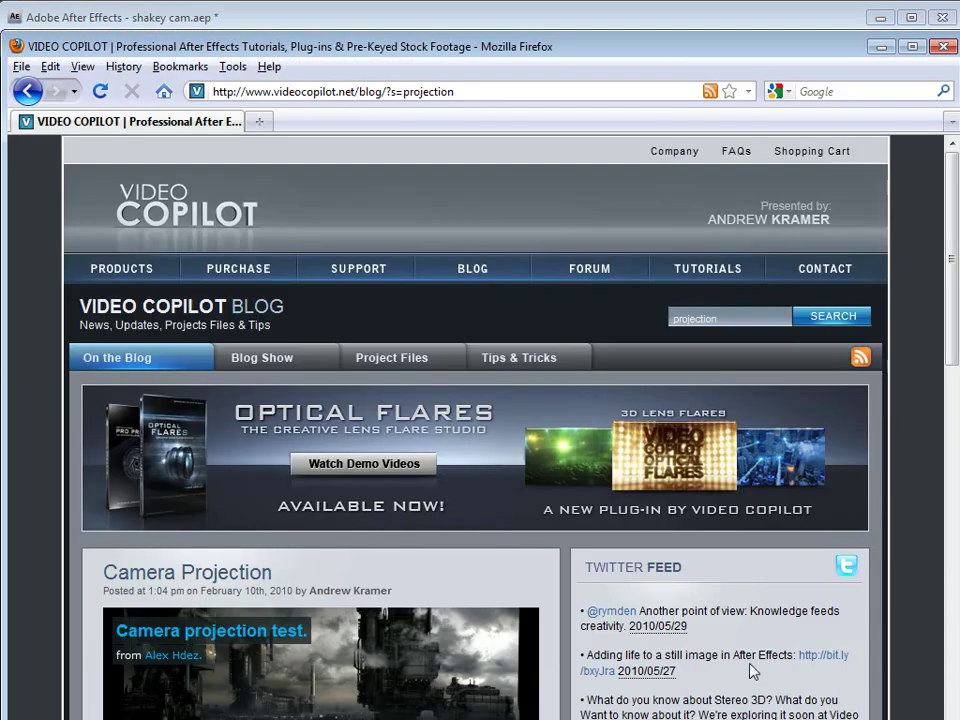
drag(951, 283, 944, 423)
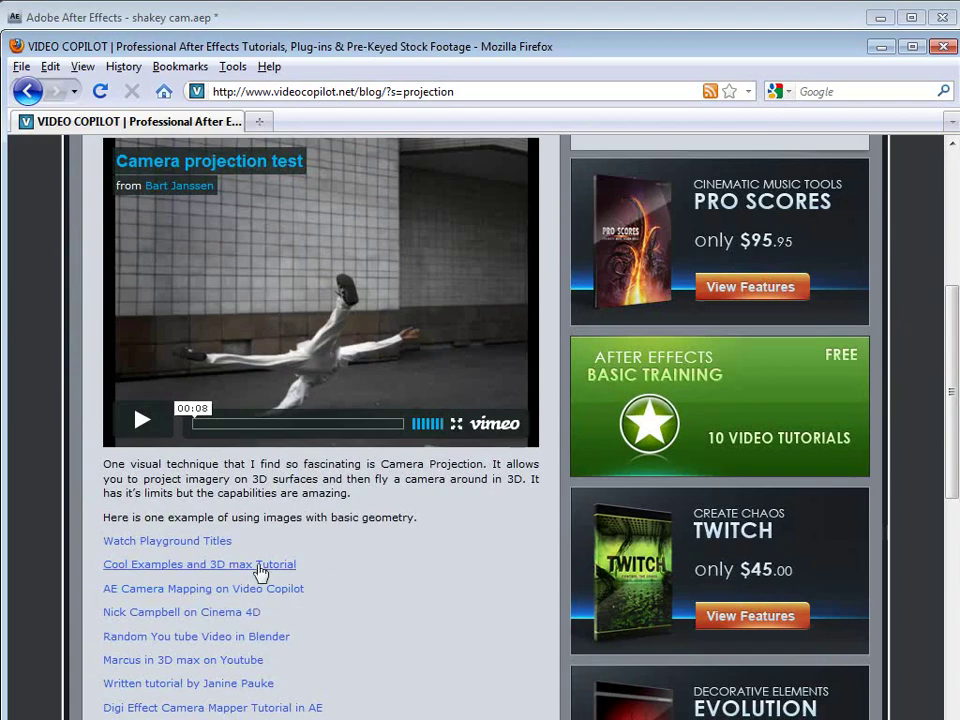
scroll(467, 619, up, 9)
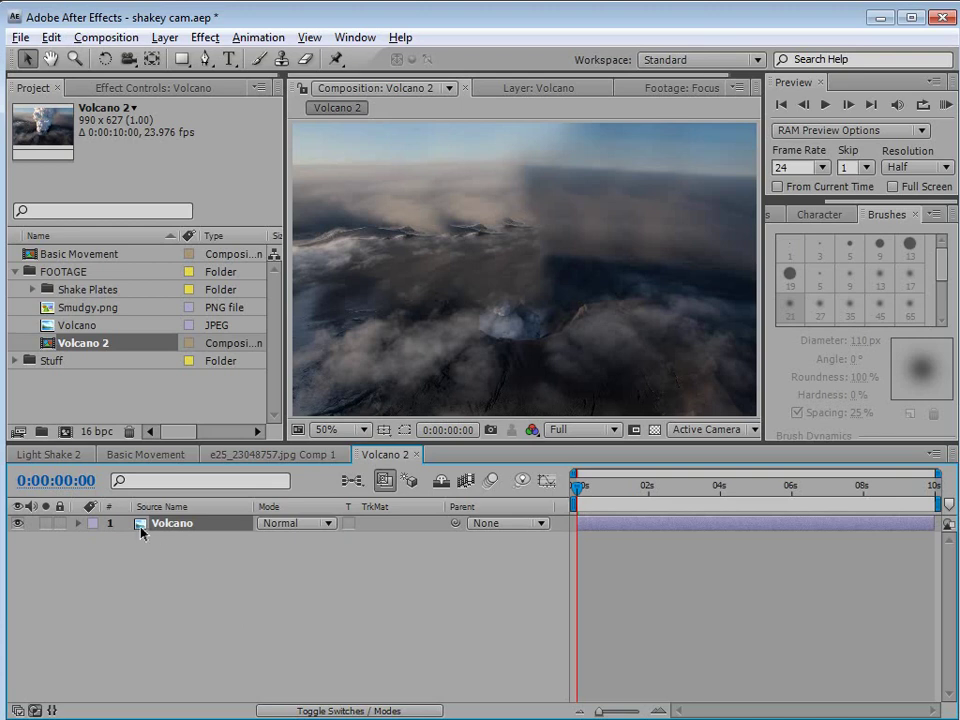
Step: Duplicate the Volcano layer in After Effects and delete the Paint effect from the upper copy
click(51, 37)
click(174, 238)
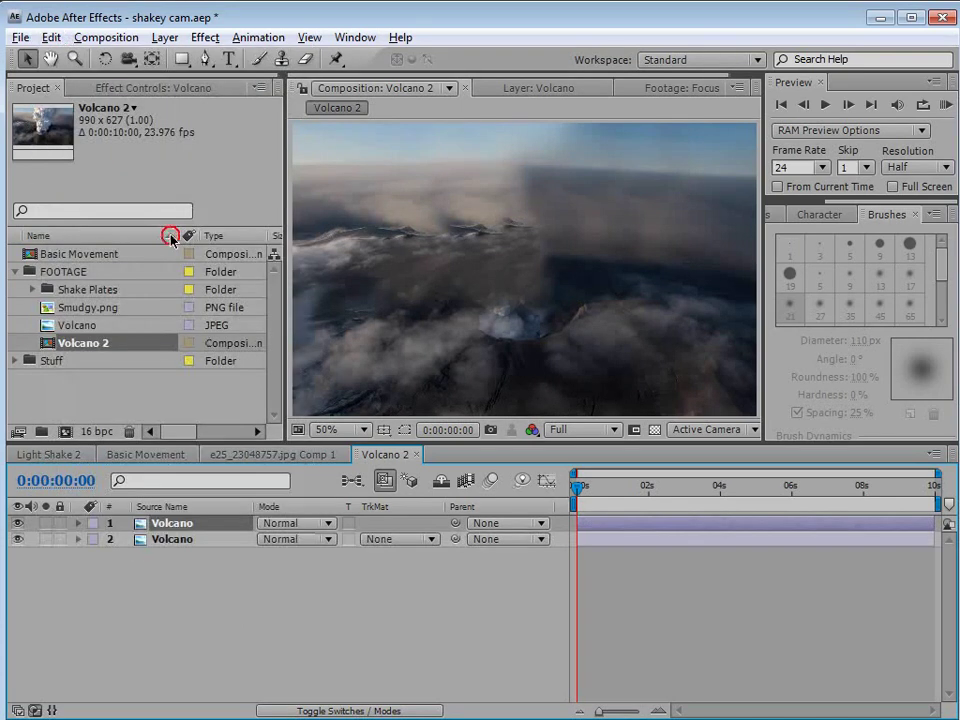
click(121, 93)
click(50, 122)
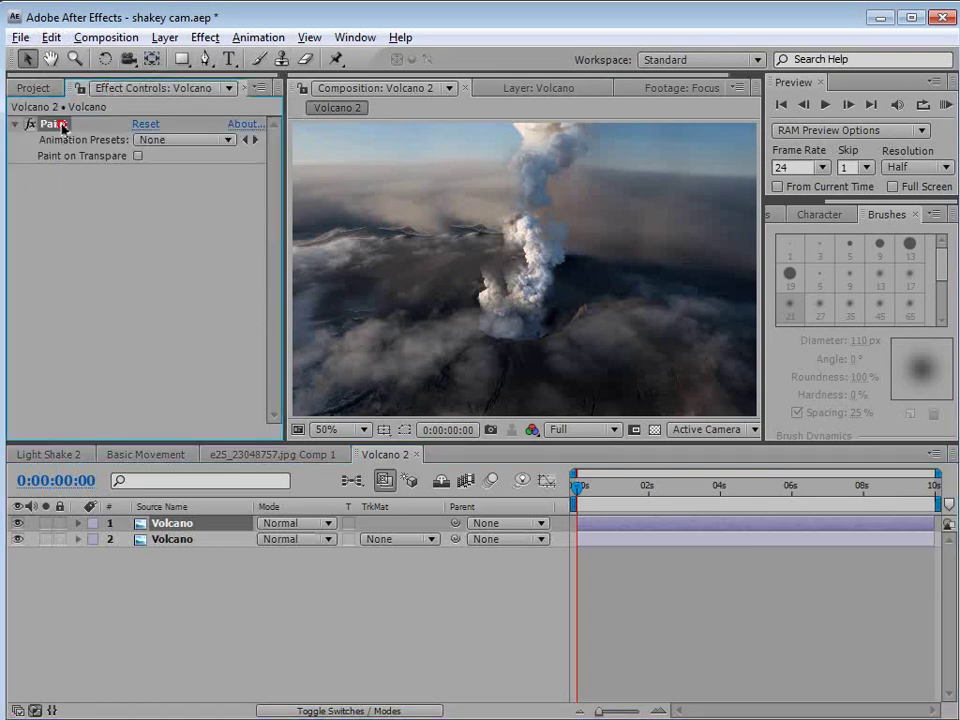
key(Delete)
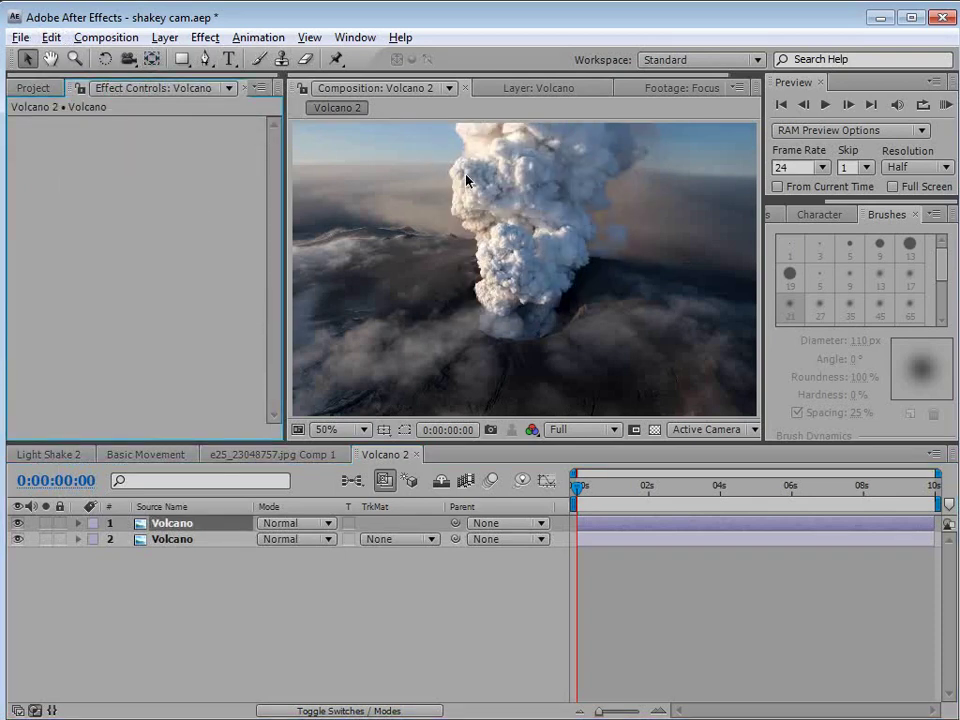
Step: Draw a closed Pen mask around the smoke plume on the upper Volcano layer, from above the frame down around the crater base
click(206, 61)
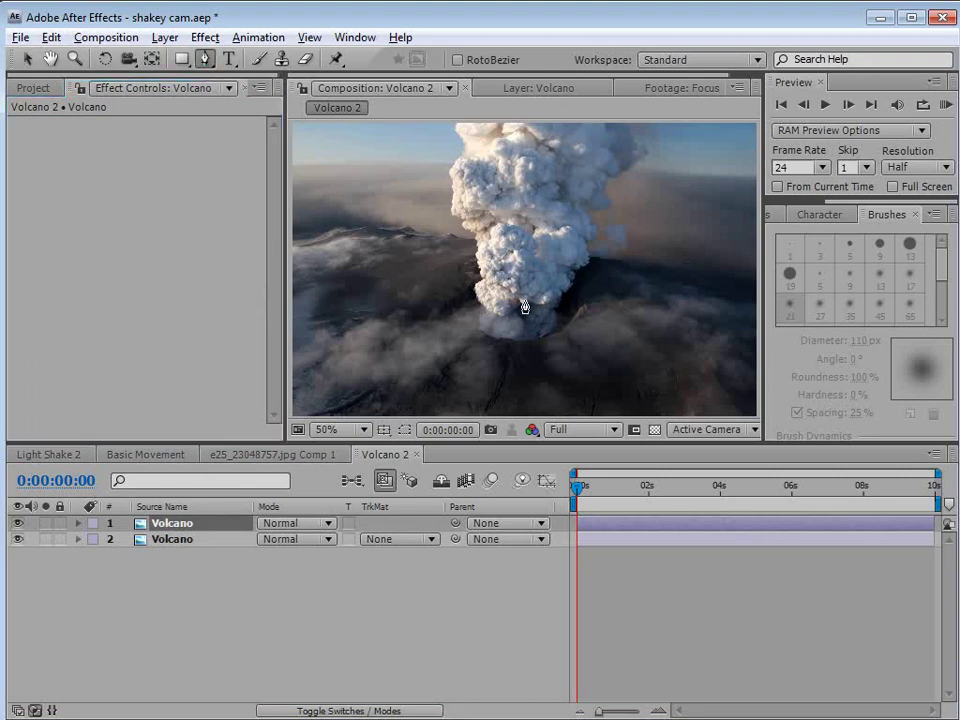
key(grave)
key(period)
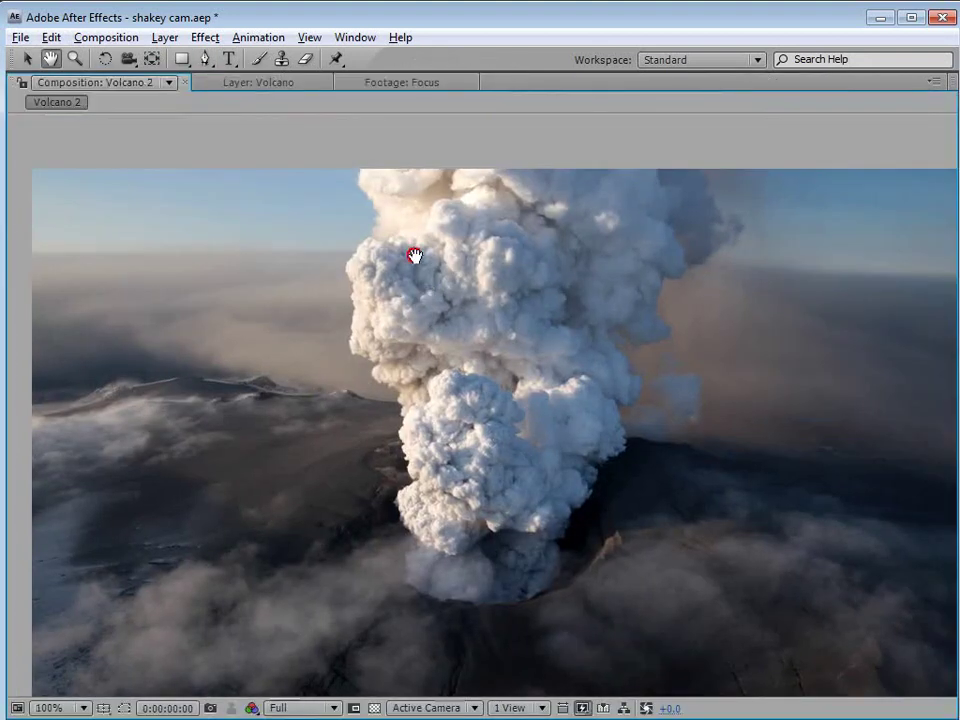
click(355, 178)
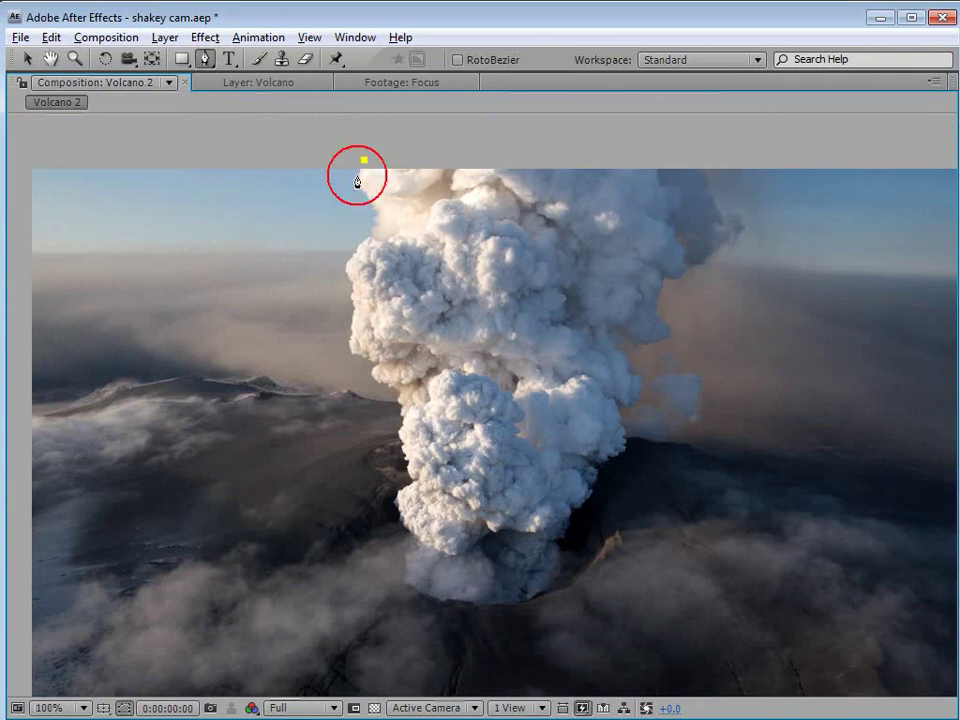
click(363, 232)
click(348, 256)
click(341, 279)
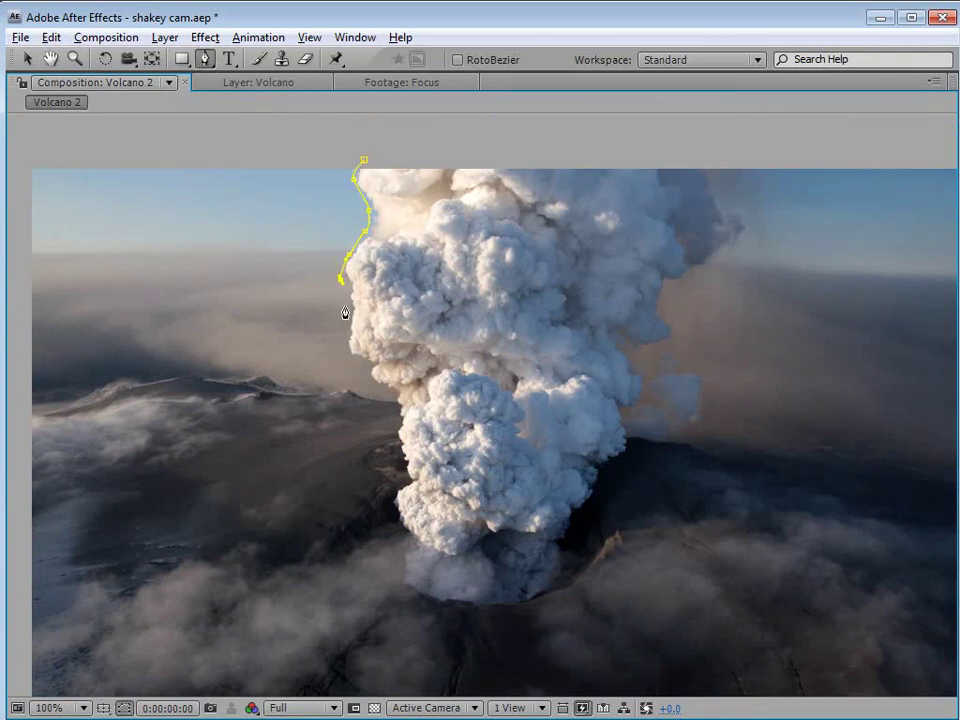
click(357, 360)
click(369, 368)
click(401, 422)
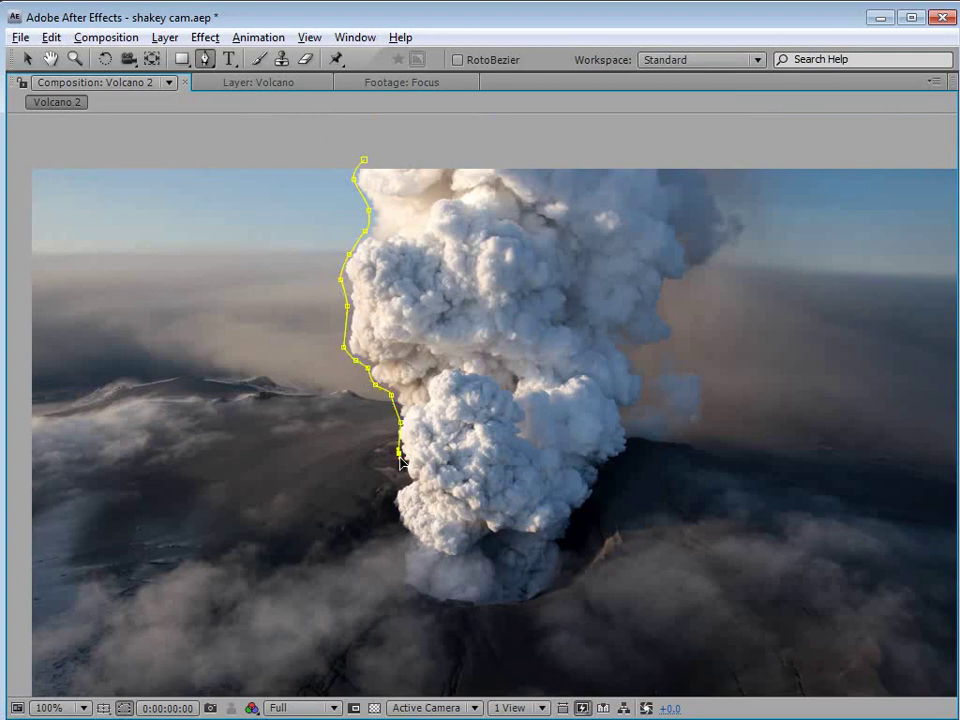
click(405, 478)
click(393, 498)
click(406, 536)
click(411, 574)
click(427, 588)
click(464, 597)
click(499, 597)
click(530, 592)
click(547, 580)
click(557, 556)
click(558, 545)
click(574, 517)
click(586, 506)
click(596, 496)
click(609, 466)
click(626, 449)
click(371, 150)
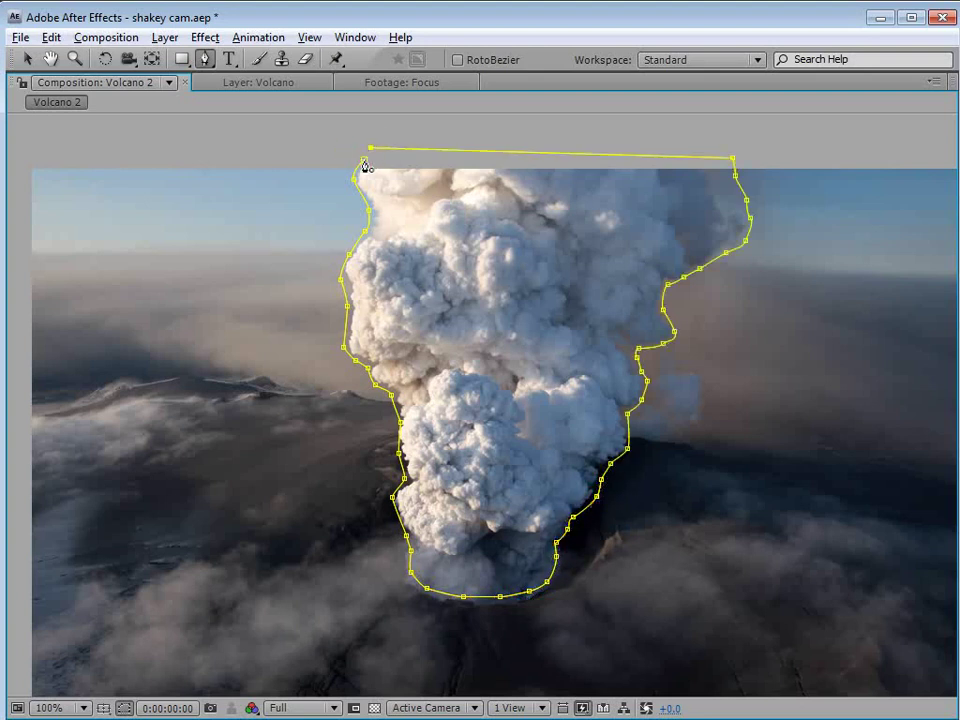
click(365, 163)
key(v)
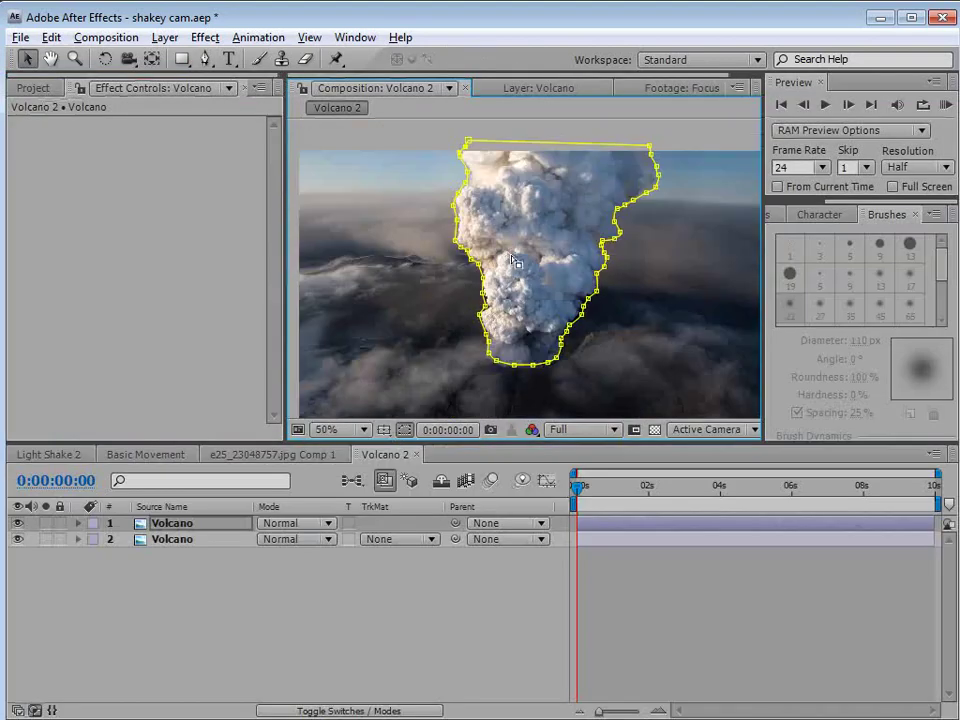
click(619, 525)
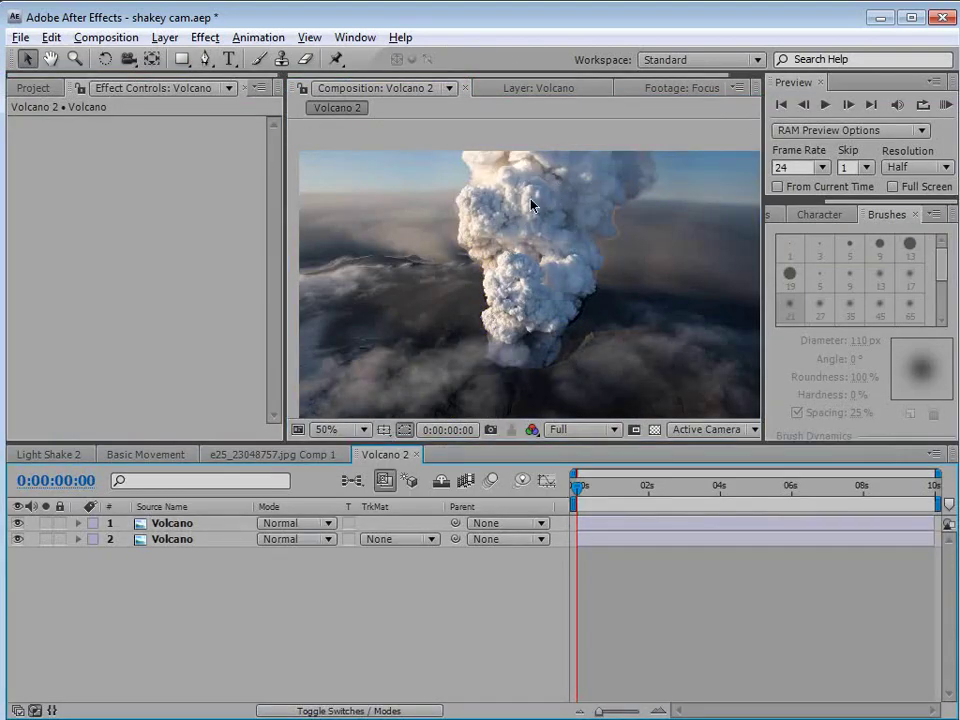
Step: Hide the mask outlines in the composition view and set the upper Volcano layer's mask feather to 8 pixels
scroll(531, 206, up, 2)
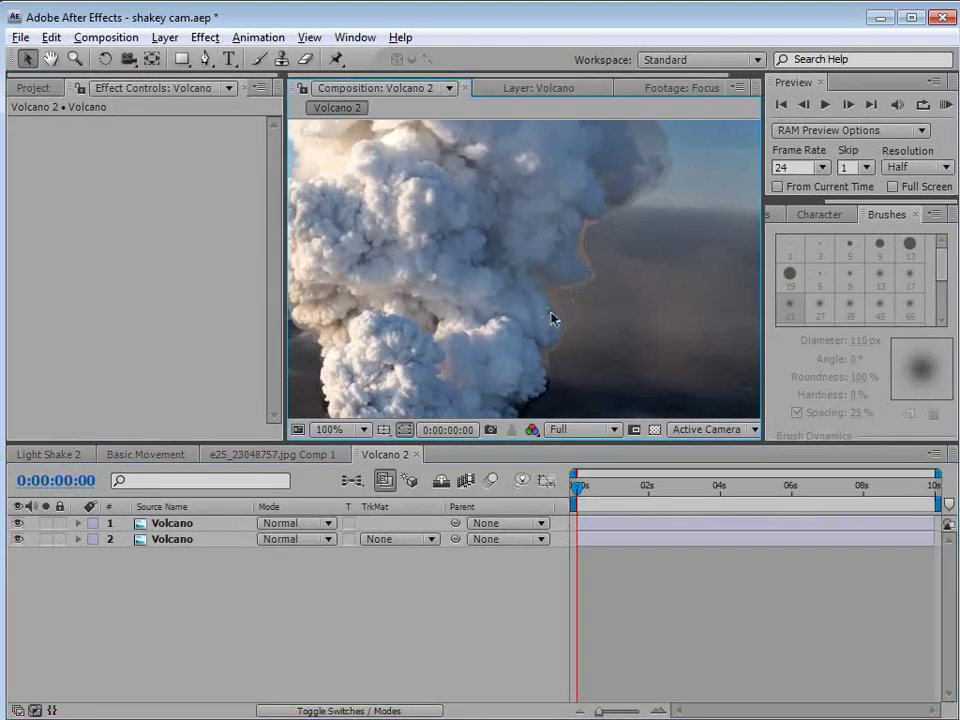
click(174, 527)
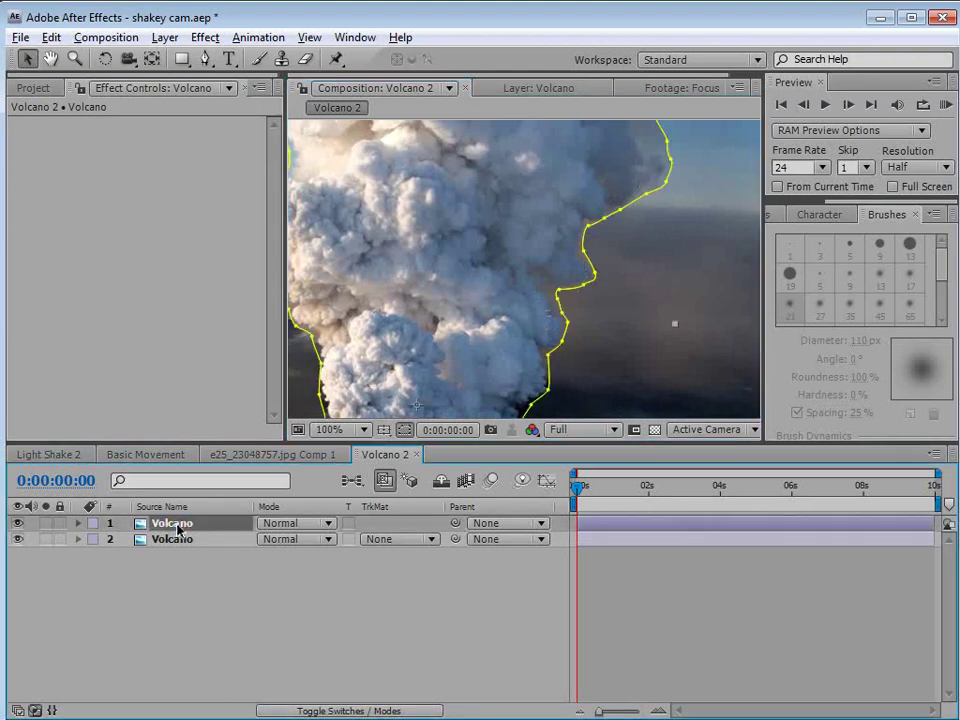
key(f)
click(404, 429)
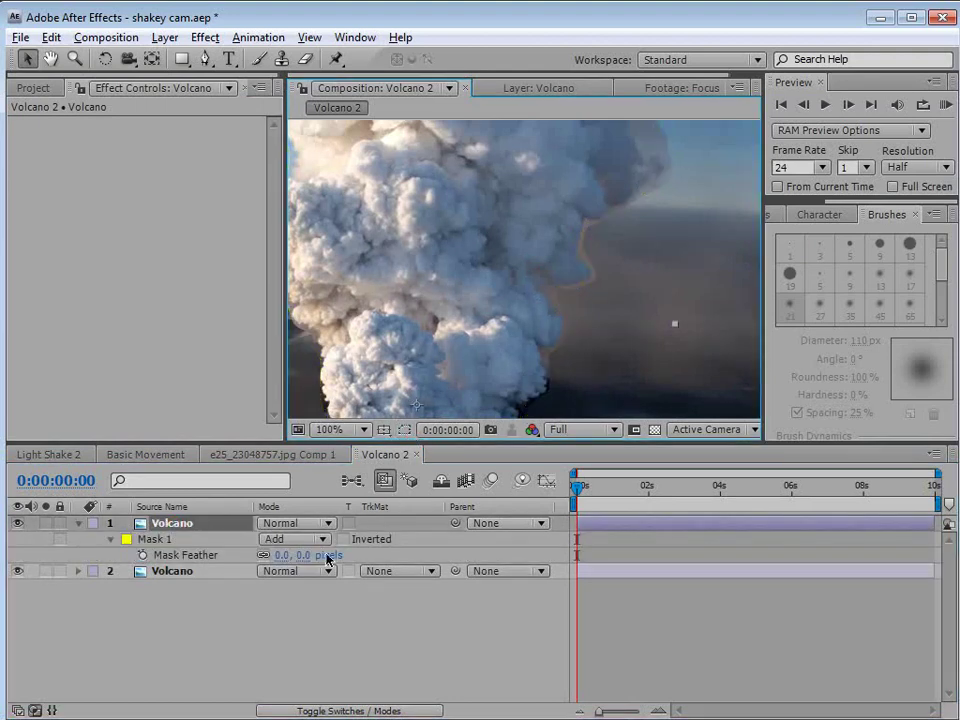
drag(305, 558, 314, 559)
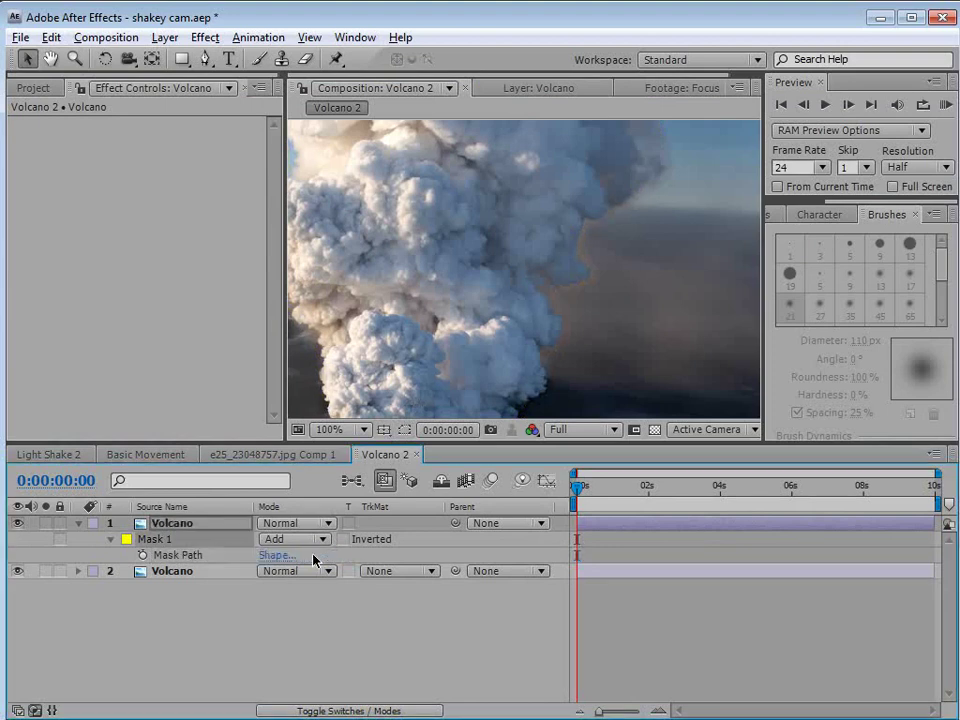
Step: Show all of Mask 1's properties and contract the mask with a Mask Expansion of about -2 pixels
key(m)
key(m)
click(260, 602)
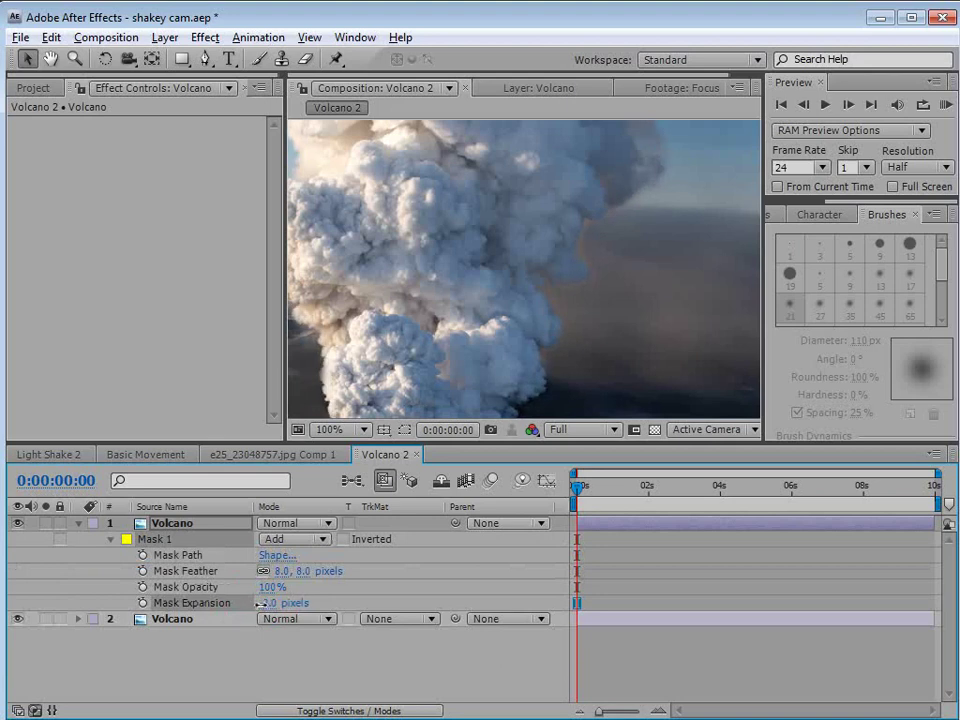
click(621, 566)
Step: Inspect the plume's edge in an enlarged view and set Mask 1's feather to 15 pixels
key(grave)
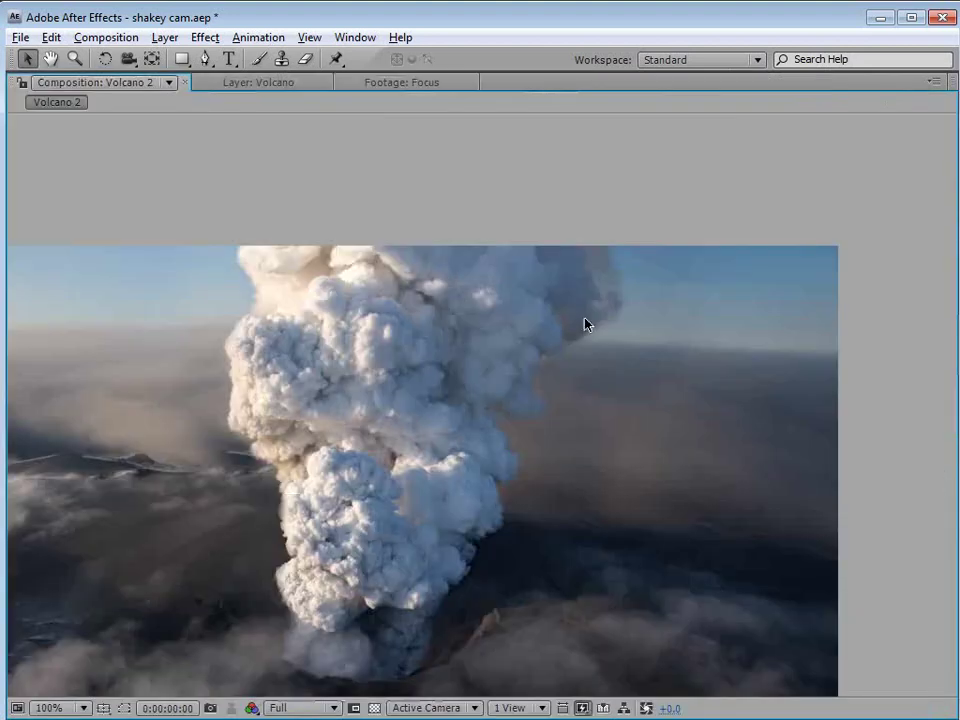
click(431, 414)
key(grave)
click(312, 555)
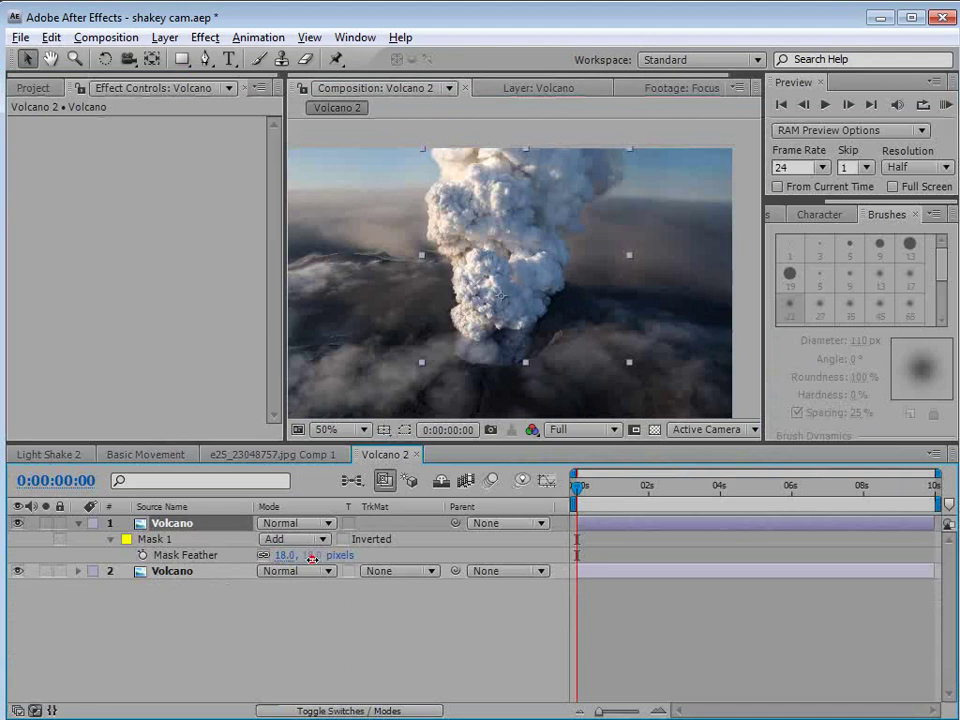
text(15)
key(Return)
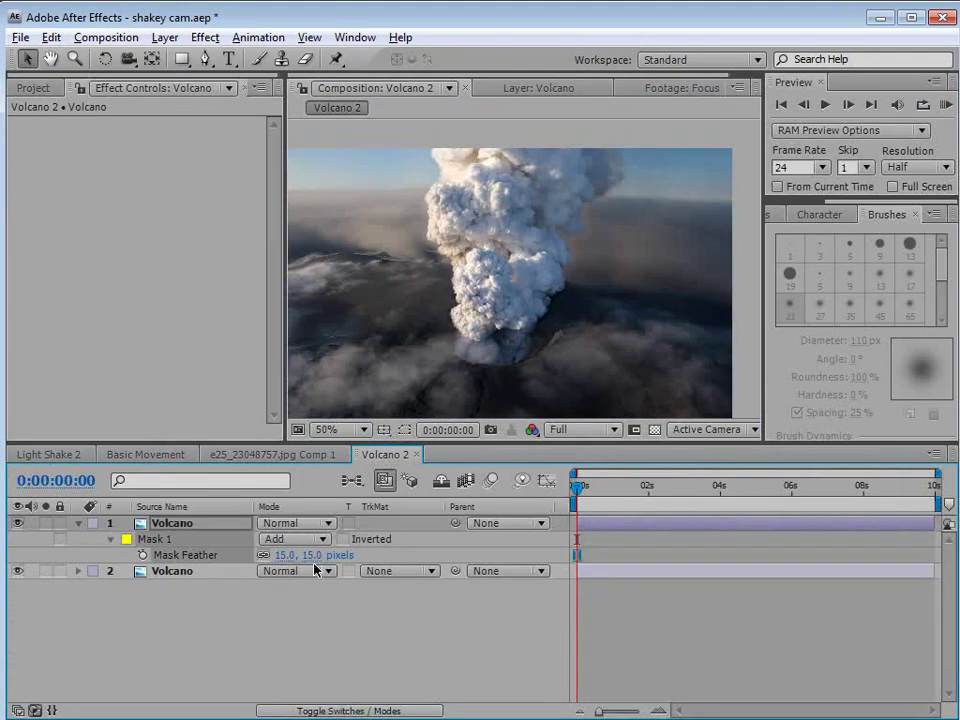
click(574, 428)
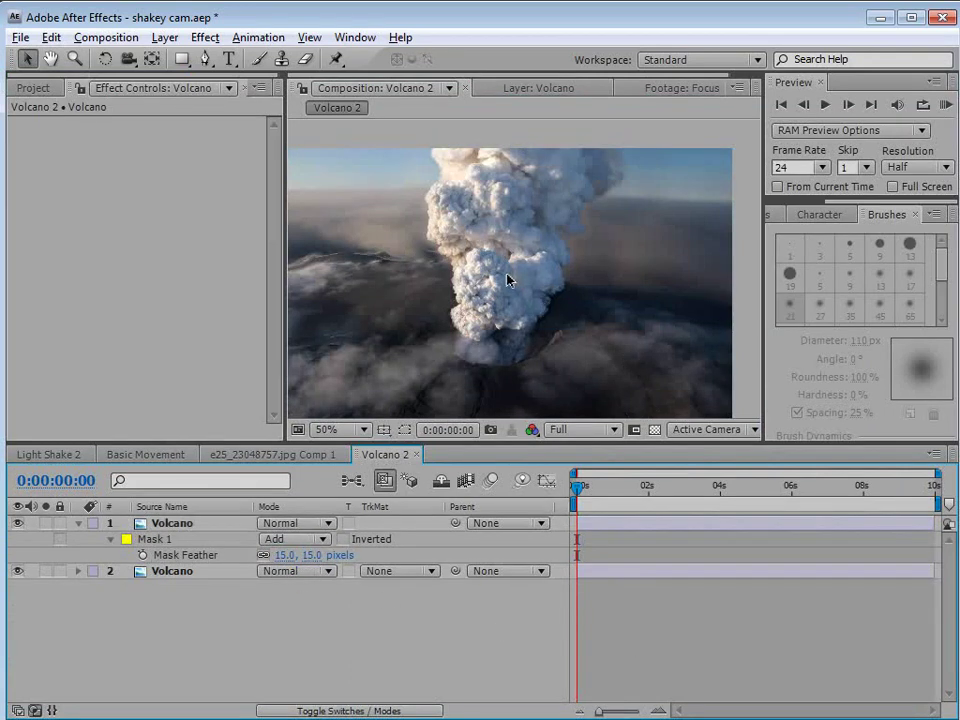
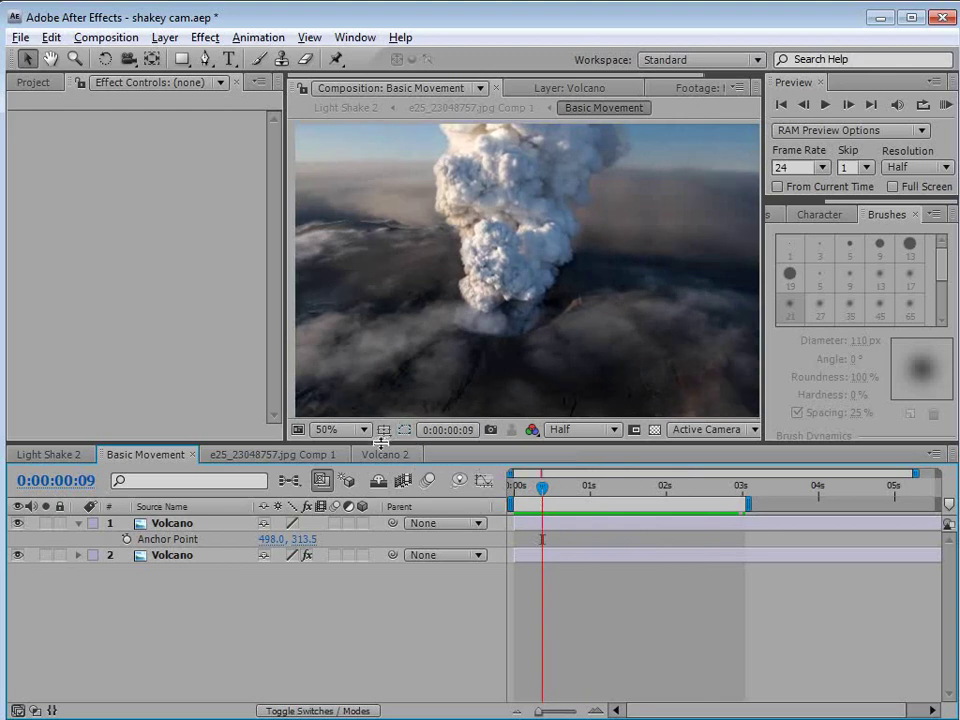
Step: Return to the Volcano 2 composition and apply the Corner Pin distortion effect to the lower Volcano layer
click(385, 454)
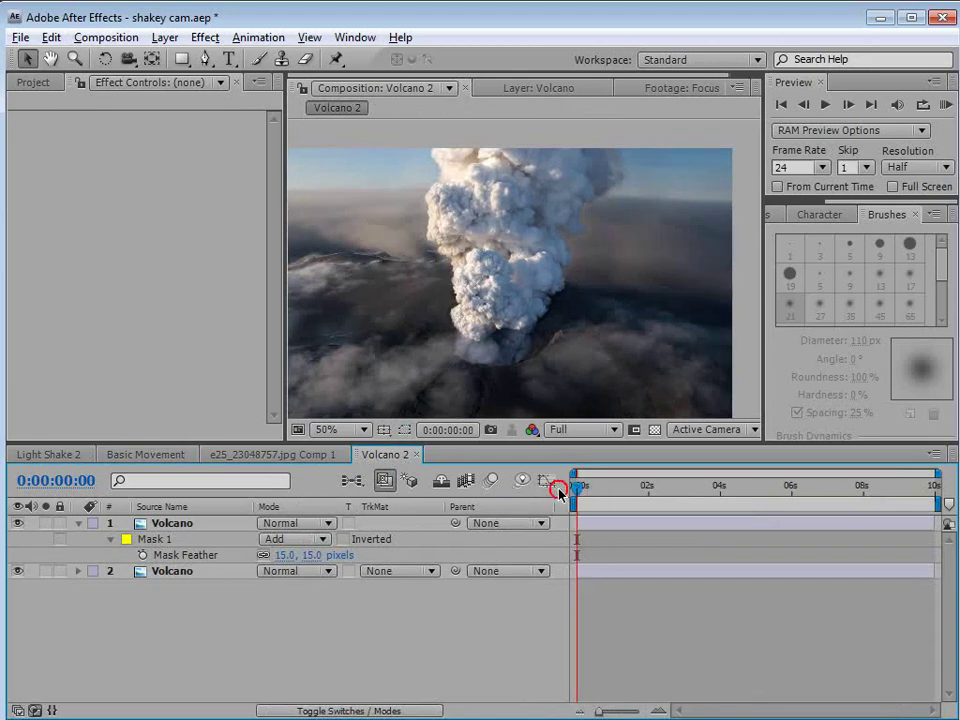
click(170, 571)
key(h)
mouse_move(416, 315)
mouse_down()
mouse_move(461, 296)
mouse_move(408, 217)
mouse_up()
key(v)
click(205, 37)
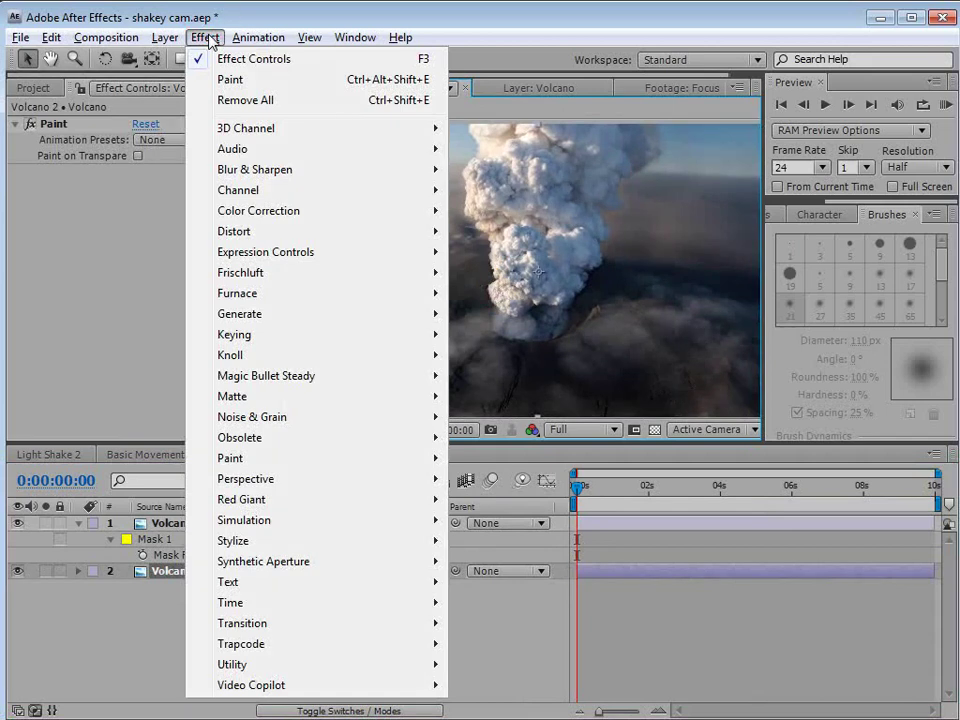
mouse_move(233, 231)
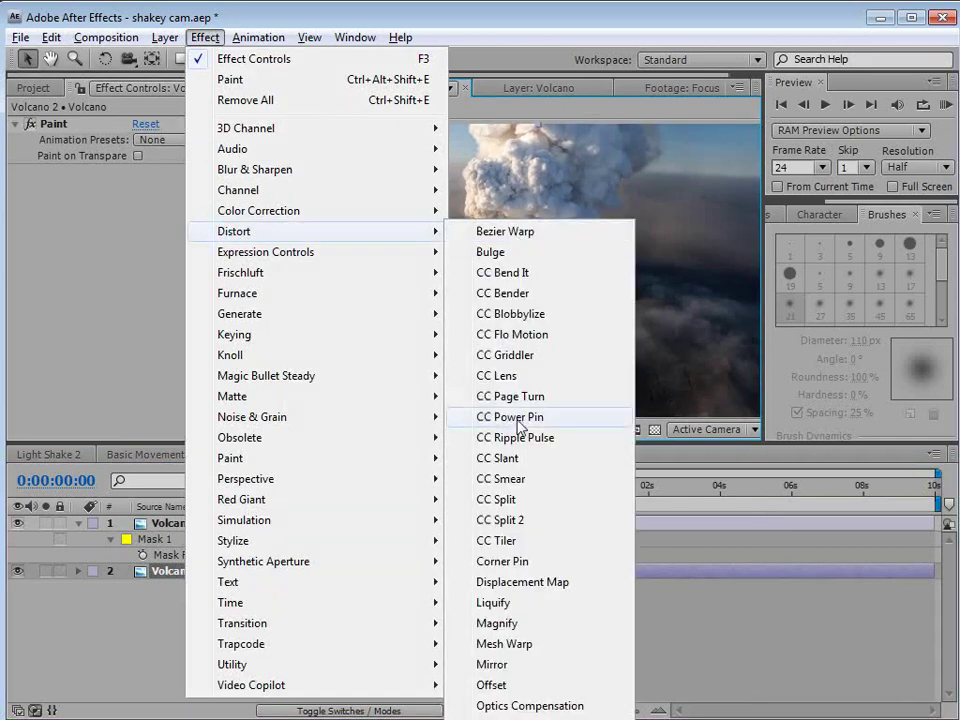
click(530, 562)
scroll(529, 291, down, 2)
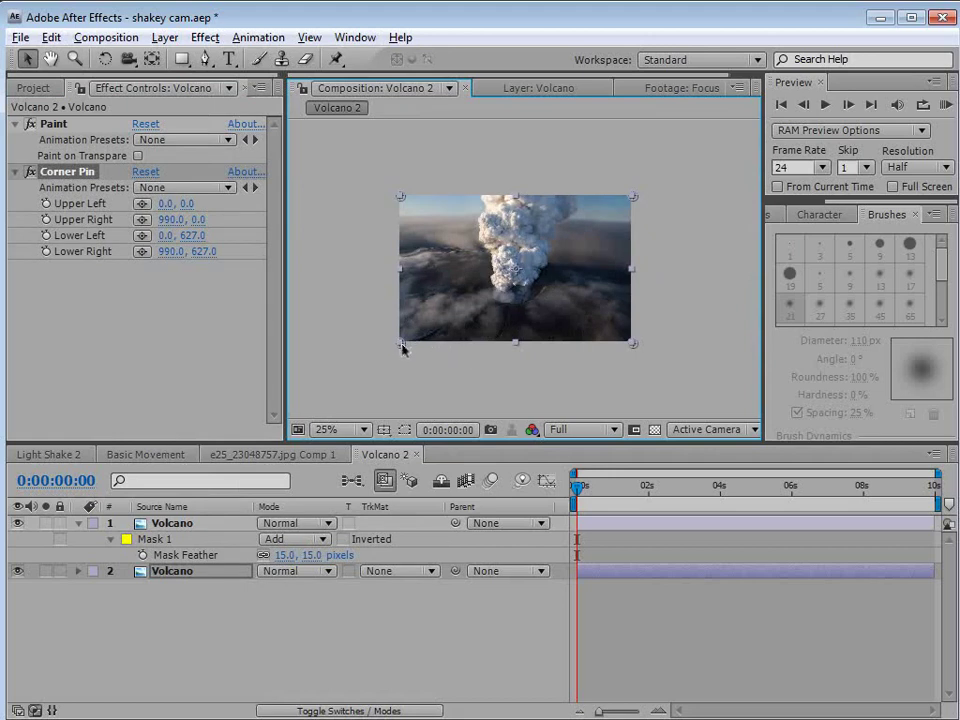
Step: Keyframe all four Corner Pin corners at 0 s, moving Lower Left to -188, 627 and Upper Right to 1058, 0
click(46, 219)
click(46, 235)
click(46, 251)
click(46, 203)
drag(403, 348, 357, 350)
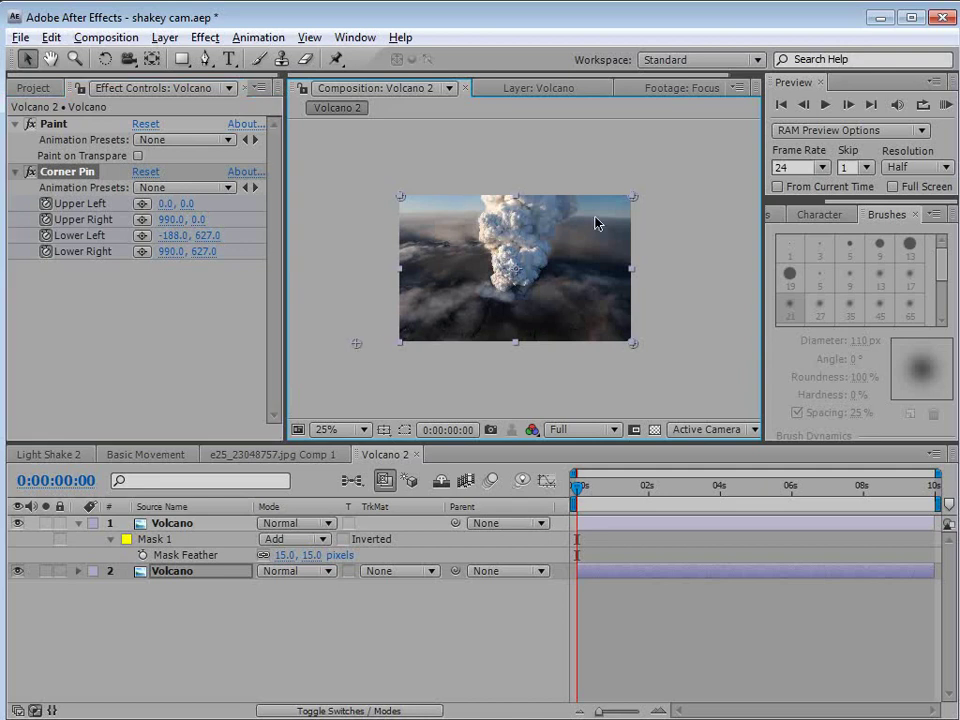
drag(634, 200, 645, 204)
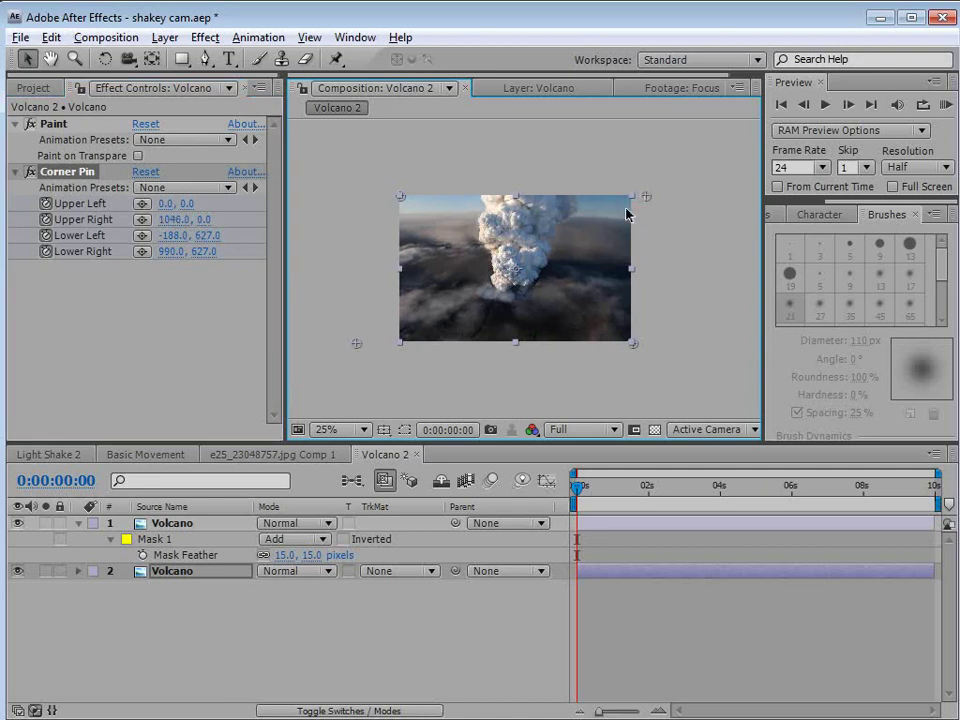
drag(648, 200, 651, 200)
Step: At 4 s, reset the Corner Pin and move Lower Right to 1150, 627 and Upper Left to -80, 0
drag(592, 488, 721, 510)
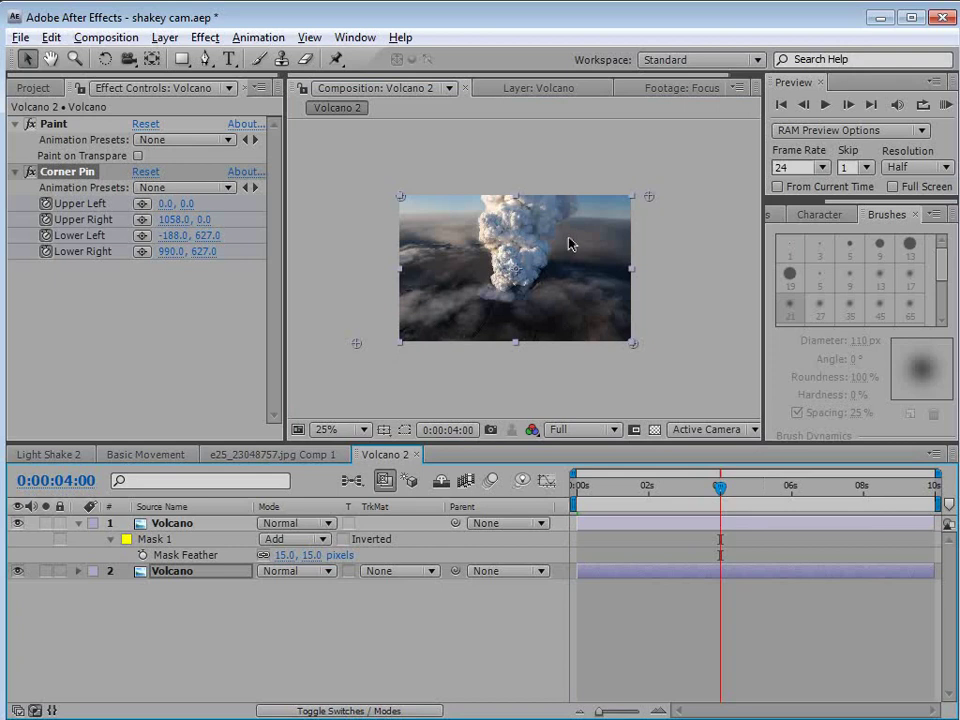
click(146, 173)
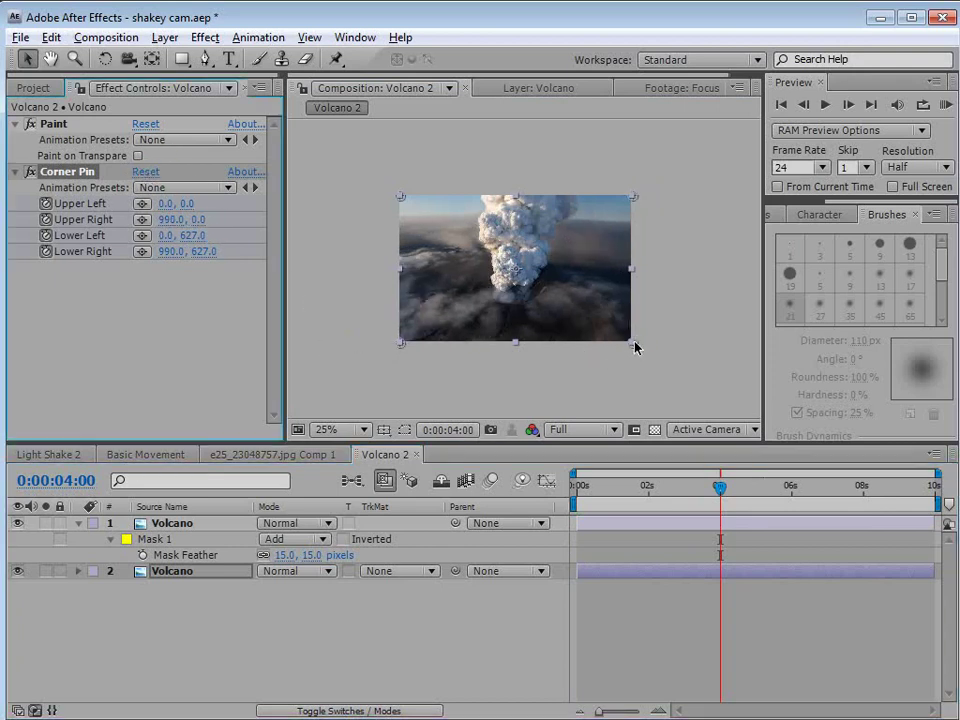
drag(635, 348, 673, 347)
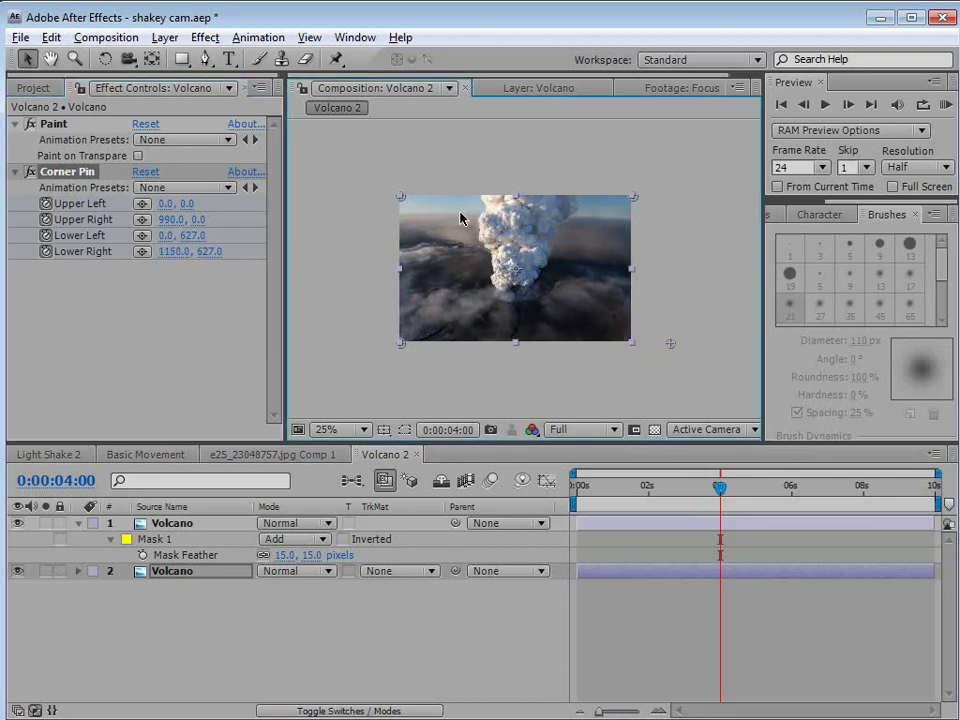
drag(401, 200, 382, 197)
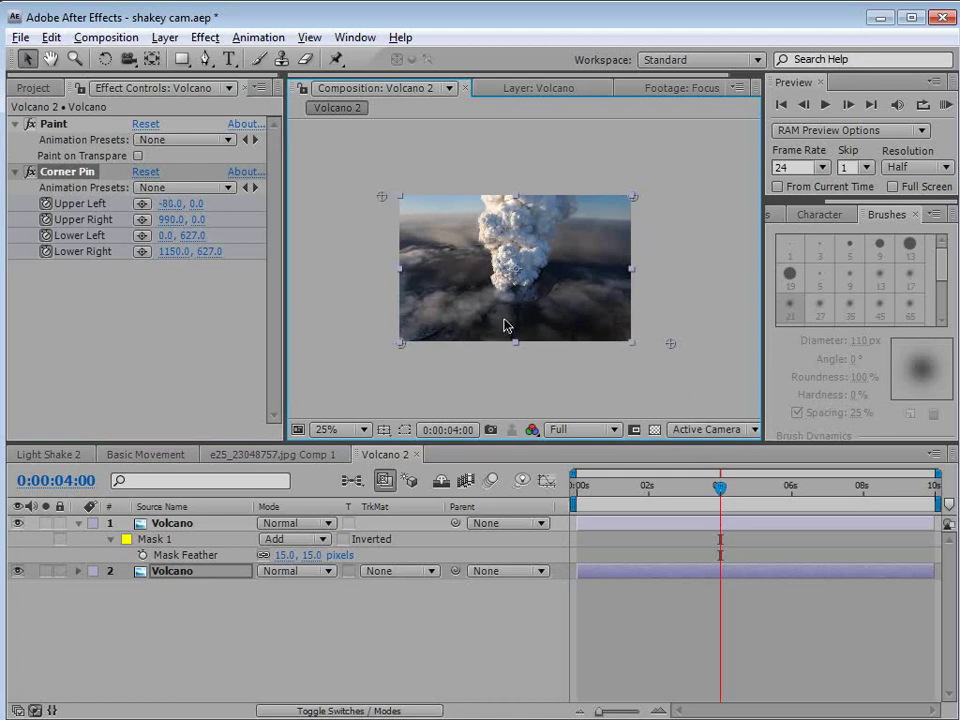
scroll(506, 323, up, 2)
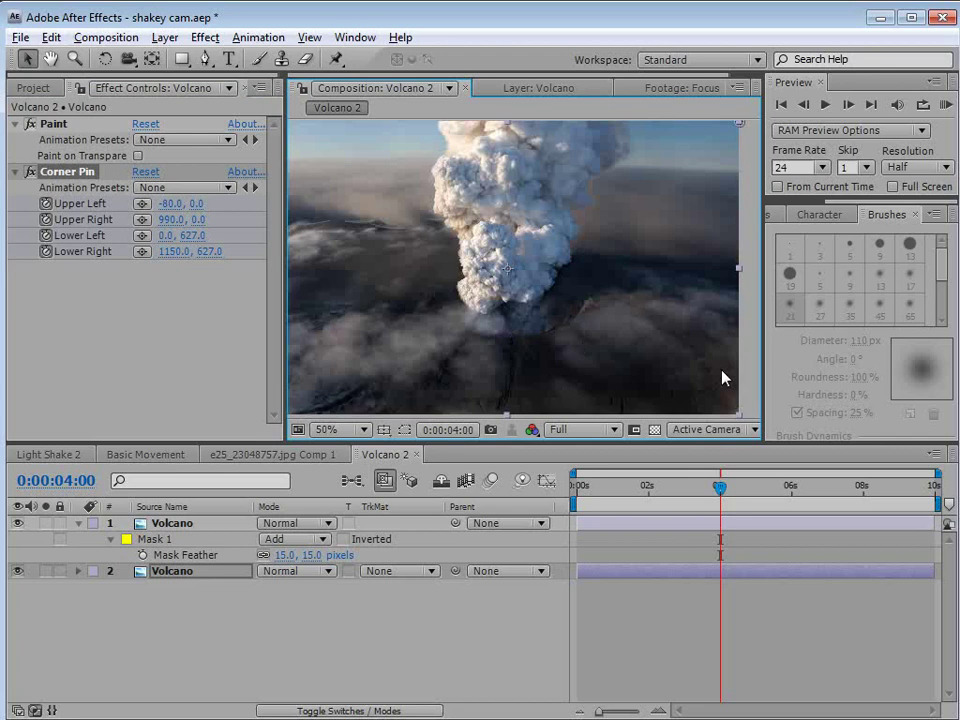
Step: Start keyframing the position of the upper, masked Volcano layer at 0 s
key(Home)
click(560, 297)
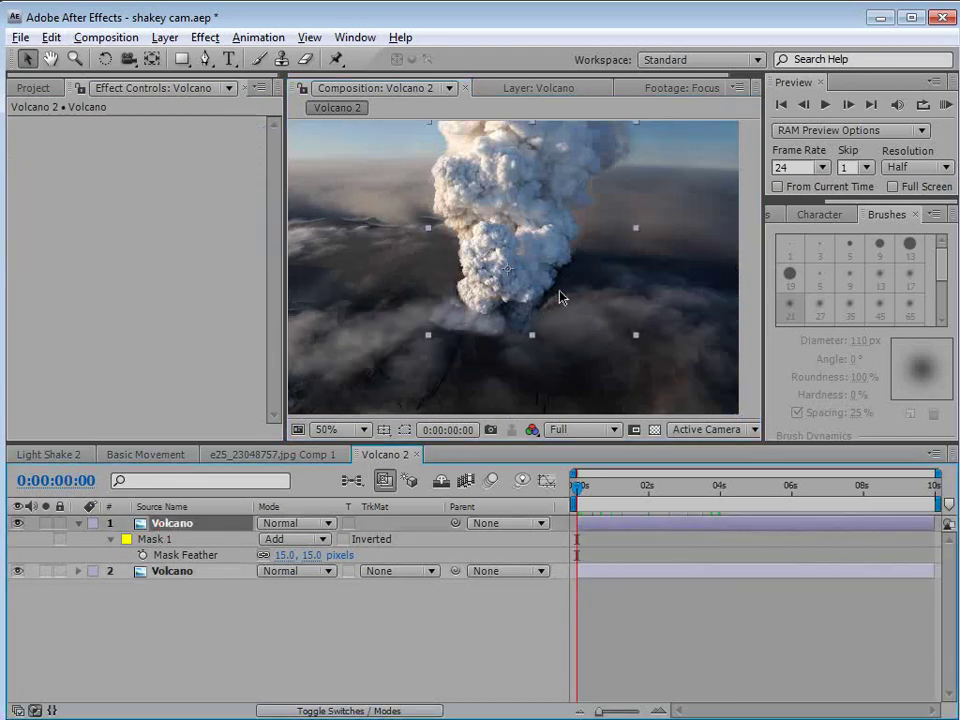
drag(577, 488, 425, 532)
click(175, 523)
key(p)
click(126, 539)
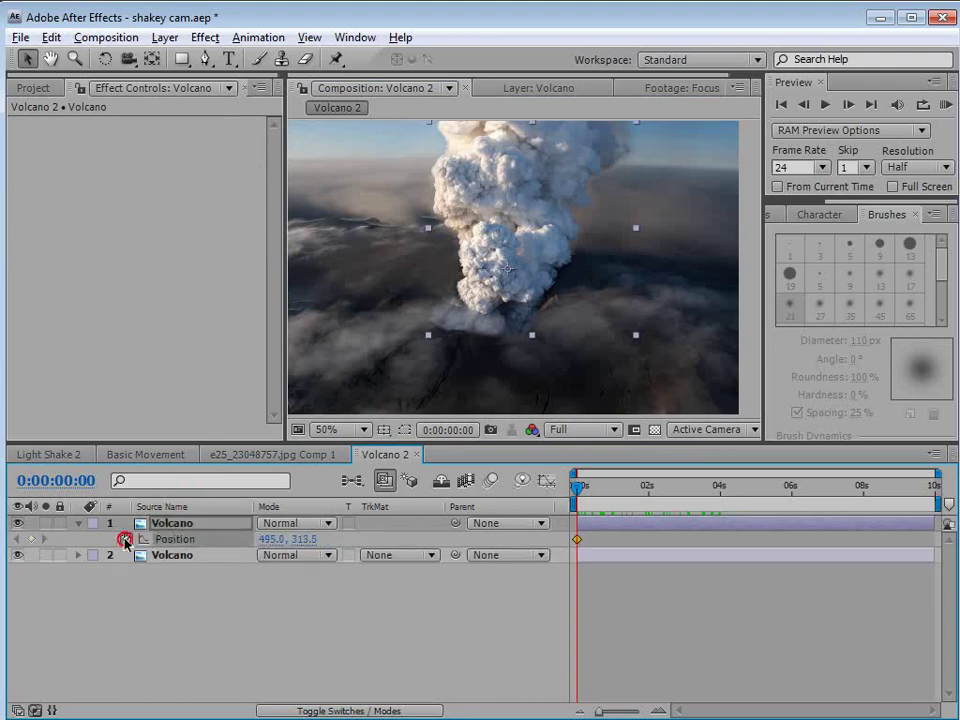
Step: Reveal both layers' keyframes, place the plume at 463, 303.5 at 0 s, and shift it right over the crater at 4 s
click(614, 558)
key(u)
drag(580, 487, 720, 514)
drag(477, 293, 517, 278)
drag(720, 487, 545, 516)
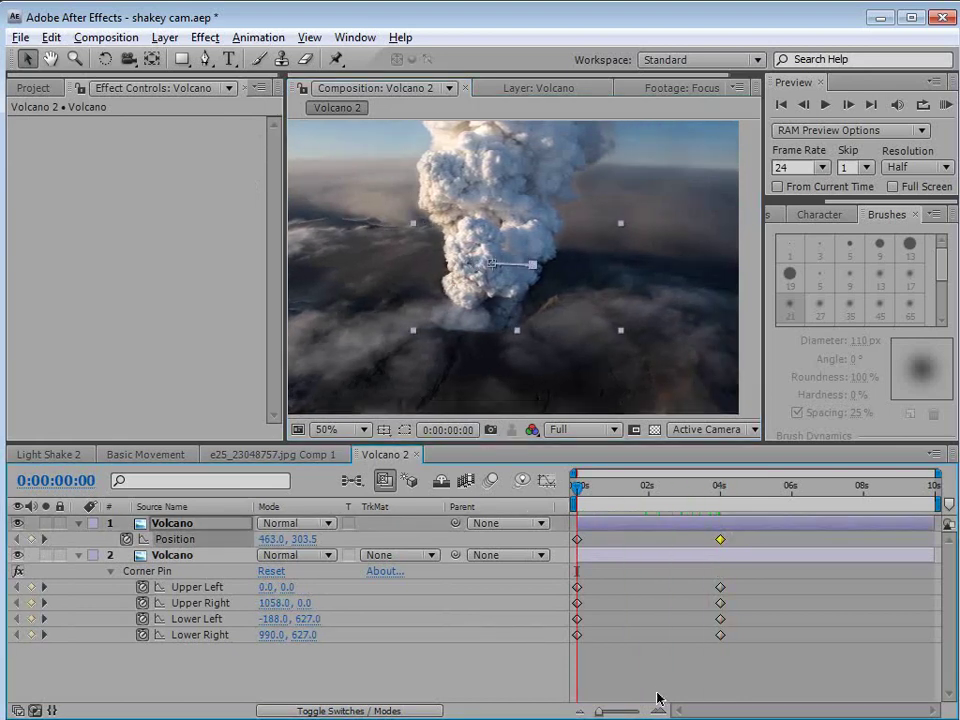
Step: Examine the plume's base up close and preview its motion against the warped background from the start
key(h)
scroll(470, 328, up, 2)
scroll(470, 328, down, 2)
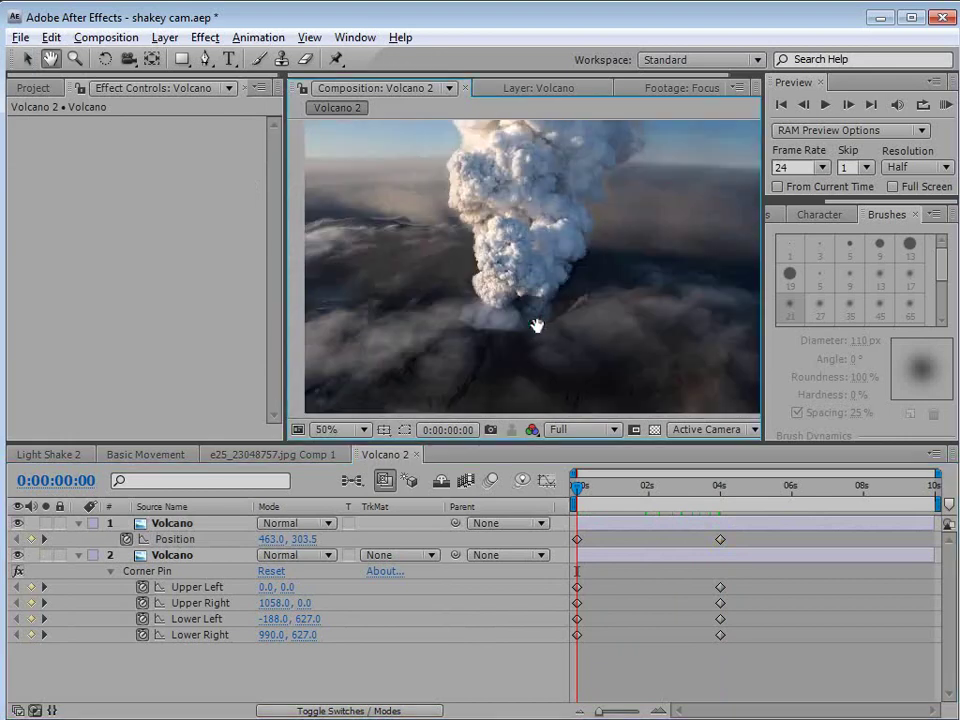
key(v)
mouse_move(578, 487)
mouse_down()
mouse_move(636, 482)
mouse_move(725, 500)
mouse_move(606, 489)
mouse_move(606, 508)
mouse_move(731, 491)
mouse_move(572, 492)
mouse_up()
key(grave)
key(grave)
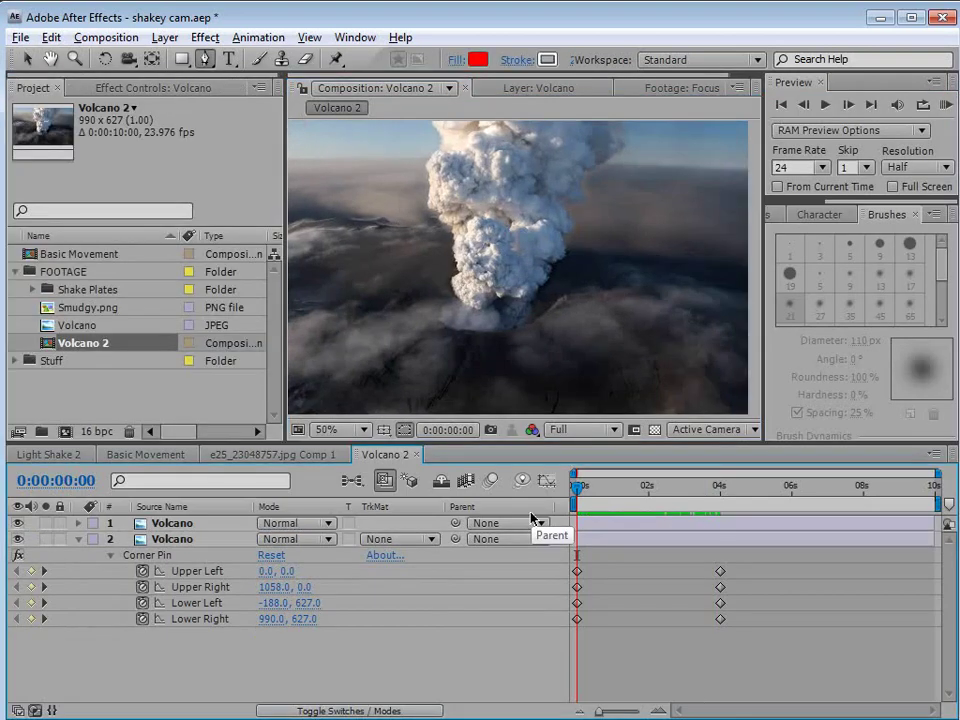
mouse_move(579, 487)
mouse_down()
mouse_move(693, 497)
mouse_move(577, 497)
mouse_up()
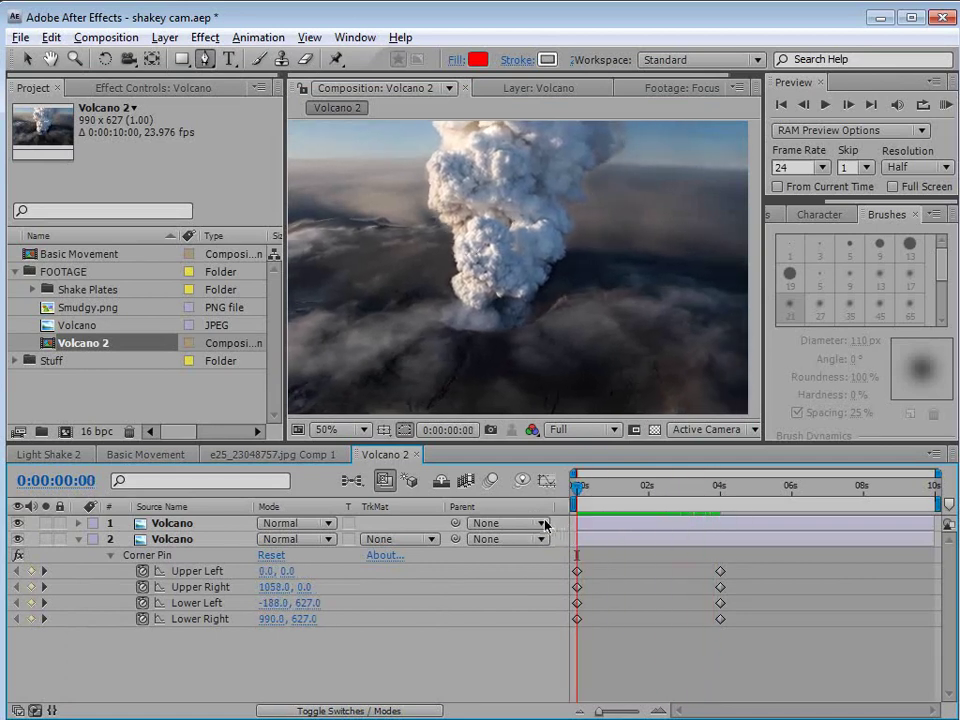
Step: Duplicate the masked Volcano plume layer and solo the upper copy
click(172, 523)
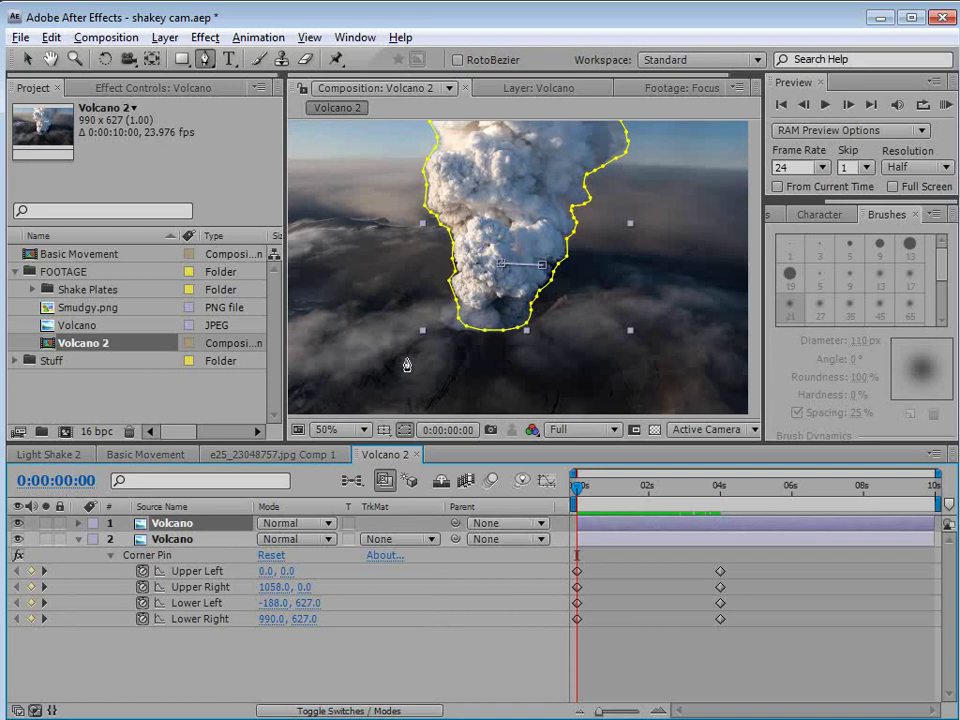
click(219, 493)
click(170, 528)
key(ctrl+d)
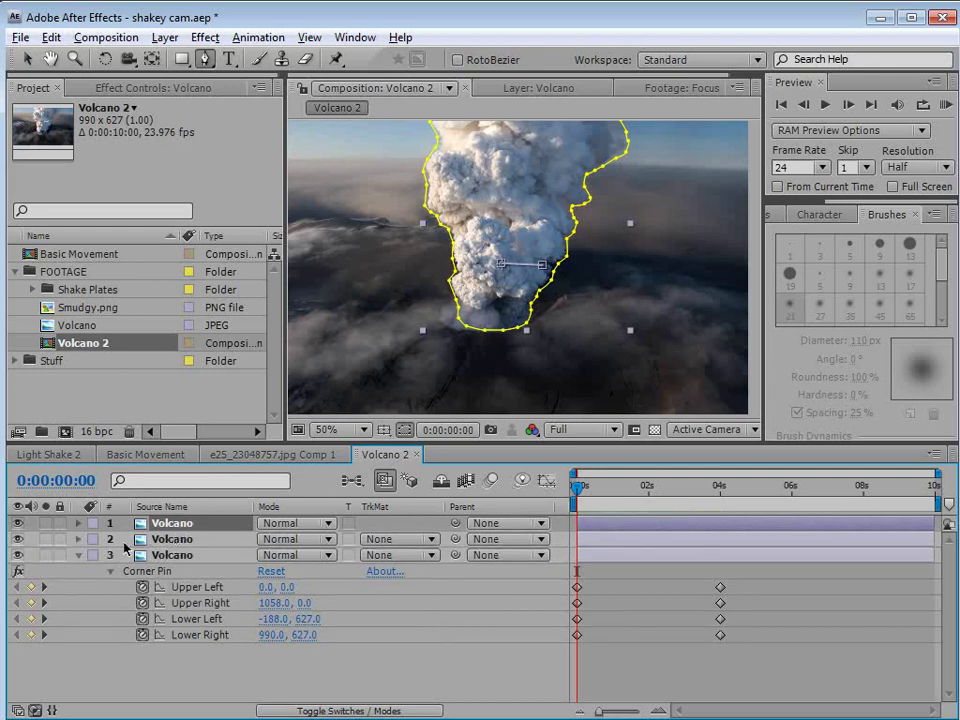
click(45, 523)
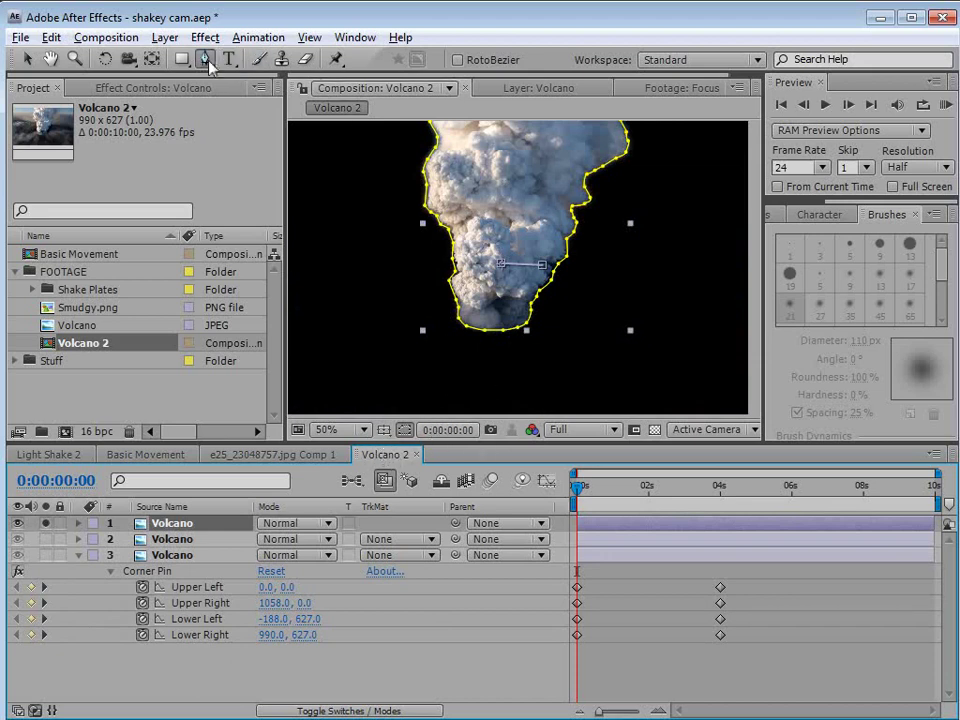
Step: Draw a closed mask on the soloed plume copy, tracing the outline of the bright lower billows just above the base
scroll(501, 240, up, 2)
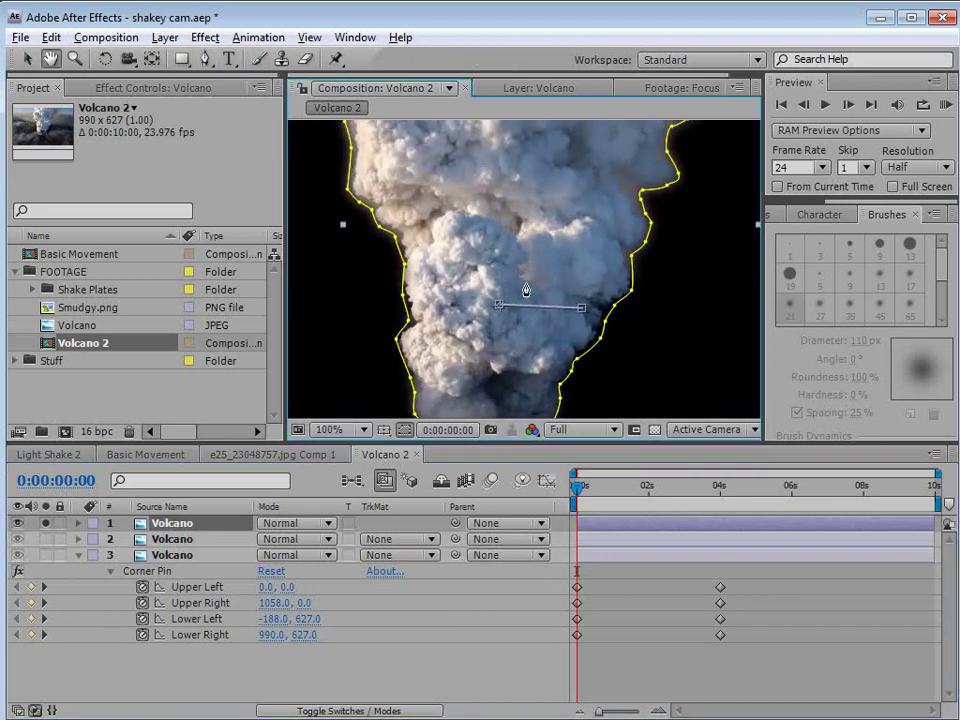
key(grave)
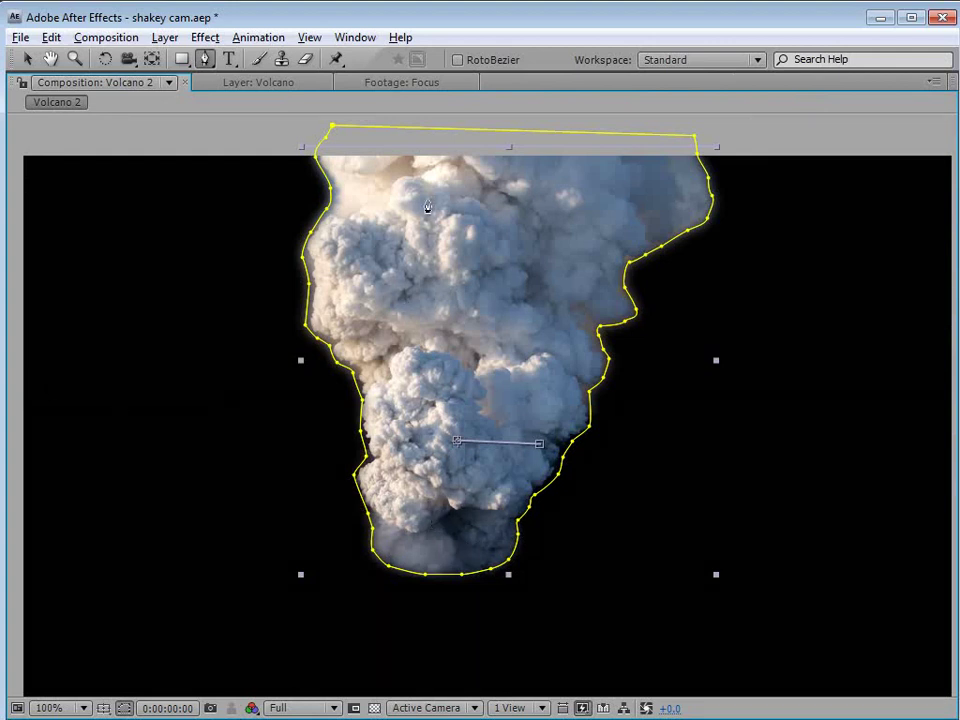
key(period)
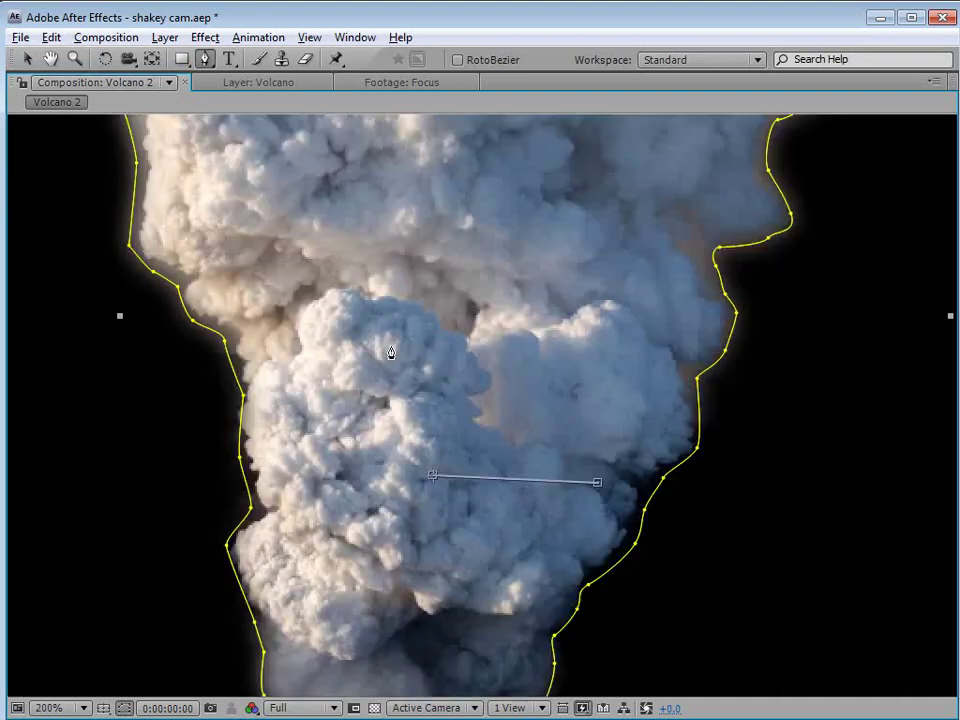
key(h)
drag(448, 422, 456, 384)
key(g)
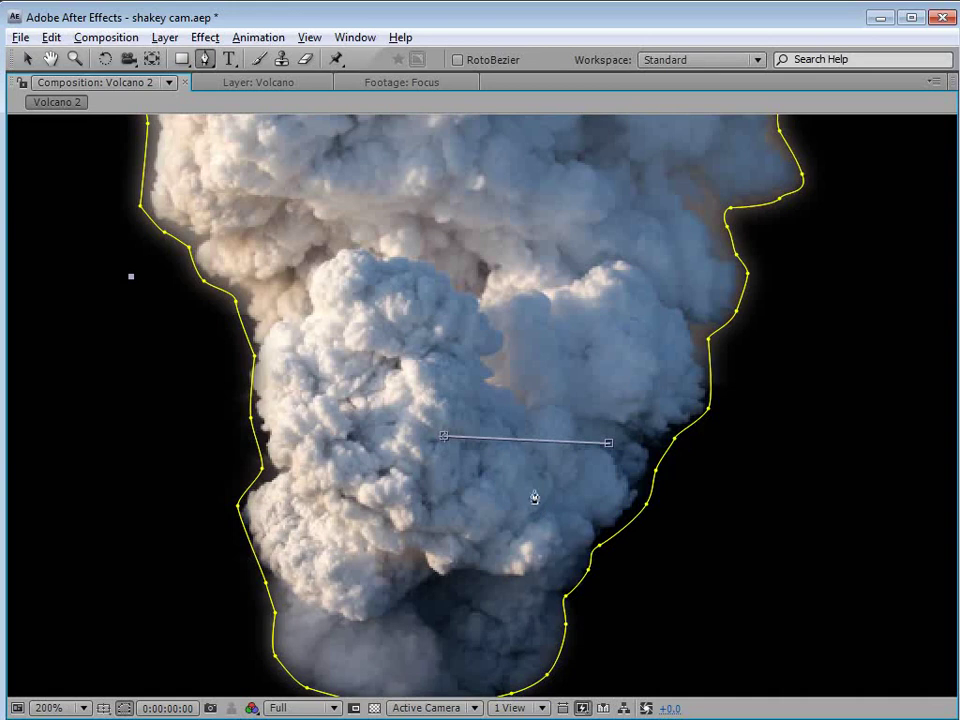
click(387, 258)
click(369, 252)
click(337, 253)
click(316, 272)
click(309, 302)
click(281, 323)
click(262, 341)
click(249, 379)
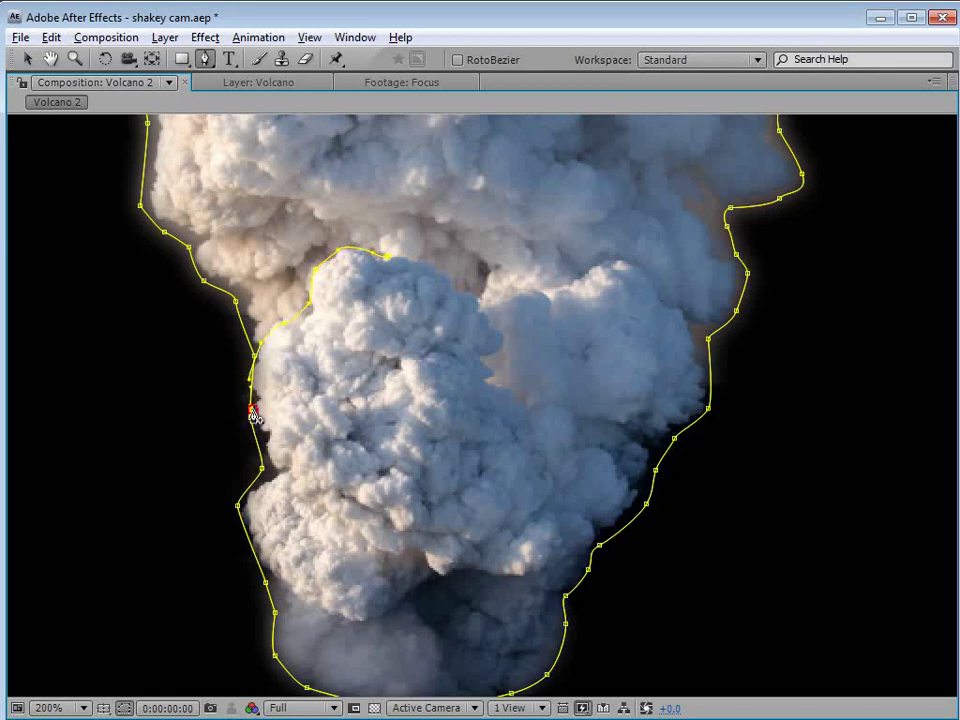
click(250, 404)
click(259, 430)
click(267, 459)
click(271, 476)
click(256, 490)
click(239, 522)
click(275, 580)
click(332, 611)
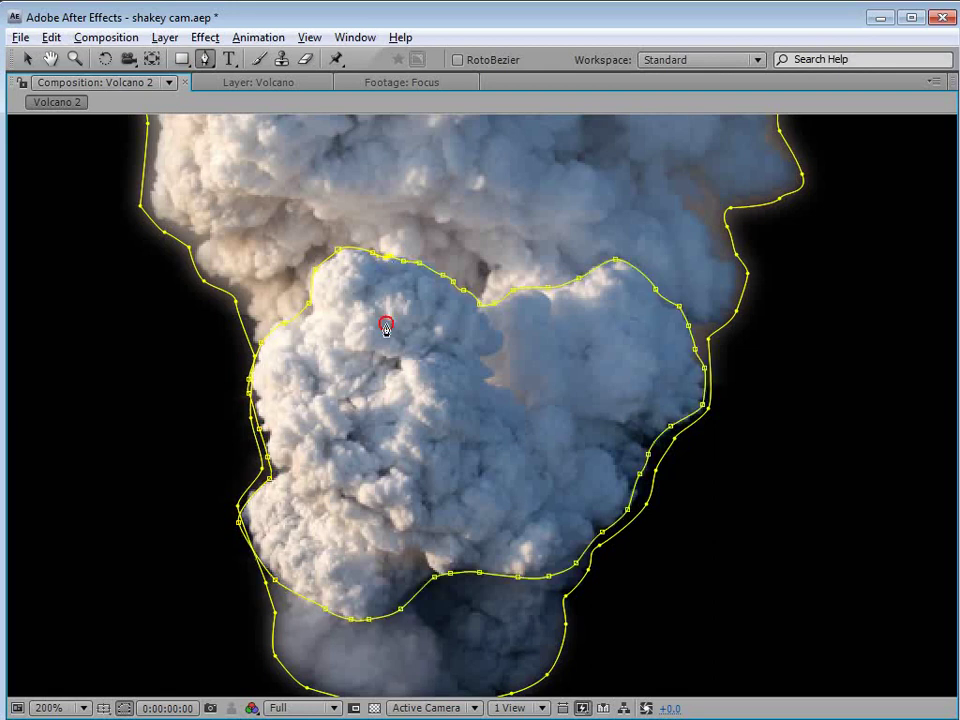
key(v)
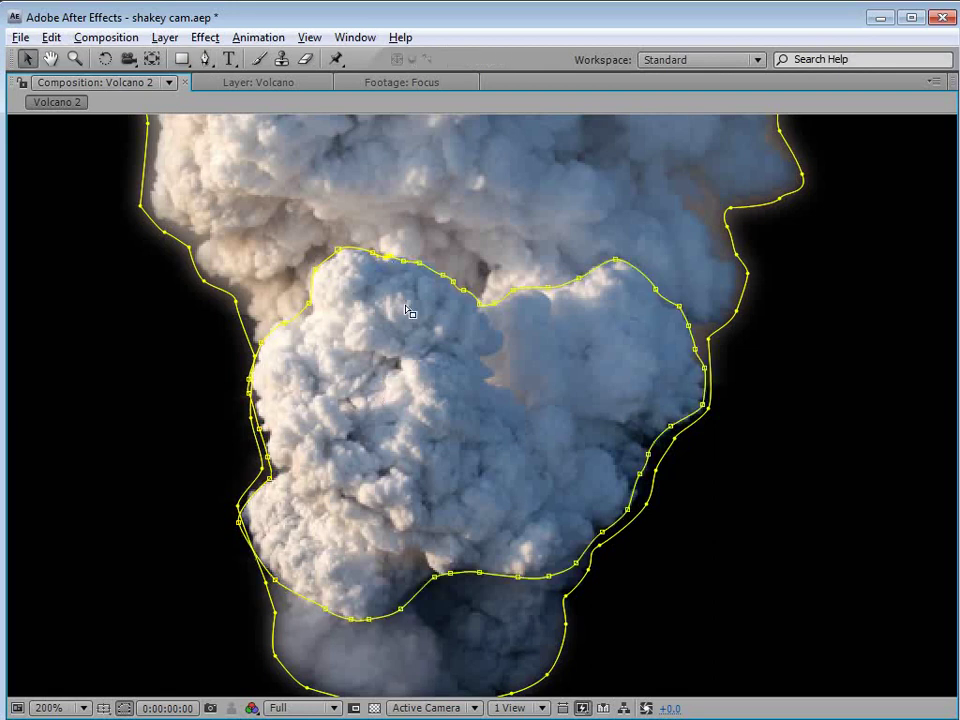
key(grave)
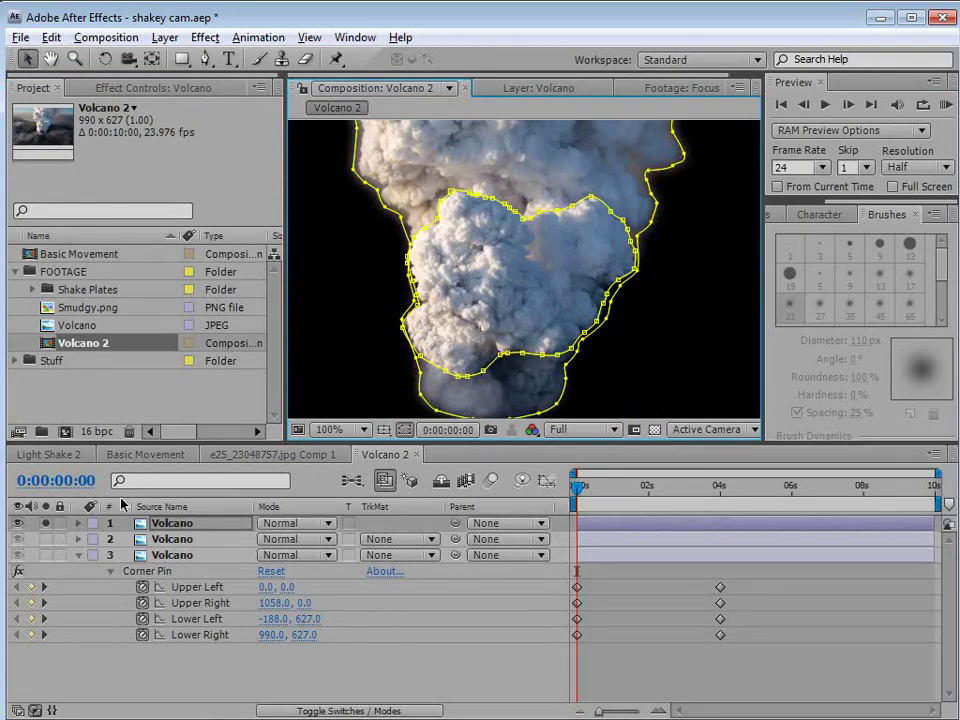
Step: Delete the original plume mask, Mask 1, from the top Volcano layer, keeping only the new billow mask
key(m)
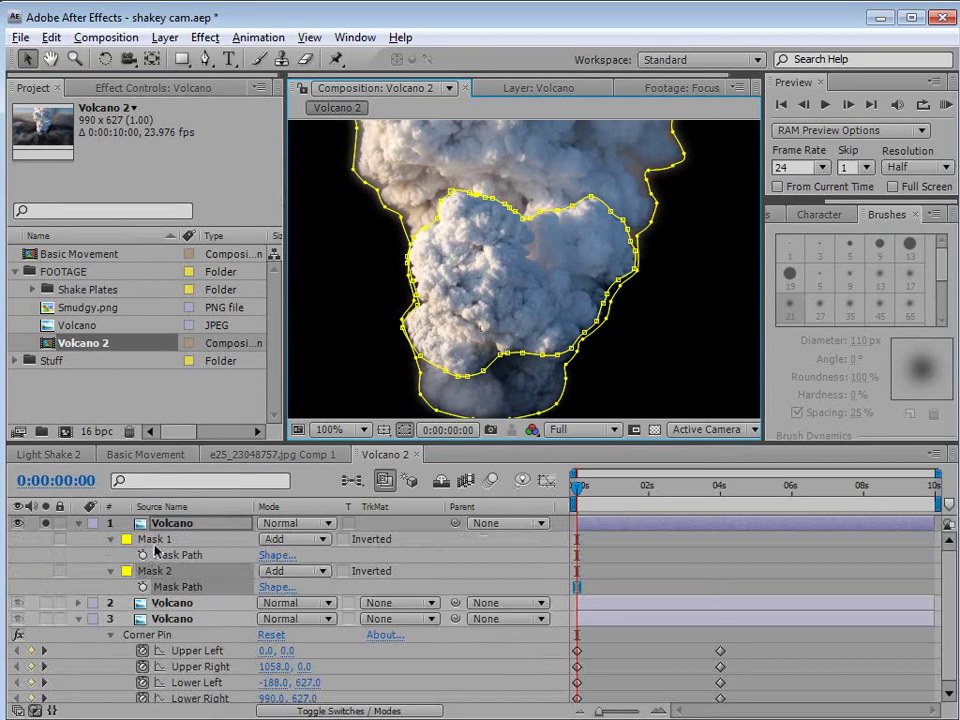
click(153, 540)
key(Delete)
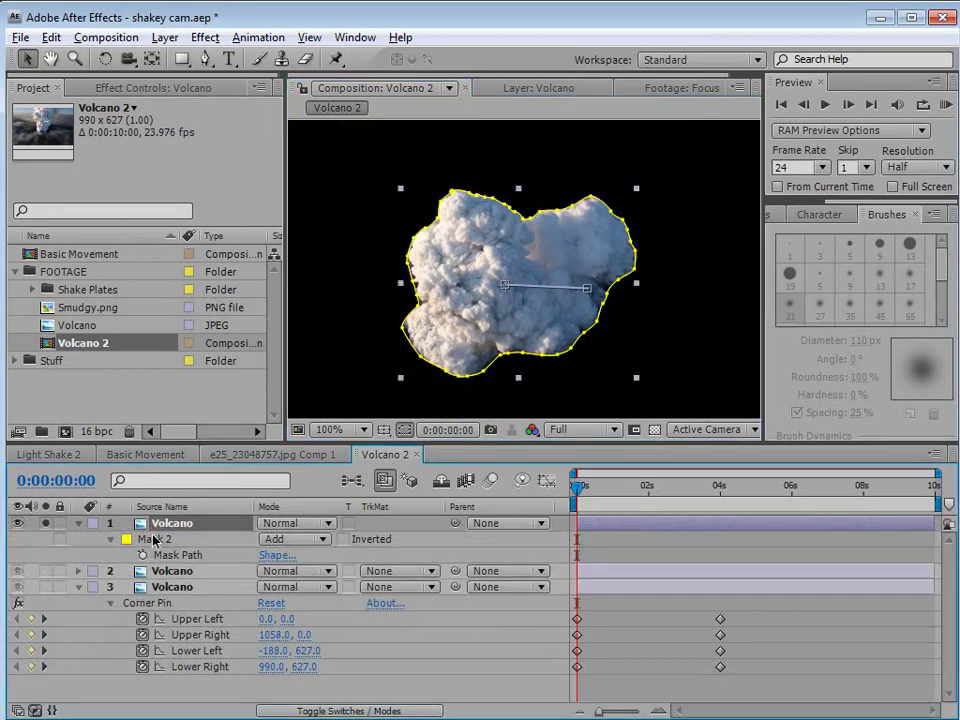
click(633, 559)
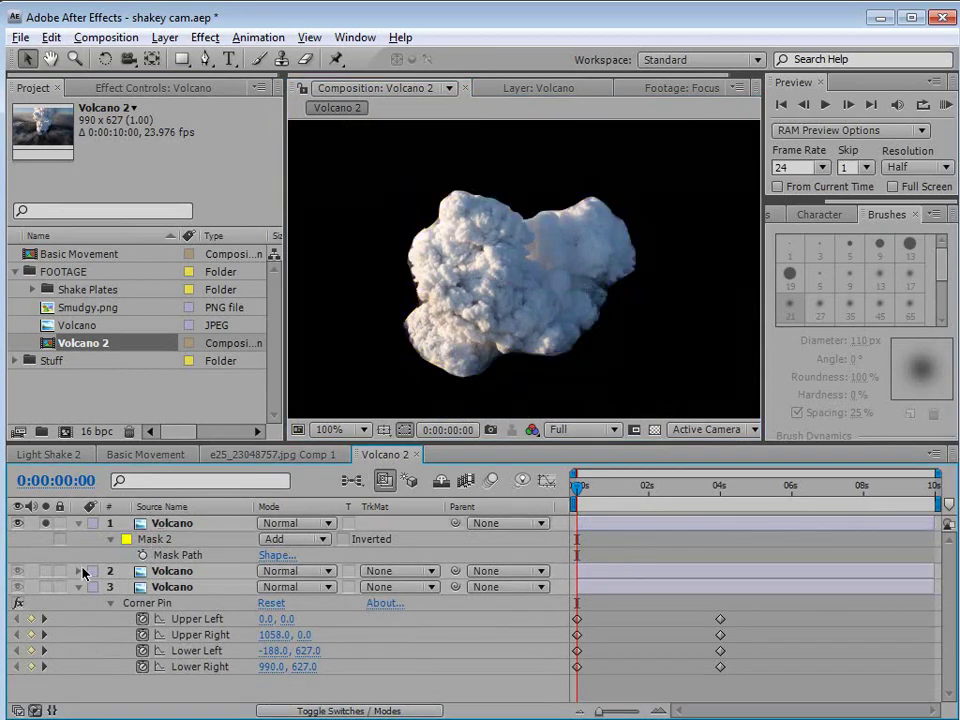
Step: Turn off the solo so all three Volcano layers show, and collapse the expanded layer properties
click(46, 571)
click(78, 523)
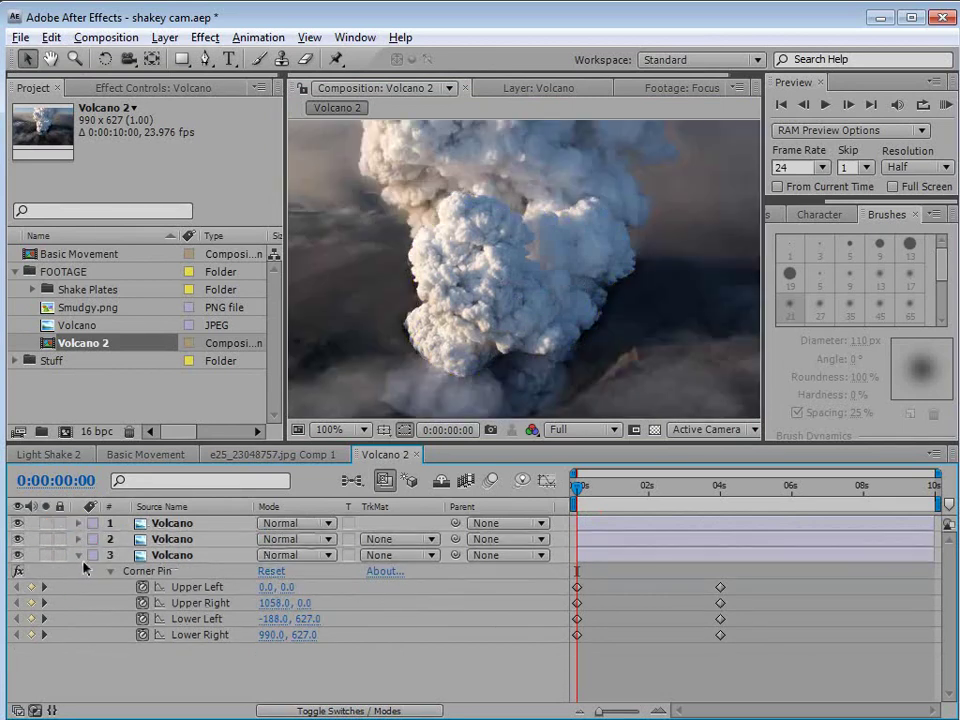
click(78, 556)
Step: Apply the Liquify distortion effect to the top Volcano layer
click(180, 523)
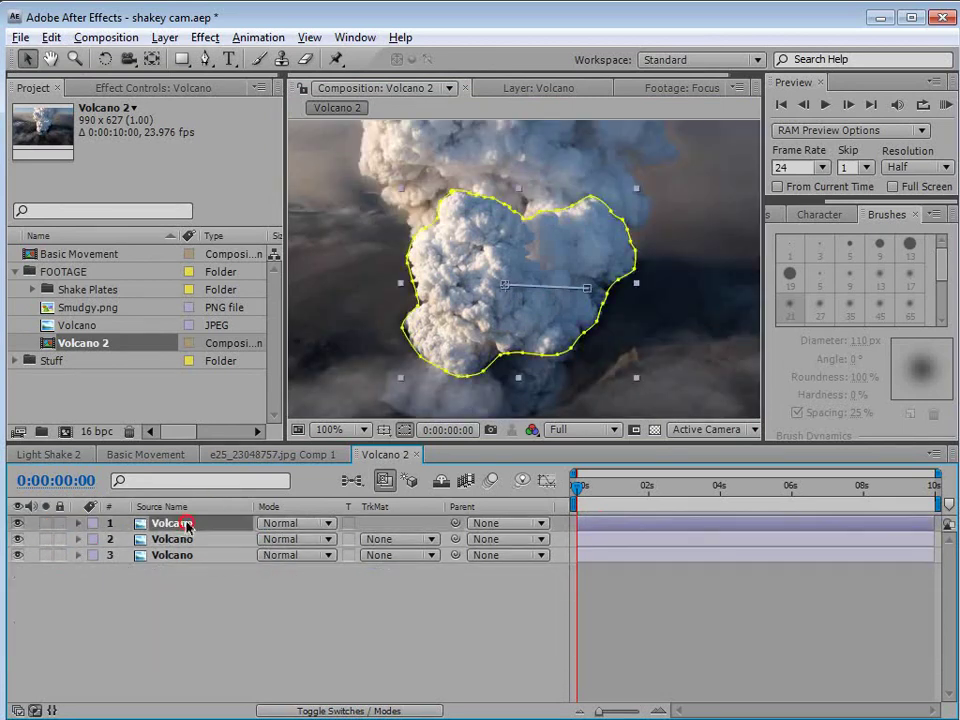
click(203, 38)
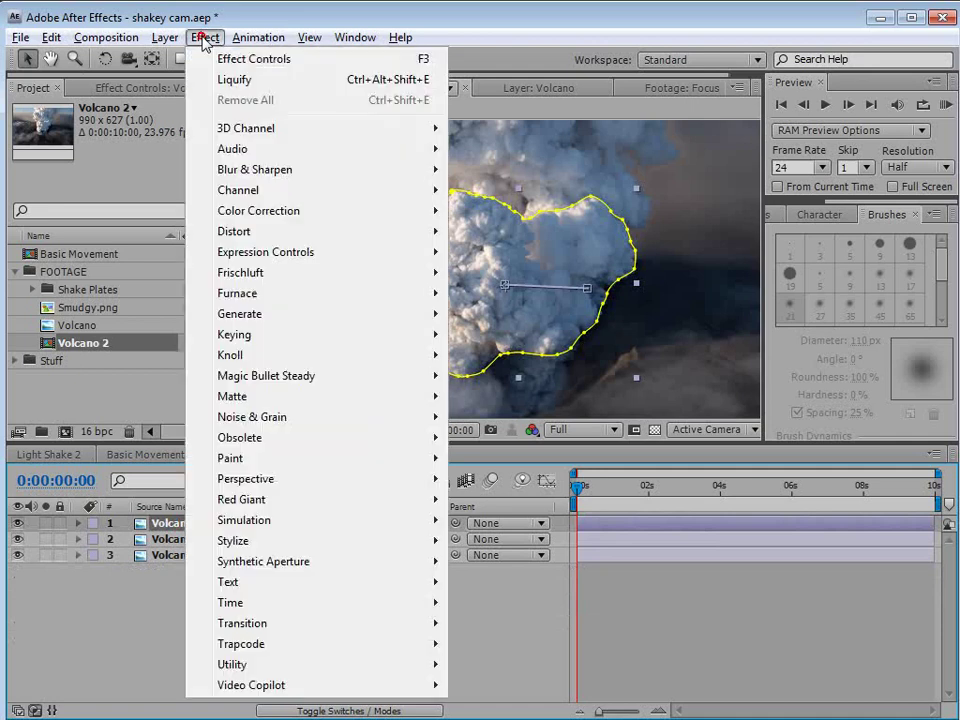
mouse_move(240, 231)
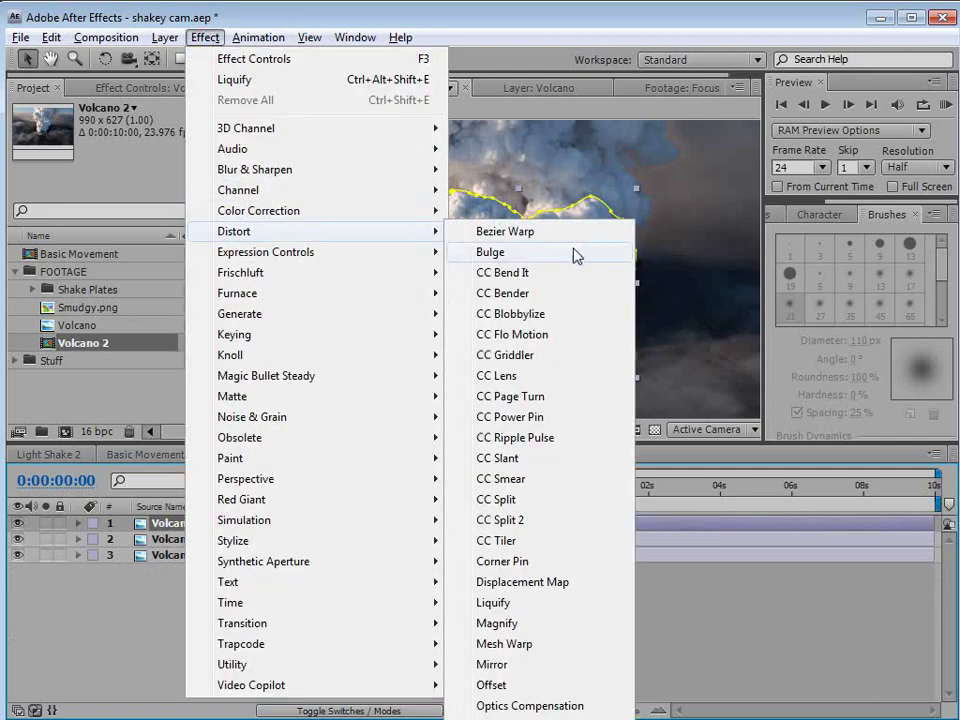
click(538, 603)
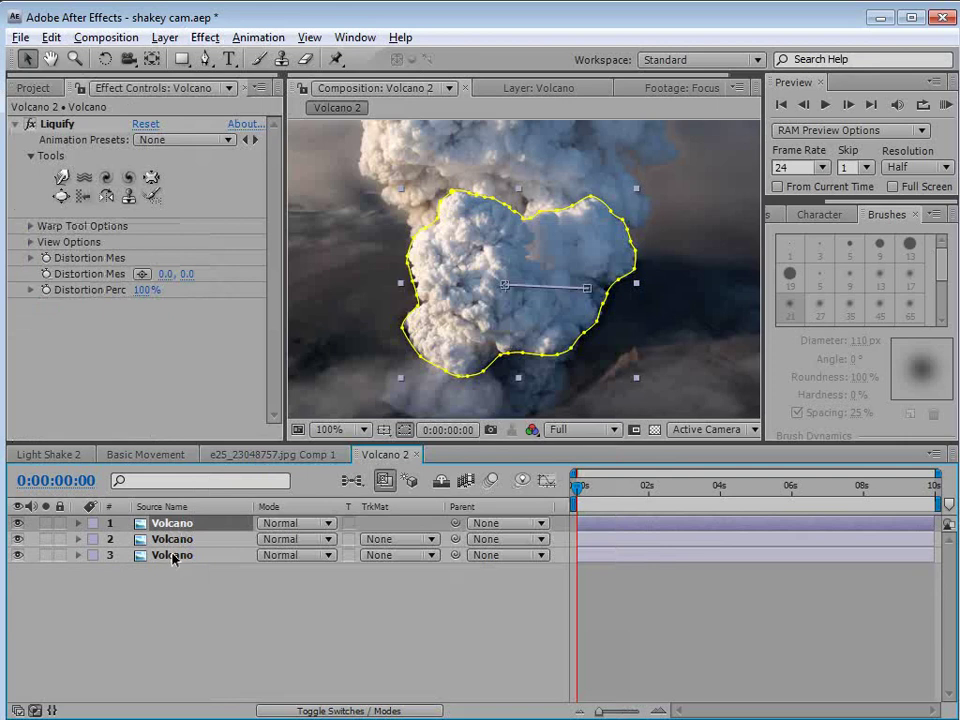
Step: Go to the background's Corner Pin keyframes at 4 s and start keyframing the top layer's Liquify Distortion Mesh there
click(172, 556)
key(u)
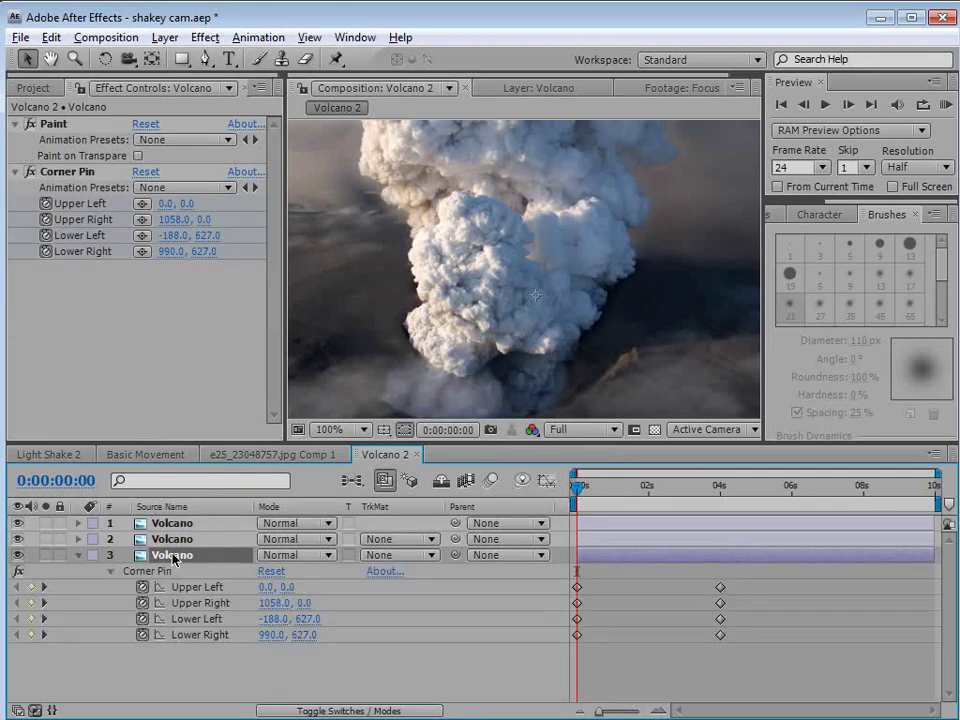
drag(602, 482, 707, 516)
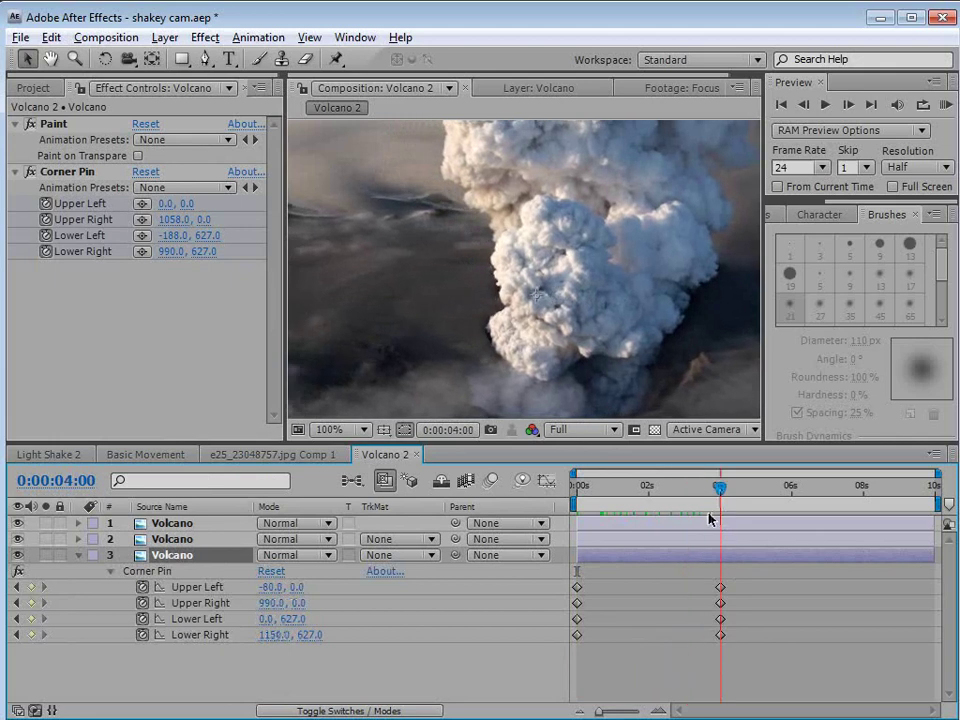
click(169, 525)
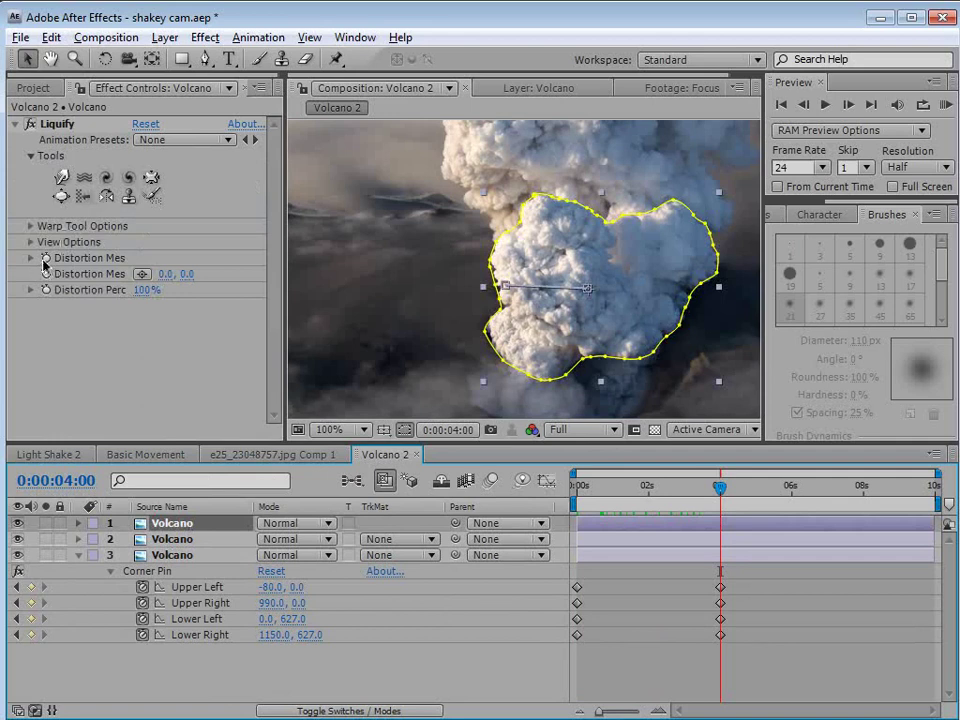
drag(283, 317, 312, 322)
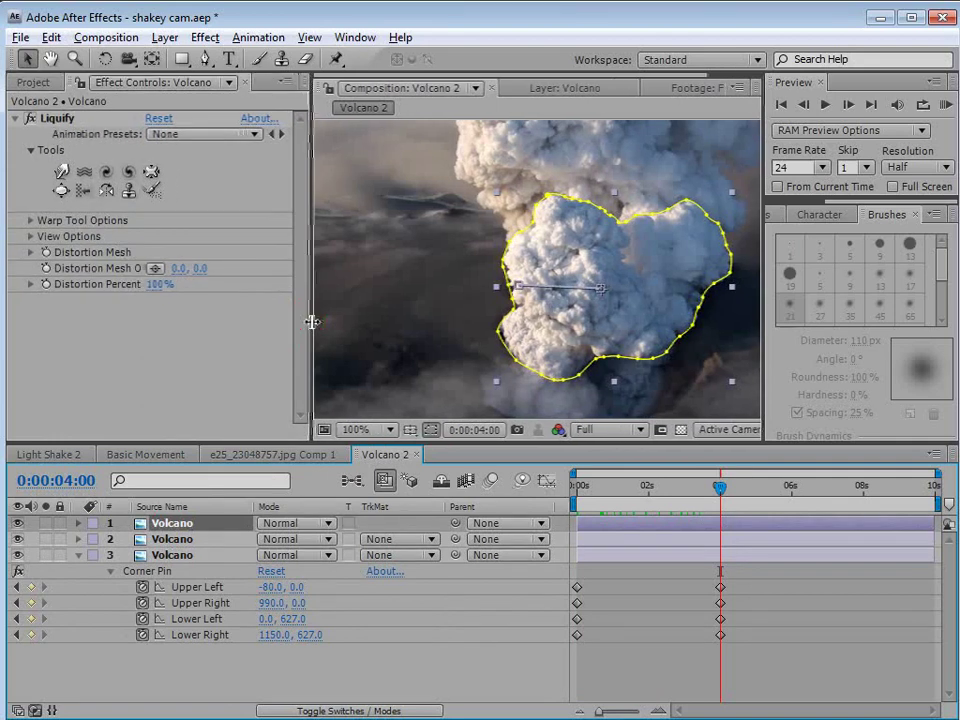
click(47, 255)
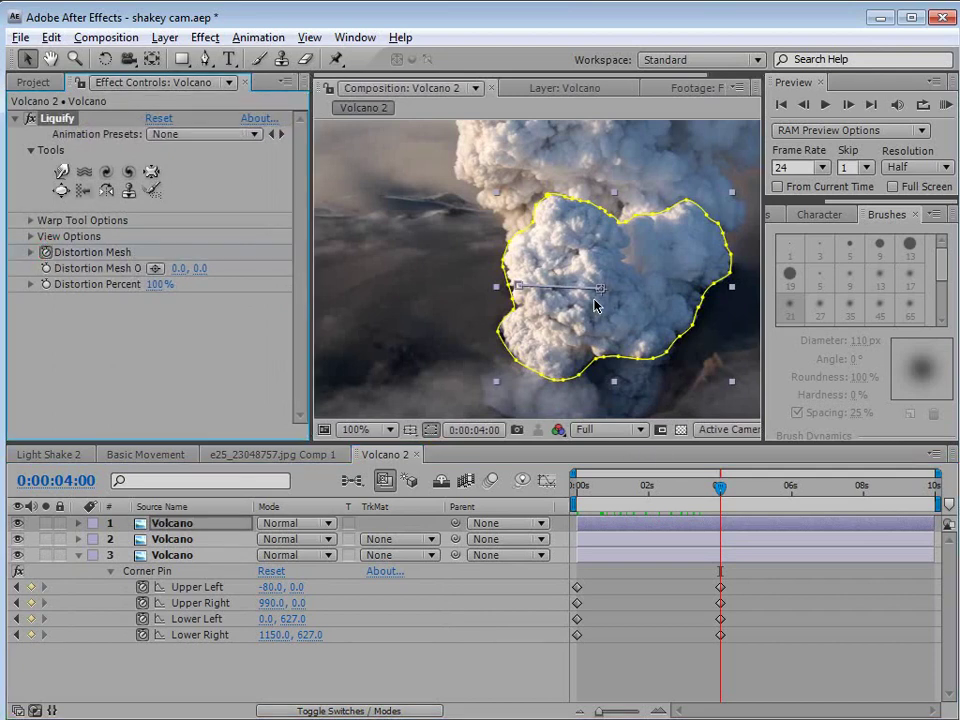
key(u)
Step: Add a Distortion Mesh keyframe at 0 s for the undistorted billows, and return to 4 s
drag(720, 487, 574, 504)
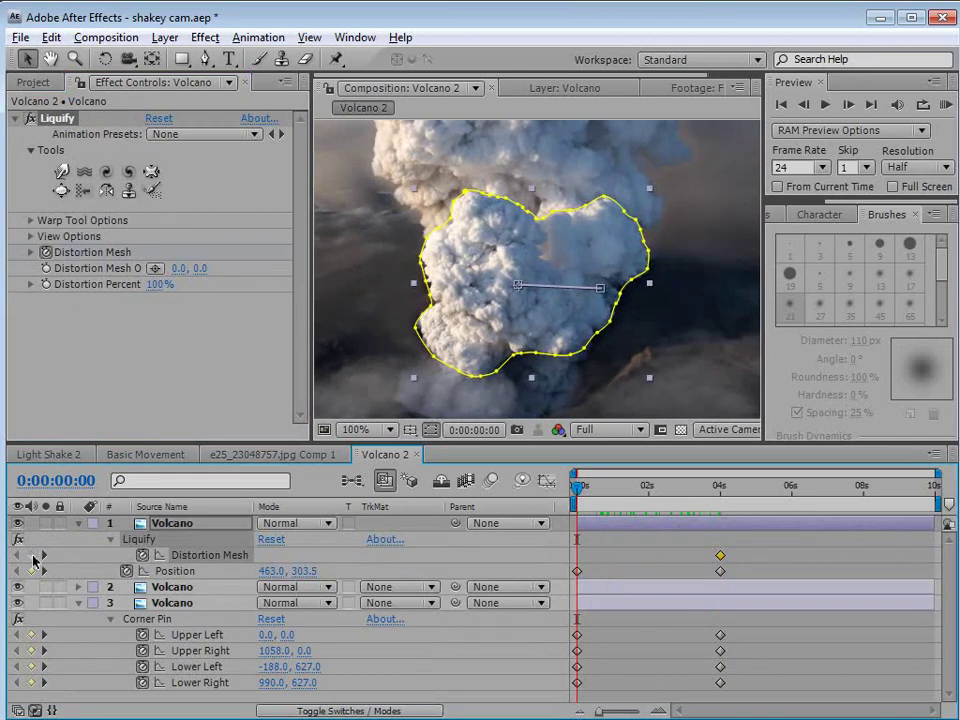
click(31, 556)
drag(578, 487, 720, 489)
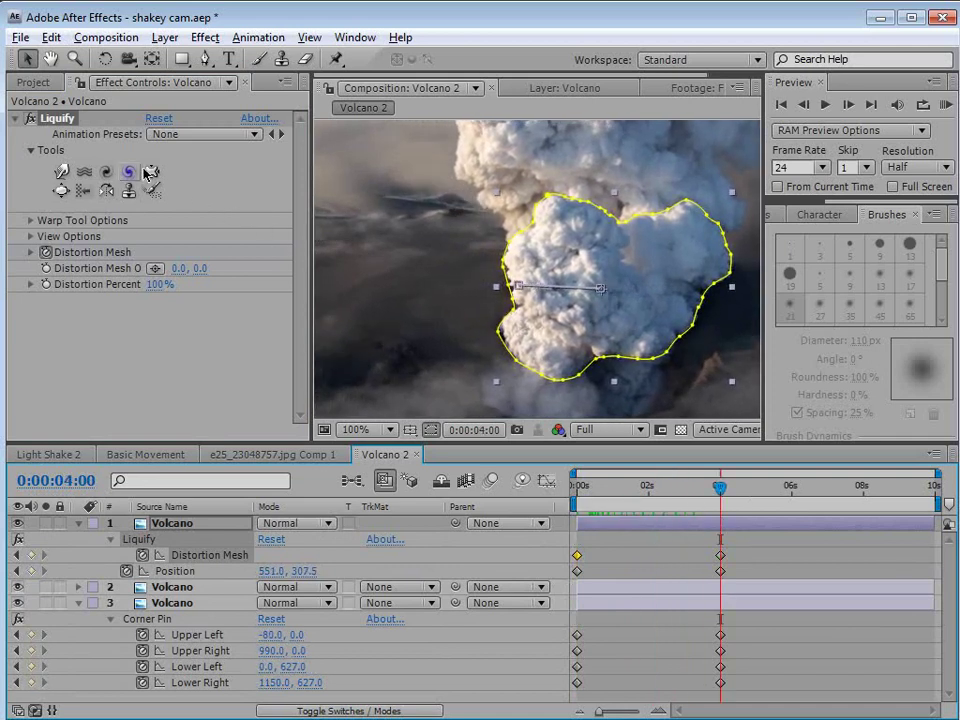
Step: Choose Liquify's counterclockwise Twirl tool, frame the masked billows at 100%, and shrink the brush
click(61, 190)
click(94, 173)
key(h)
scroll(583, 300, up, 2)
drag(516, 315, 557, 390)
key(v)
click(128, 172)
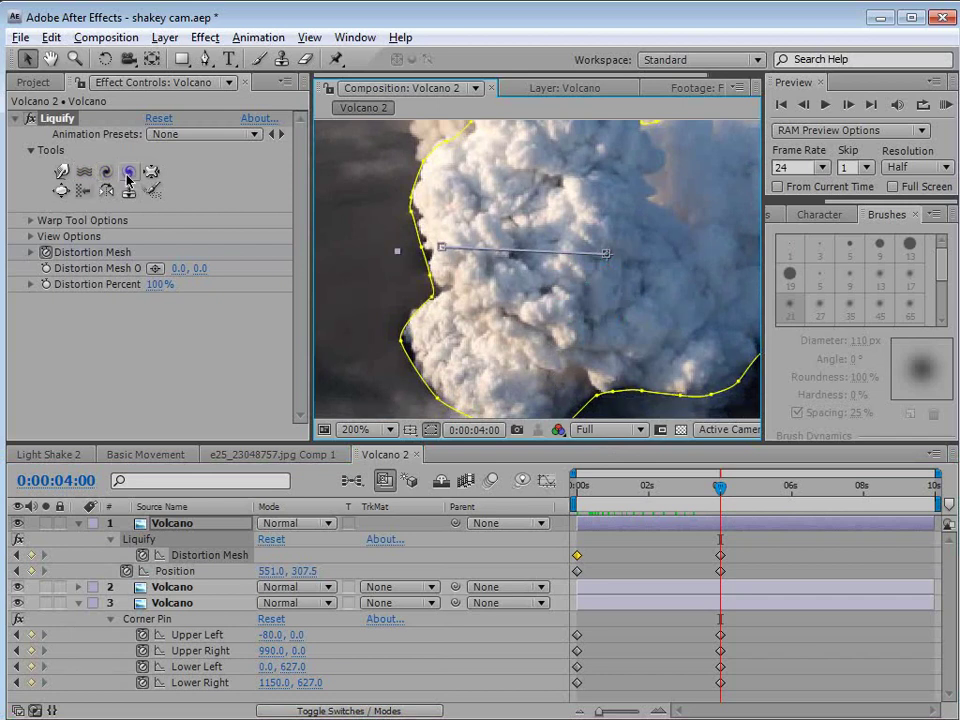
key(h)
scroll(527, 268, down, 2)
drag(527, 268, 503, 288)
key(v)
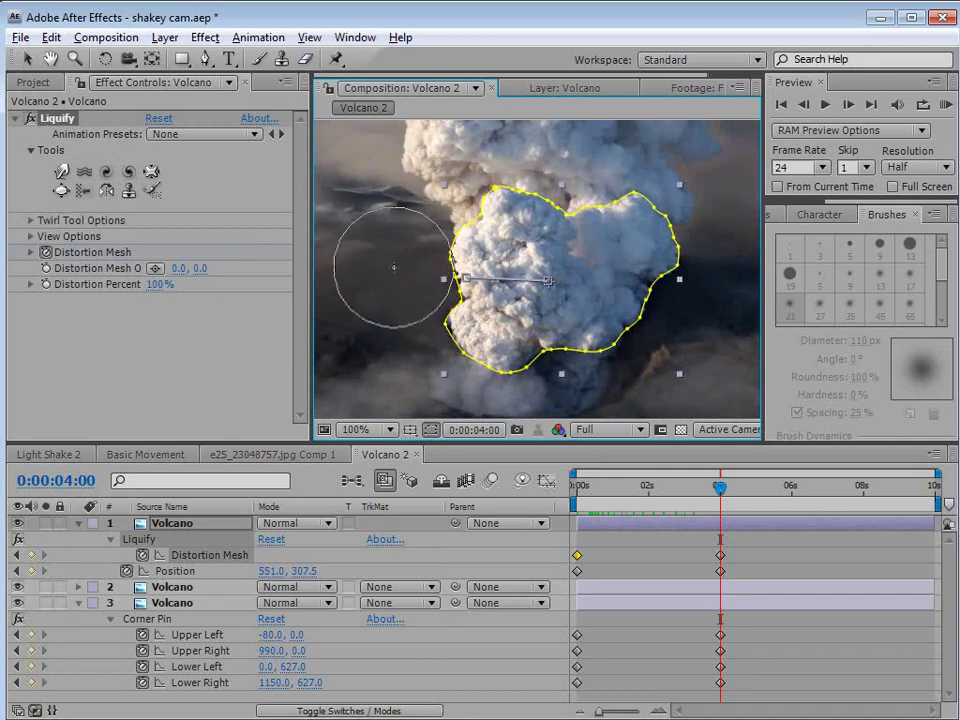
mouse_move(393, 260)
mouse_down()
mouse_move(390, 238)
mouse_move(369, 259)
mouse_up()
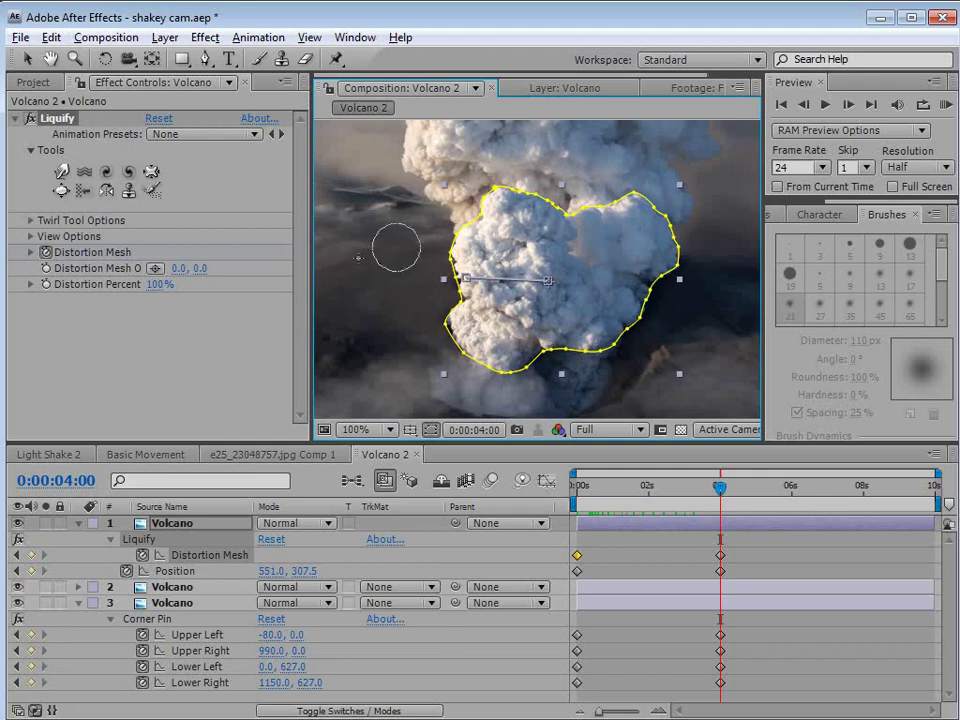
Step: Twirl the lower-left billows of the masked plume counterclockwise at 4 s with the small Liquify brush
click(128, 171)
click(134, 176)
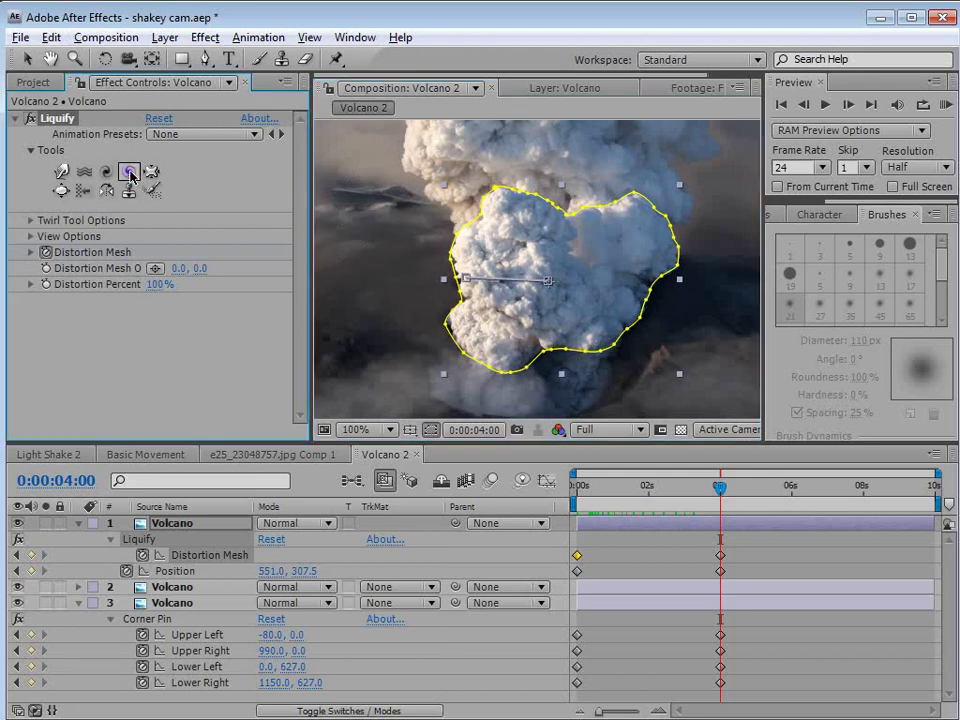
drag(467, 322, 474, 346)
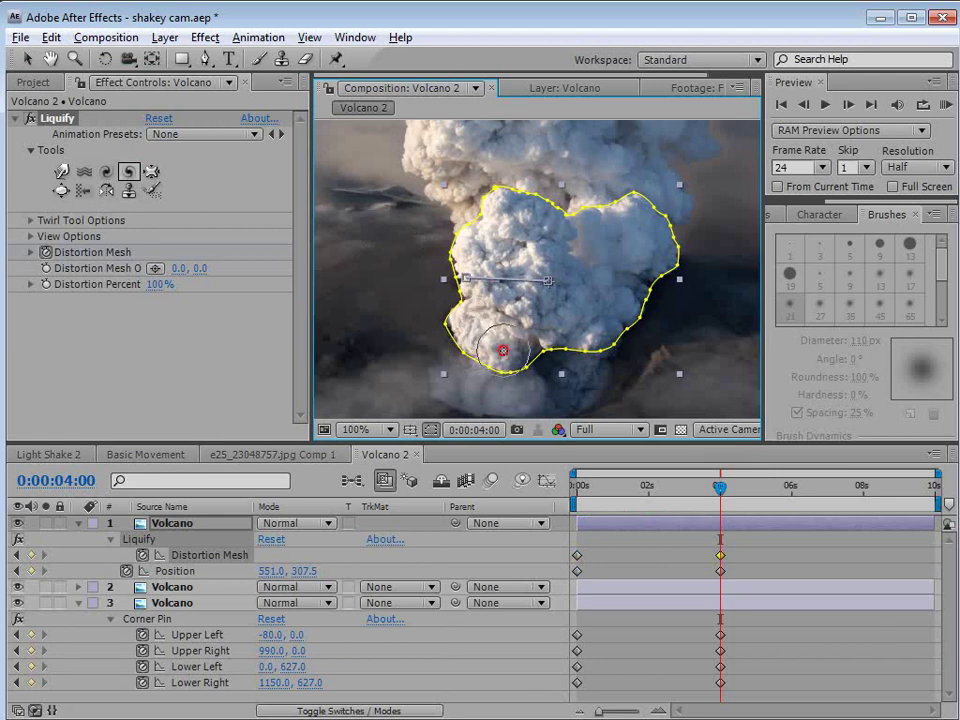
Step: Twirl the masked billows at 4 s, alternating between Liquify's clockwise and counterclockwise Twirl tools
click(106, 173)
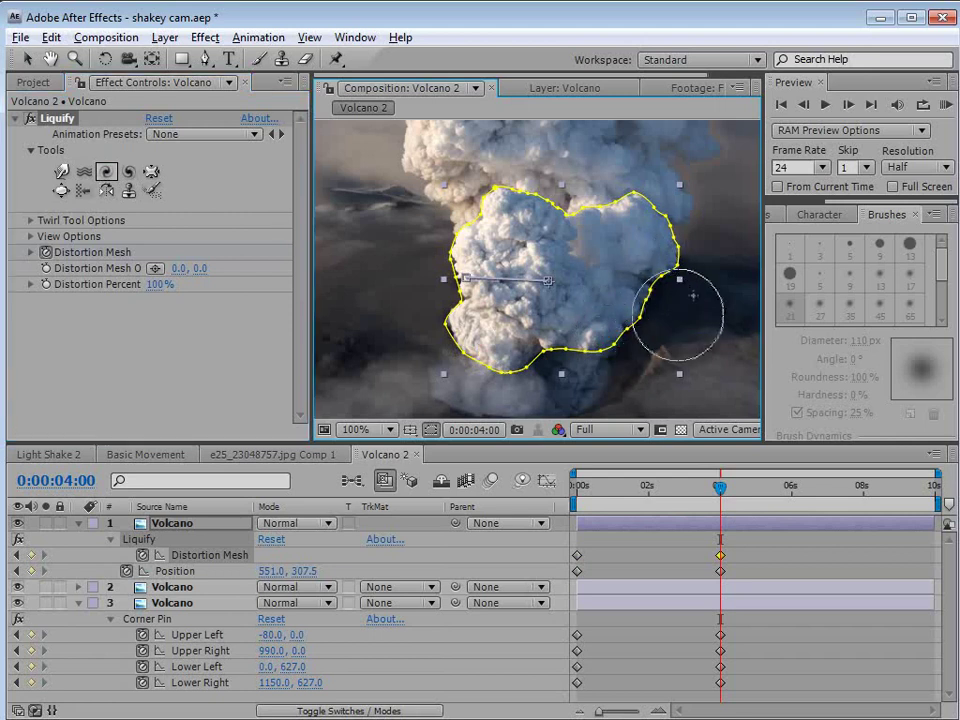
mouse_move(507, 237)
mouse_down()
mouse_move(576, 268)
mouse_move(596, 250)
mouse_move(516, 265)
mouse_up()
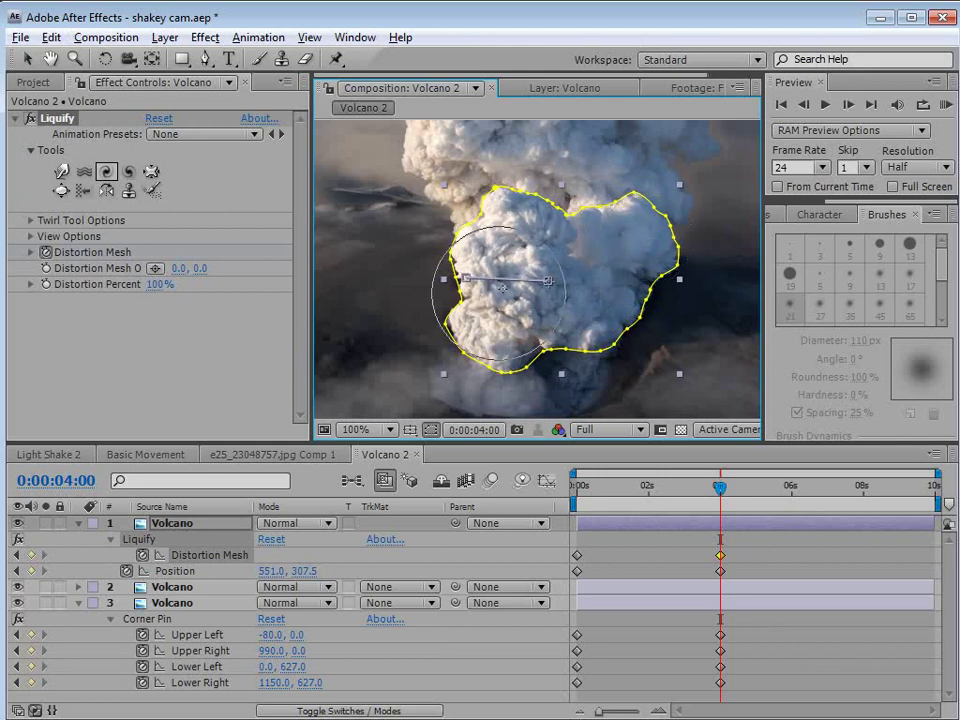
click(128, 171)
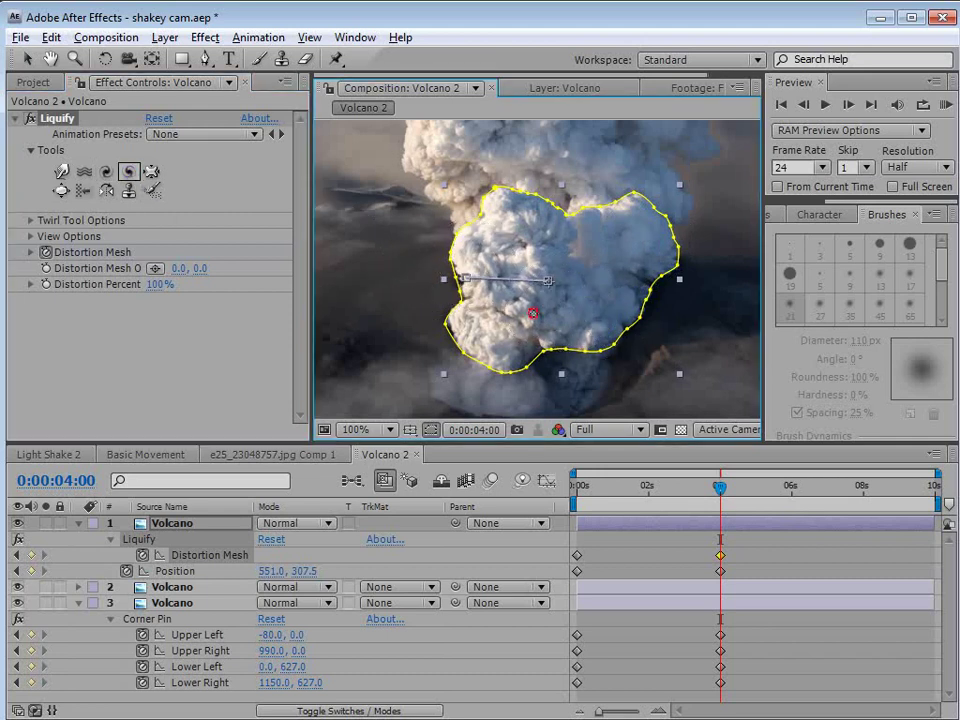
click(108, 173)
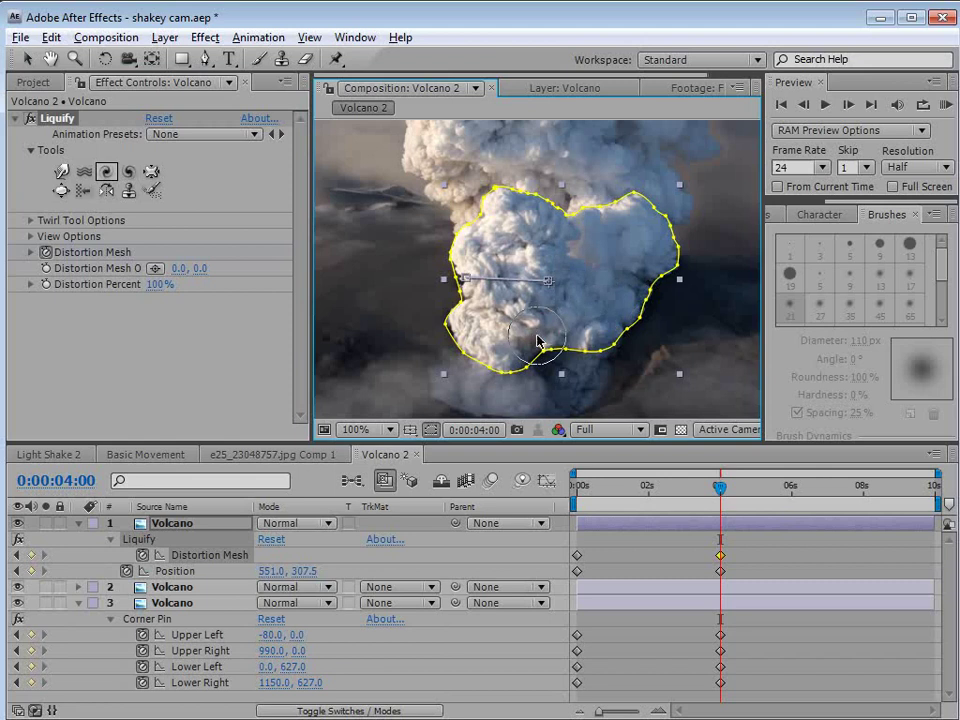
Step: Push the top and left-edge billows of the masked plume around with Liquify's Warp tool at 4 s
click(63, 174)
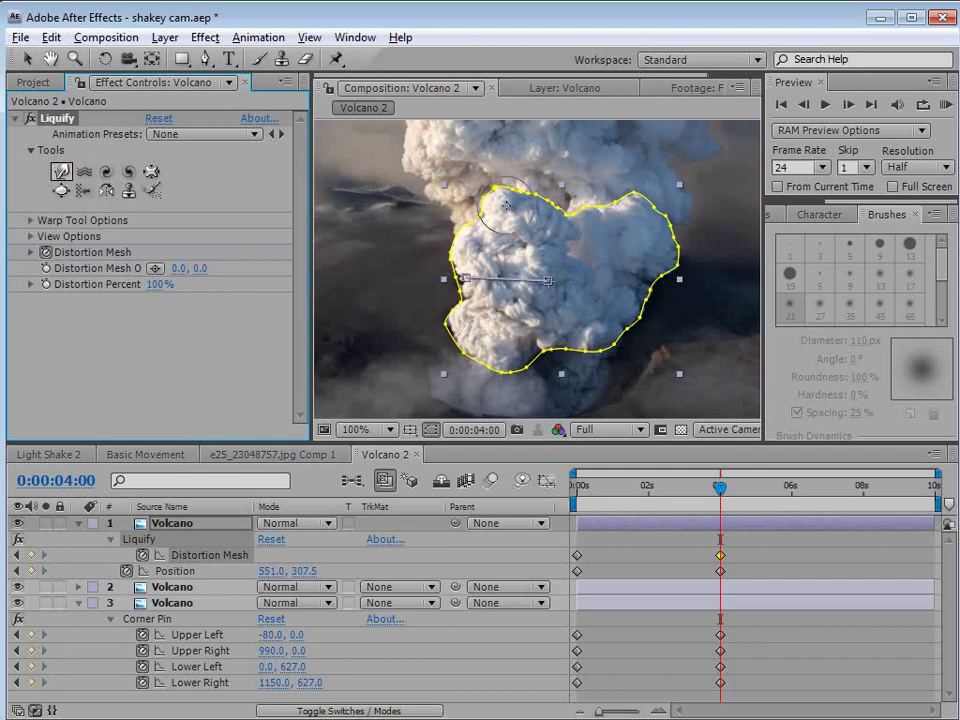
mouse_move(513, 206)
mouse_down()
mouse_move(515, 224)
mouse_move(486, 229)
mouse_move(455, 258)
mouse_up()
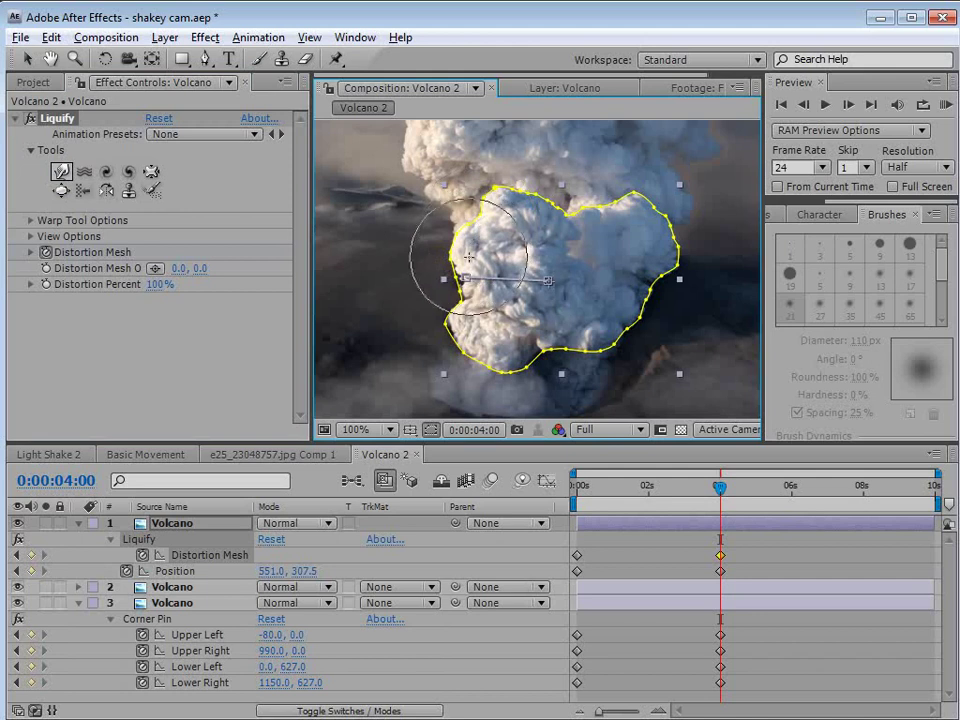
mouse_move(456, 319)
mouse_down()
mouse_move(510, 347)
mouse_move(583, 332)
mouse_move(643, 279)
mouse_move(649, 238)
mouse_move(584, 222)
mouse_move(600, 289)
mouse_move(684, 246)
mouse_move(653, 214)
mouse_move(500, 140)
mouse_move(574, 200)
mouse_up()
drag(502, 212, 390, 196)
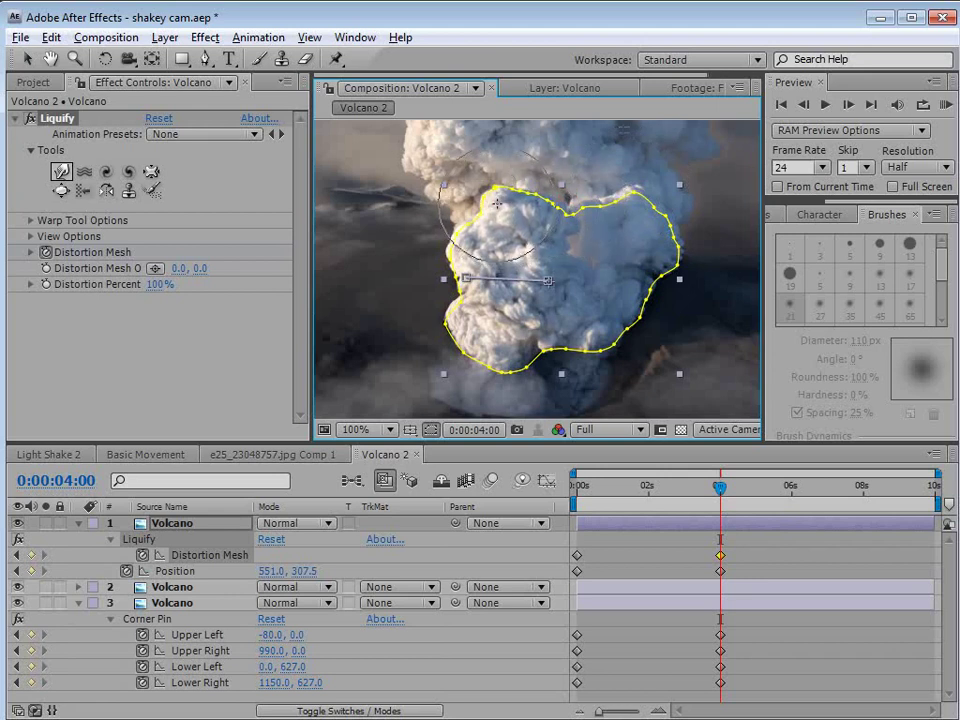
Step: Swell the lower and right billows with Liquify's Bloat tool, deselect the layer, and scrub the time indicator to check the motion
click(62, 191)
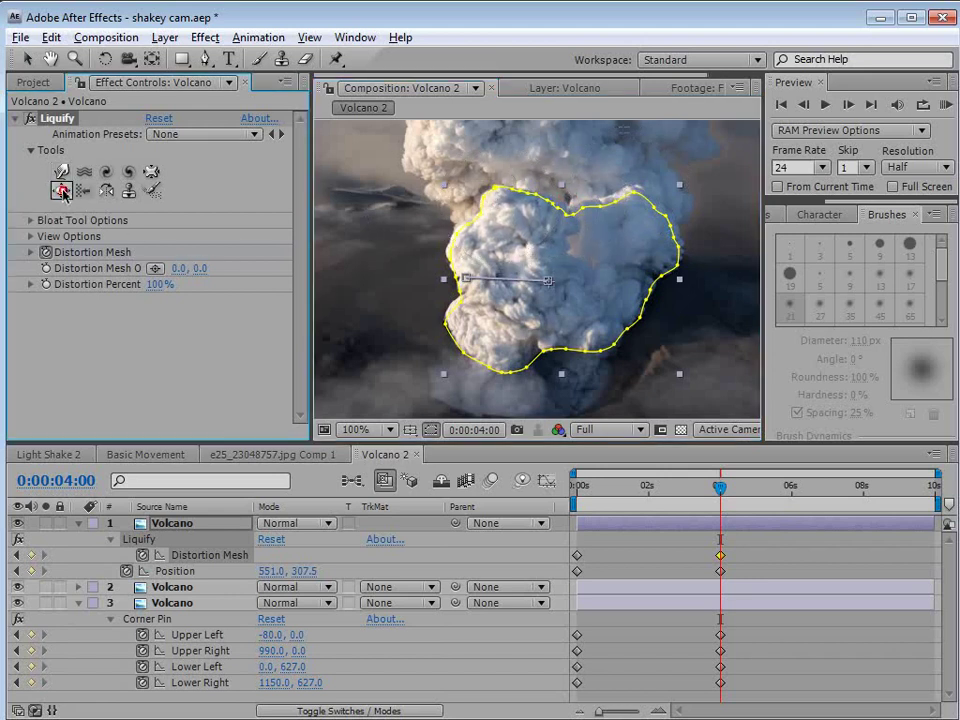
click(388, 182)
drag(573, 313, 590, 310)
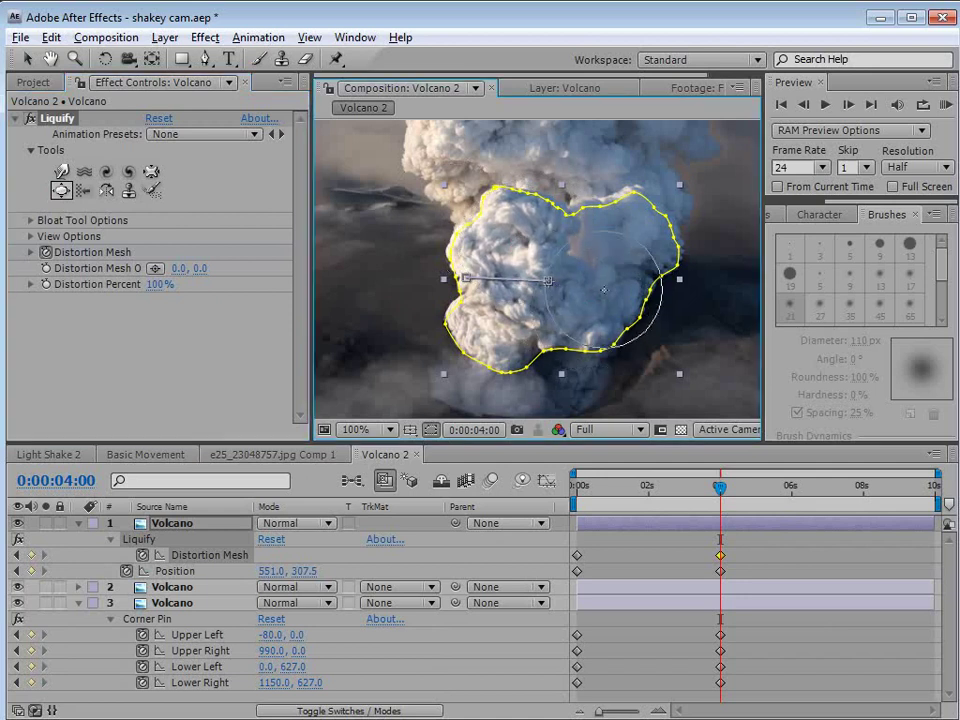
mouse_move(508, 317)
mouse_down()
mouse_move(567, 336)
mouse_move(621, 343)
mouse_up()
click(673, 547)
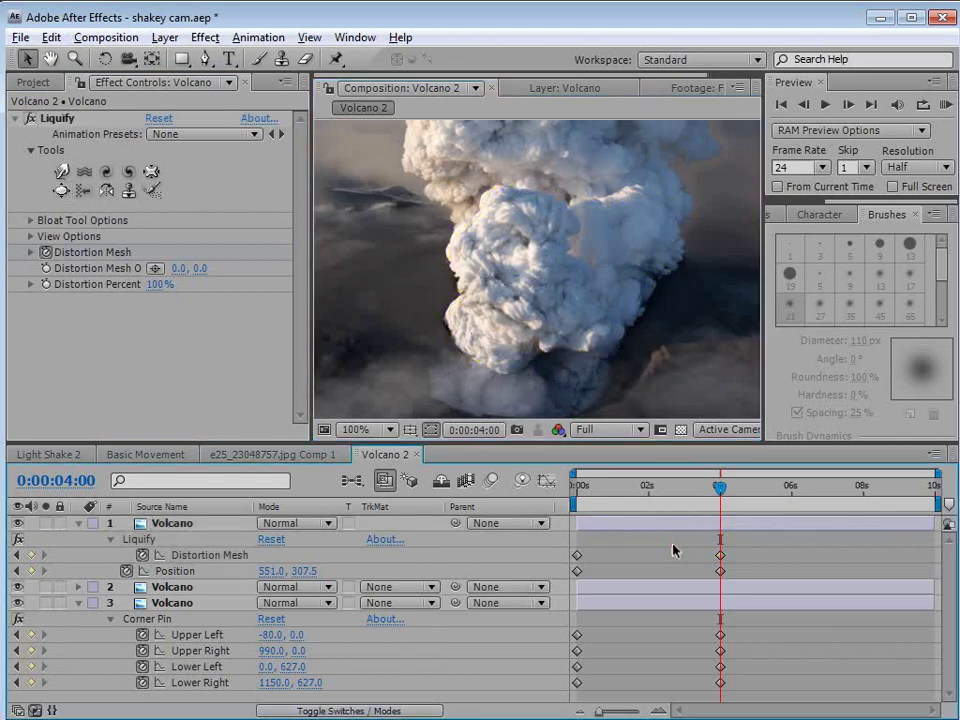
mouse_move(716, 490)
mouse_down()
mouse_move(619, 512)
mouse_move(716, 508)
mouse_up()
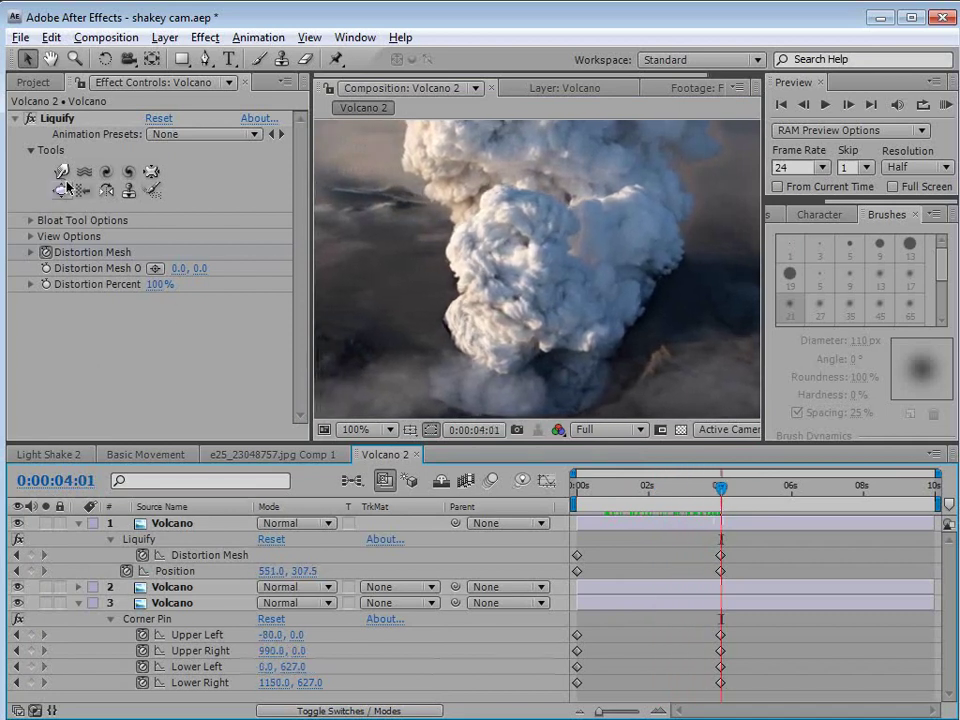
Step: Twirl the lower and upper-left billows clockwise with Liquify at 0:00:04:01
click(112, 174)
mouse_move(444, 320)
mouse_down()
mouse_move(484, 342)
mouse_move(461, 322)
mouse_move(476, 321)
mouse_move(542, 358)
mouse_move(594, 317)
mouse_move(625, 312)
mouse_up()
drag(520, 226, 526, 229)
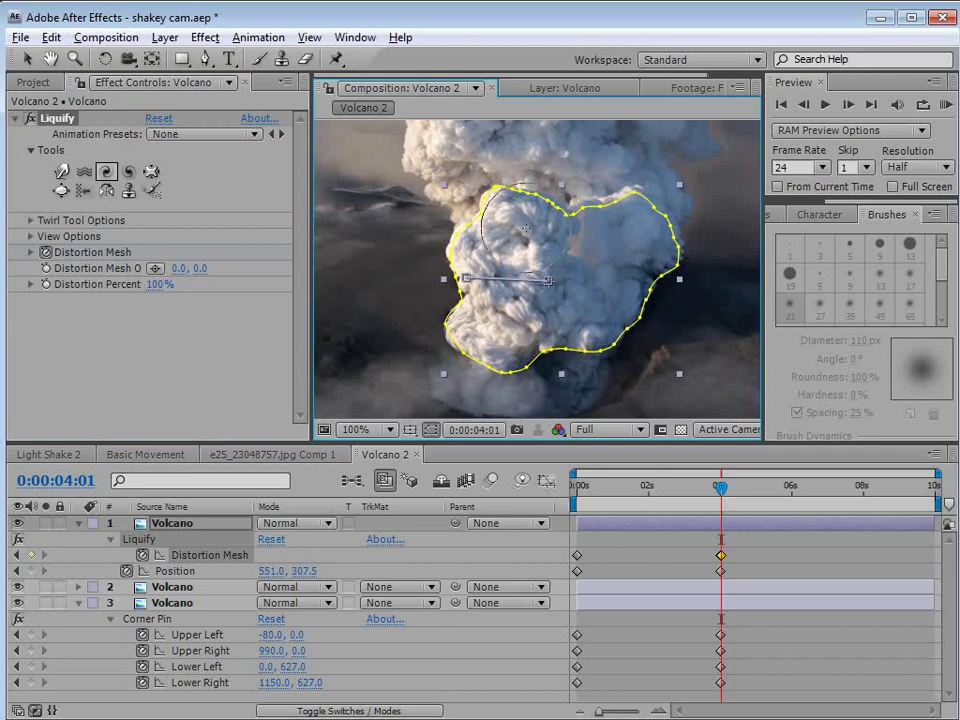
Step: Move the Distortion Mesh keyframe from 0:00:04:01 to 4 s and return the time indicator to 4 s
key(v)
click(721, 555)
key(=)
drag(721, 563, 715, 560)
drag(720, 487, 715, 490)
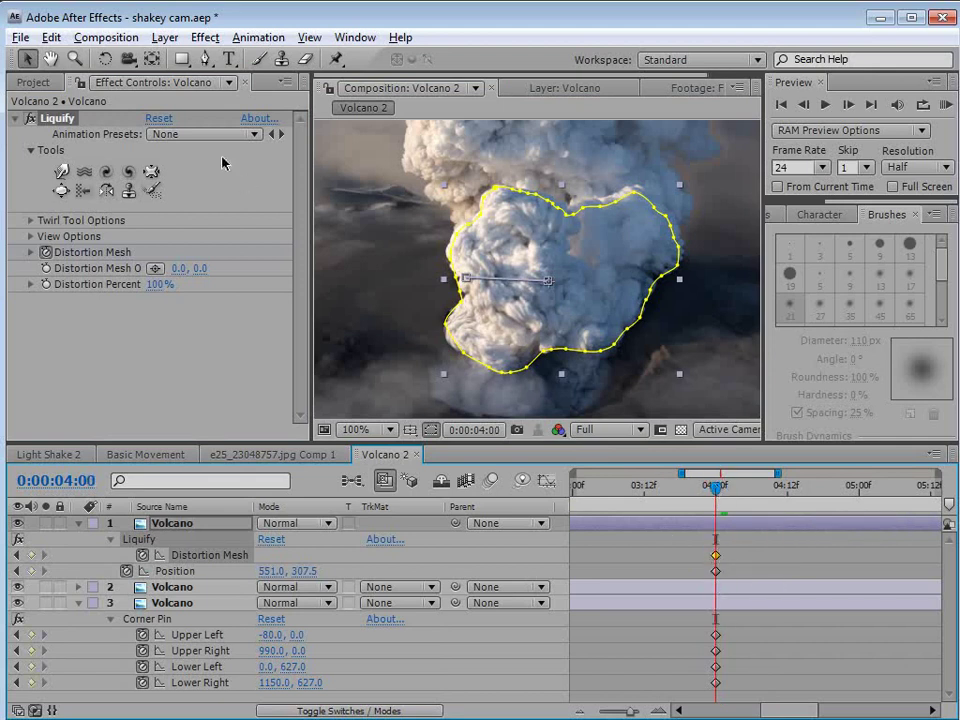
Step: Reset the top layer's Liquify at 4 s and twirl the lower-left billows clockwise and the right billows counterclockwise
click(158, 119)
click(105, 171)
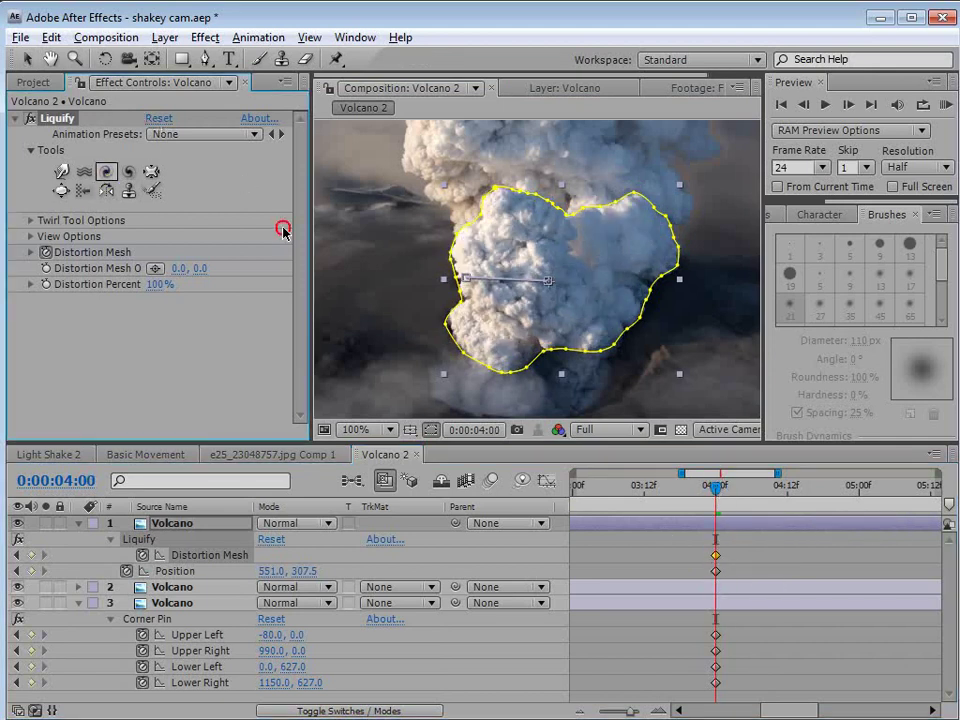
click(486, 318)
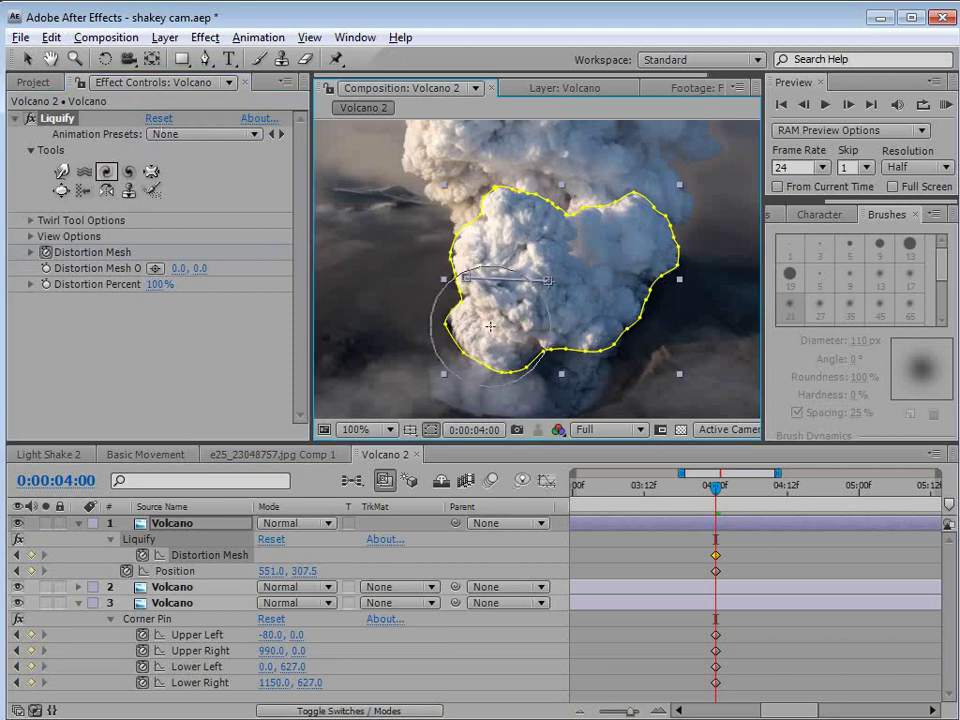
click(127, 172)
click(611, 305)
click(651, 235)
Step: Warp the left edge of the masked billows with Liquify at 4 s, and scrub the timeline back to check the motion
click(61, 174)
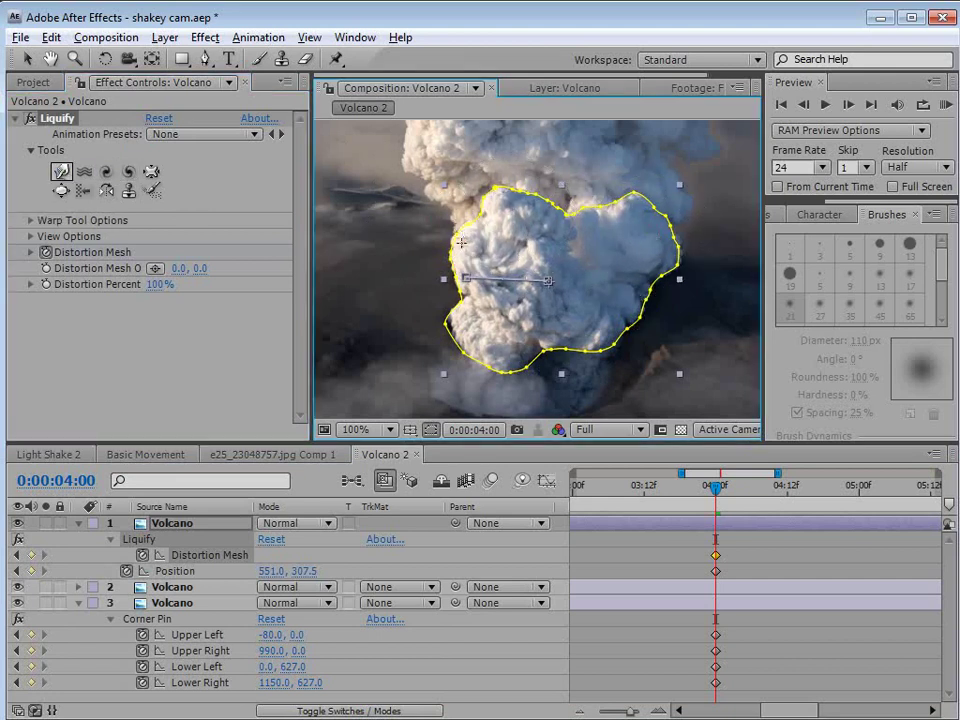
drag(443, 292, 450, 339)
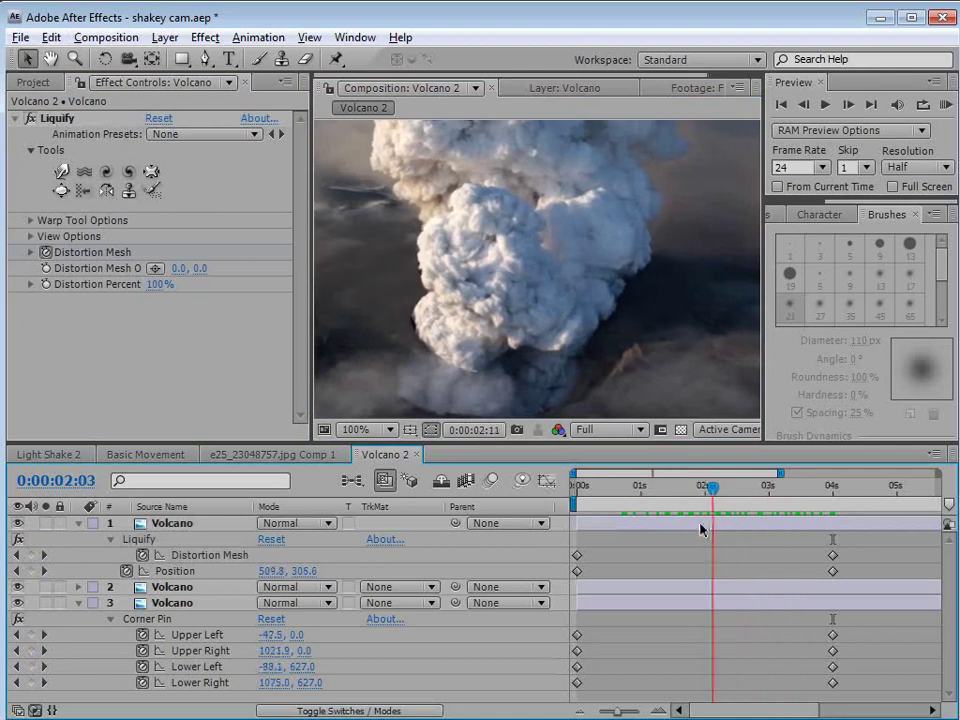
click(808, 494)
drag(808, 494, 612, 520)
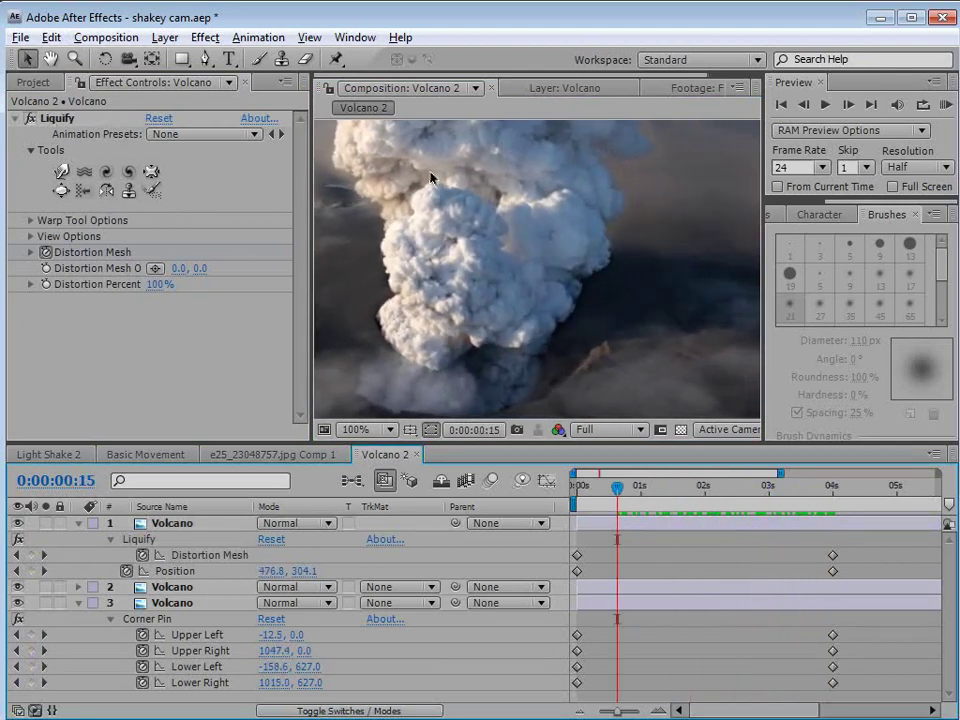
Step: Collapse the top layer's properties and apply the Liquify distort effect to the second Volcano layer
click(79, 523)
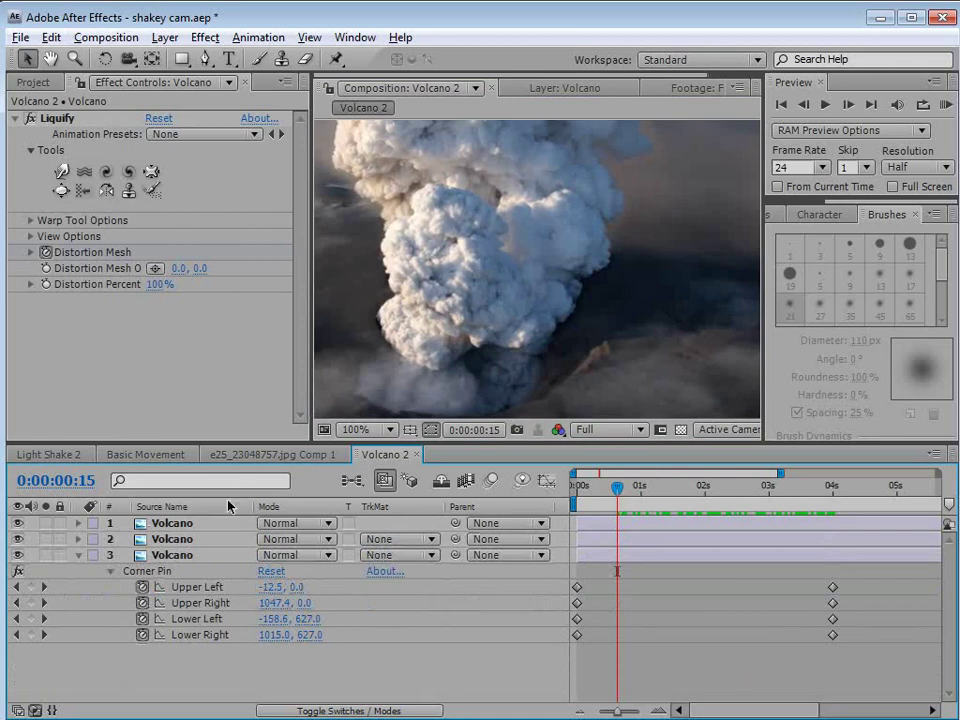
click(172, 540)
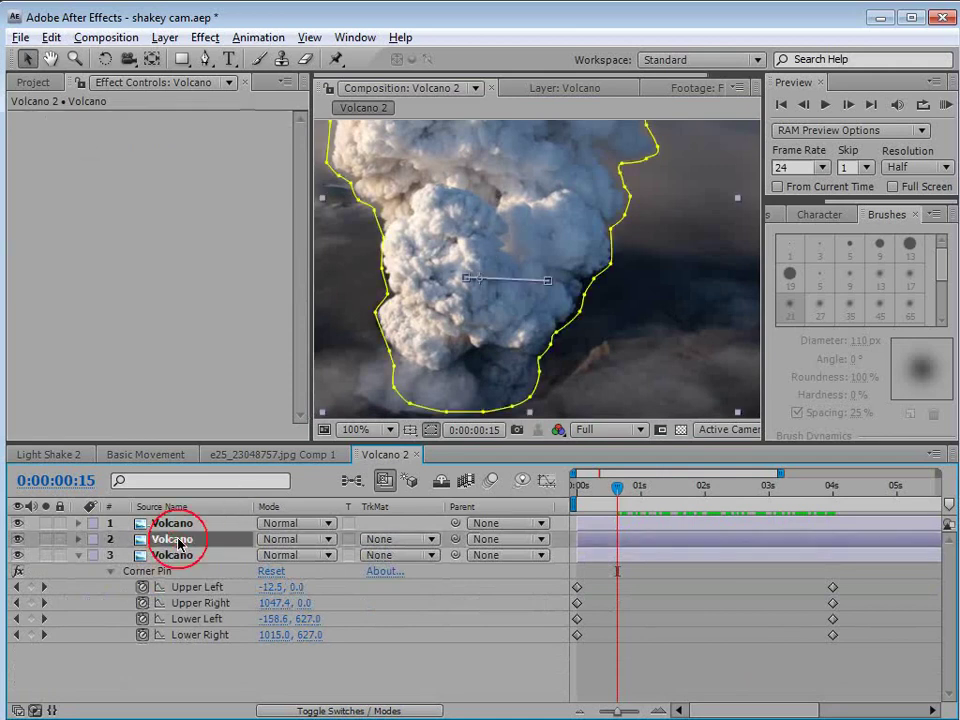
click(205, 37)
mouse_move(240, 231)
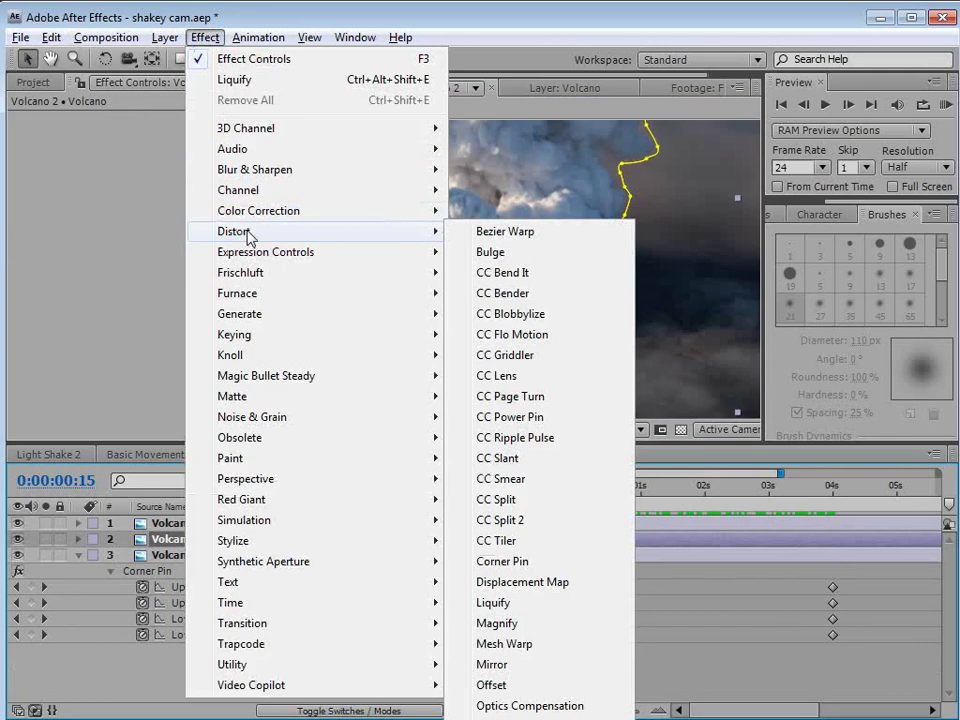
click(493, 602)
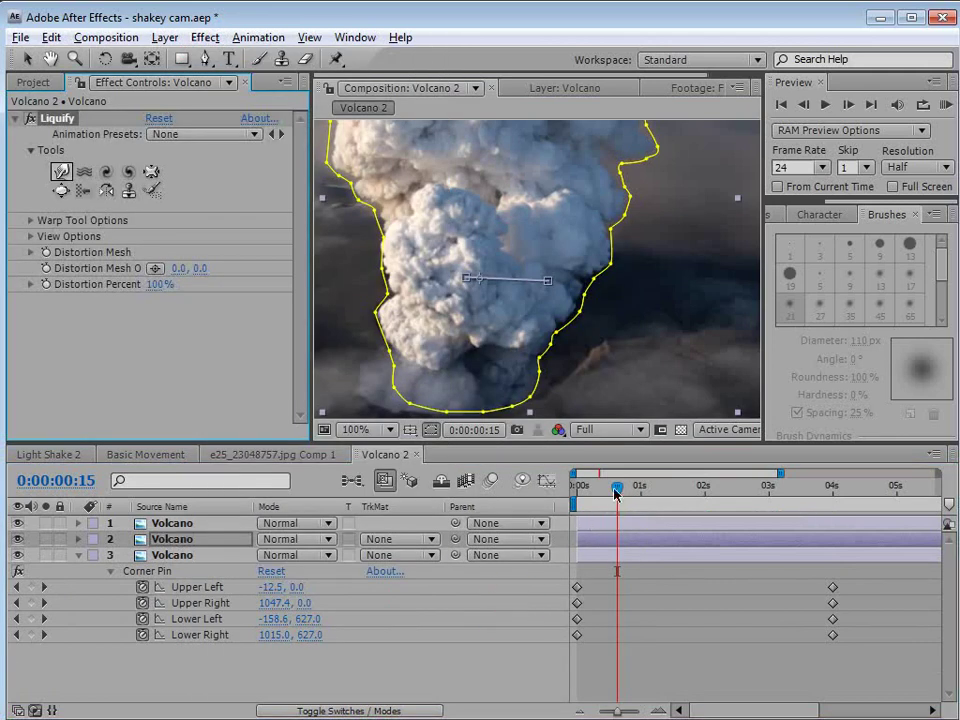
Step: Start keyframing the second layer's Liquify Distortion Mesh at 0 s and go to 4 s
drag(608, 500, 561, 497)
click(53, 257)
drag(780, 486, 831, 486)
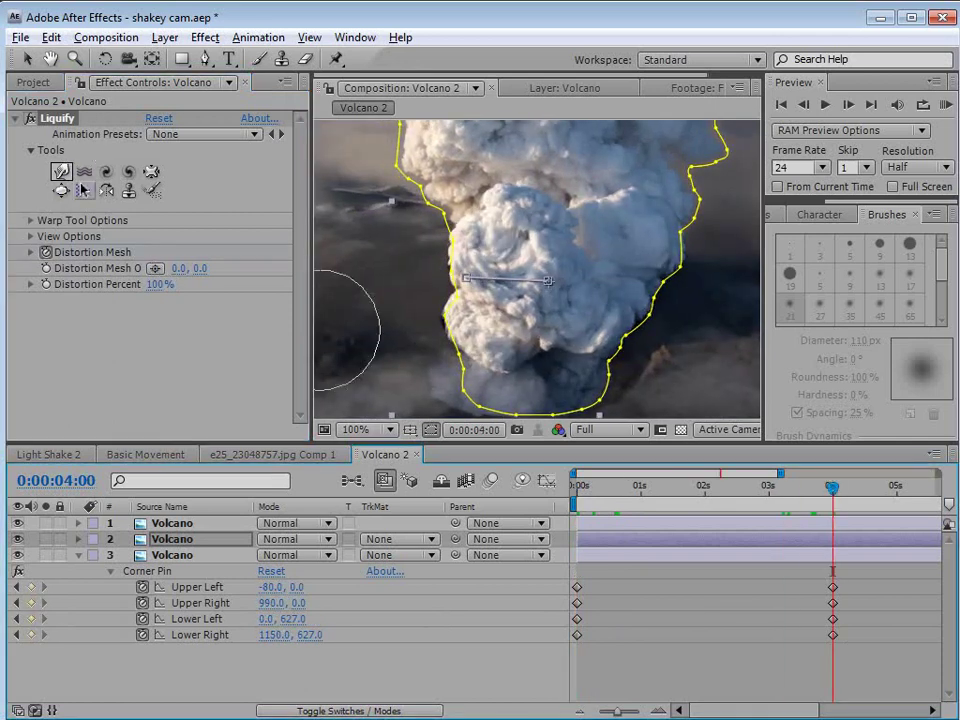
Step: Warp the left, central and right billows of the second layer's upper plume at 4 s with Liquify's Warp tool
key(h)
drag(563, 190, 553, 268)
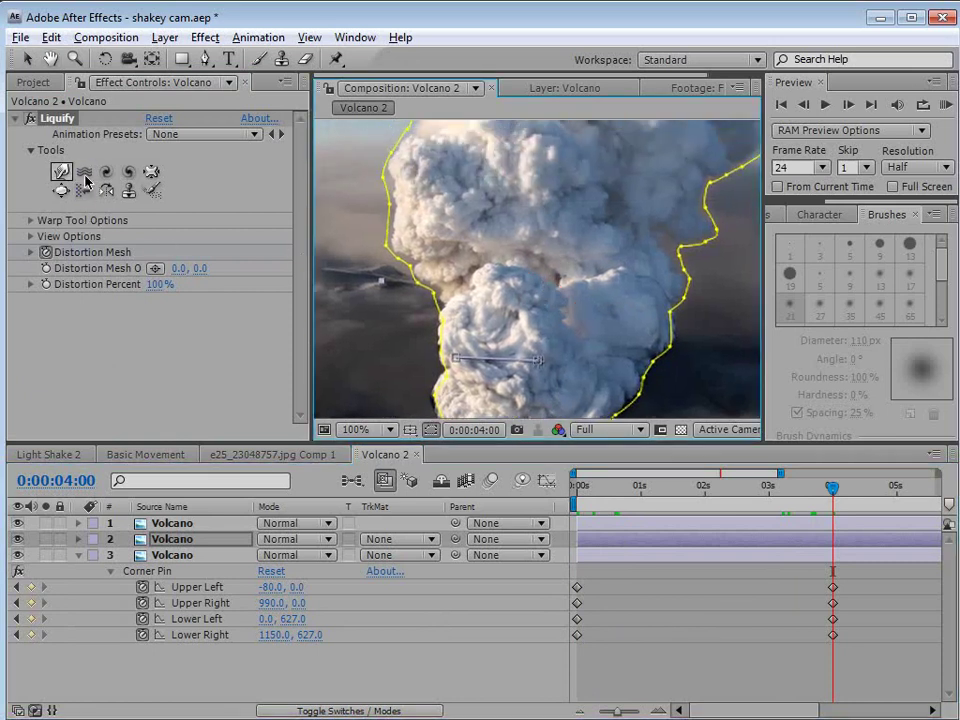
key(h)
drag(513, 218, 515, 253)
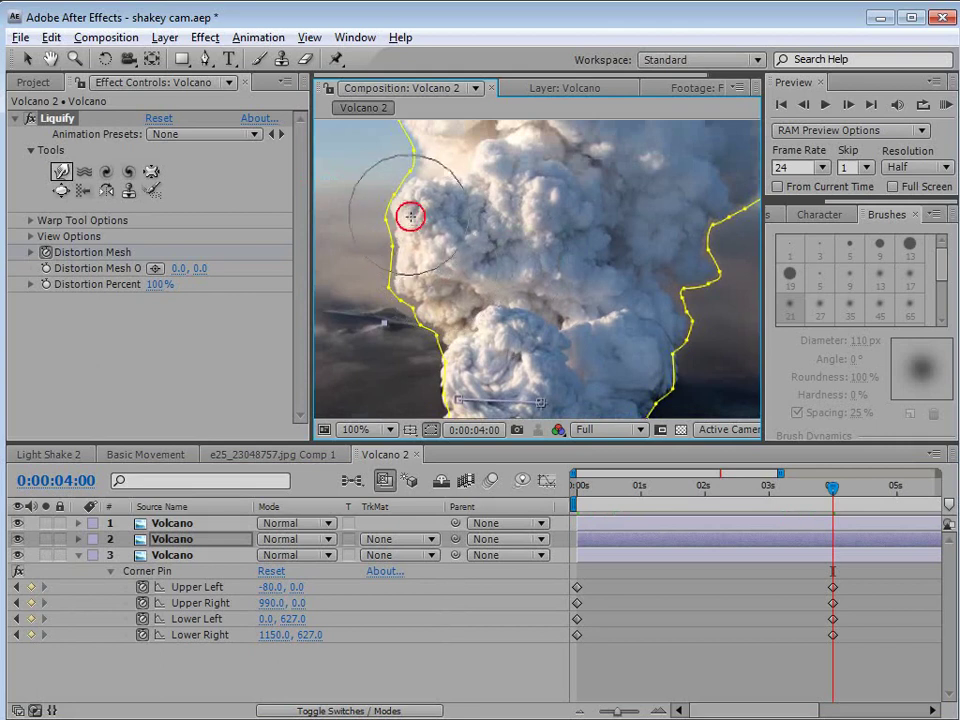
key(h)
drag(483, 226, 481, 260)
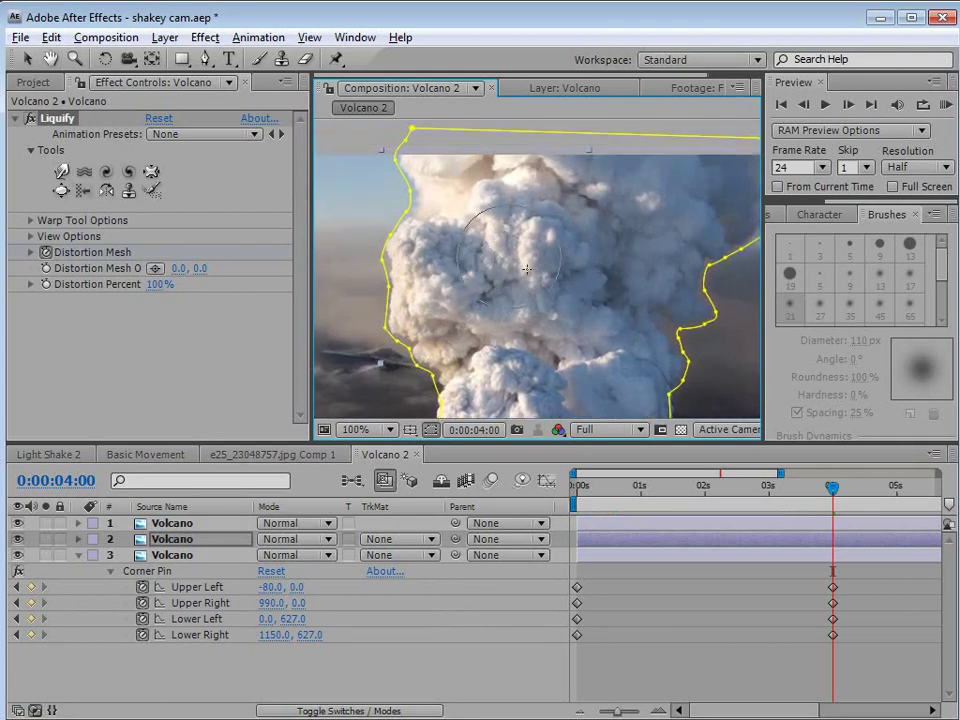
drag(555, 288, 589, 251)
click(421, 161)
drag(421, 161, 598, 281)
mouse_move(630, 343)
mouse_down()
mouse_move(572, 261)
mouse_move(566, 324)
mouse_up()
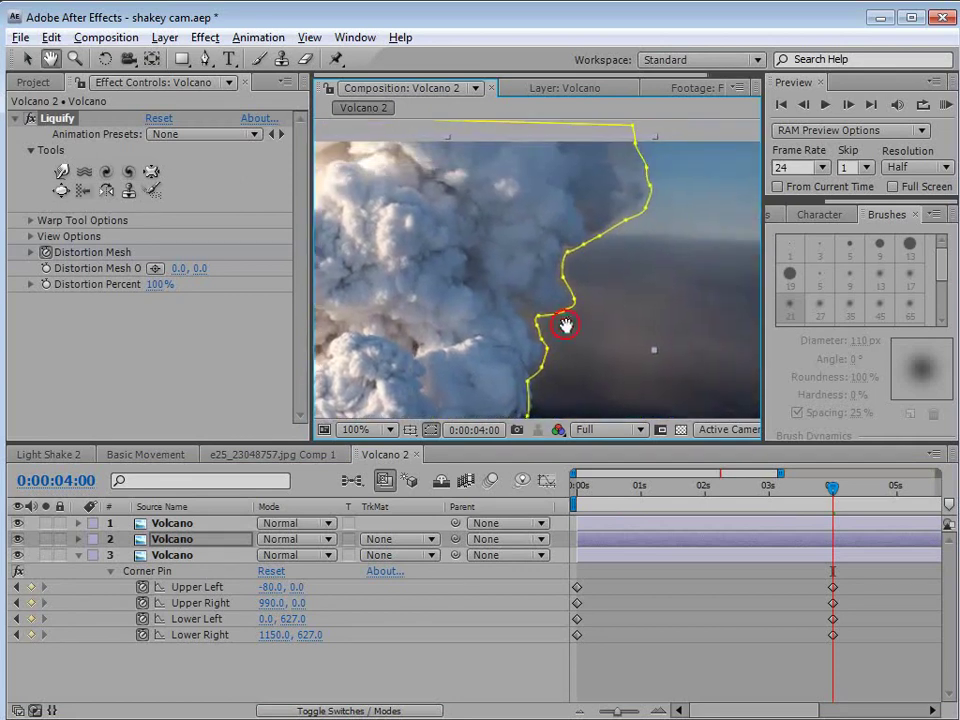
mouse_move(521, 176)
mouse_down()
mouse_move(505, 236)
mouse_move(420, 210)
mouse_move(415, 225)
mouse_move(439, 214)
mouse_up()
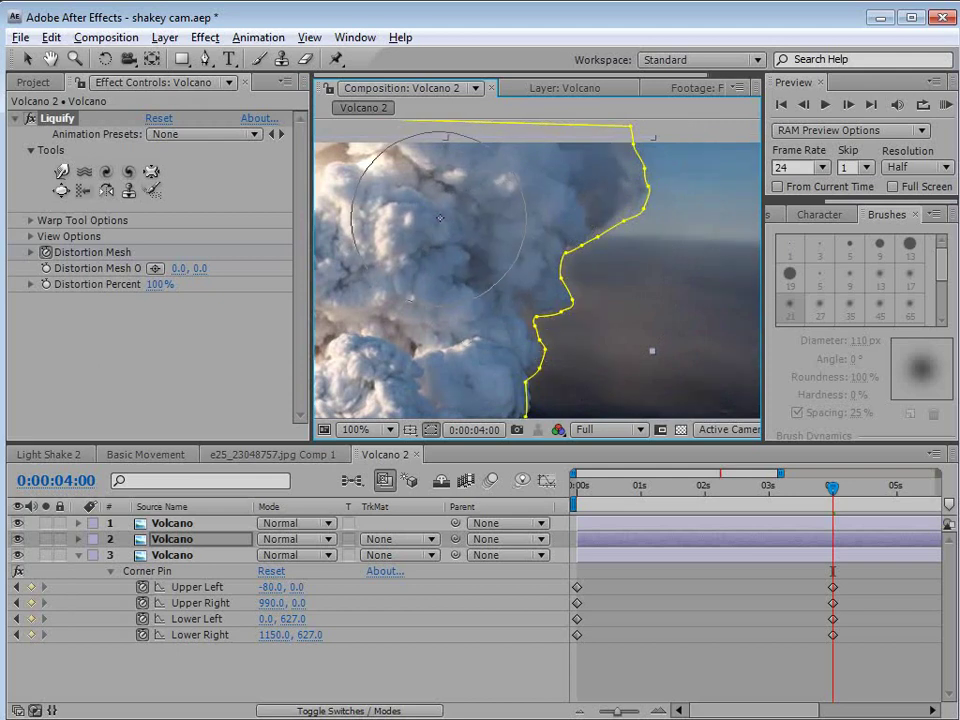
Step: Swell the second layer's upper plume billows at 4 s with Liquify's Bloat tool
click(61, 190)
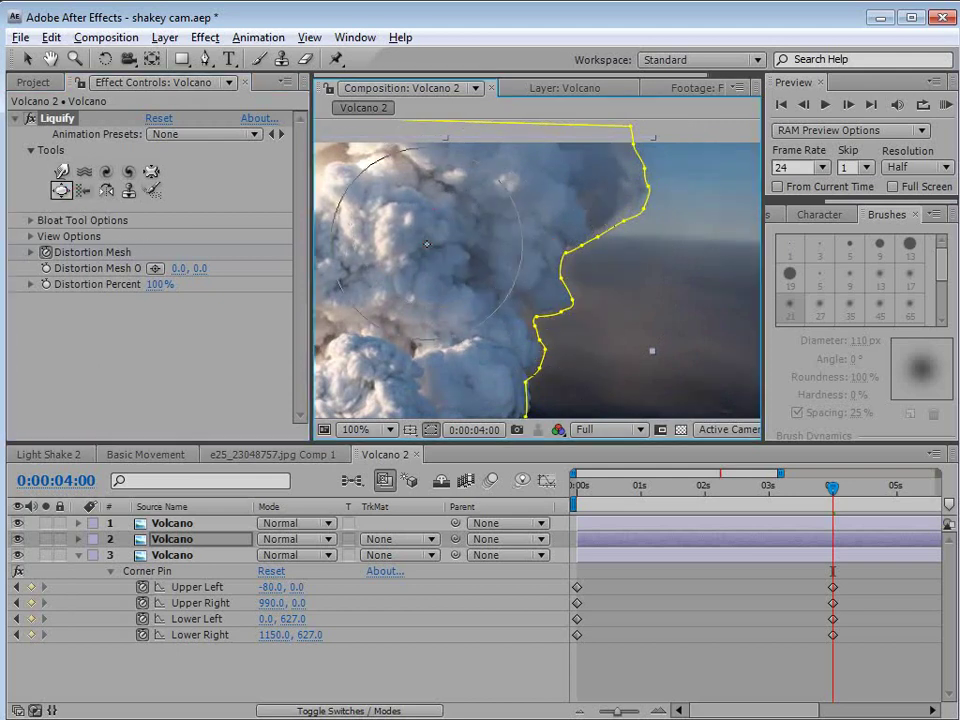
drag(514, 259, 557, 281)
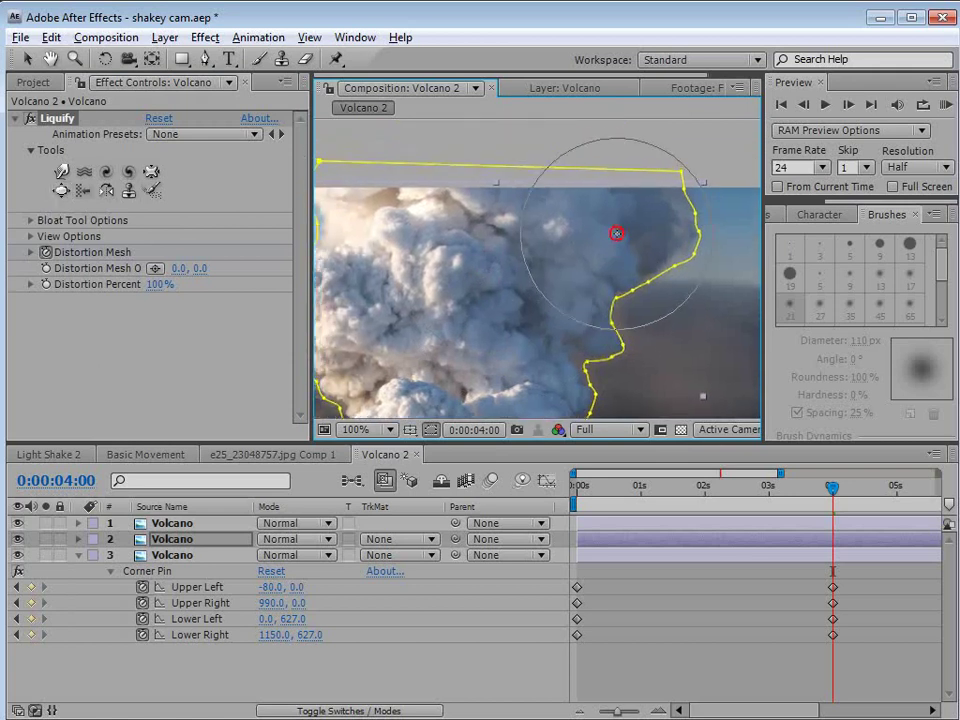
drag(617, 233, 596, 261)
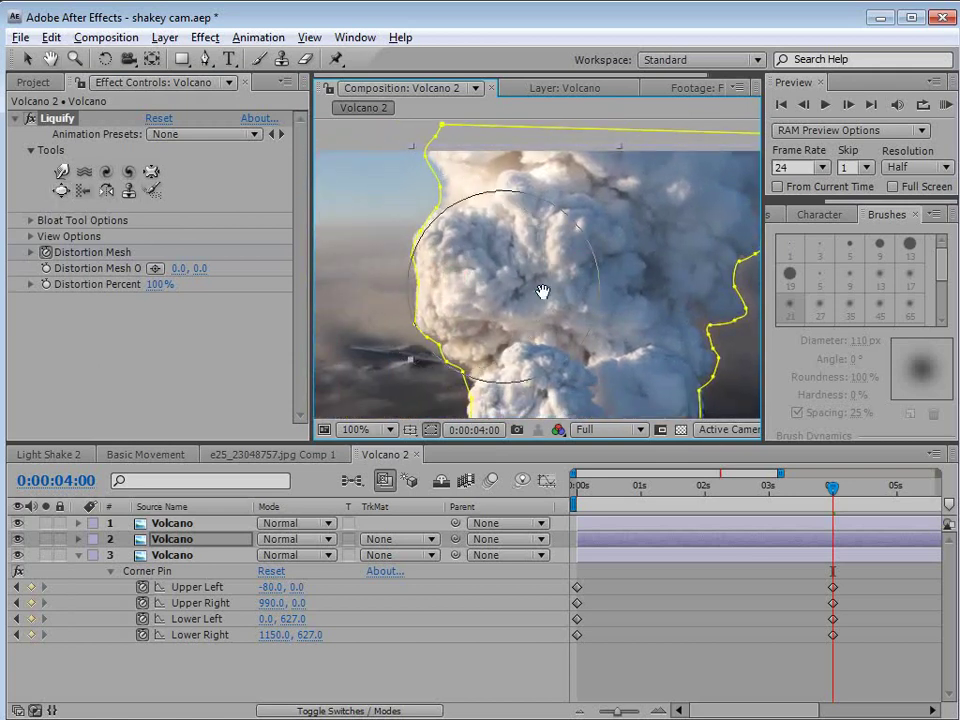
Step: Twirl the left and right billows of the second layer's plume clockwise at 4 s with Liquify
drag(541, 291, 583, 249)
click(106, 171)
click(623, 294)
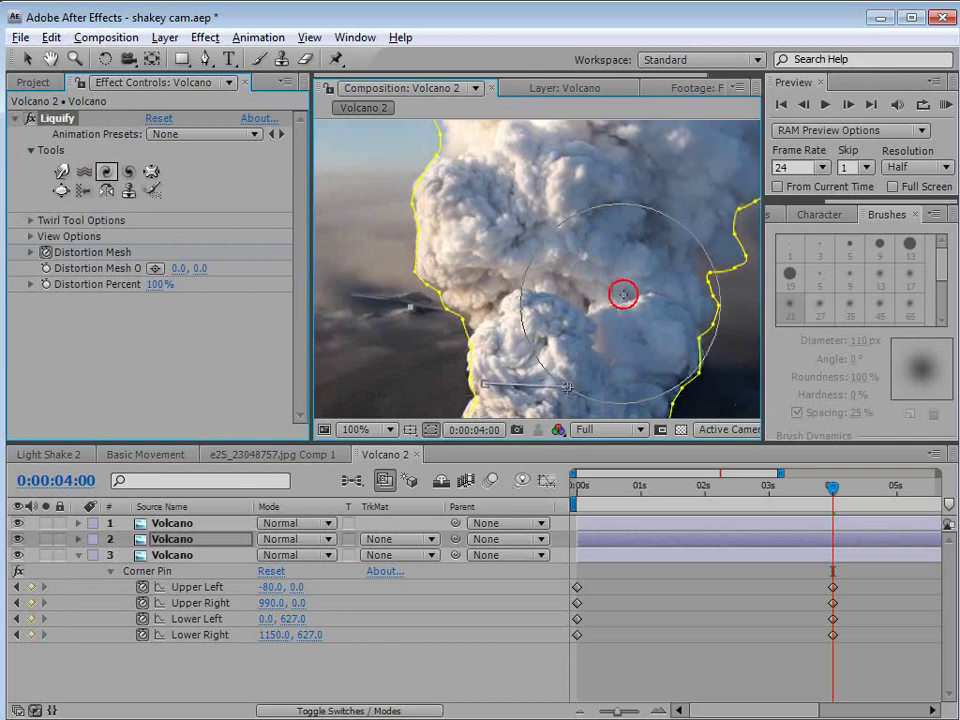
drag(440, 214, 466, 220)
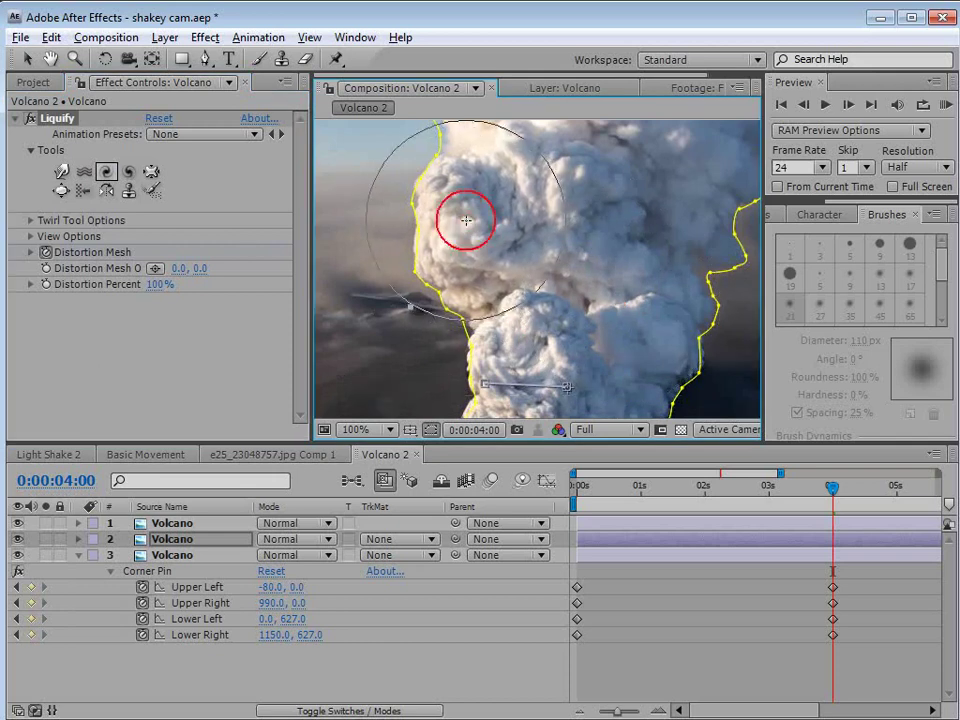
drag(613, 257, 699, 358)
Step: Twirl the upper and right billows of the second layer's plume counterclockwise at 4 s with Liquify
click(128, 171)
drag(564, 201, 570, 210)
drag(637, 270, 668, 187)
mouse_move(617, 285)
mouse_down()
mouse_move(608, 298)
mouse_move(622, 313)
mouse_move(594, 343)
mouse_move(630, 278)
mouse_move(626, 300)
mouse_move(615, 240)
mouse_move(649, 231)
mouse_up()
key(space)
Step: Warp the second layer's lower-right billow at 4 s with Liquify's Warp tool, briefly hiding the top plume layer to check it
click(60, 174)
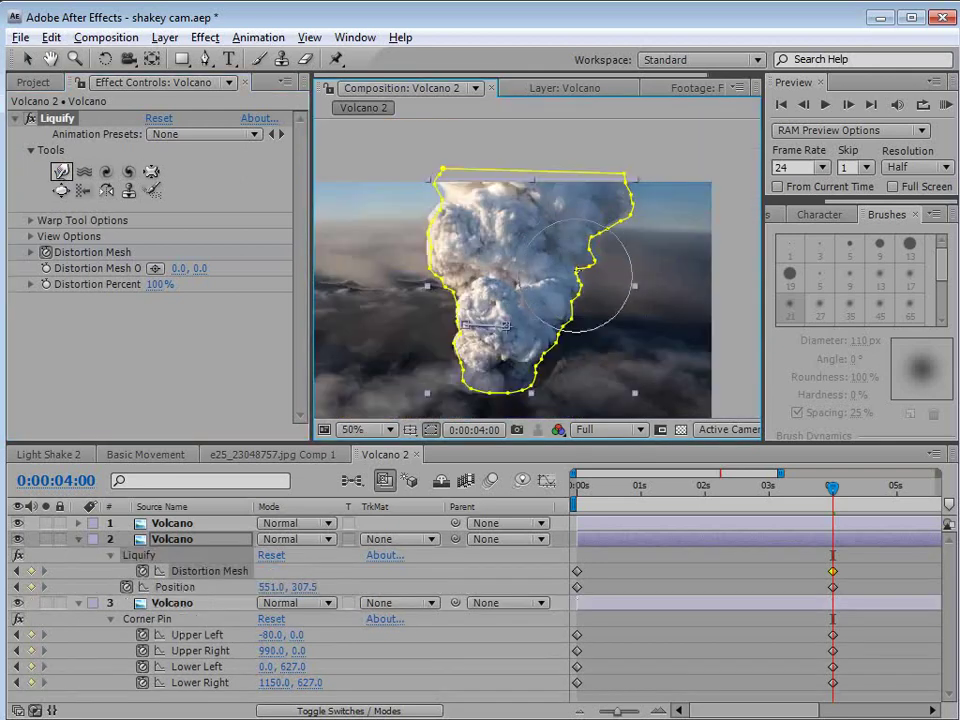
scroll(546, 313, up, 2)
scroll(546, 313, up, 1)
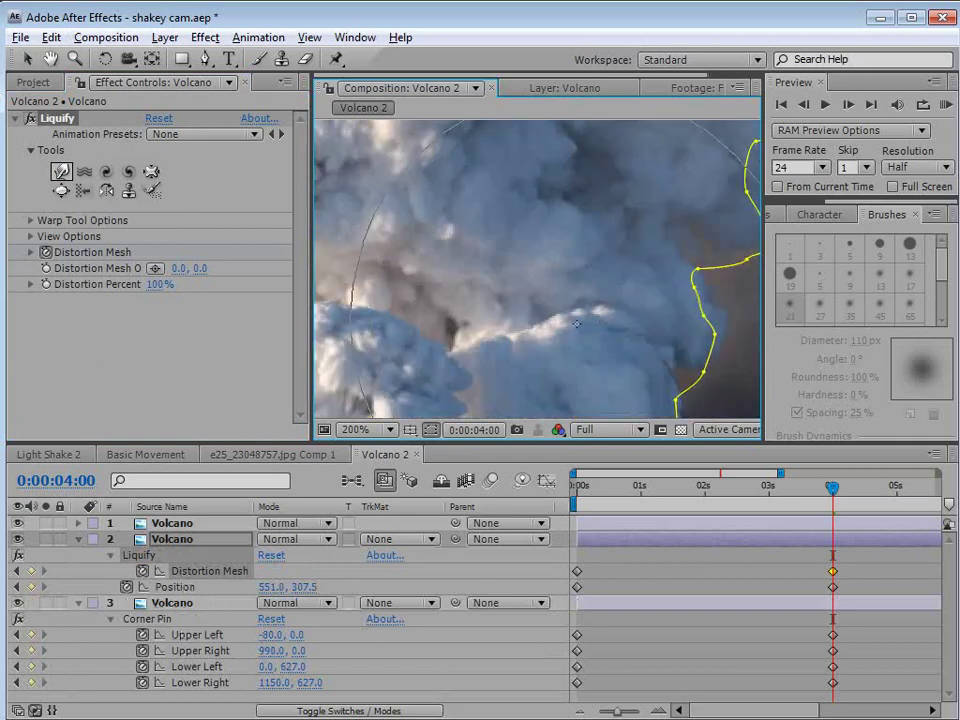
scroll(576, 323, down, 1)
click(561, 296)
click(17, 524)
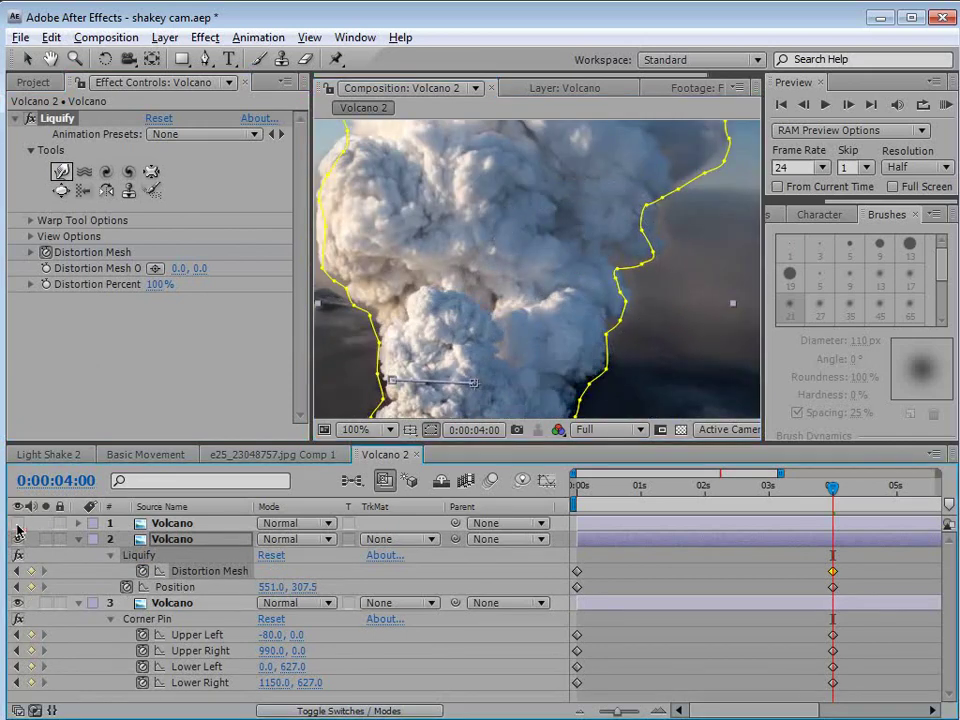
click(540, 321)
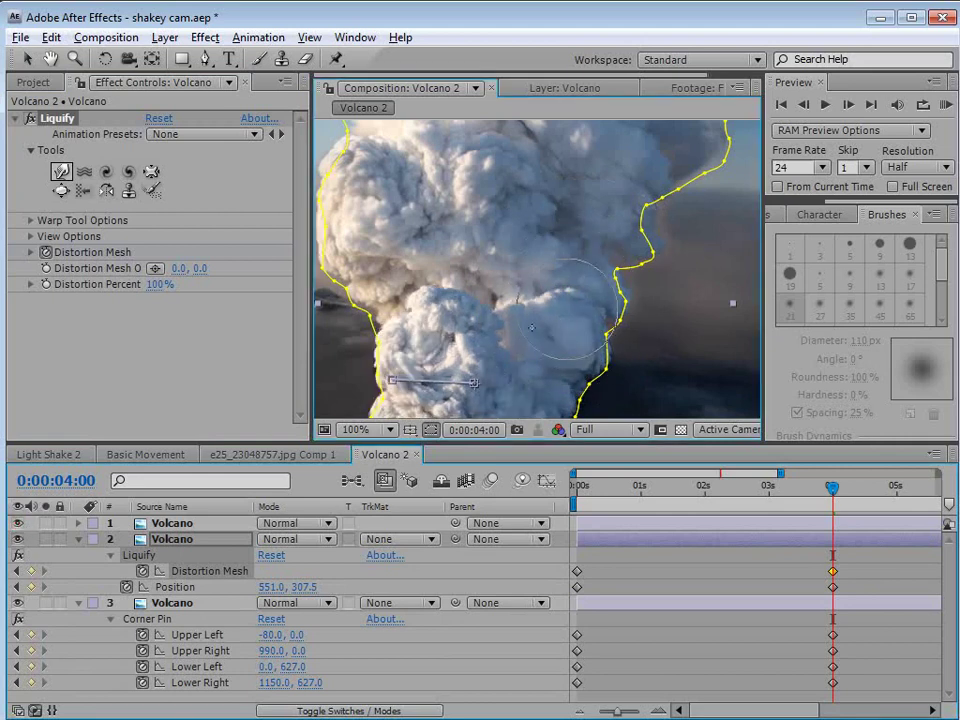
click(561, 316)
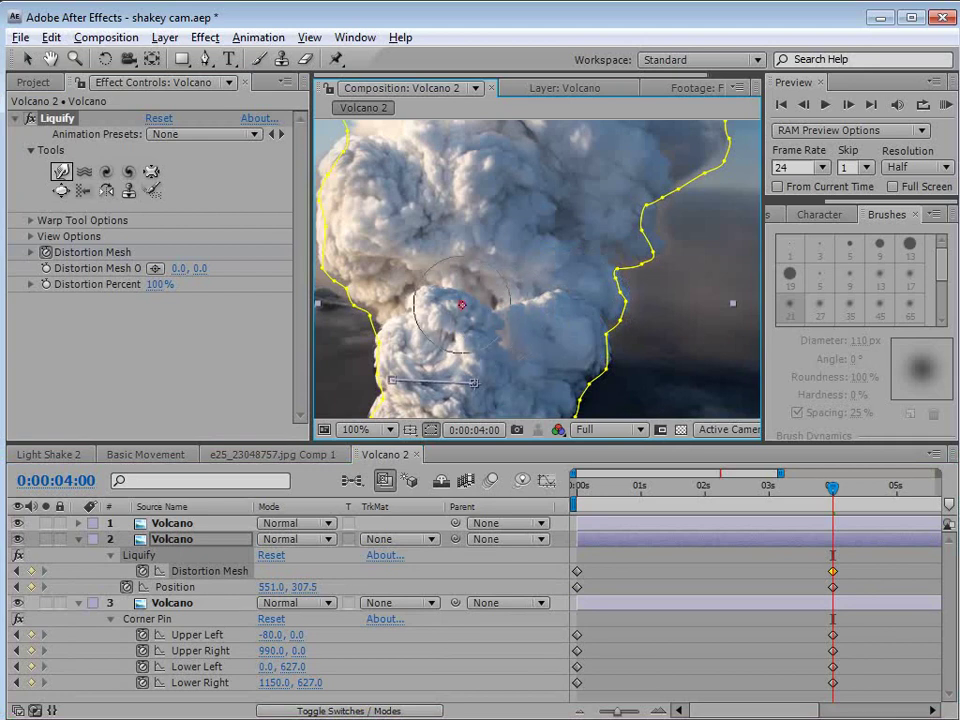
Step: Scrub through the plume animation, collapse the second layer's properties and set the composition preview resolution to Half
click(790, 490)
drag(790, 490, 686, 495)
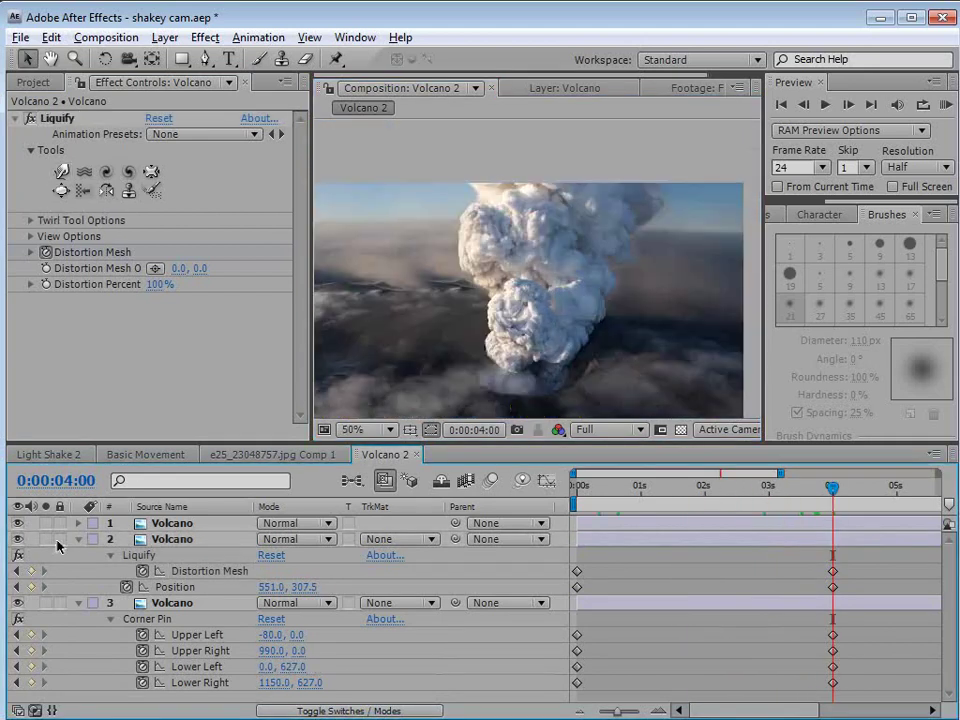
click(78, 540)
click(595, 432)
click(585, 321)
drag(800, 487, 833, 487)
Step: Raise both plume layers together at 4 s to Position 551.0, 298.5
click(731, 521)
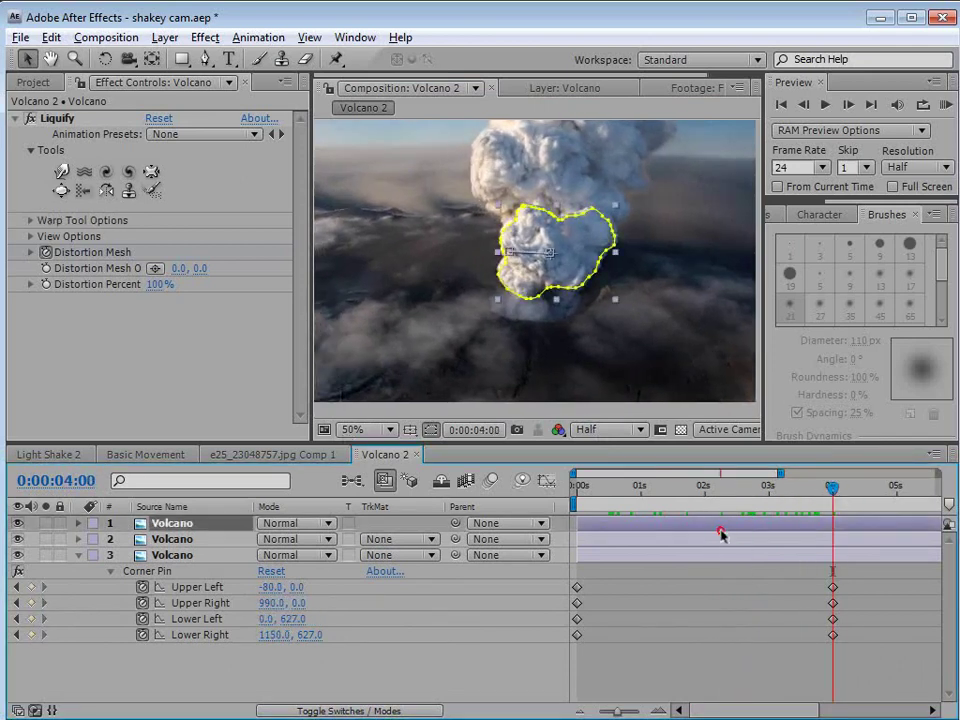
shift+click(714, 541)
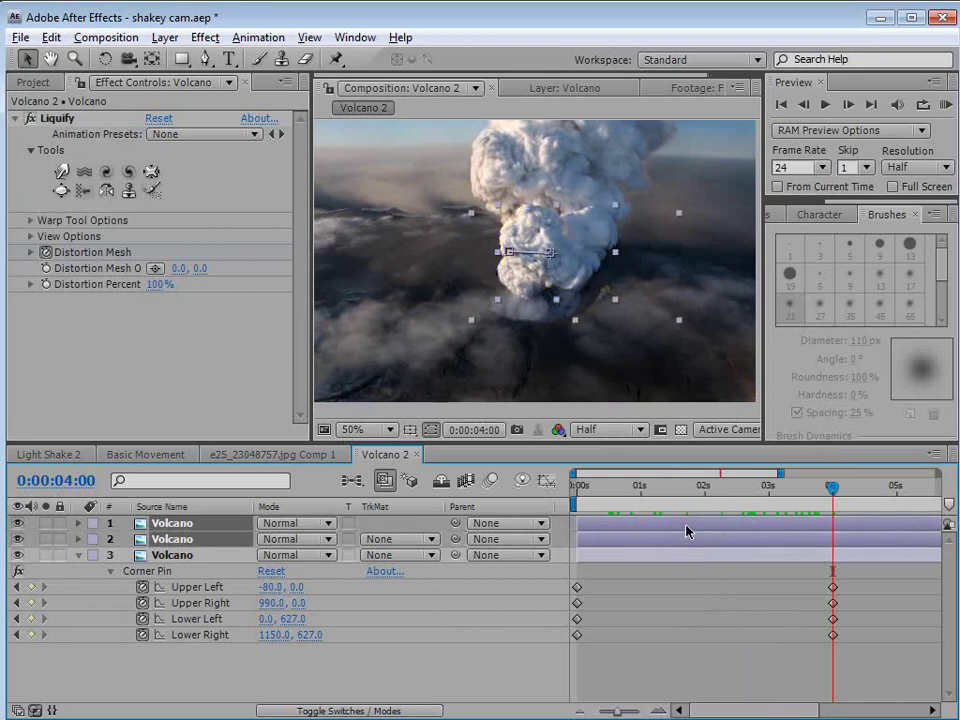
key(p)
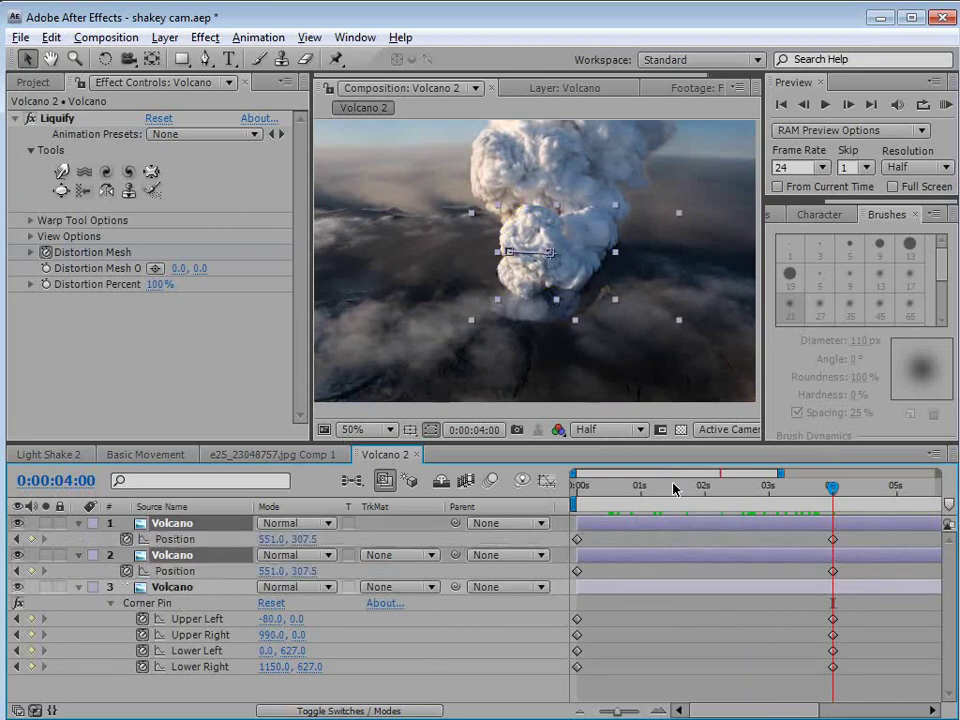
scroll(585, 217, up, 2)
drag(591, 270, 611, 290)
scroll(589, 266, down, 2)
key(h)
key(v)
click(776, 628)
Step: End the work area at 4 s and RAM-preview the plume and background motion
drag(832, 487, 739, 505)
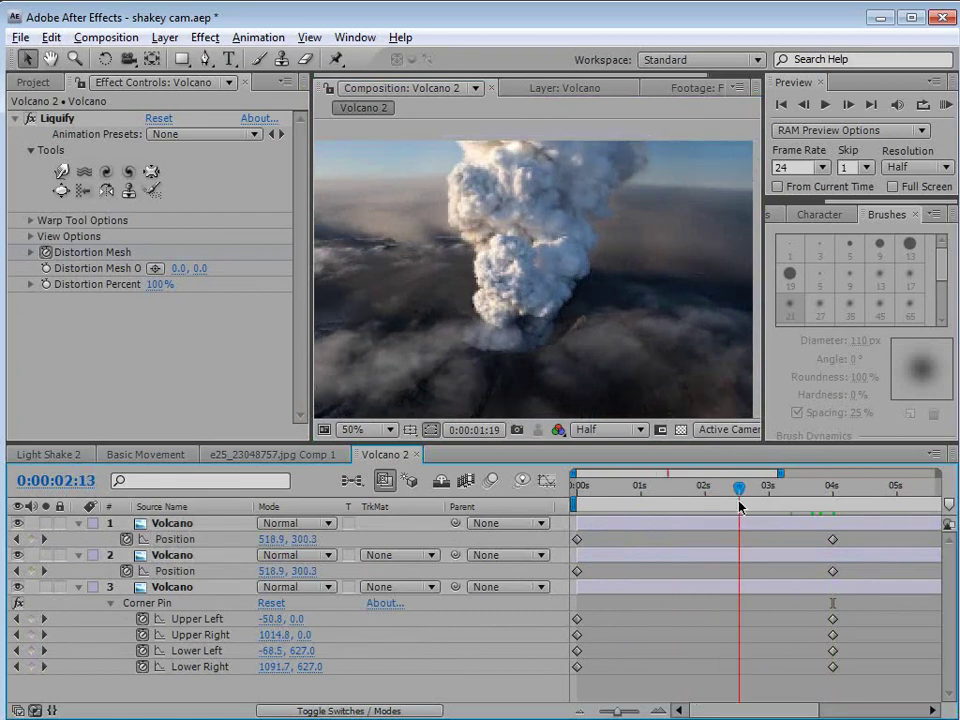
click(835, 488)
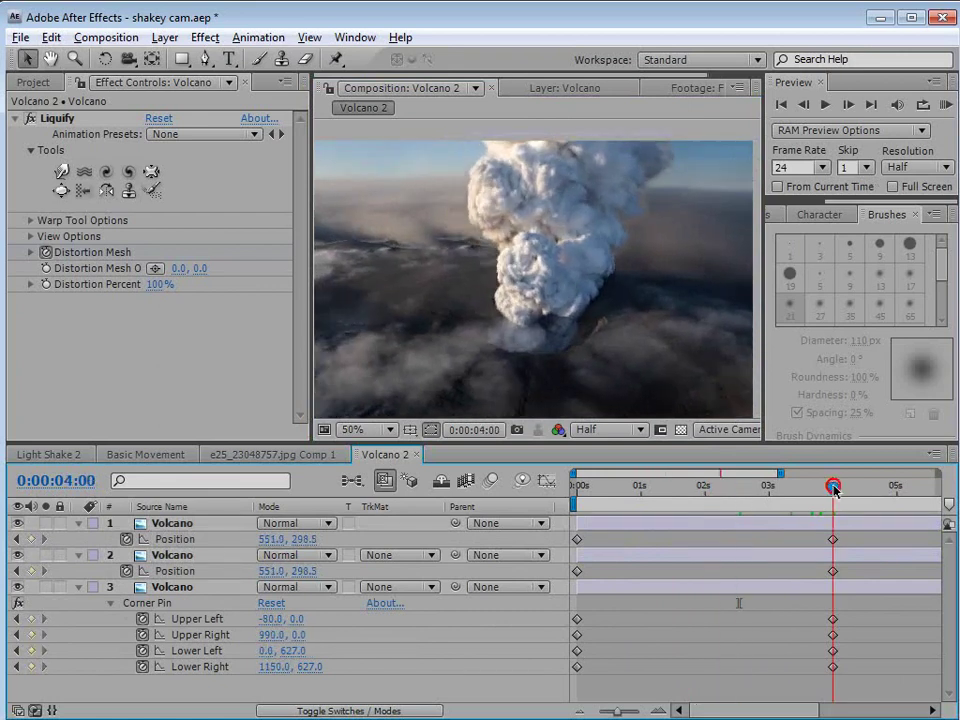
key(KP_0)
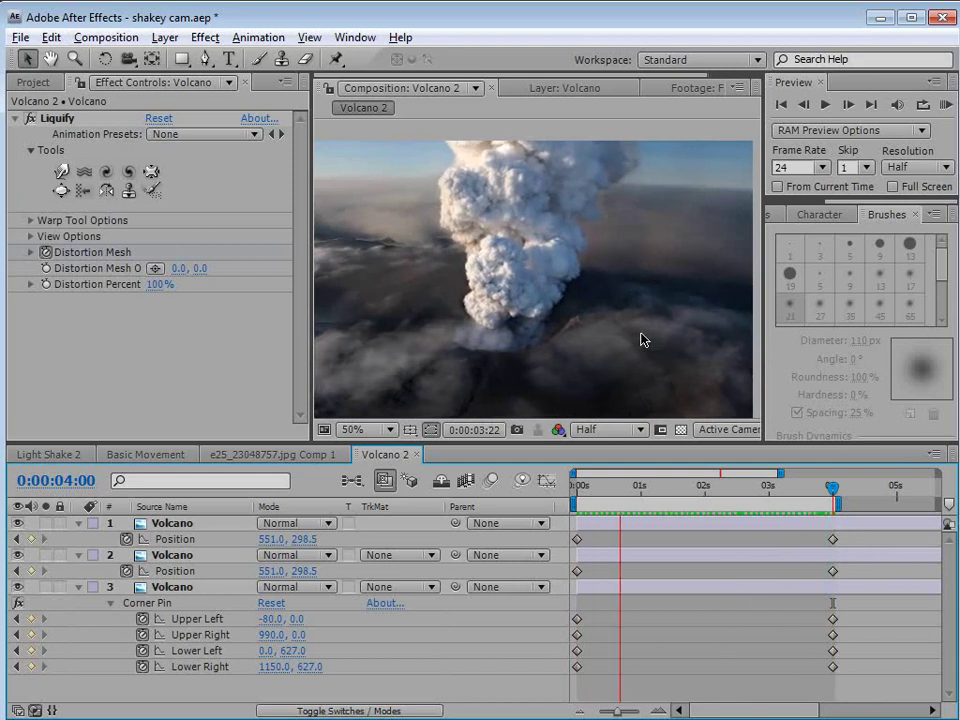
key(space)
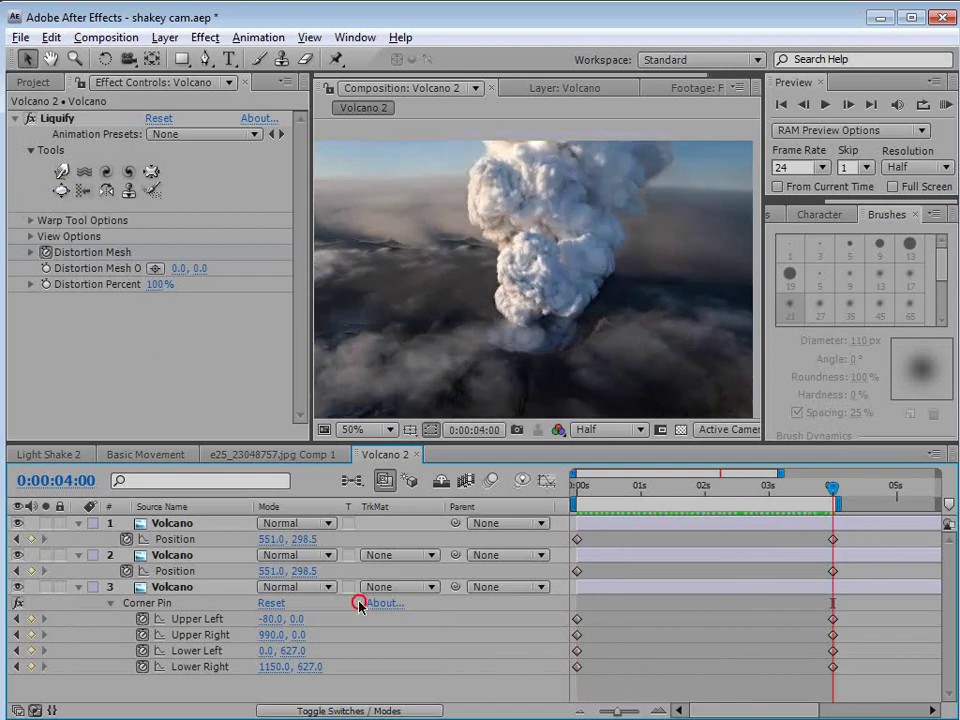
Step: Collapse the properties of all three Volcano layers and save the project
click(172, 587)
click(79, 587)
click(79, 555)
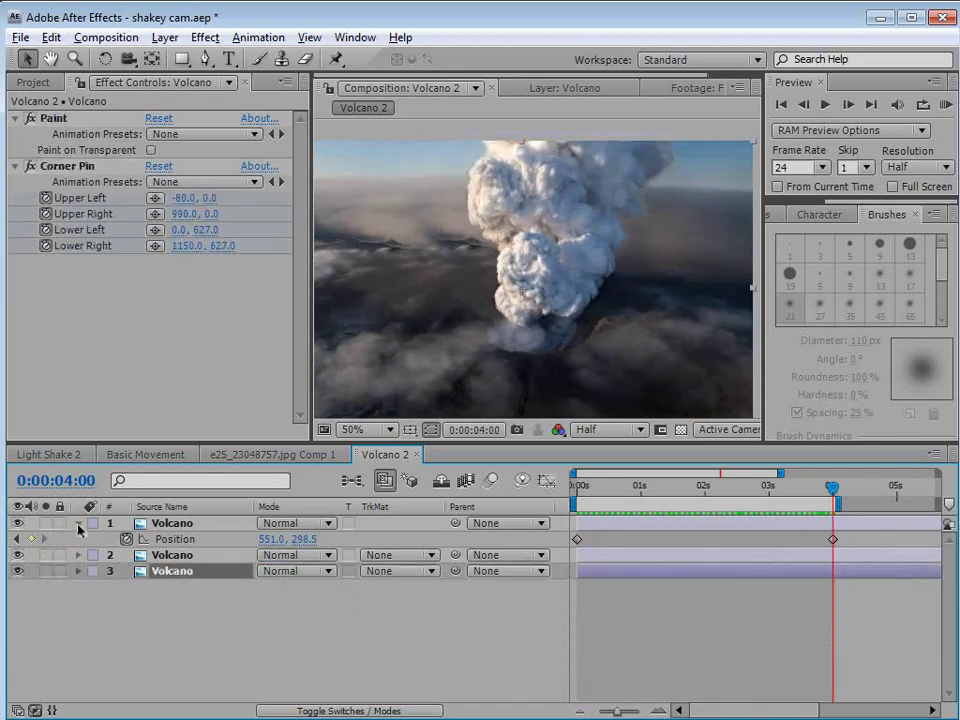
click(79, 523)
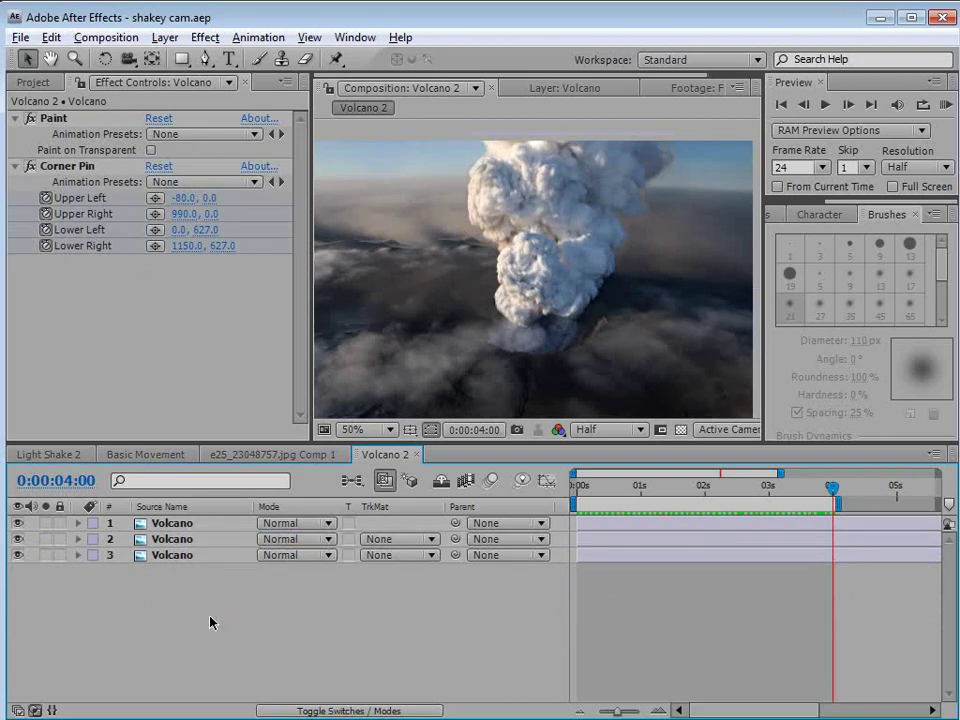
click(233, 633)
Step: Add a 100% Scale keyframe at 0 s to the front plume layer, layer 1
key(Home)
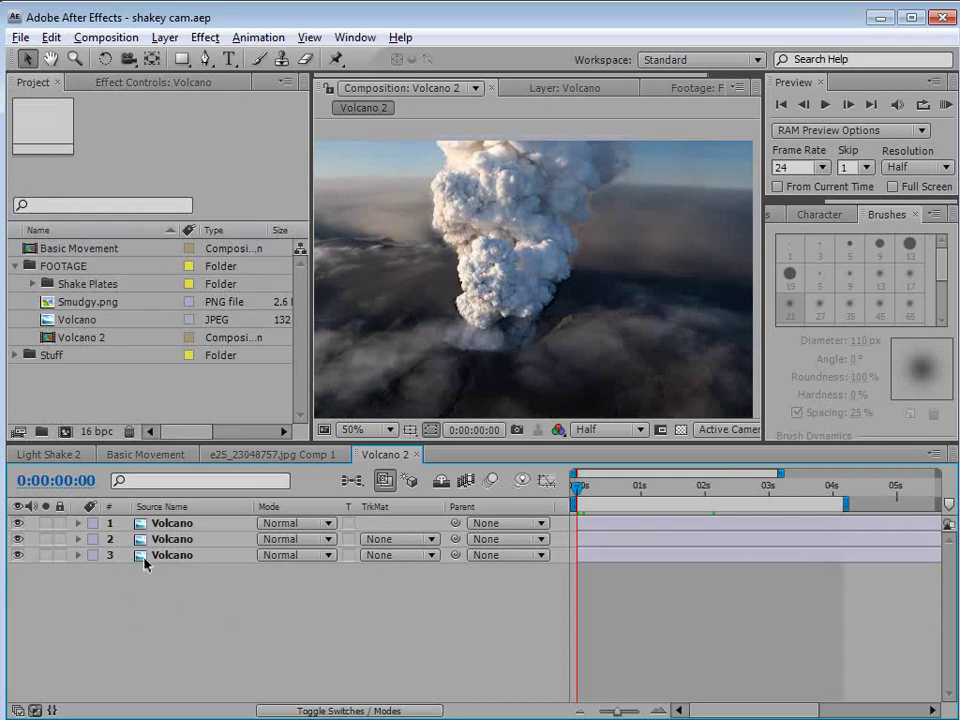
click(168, 523)
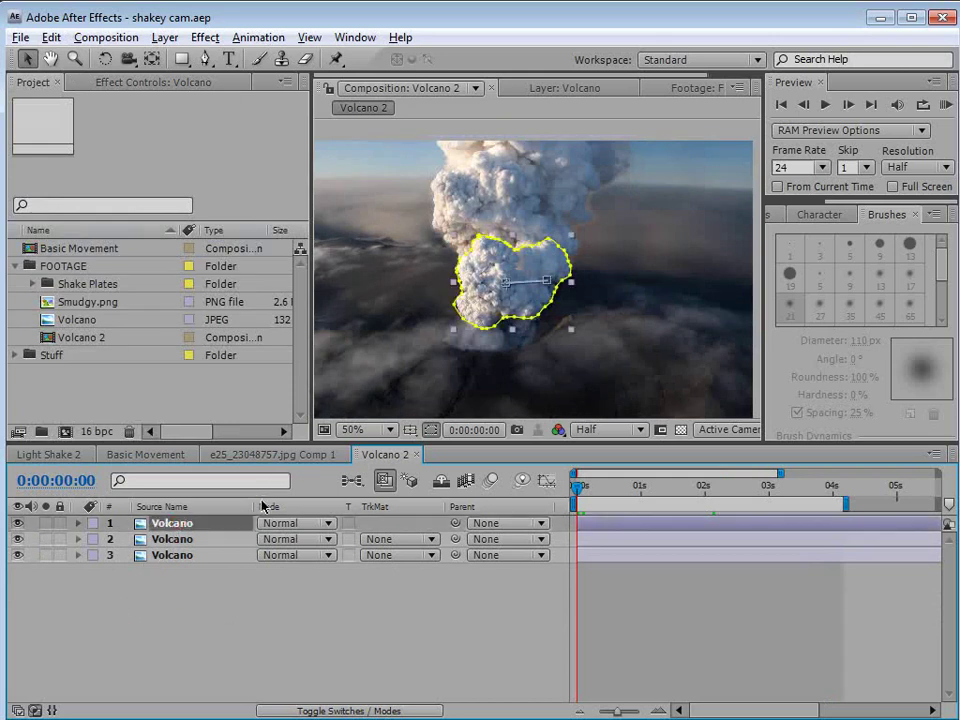
key(s)
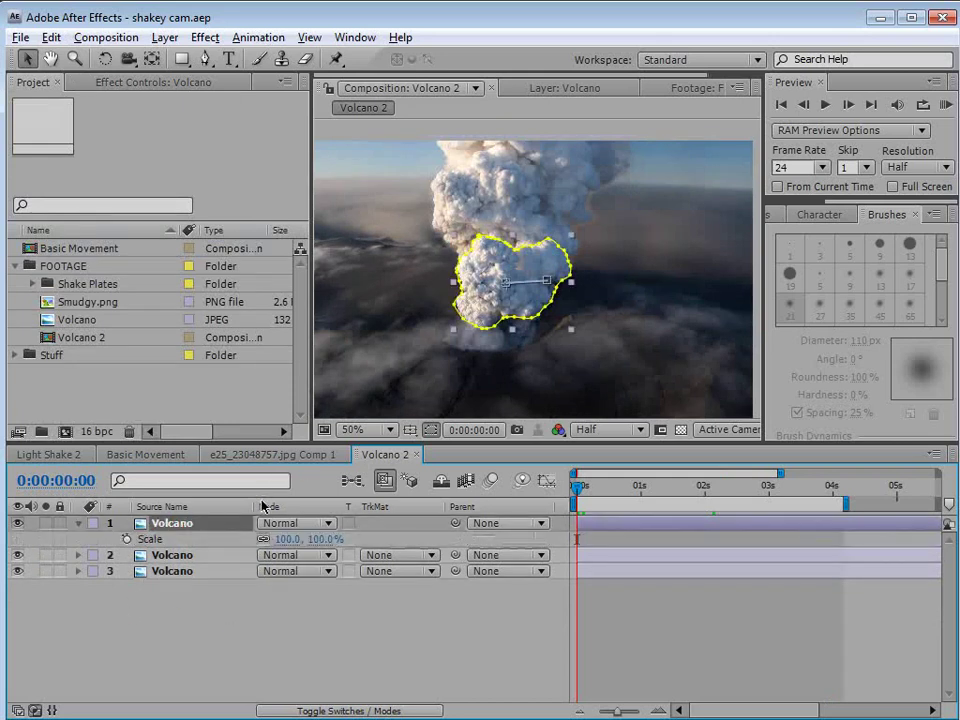
click(126, 539)
click(639, 578)
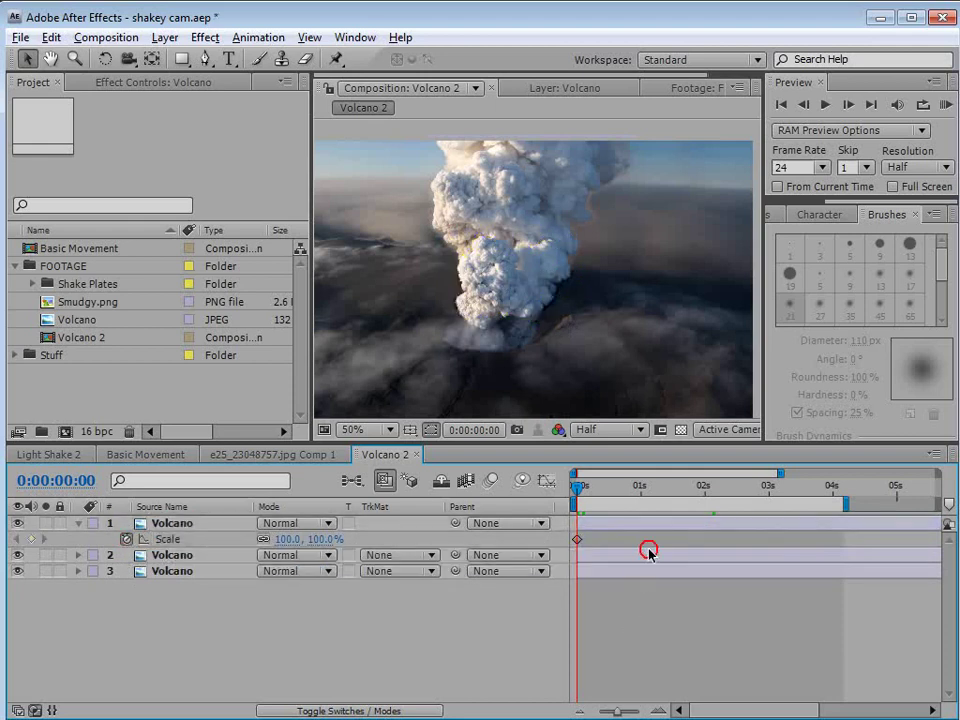
Step: Set the front plume layer's Scale to 112% at 4 s, in line with the background's Corner Pin keyframes
drag(706, 490, 833, 494)
click(799, 568)
key(u)
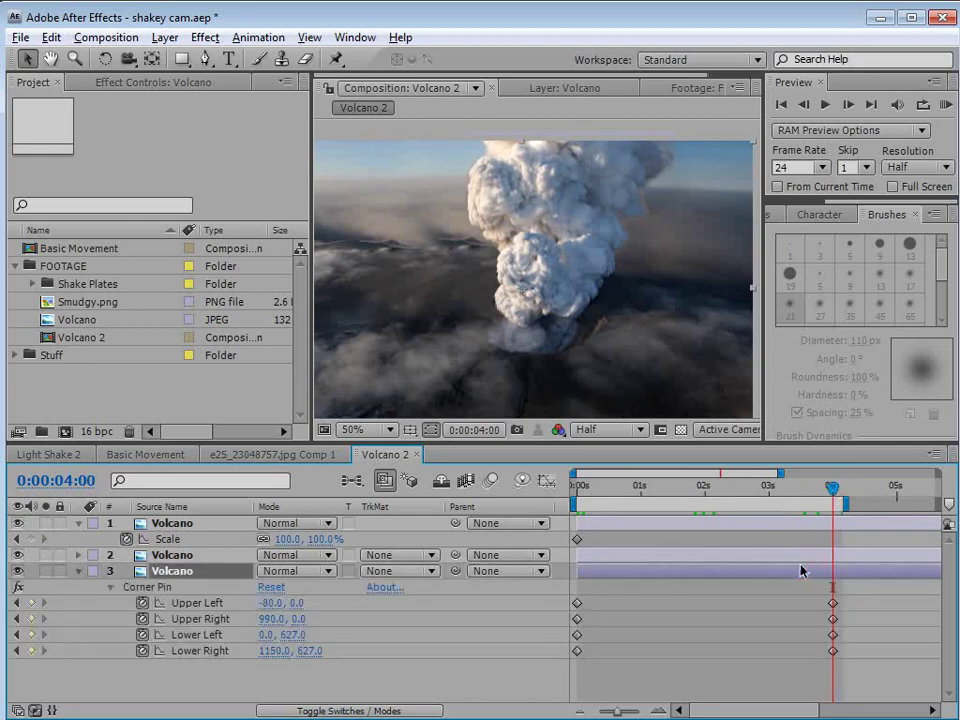
key(equal)
click(285, 539)
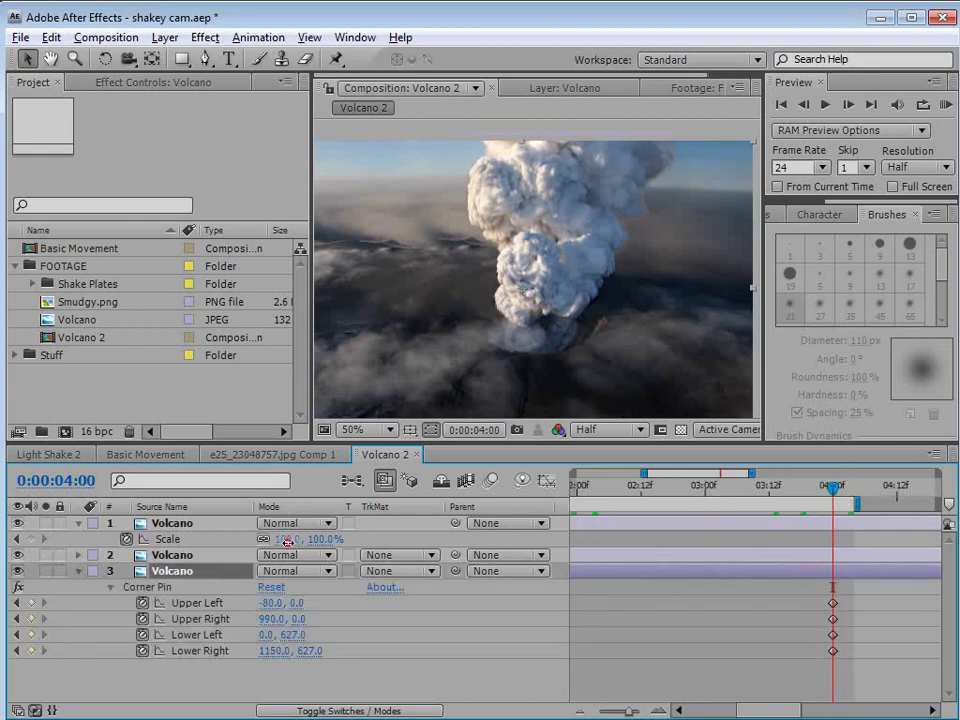
text(112)
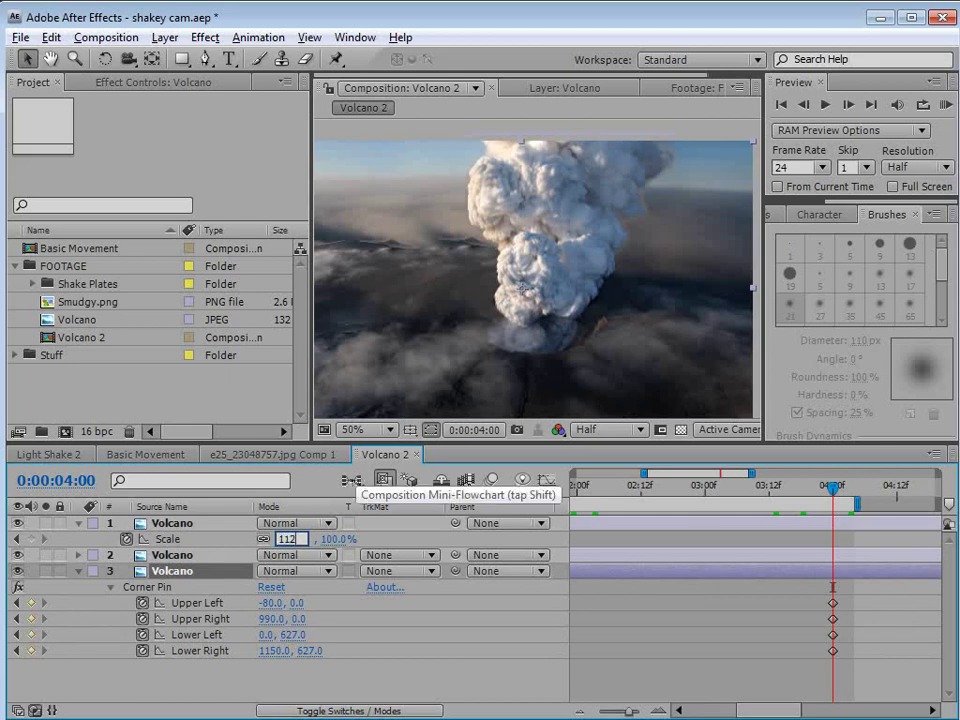
key(Return)
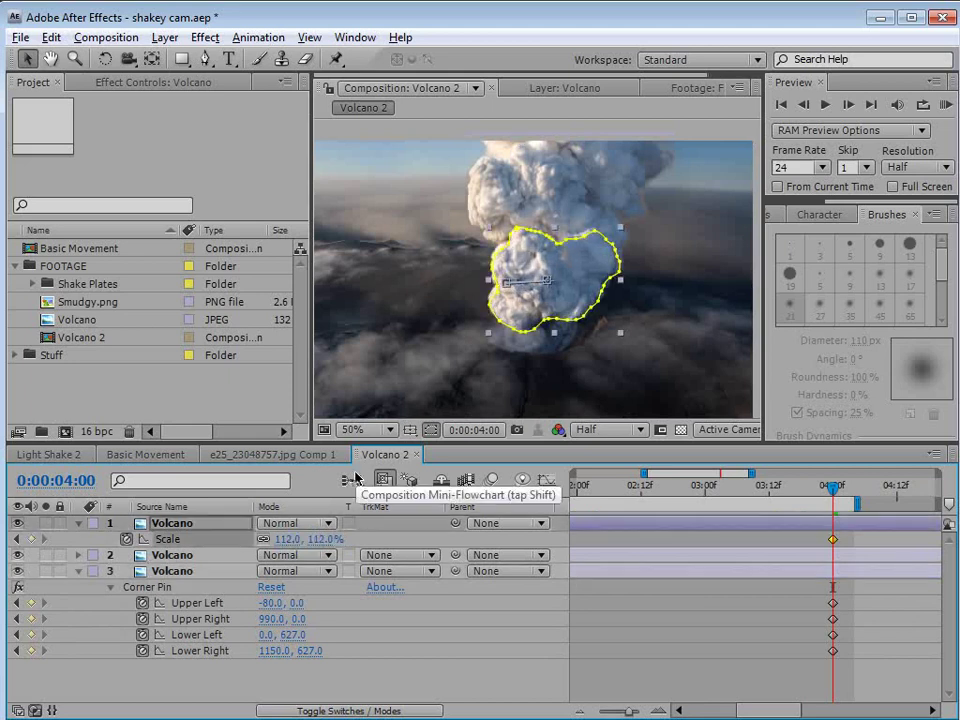
Step: RAM-preview the front plume's scale animation over the first 4 s
scroll(553, 300, up, 1)
scroll(553, 300, down, 1)
key(semicolon)
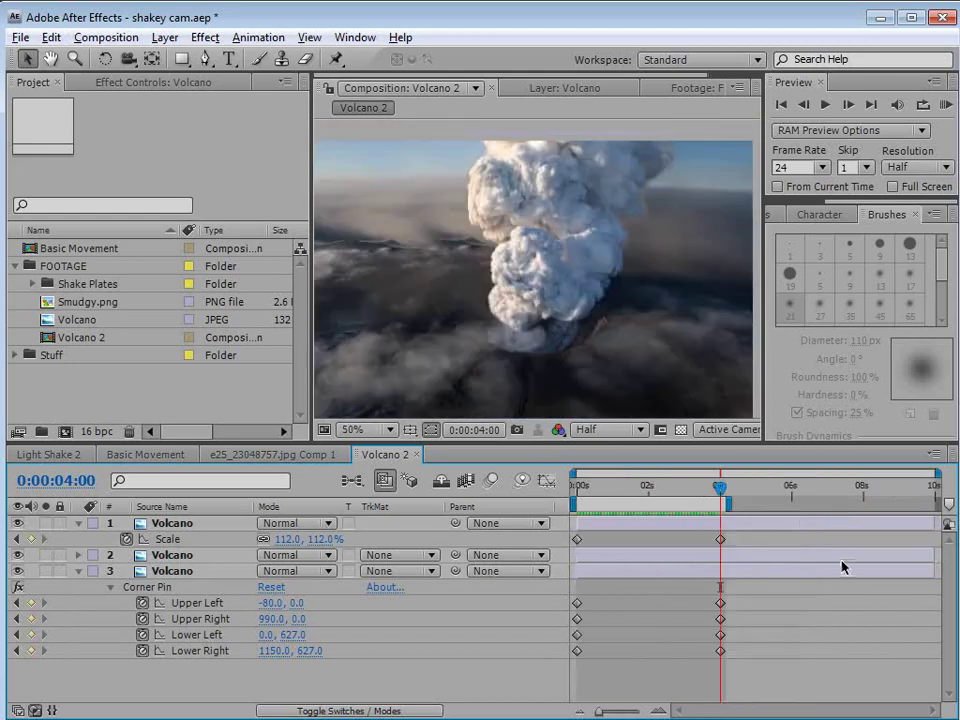
key(KP_0)
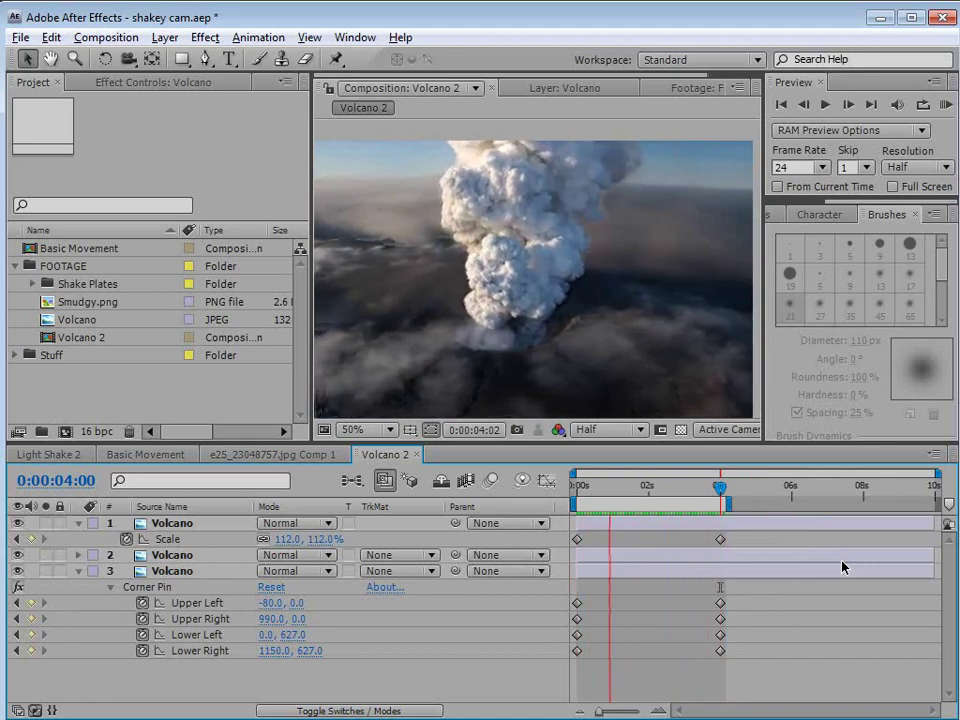
key(space)
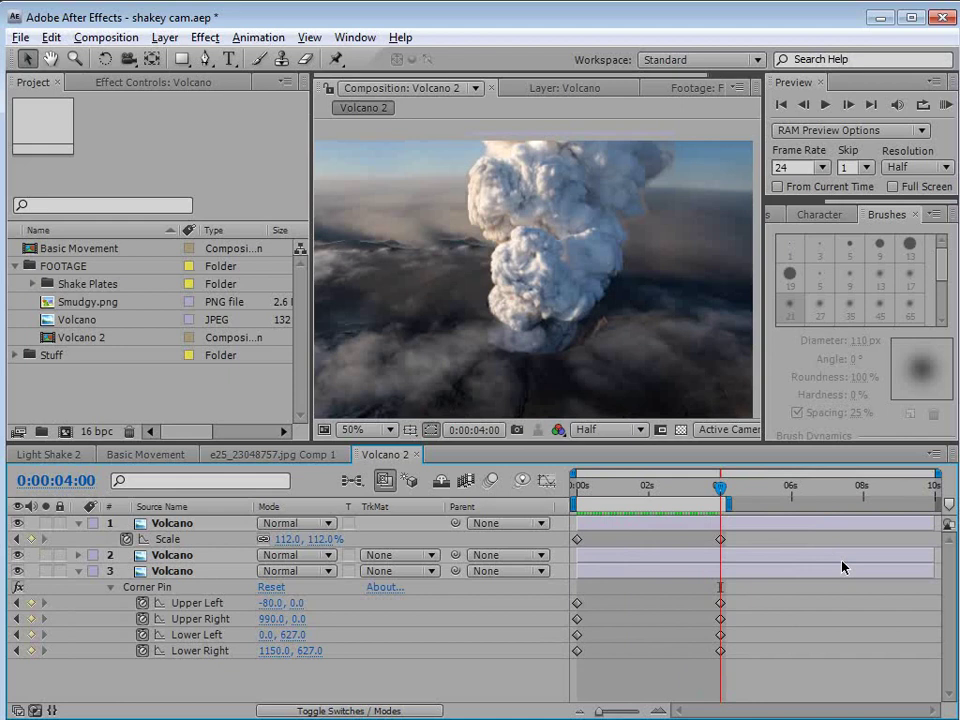
Step: Reduce the front plume layer's Scale to 110% at 4 s
click(326, 540)
text(110)
key(Return)
click(659, 683)
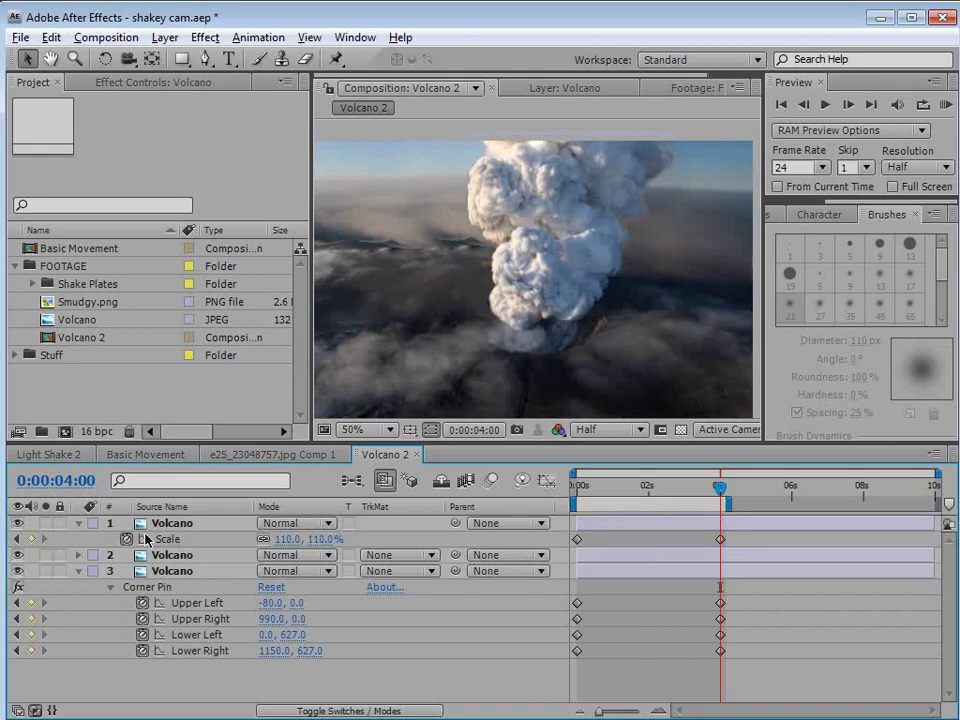
Step: Collapse the front plume and background layers' properties and save the project again
click(79, 572)
click(83, 523)
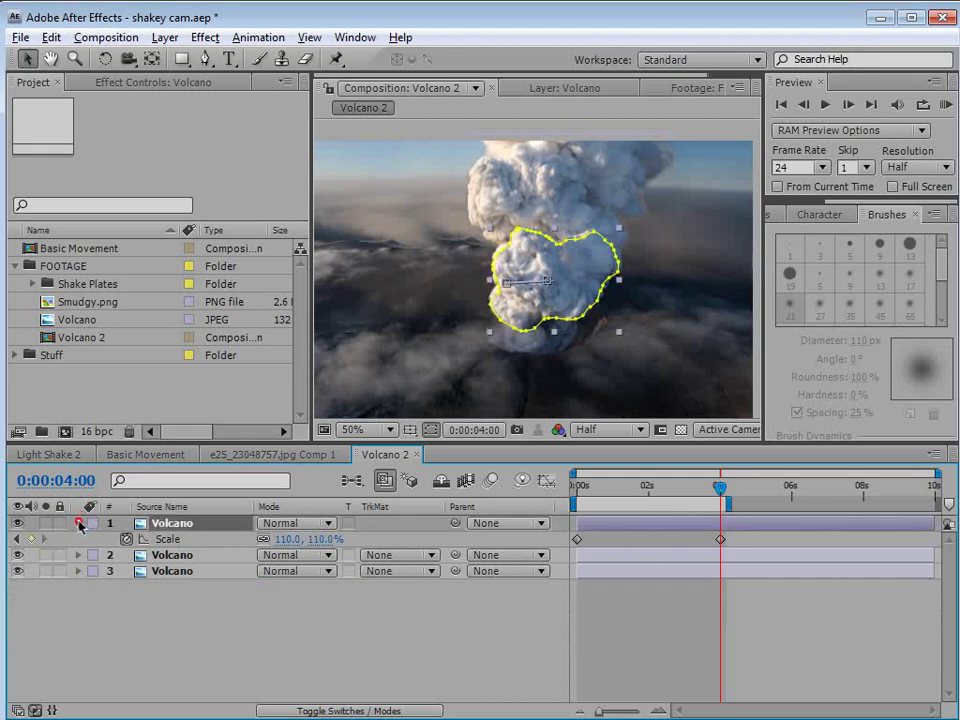
click(79, 523)
click(197, 626)
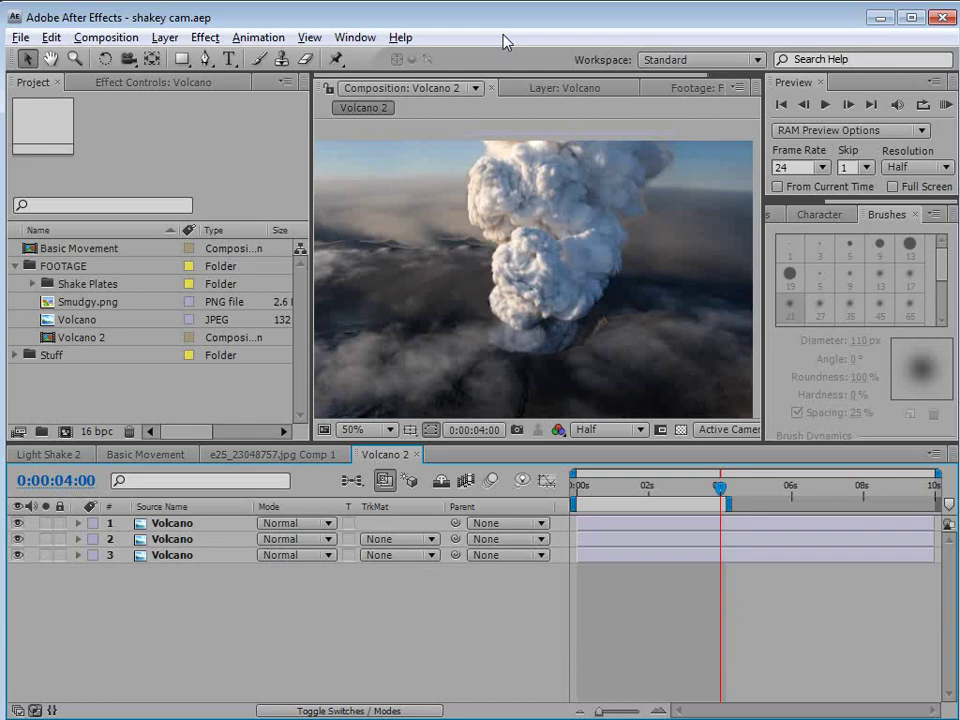
Step: Pre-compose all three Volcano layers as "Volcano Video", moving all attributes into the new composition
click(186, 523)
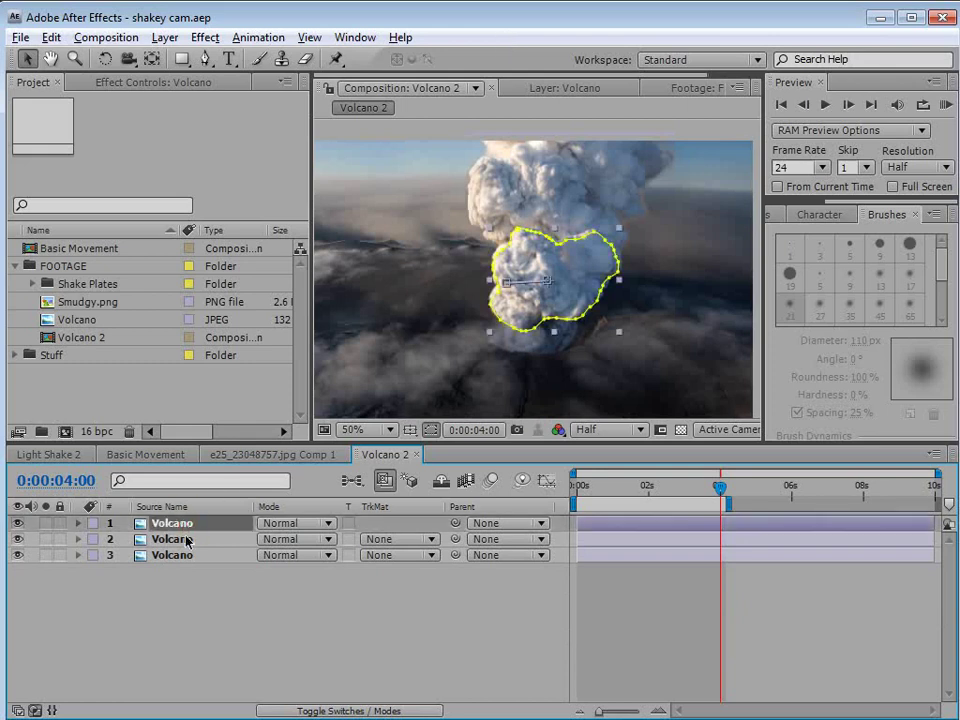
shift+click(186, 555)
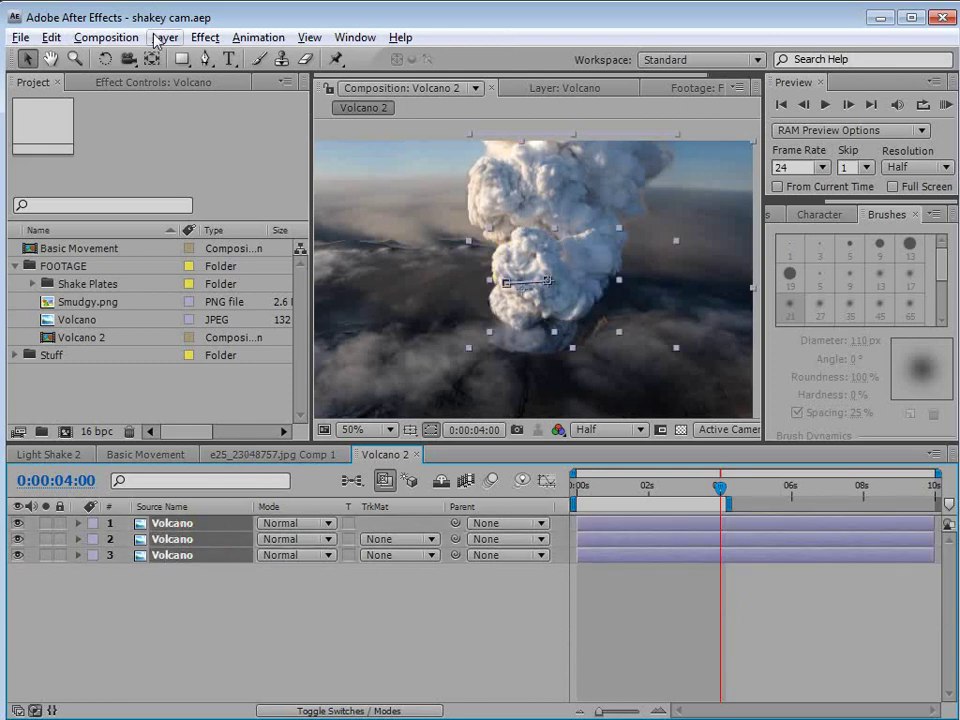
click(160, 38)
click(240, 705)
drag(145, 12, 164, 55)
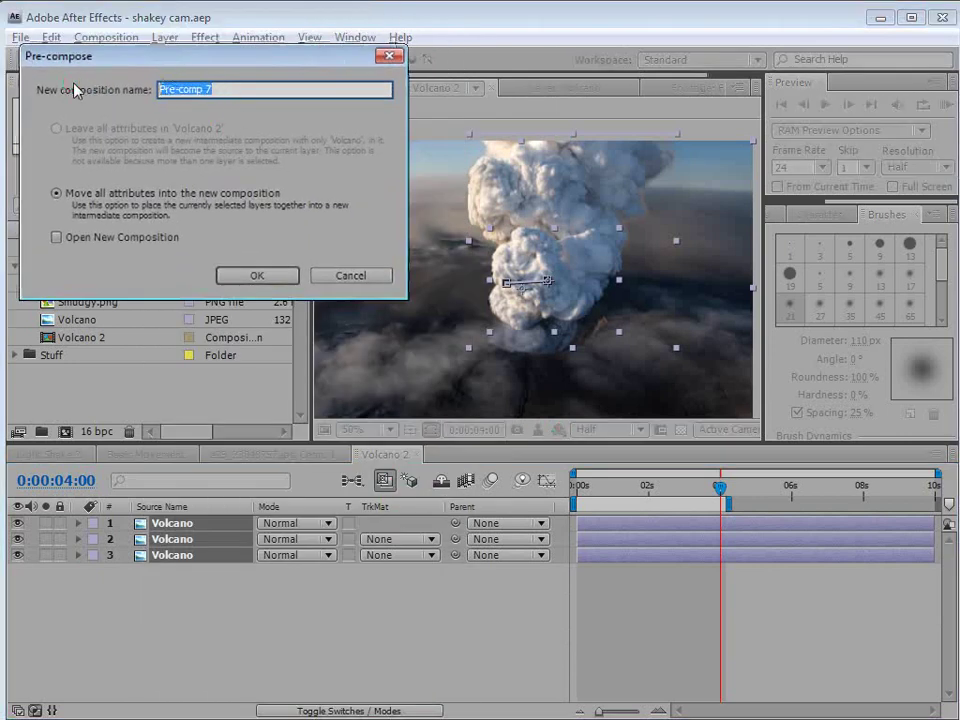
text(Volcano Video)
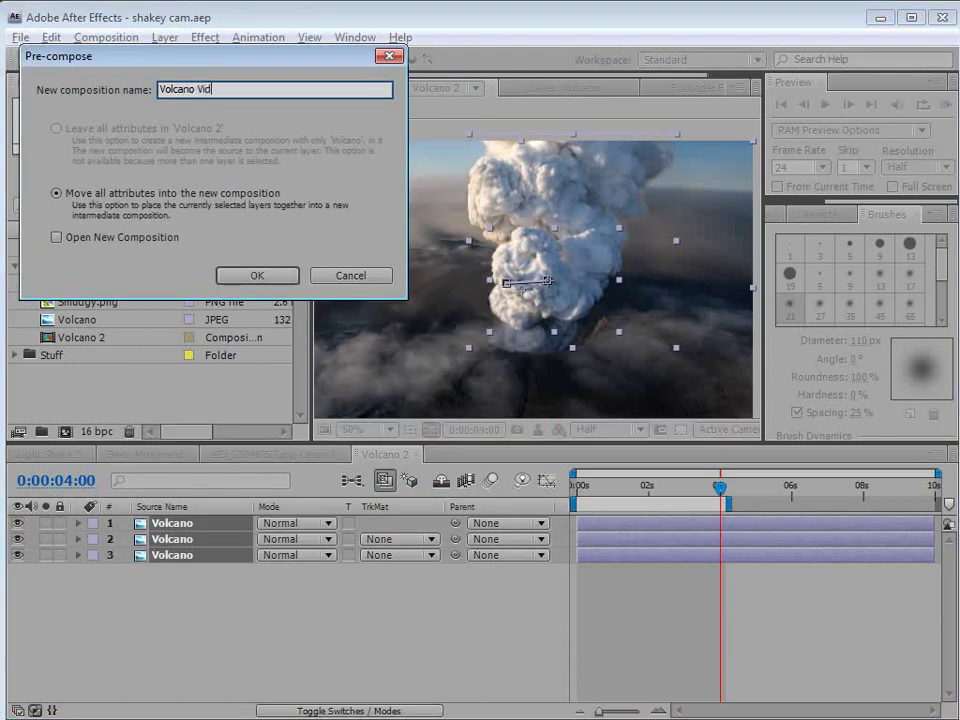
click(257, 276)
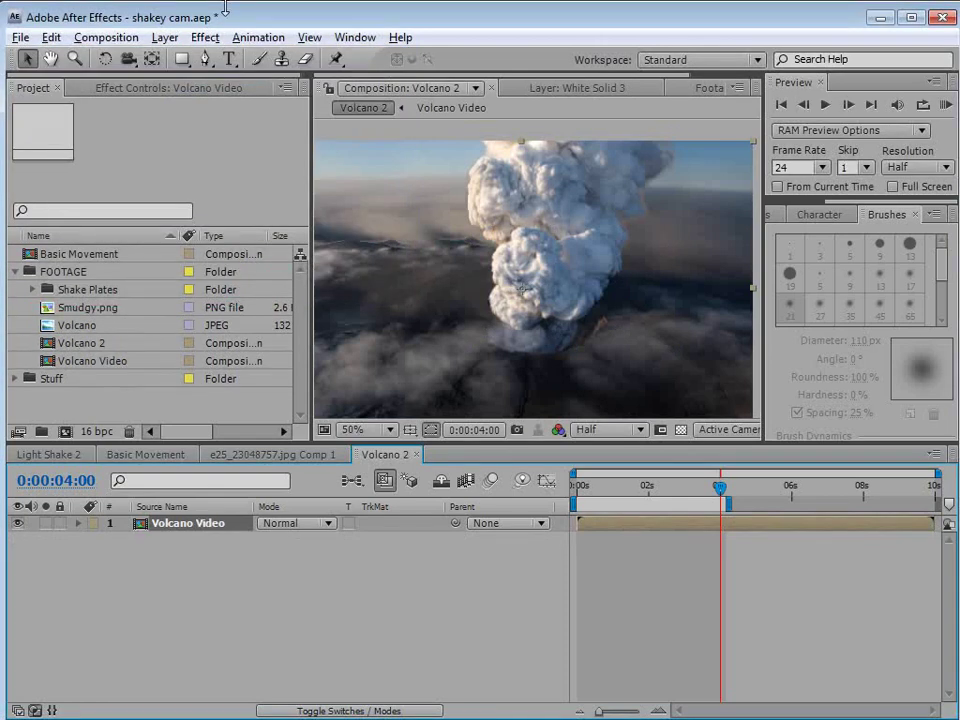
Step: Add a new camera to the Volcano 2 composition using the 50mm preset
click(163, 38)
mouse_move(162, 58)
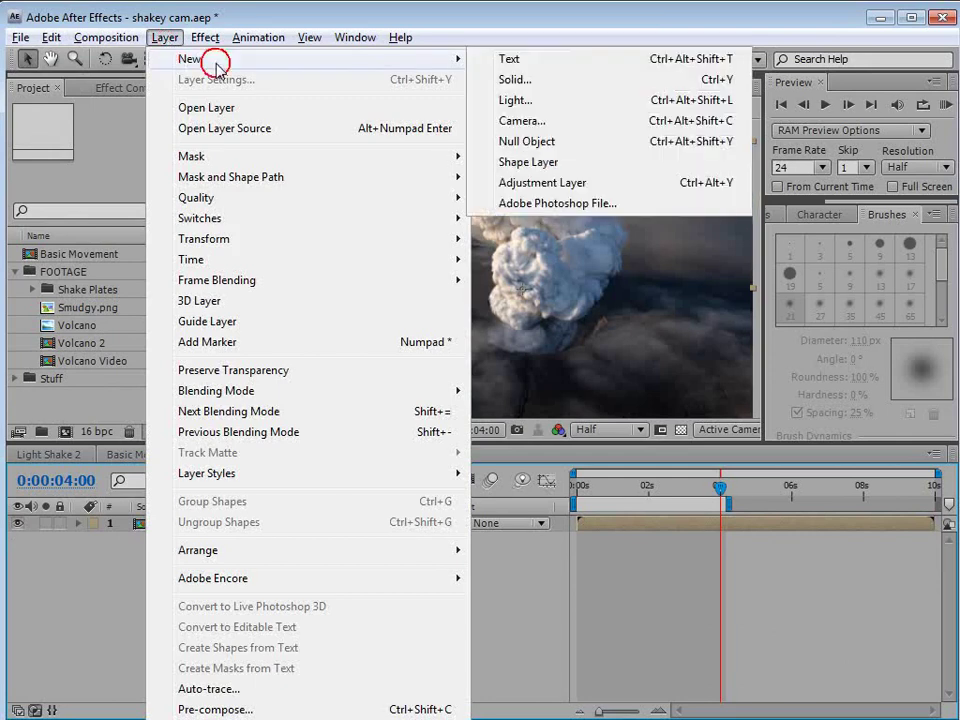
click(519, 121)
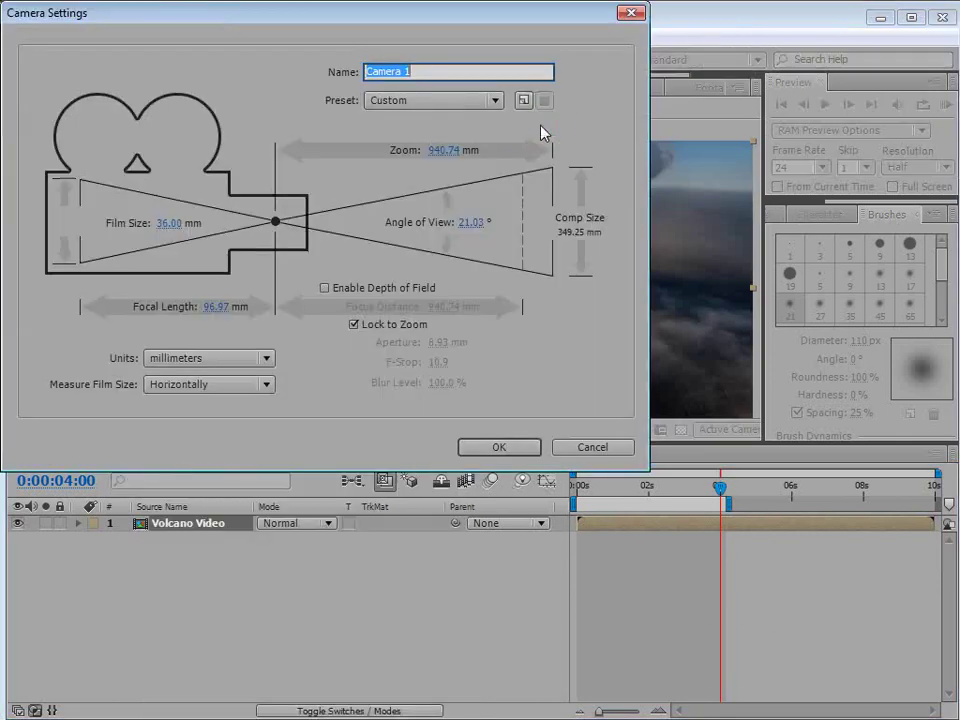
click(424, 100)
click(427, 257)
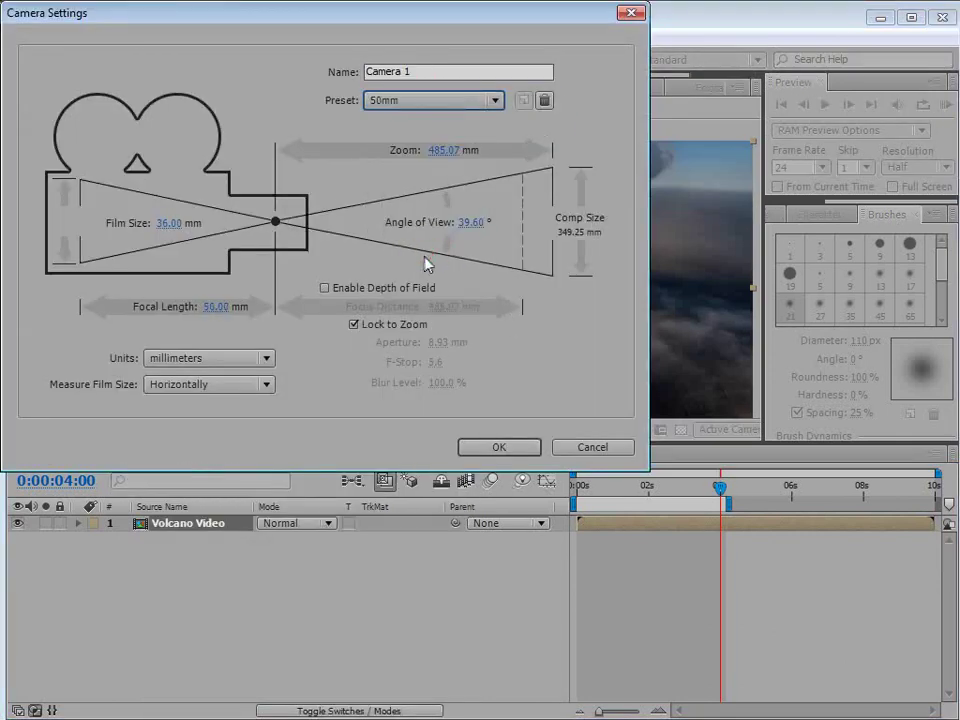
click(501, 449)
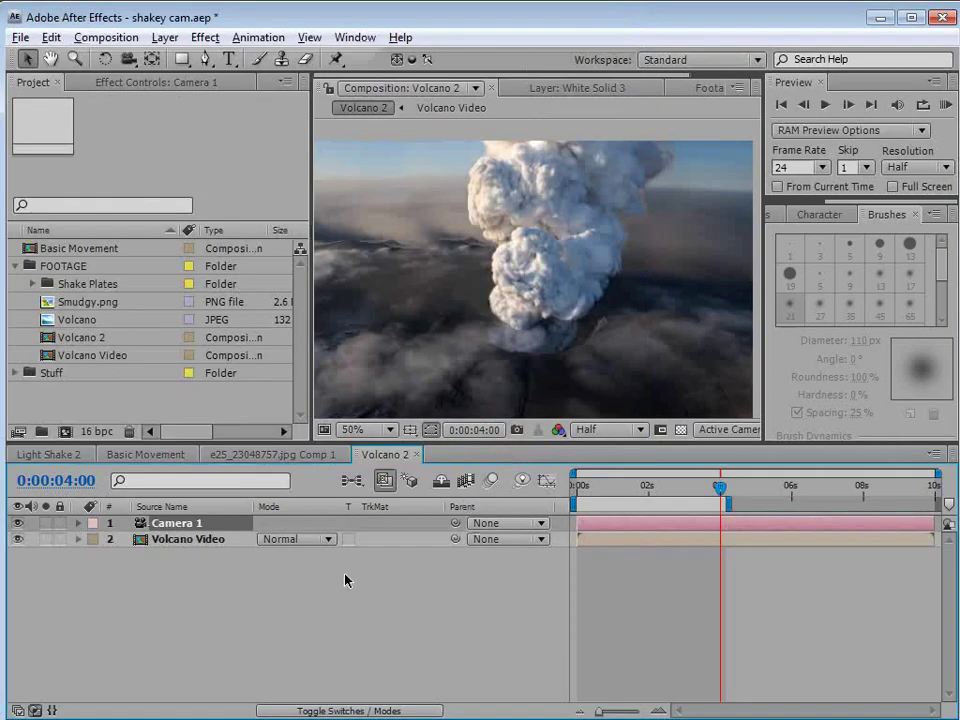
Step: Show the layer switches and turn Volcano Video into a 3D layer
click(187, 545)
key(F4)
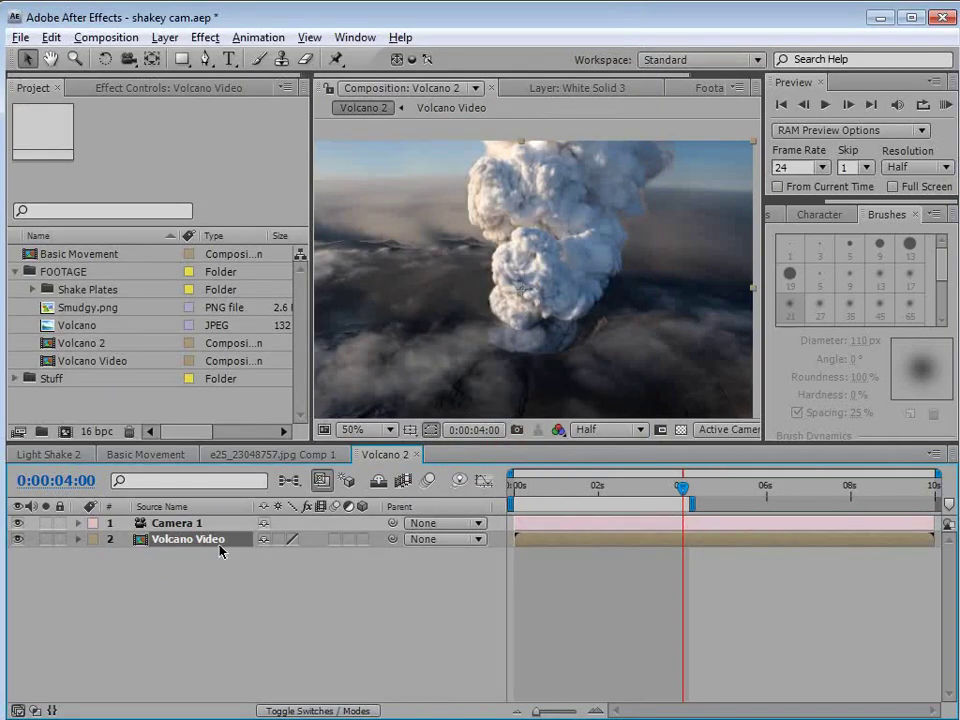
click(362, 540)
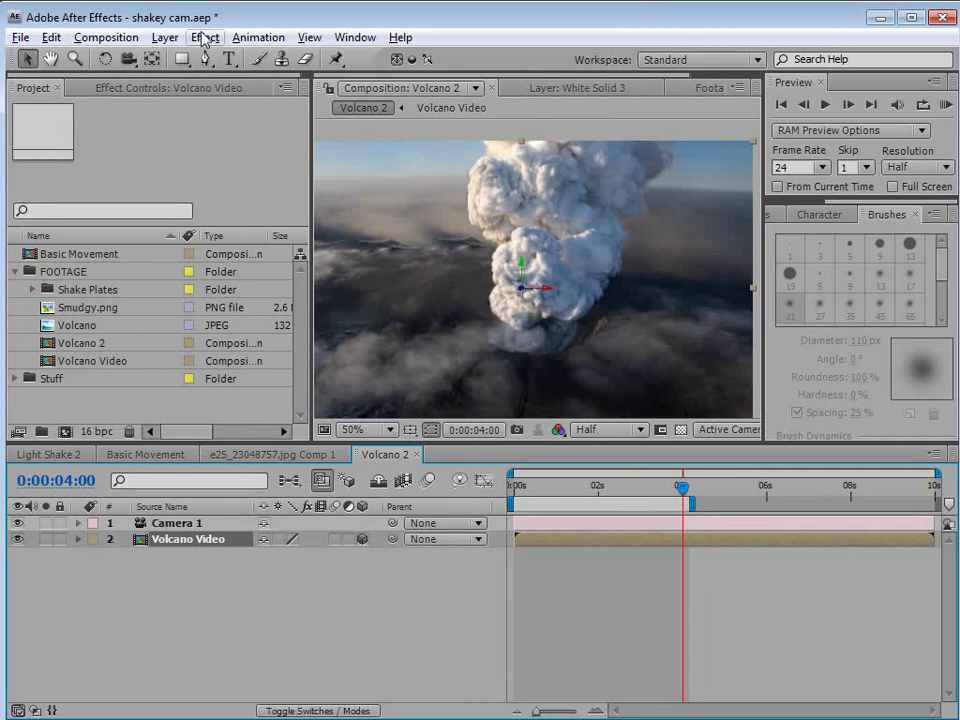
Step: Add a white point light at 100% intensity with shadow casting off
click(166, 37)
mouse_move(190, 58)
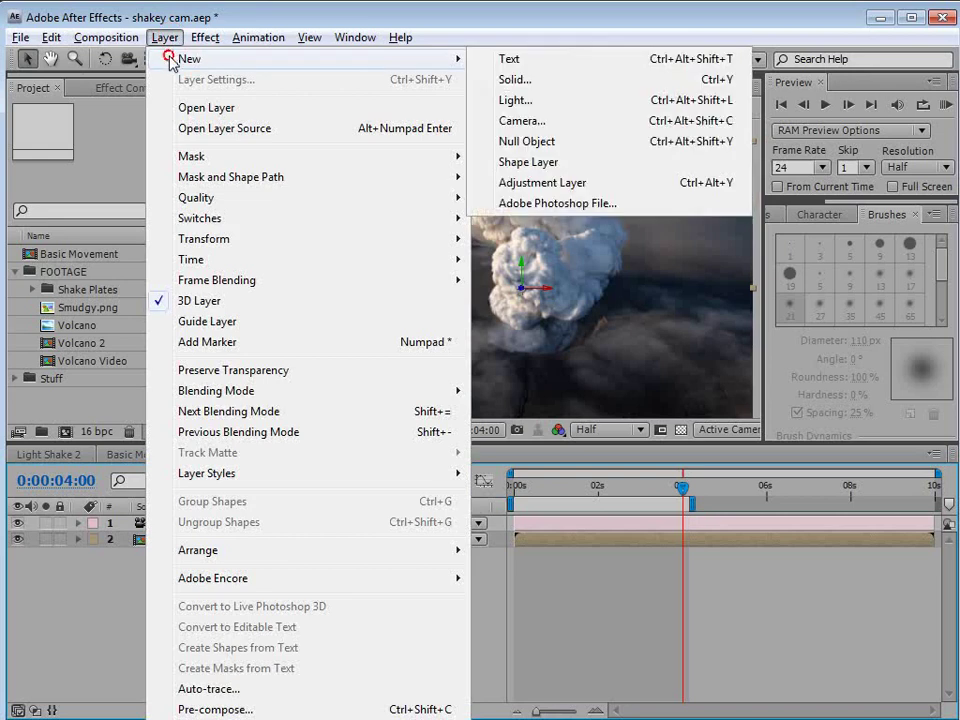
click(516, 101)
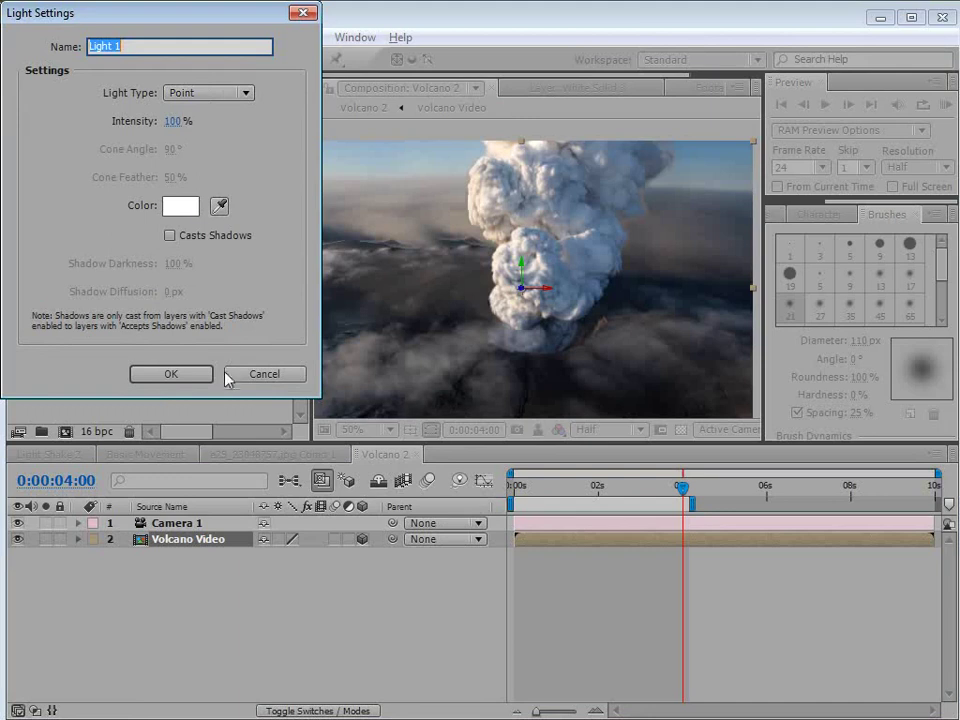
click(172, 376)
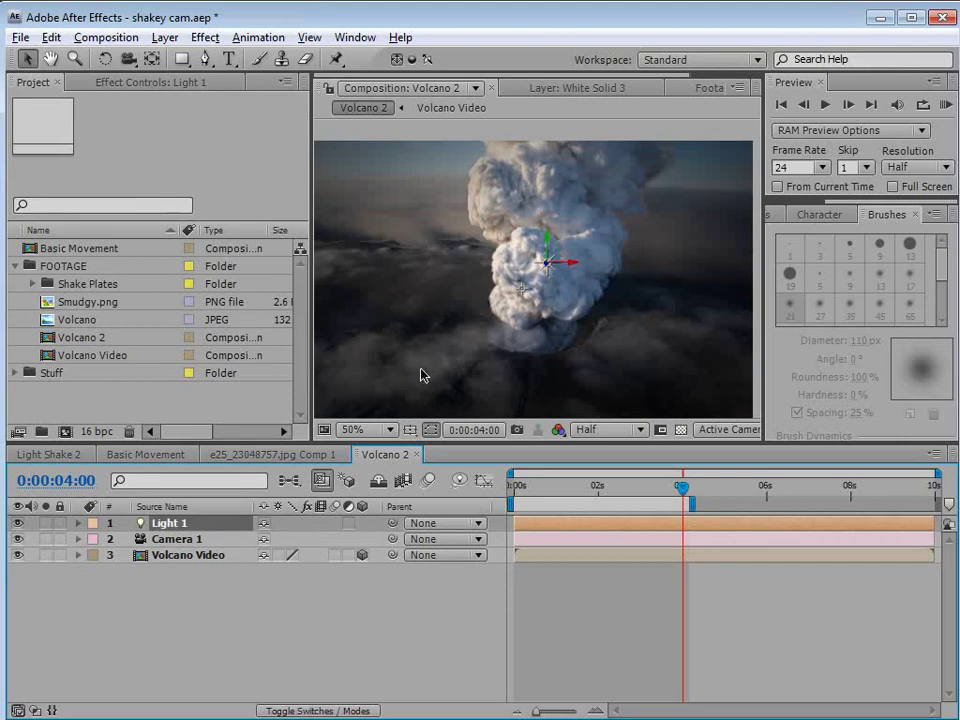
Step: Turn off Accepts Lights in the Volcano Video layer's Material Options, then collapse its properties
click(197, 557)
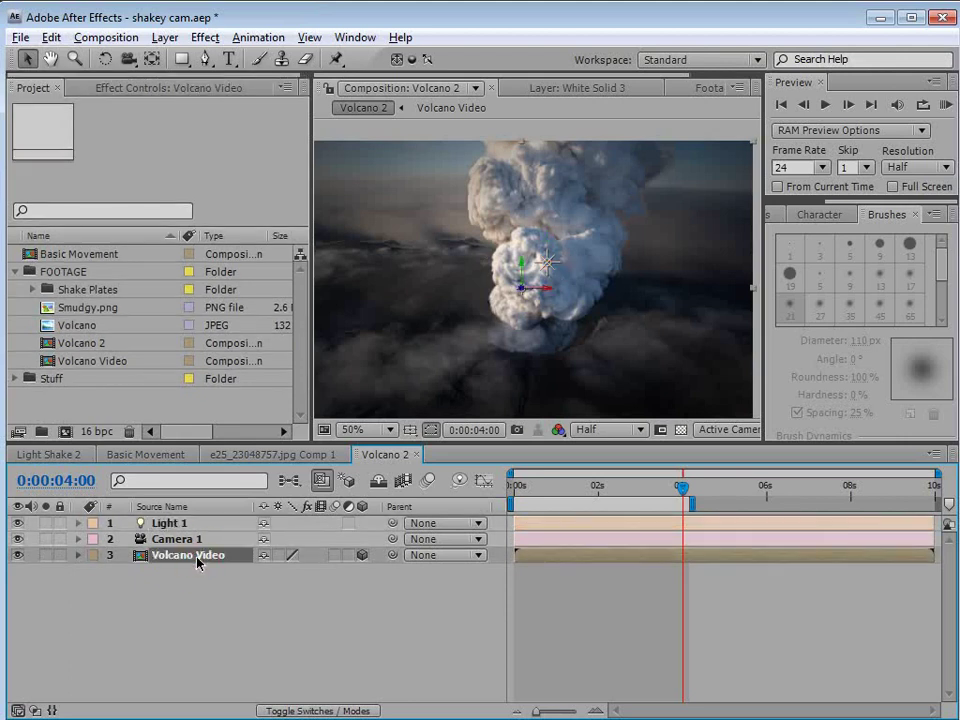
key(a)
key(a)
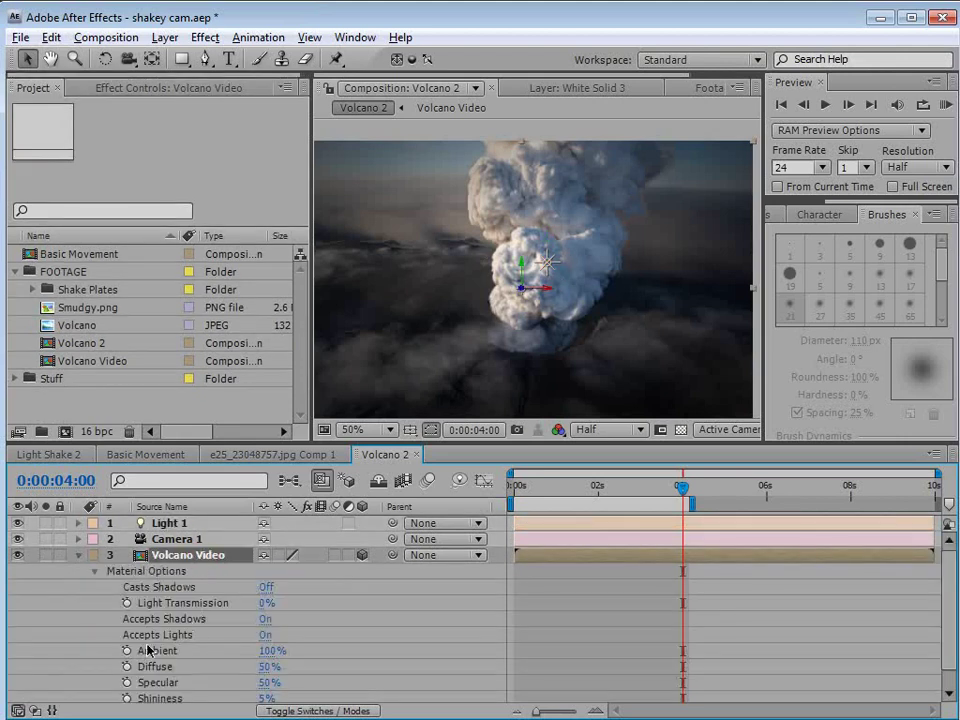
click(266, 635)
click(78, 555)
Step: Set the light's Z position to 0 and move it to the image's upper-left sky, at about X 56, Y 140
click(170, 524)
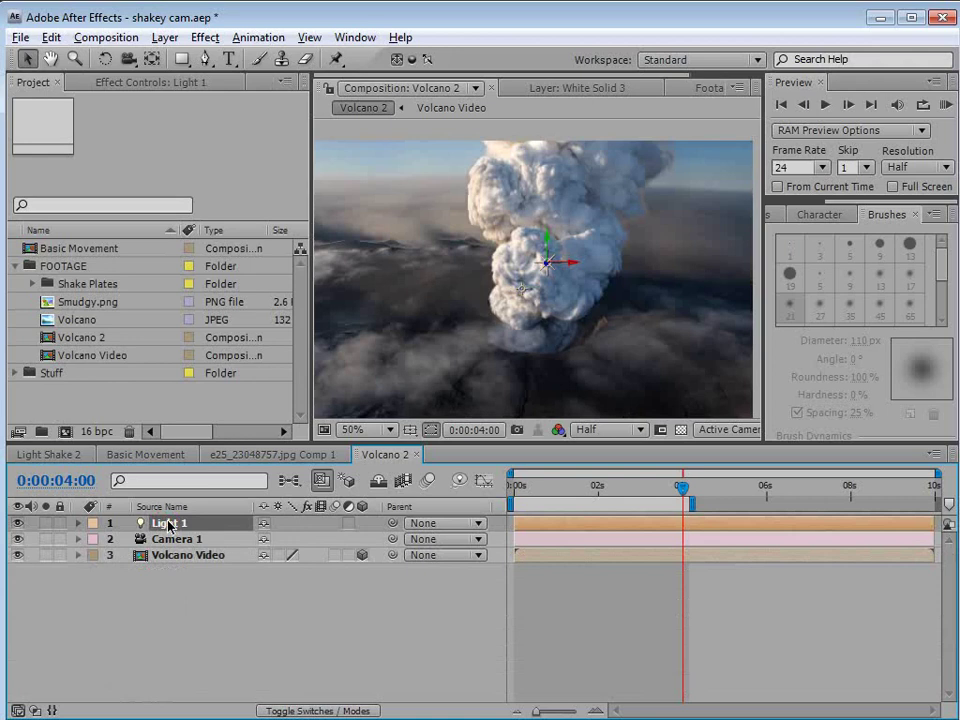
key(p)
click(340, 541)
text(0)
key(Return)
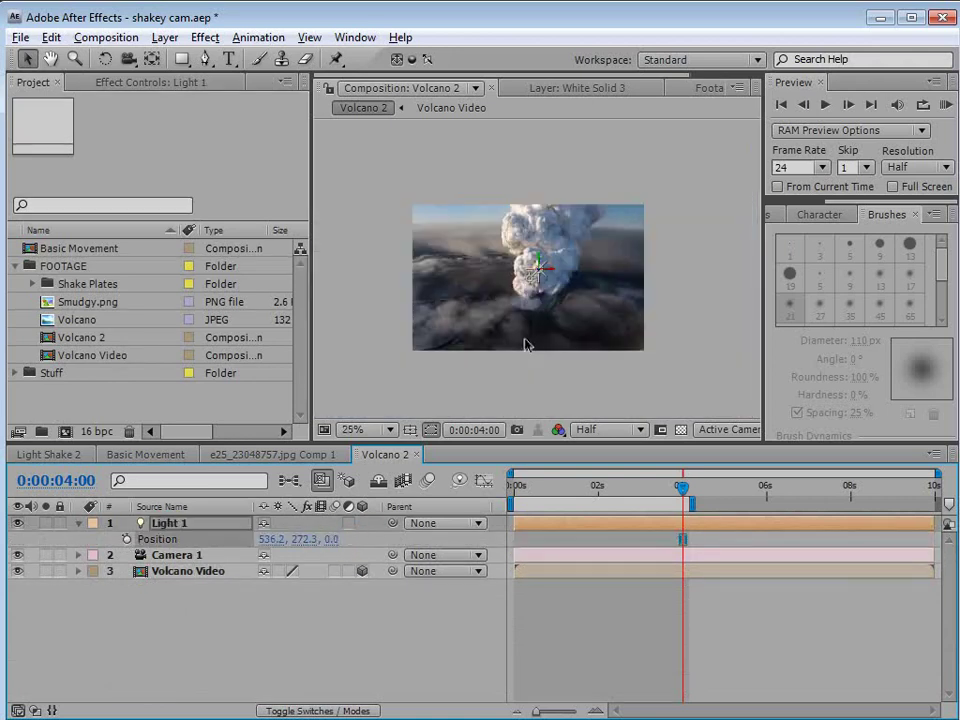
drag(538, 270, 432, 240)
click(688, 632)
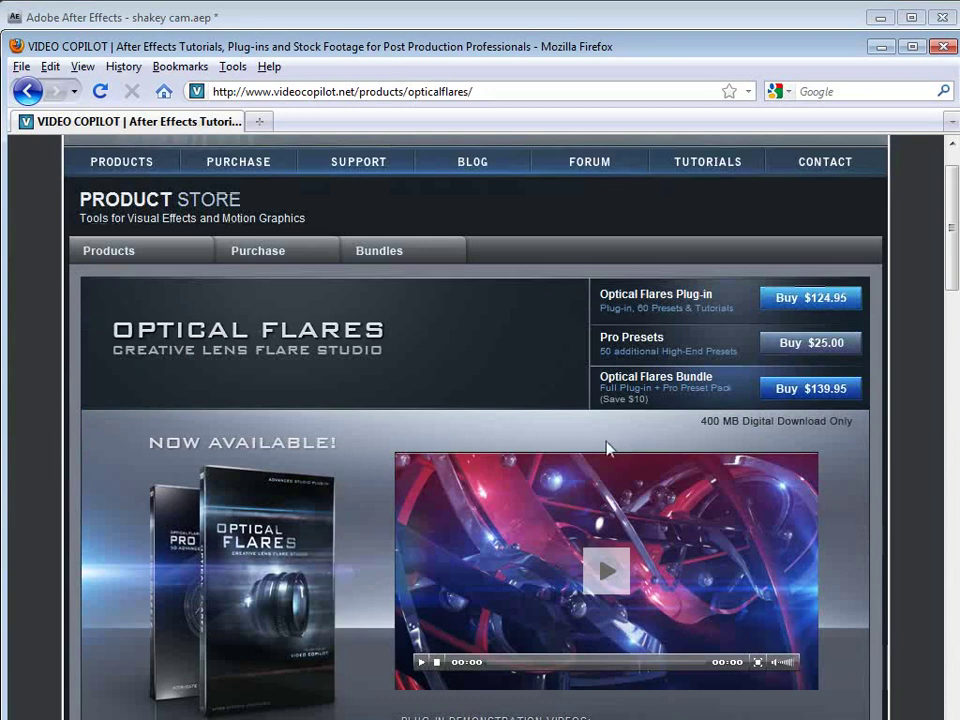
Step: Switch back to After Effects, create a new white solid and apply Video Copilot's Optical Flares effect to it
click(437, 16)
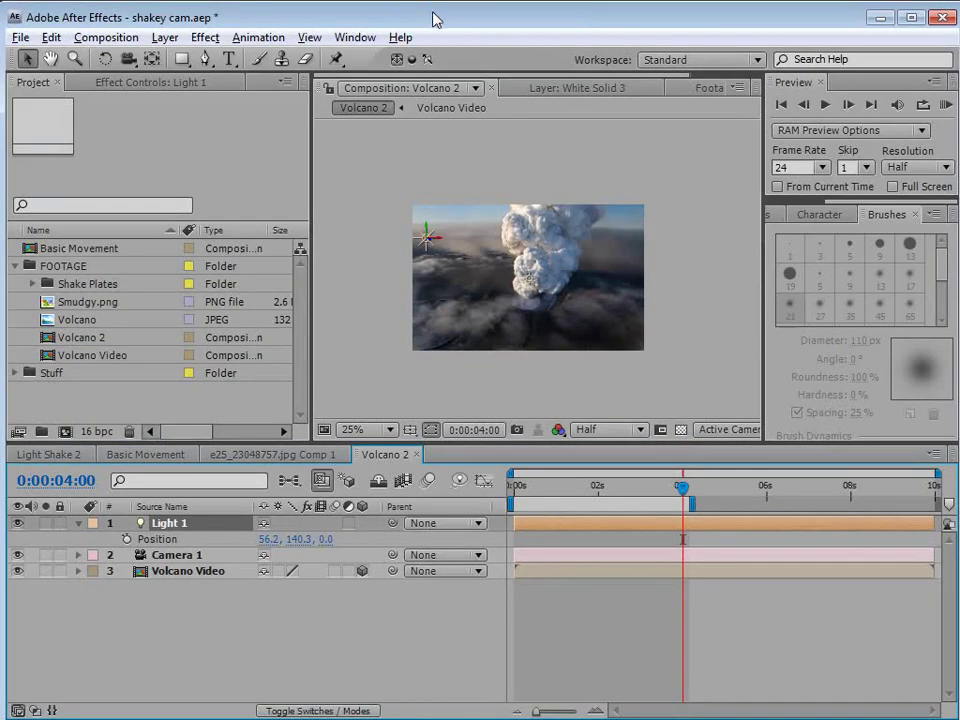
click(165, 37)
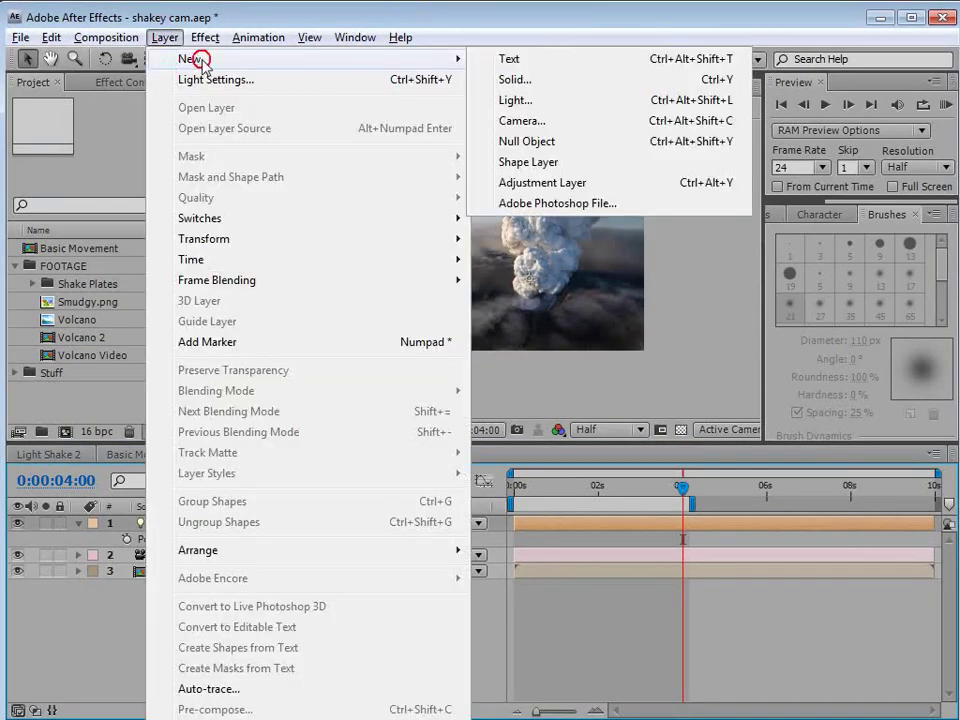
click(527, 80)
click(250, 378)
click(205, 37)
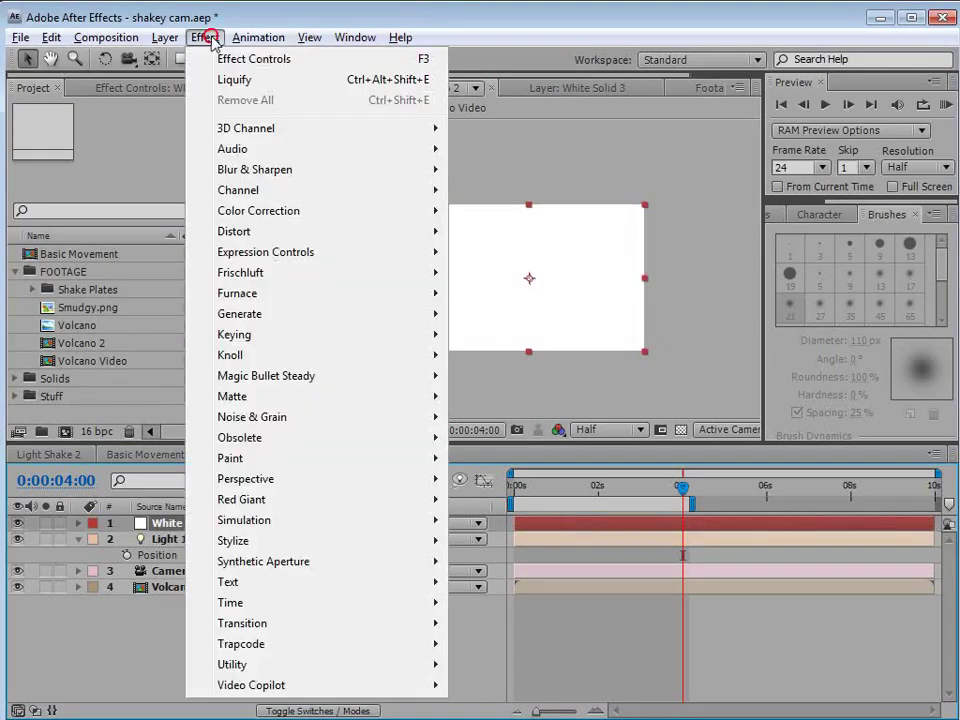
mouse_move(268, 688)
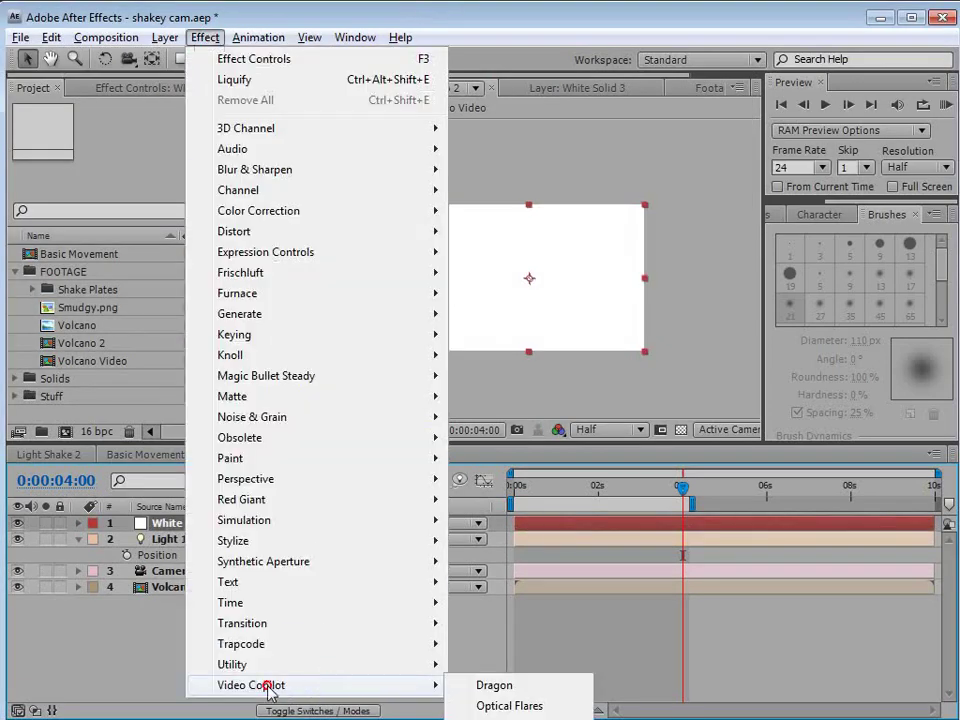
click(510, 706)
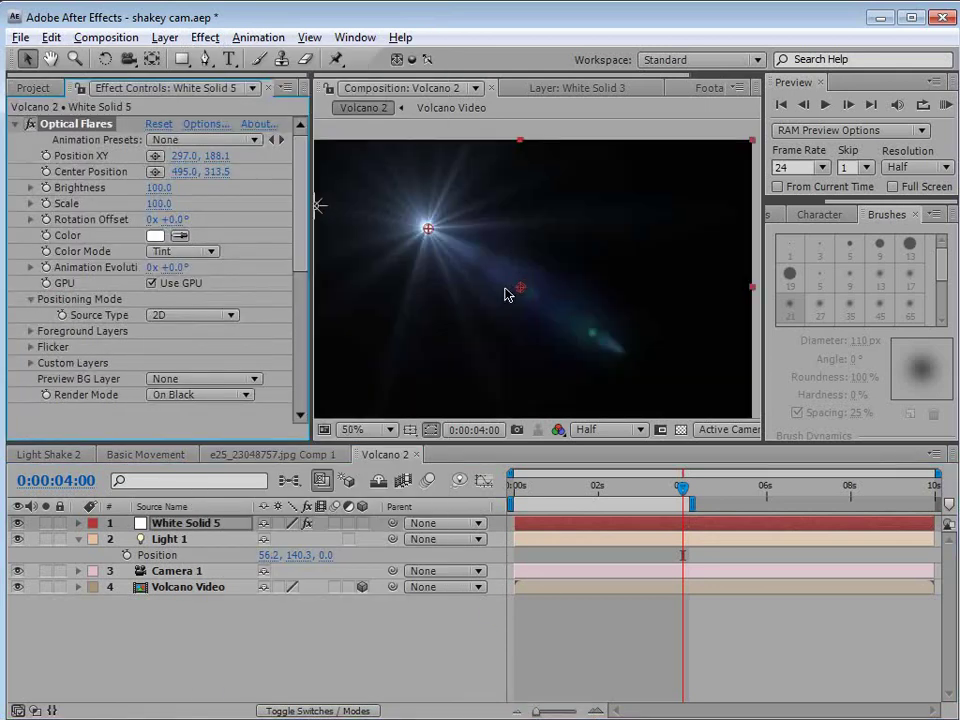
Step: Open the Optical Flares options, try hiding and showing panels, and dock the Editor in a shorter area below the Browser
click(199, 124)
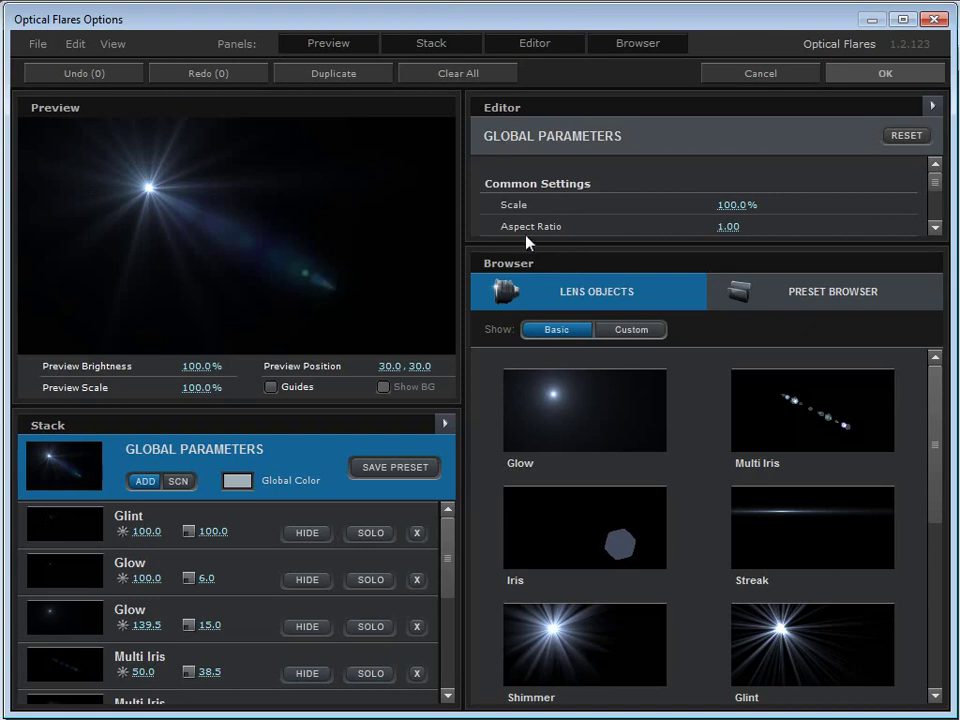
mouse_move(535, 254)
mouse_down()
mouse_move(531, 308)
mouse_move(539, 263)
mouse_up()
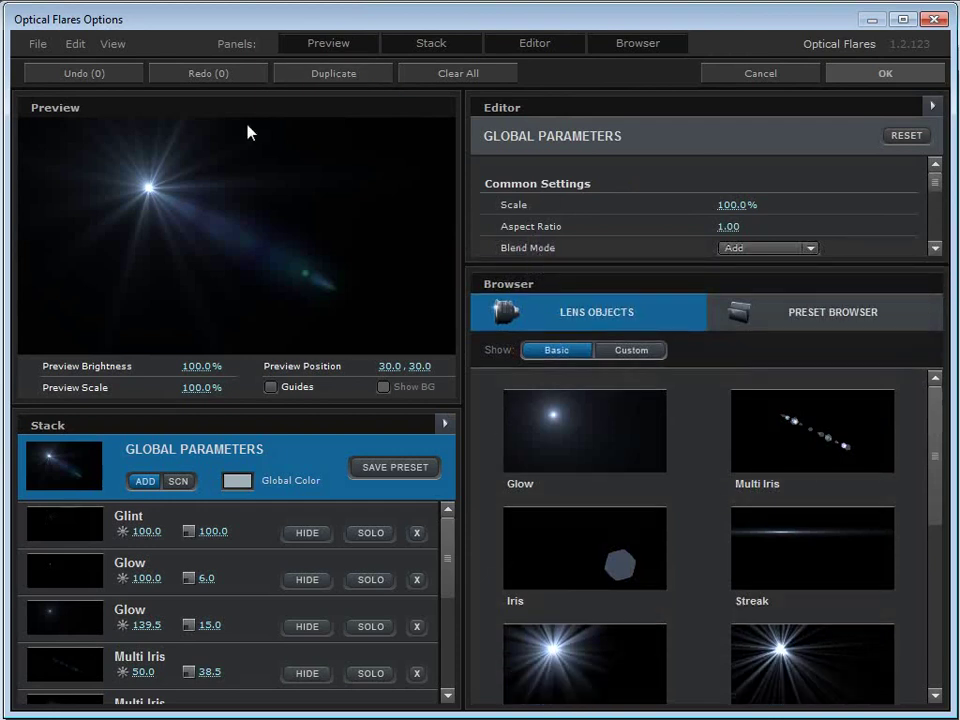
click(633, 45)
click(643, 47)
click(564, 48)
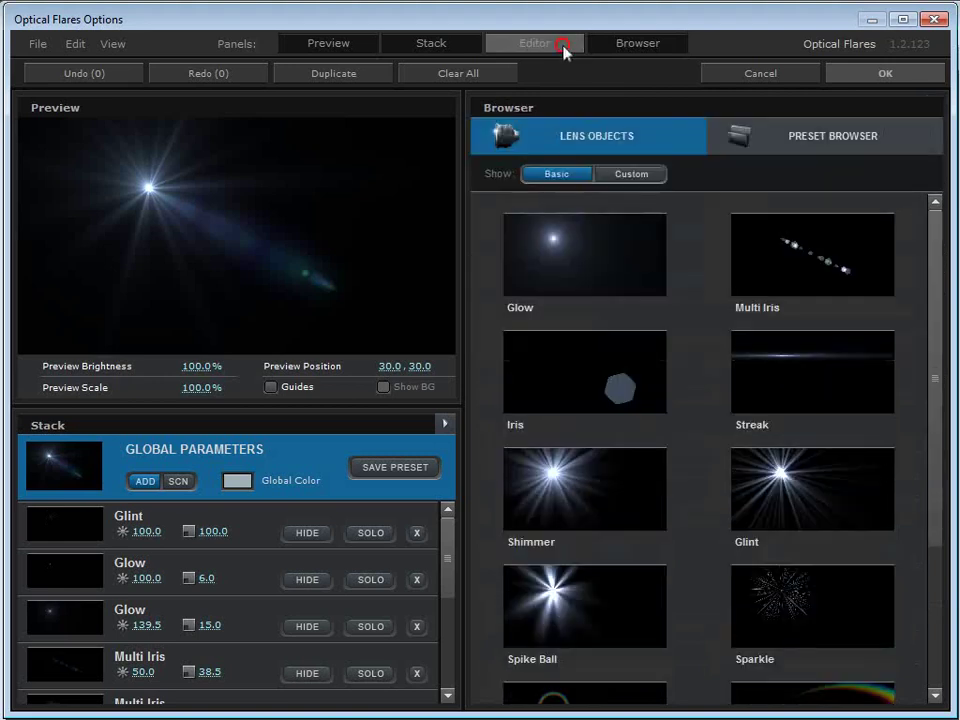
click(566, 52)
click(549, 53)
click(549, 52)
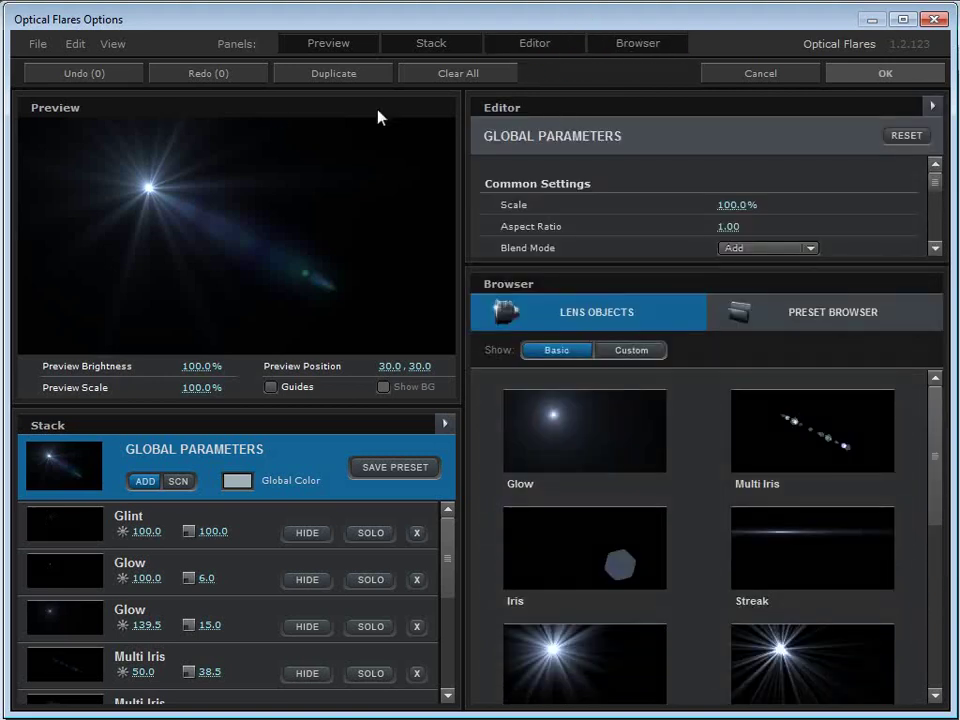
drag(503, 107, 634, 671)
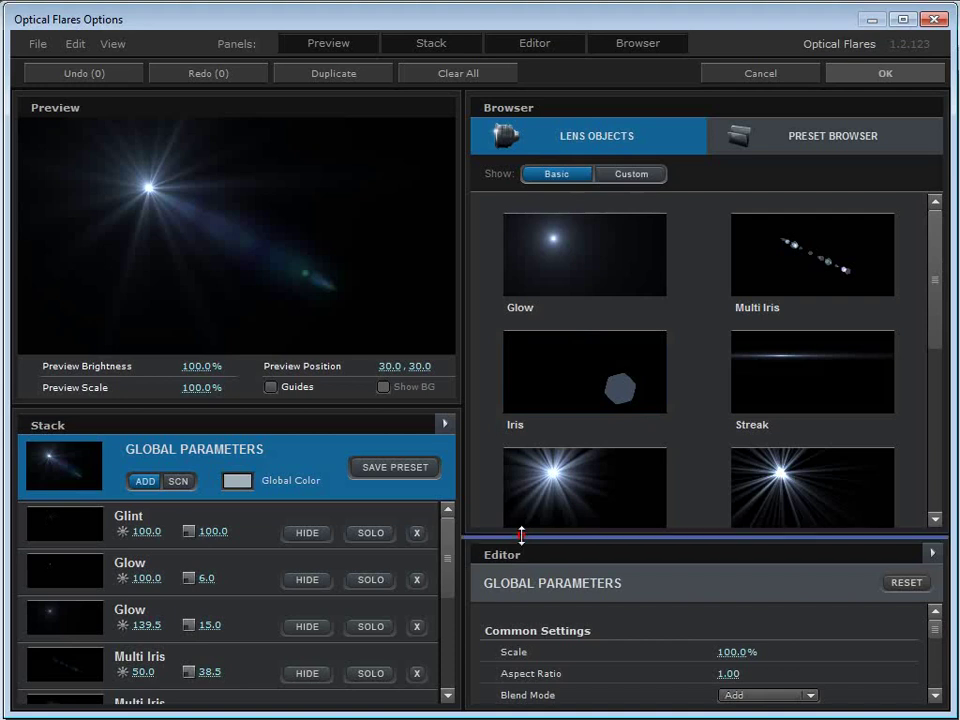
Step: Load the Sun Digital preset from the Light preset folder and test the flare at several positions in the preview
click(812, 146)
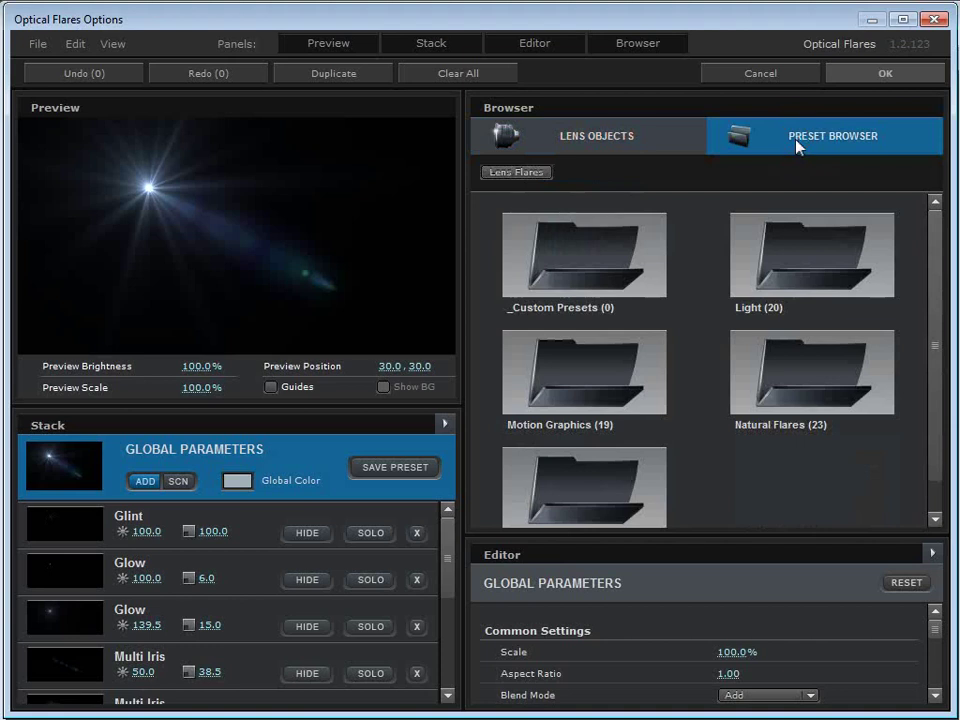
double_click(757, 245)
drag(936, 253, 921, 465)
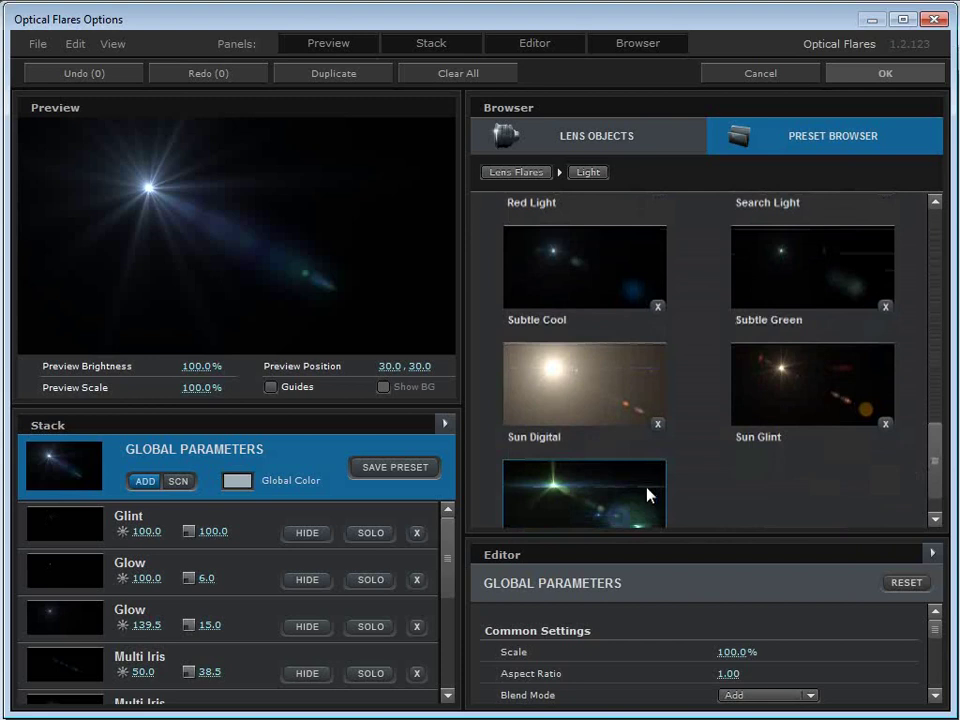
click(566, 386)
drag(154, 204, 26, 174)
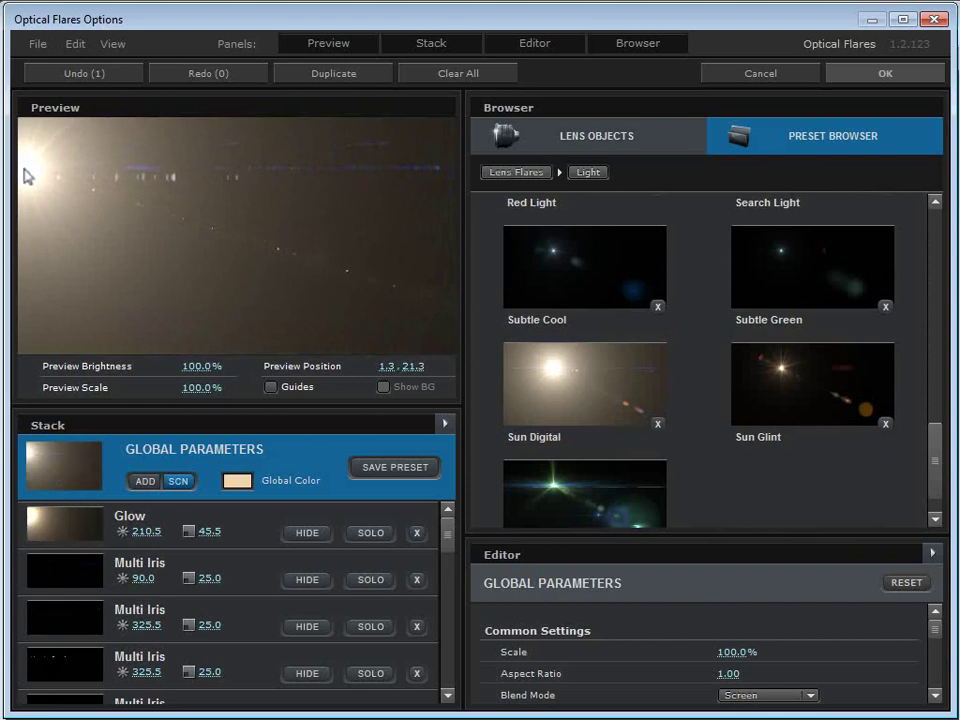
drag(27, 176, 18, 173)
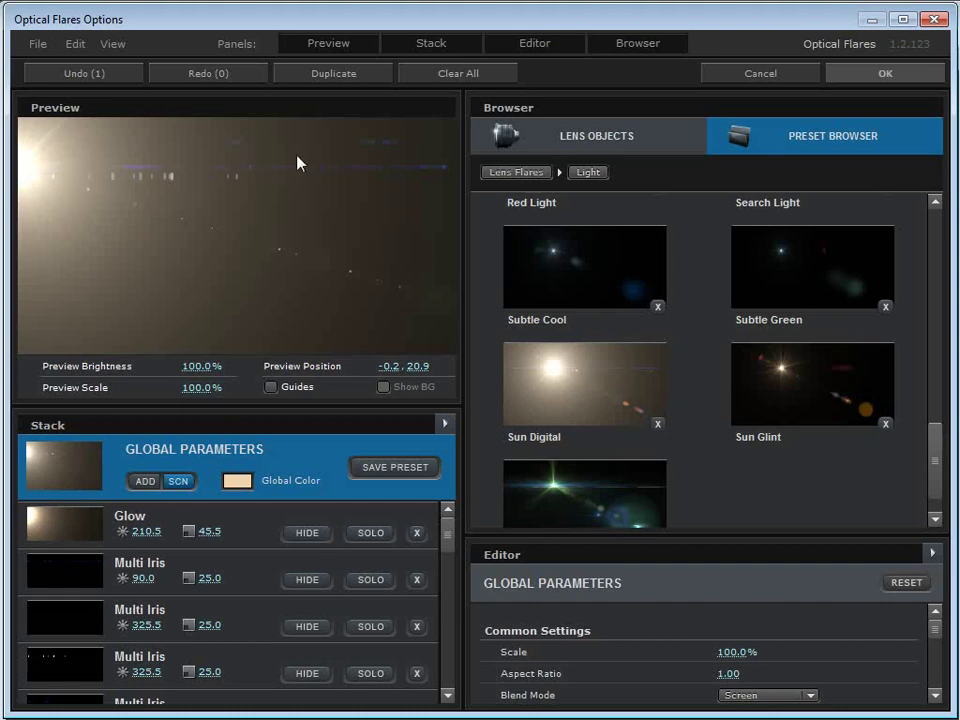
drag(50, 168, 118, 184)
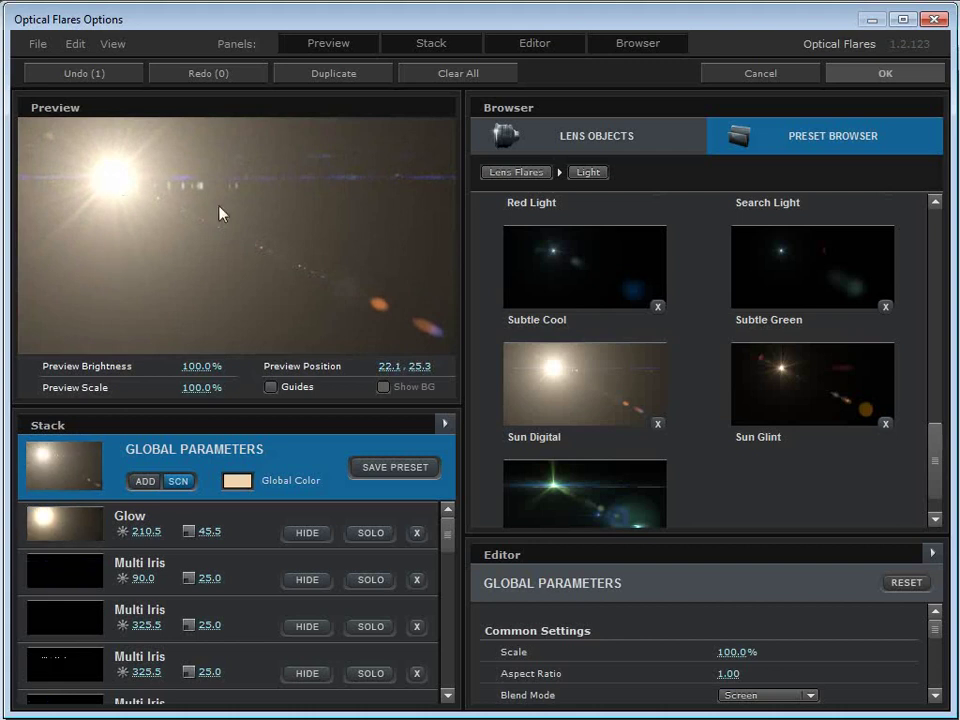
Step: Add the Crazy Light preset to the current flare and check the combination in the preview
drag(938, 467, 944, 302)
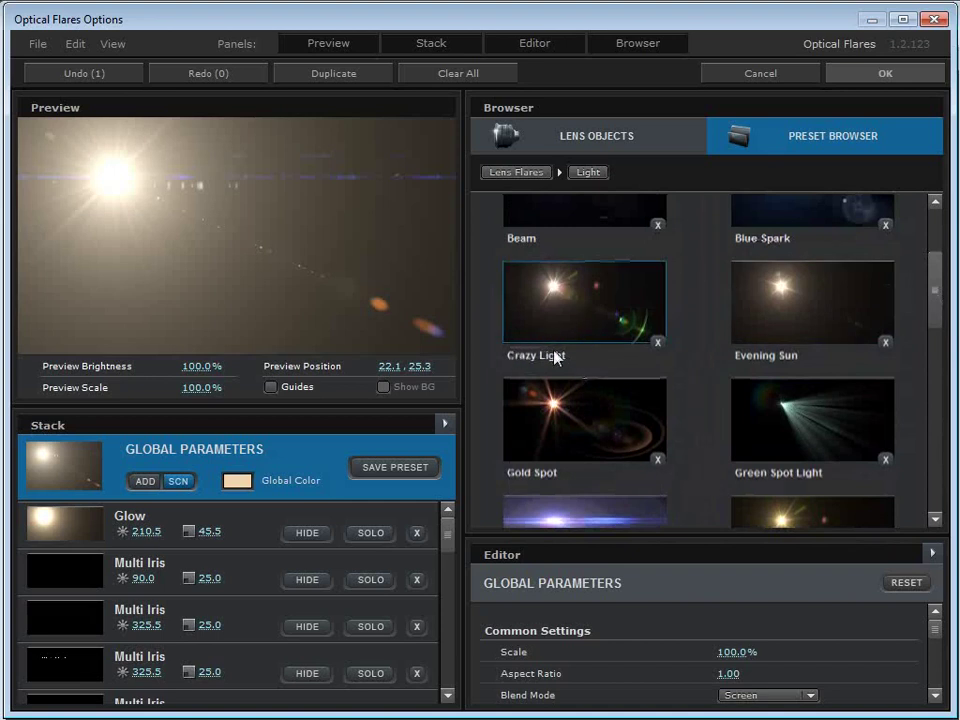
right_click(521, 277)
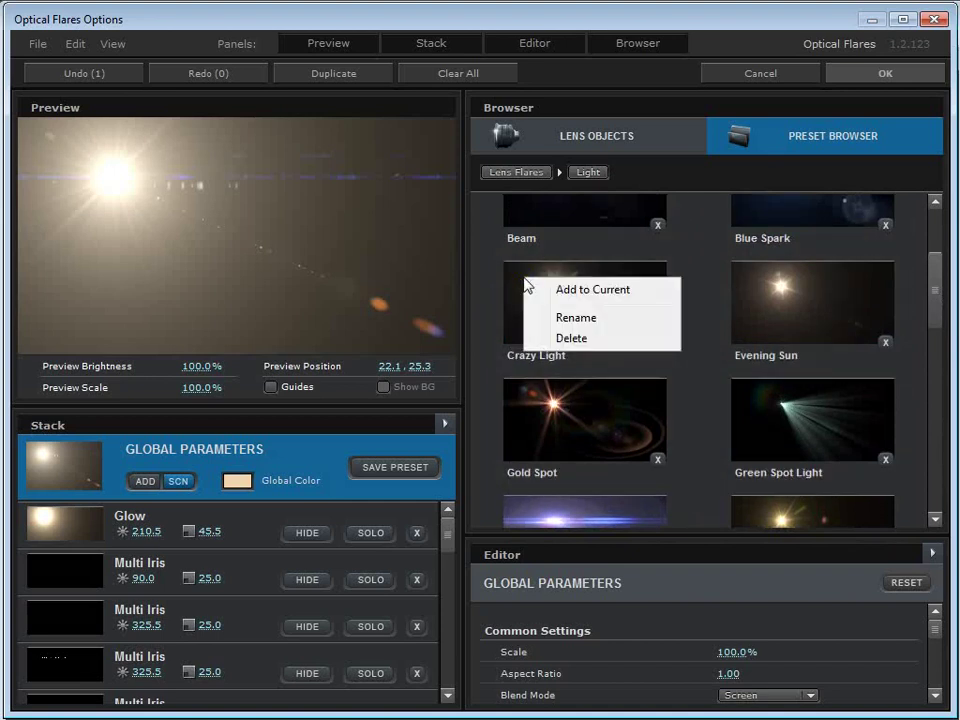
click(590, 292)
drag(112, 172, 111, 180)
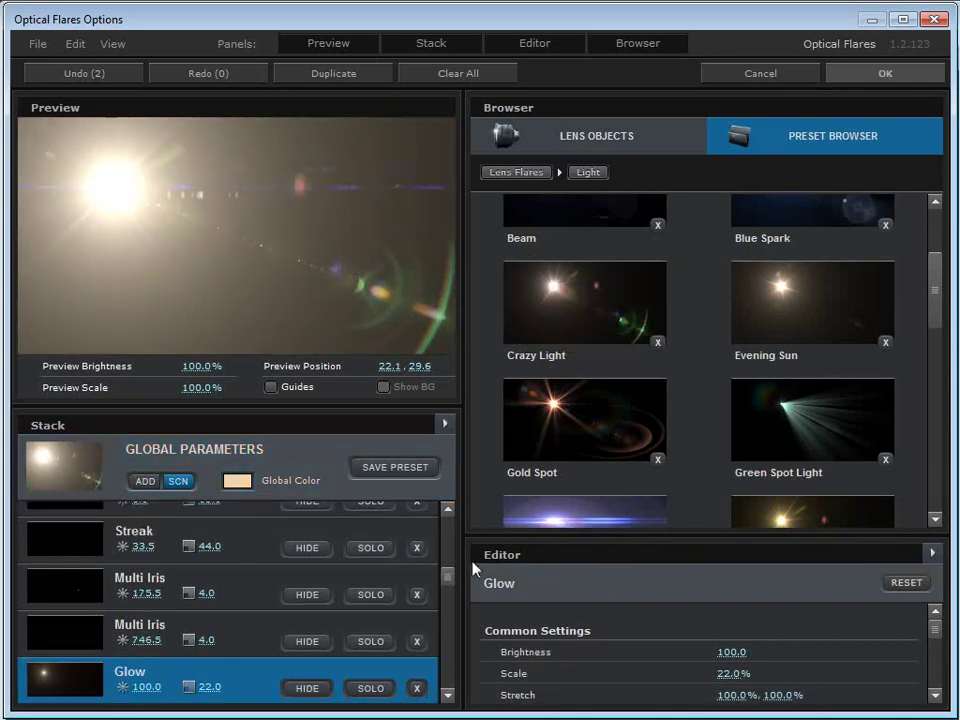
Step: Delete the Glow element with scale 22 from the flare stack, then hide the Browser panel and recheck the flare in the preview
scroll(221, 628, down, 1)
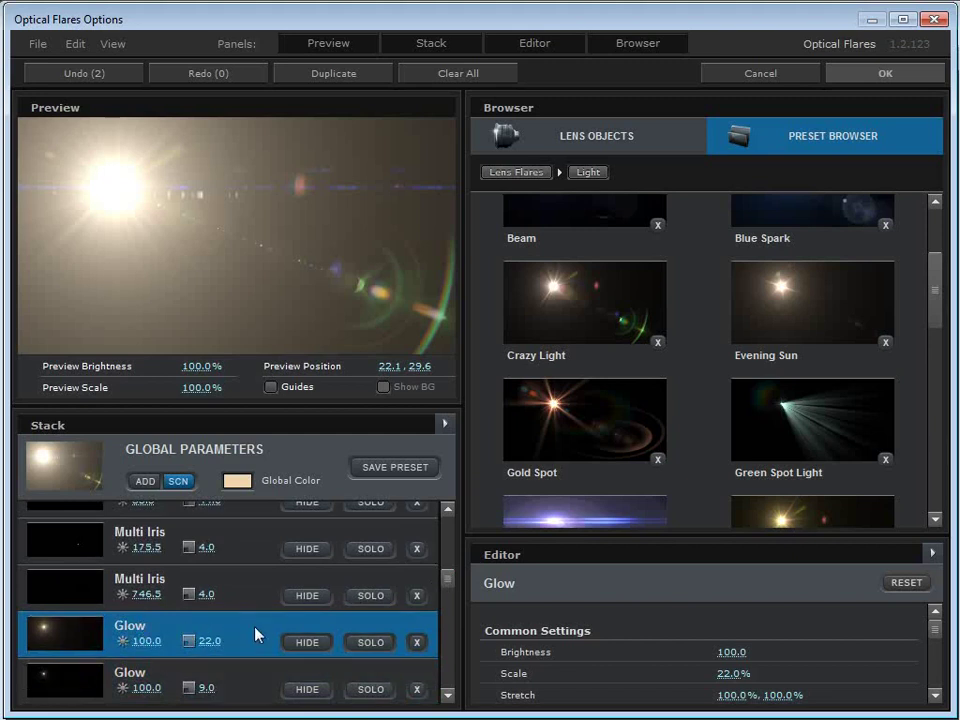
click(417, 643)
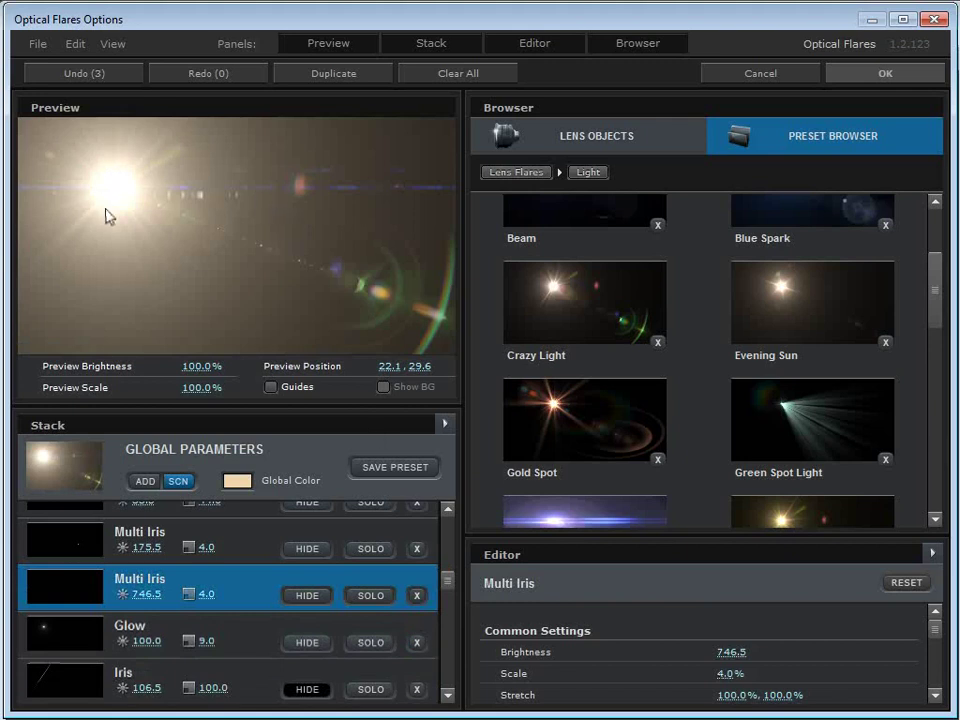
click(638, 43)
drag(167, 150, 118, 184)
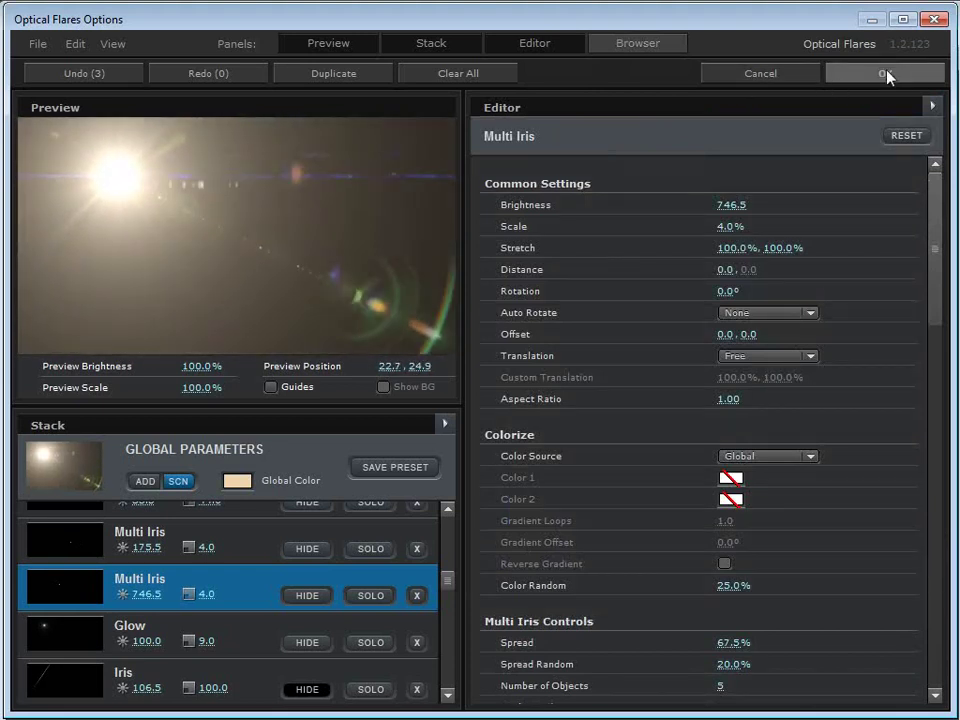
Step: Accept the flare design, set the flare's Source Type to Track Lights, and move Light 1 to about 198, 140
click(886, 74)
drag(417, 233, 623, 234)
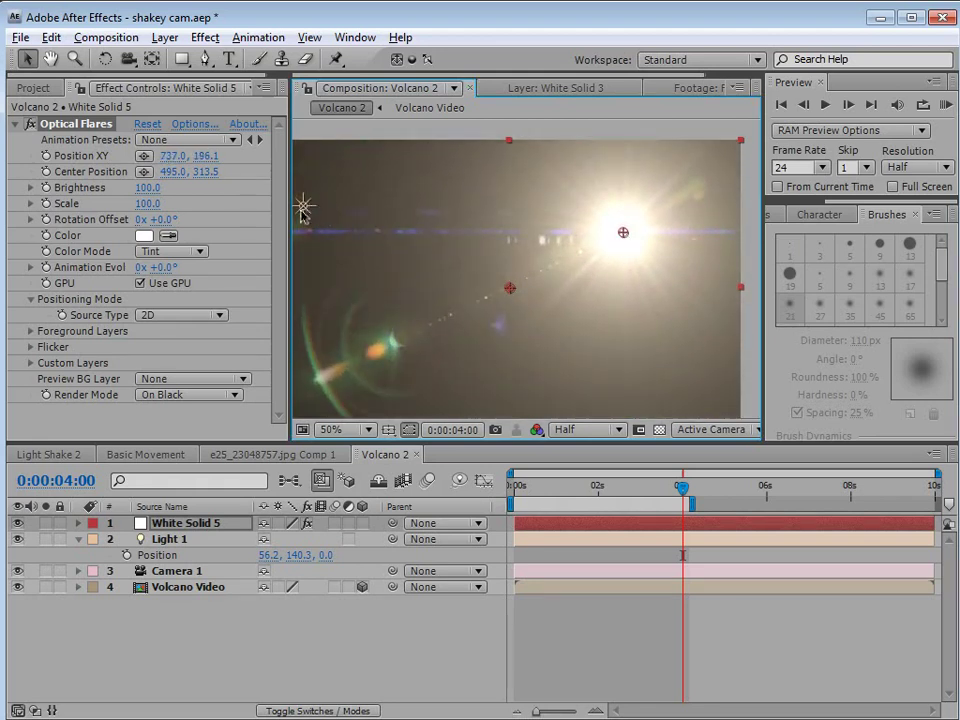
click(184, 315)
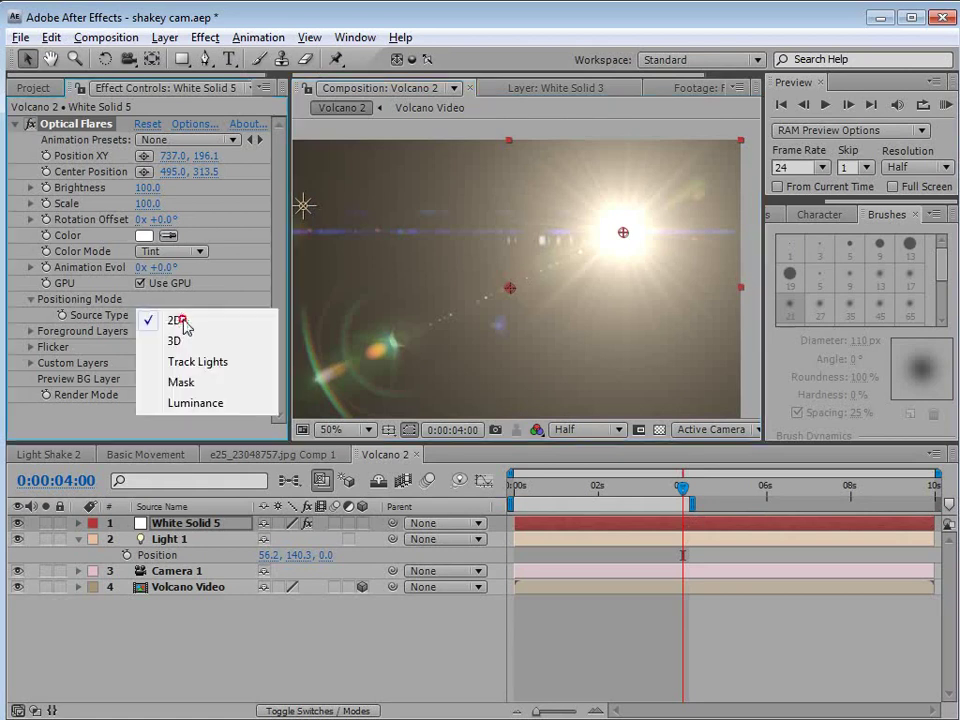
click(231, 364)
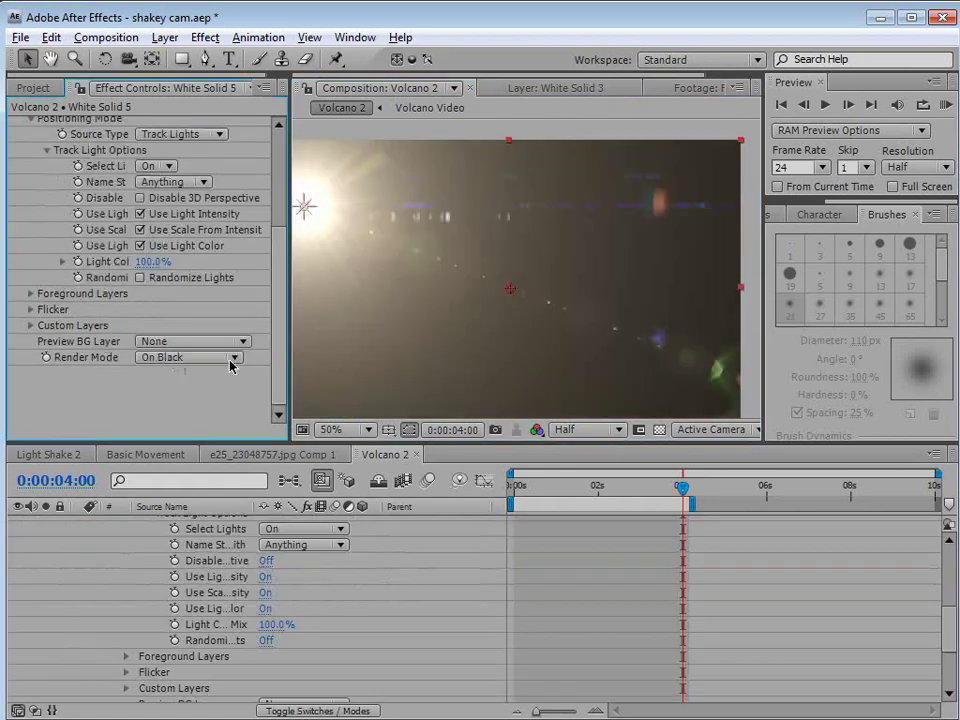
drag(309, 221, 372, 212)
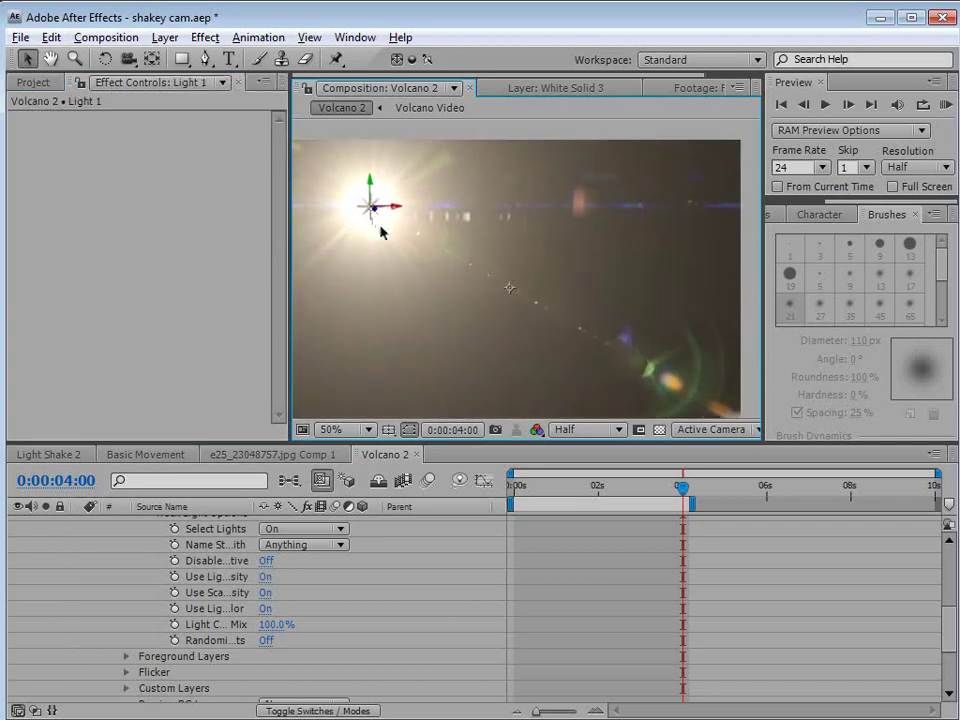
Step: Collapse the White Solid 5 properties and set that layer's blending mode to Screen
drag(948, 640, 948, 530)
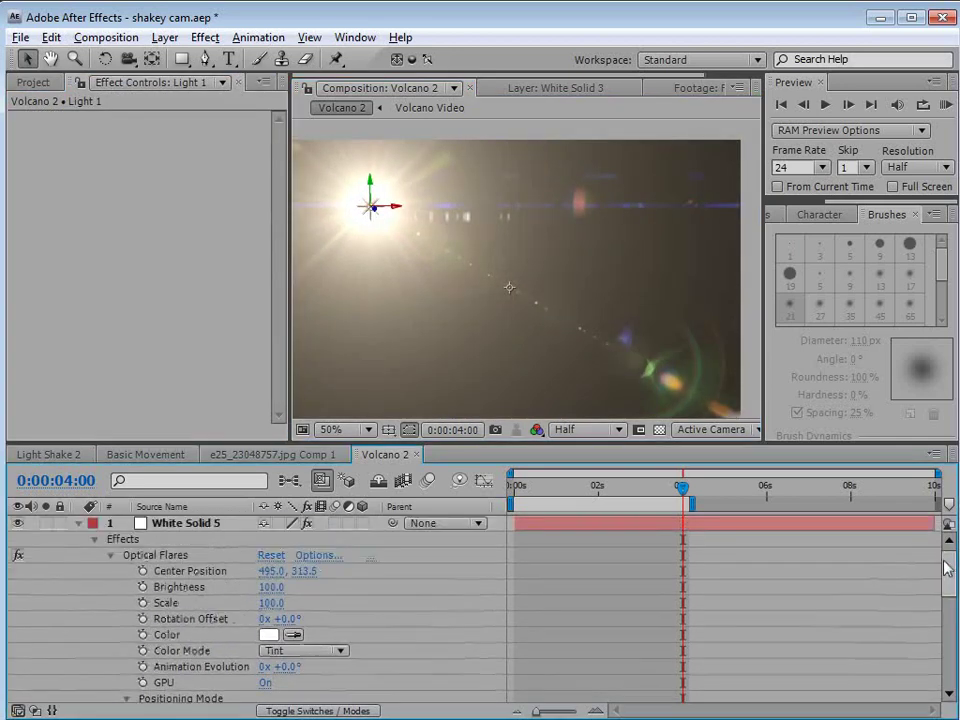
click(80, 527)
click(184, 523)
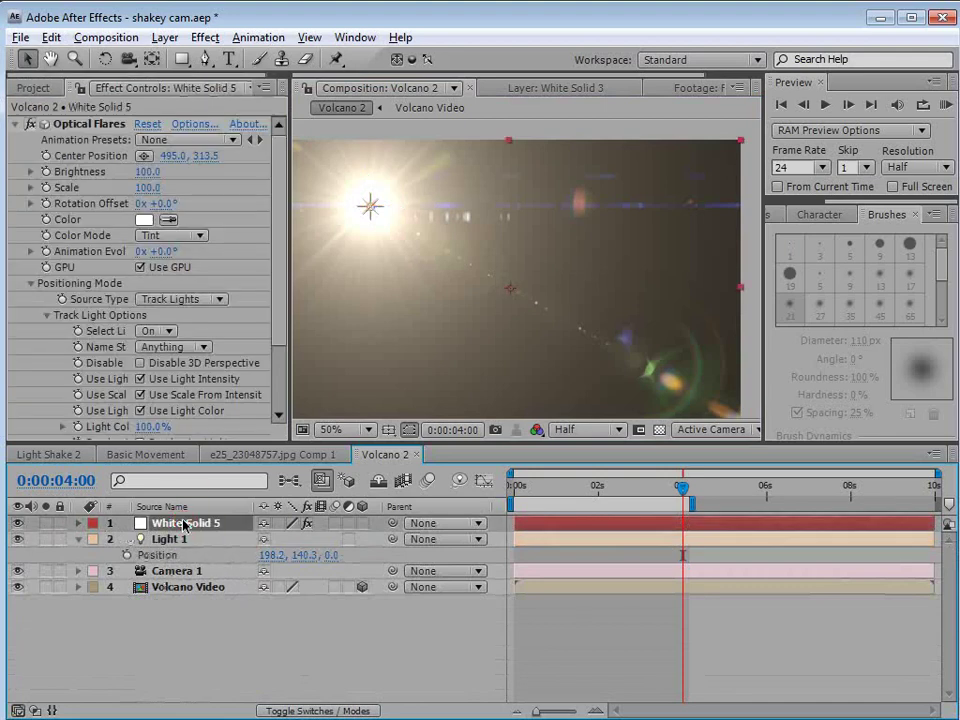
key(F4)
click(298, 523)
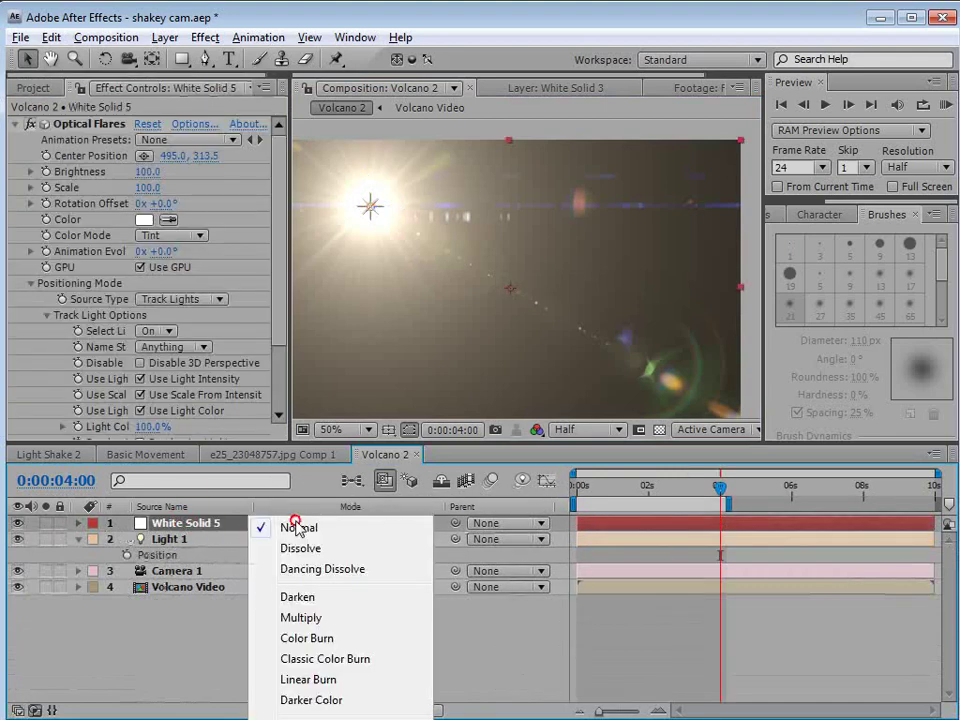
click(300, 718)
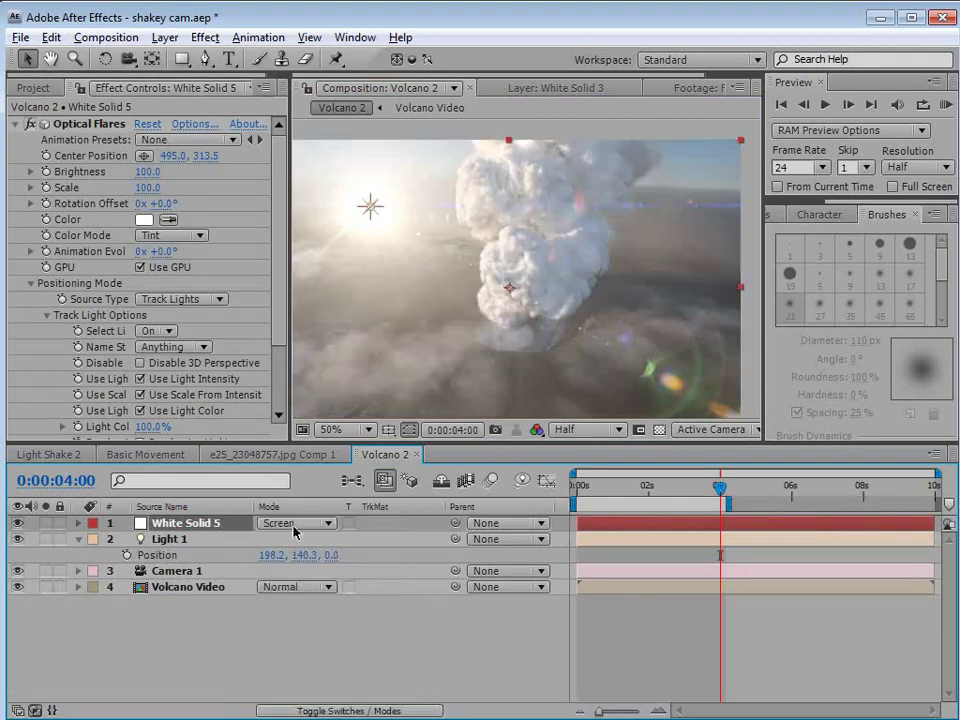
click(300, 523)
click(306, 527)
Step: Review the Render Mode options of Optical Flares and keep On Black
scroll(270, 322, down, 3)
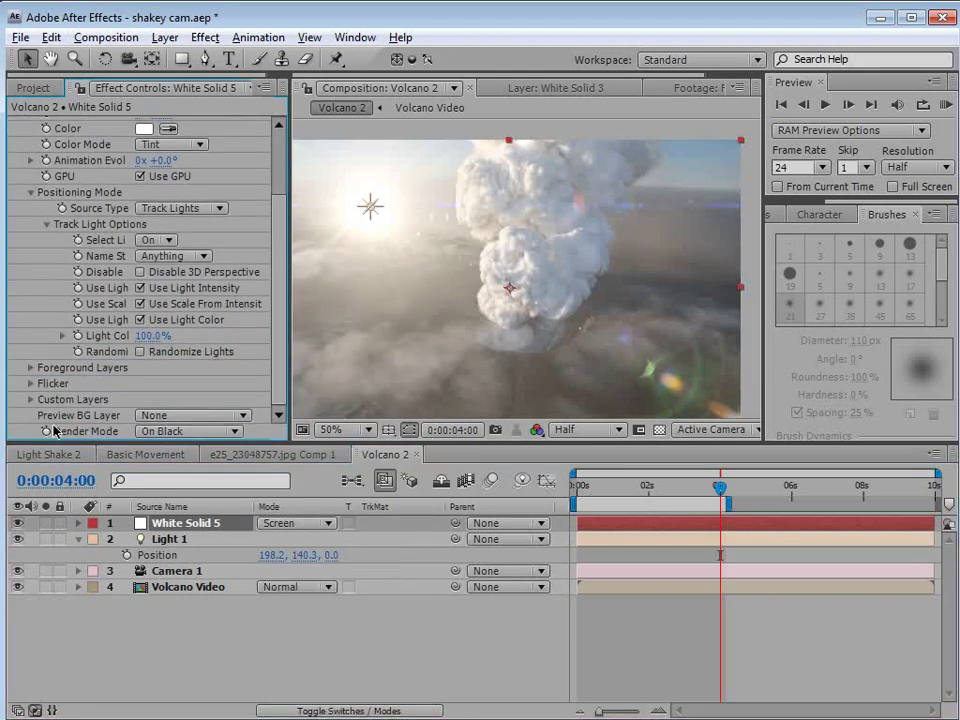
click(167, 432)
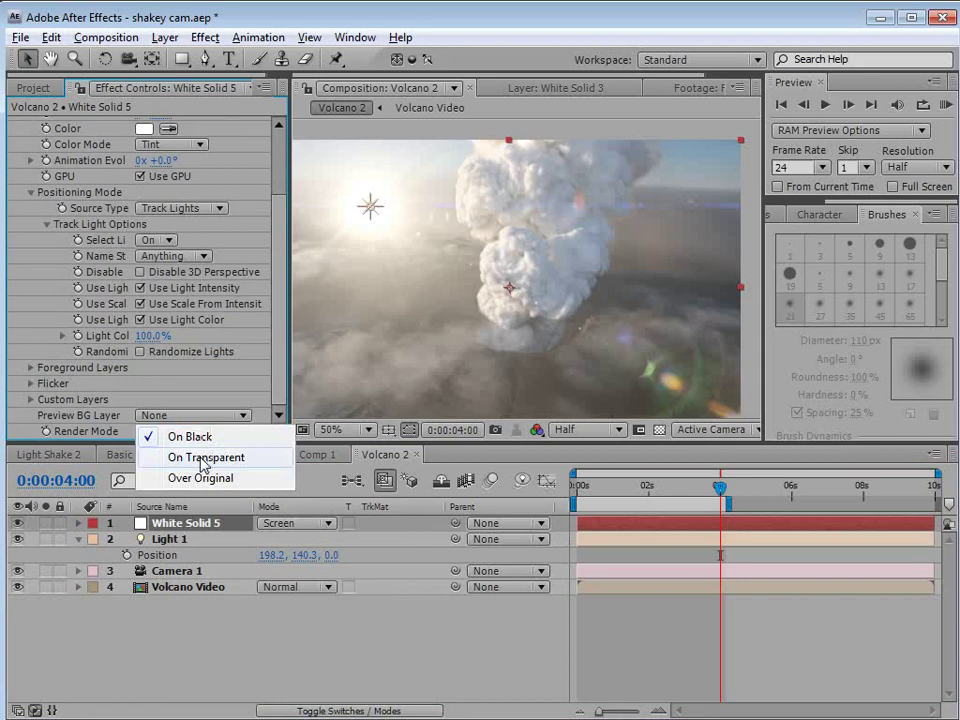
click(188, 438)
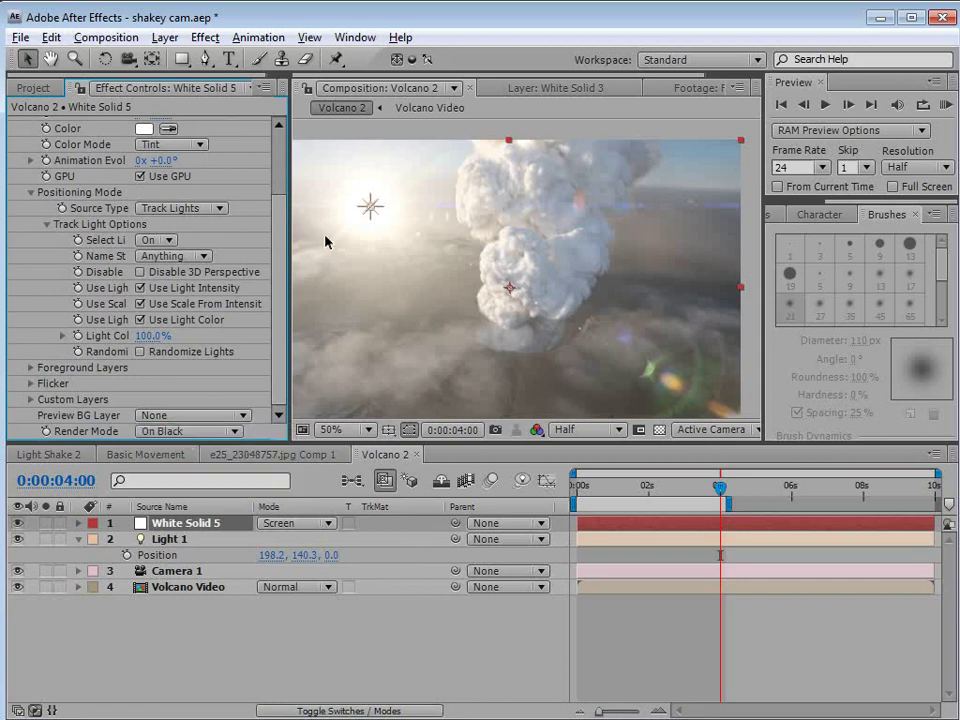
Step: Hide the Volcano Video layer, duplicate Light 1, and move the copy to several positions to test multiple flares
drag(369, 210, 357, 283)
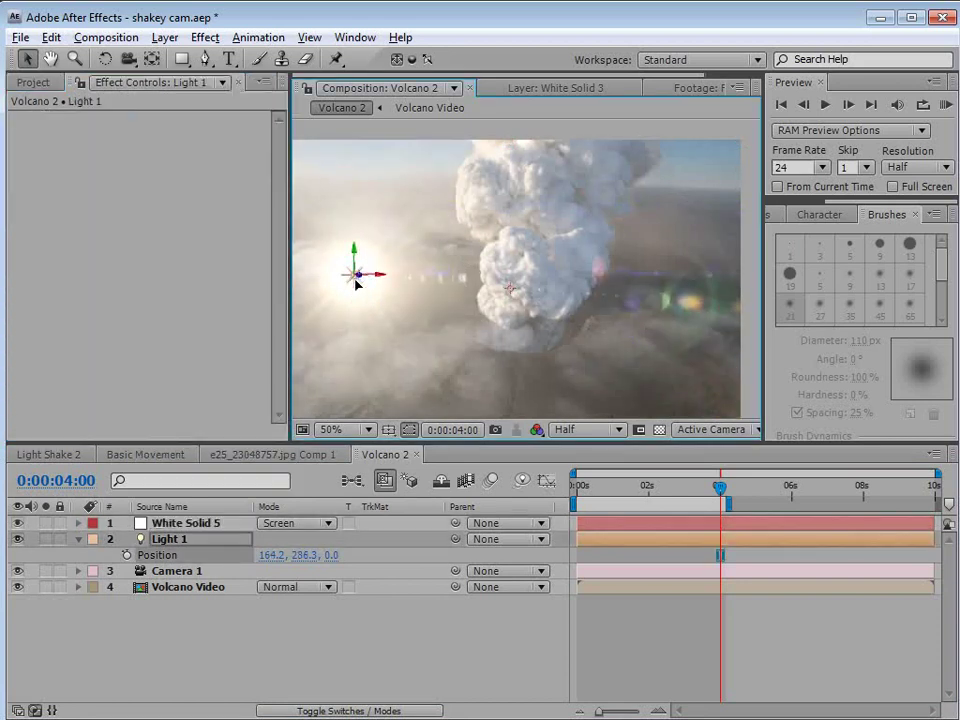
click(17, 587)
drag(357, 288, 332, 306)
key(ctrl+d)
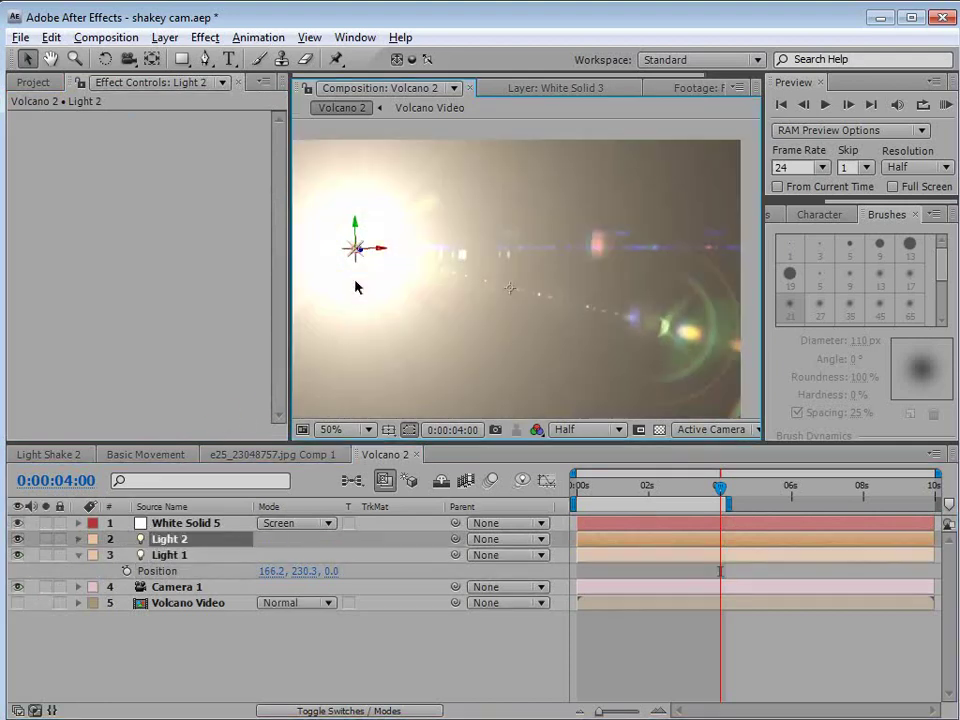
drag(356, 249, 670, 380)
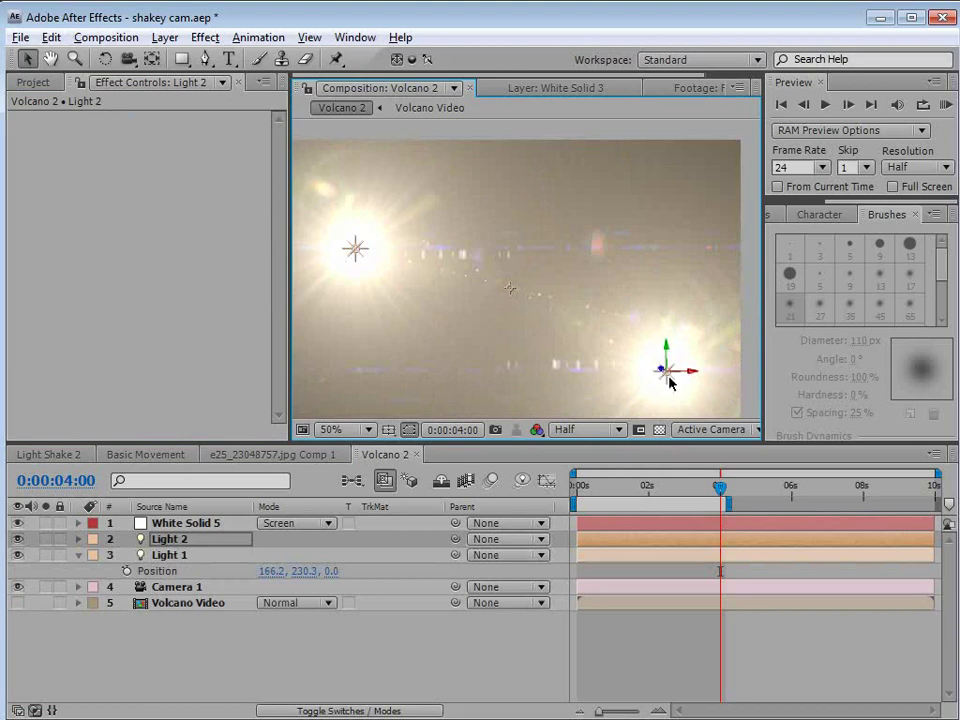
drag(670, 383, 665, 194)
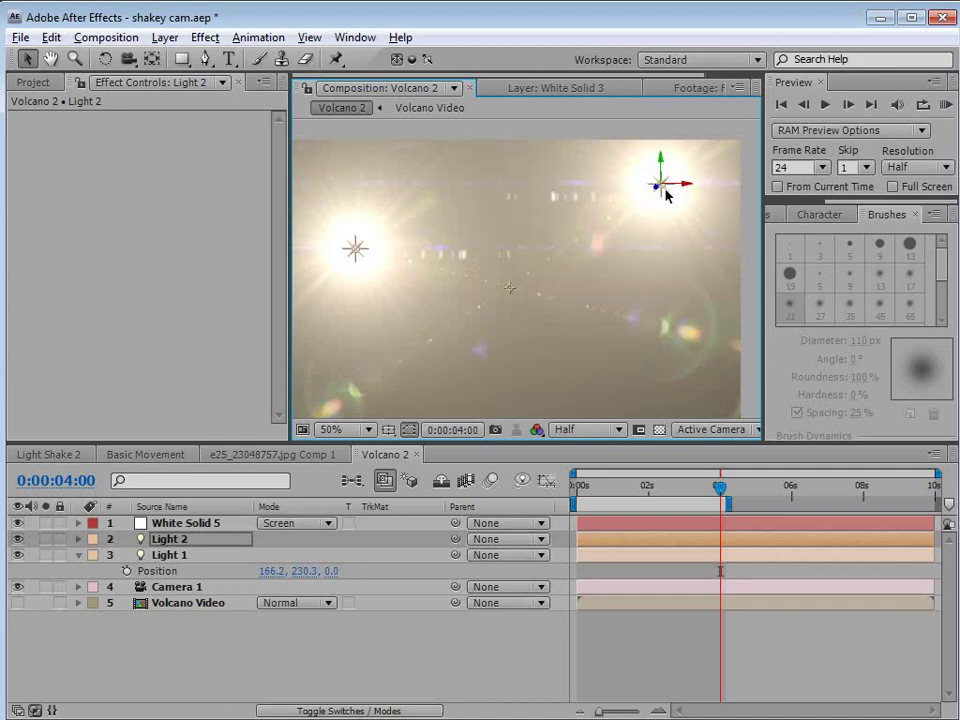
drag(666, 194, 636, 174)
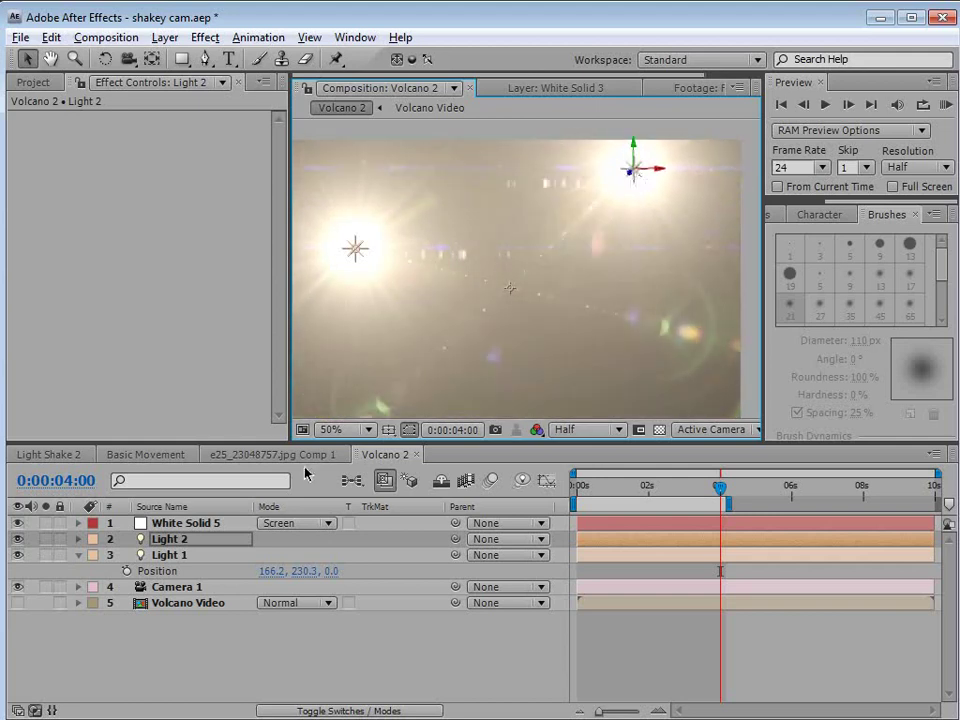
Step: Delete the duplicate Light 2 and show the Volcano Video layer again
click(185, 540)
key(Delete)
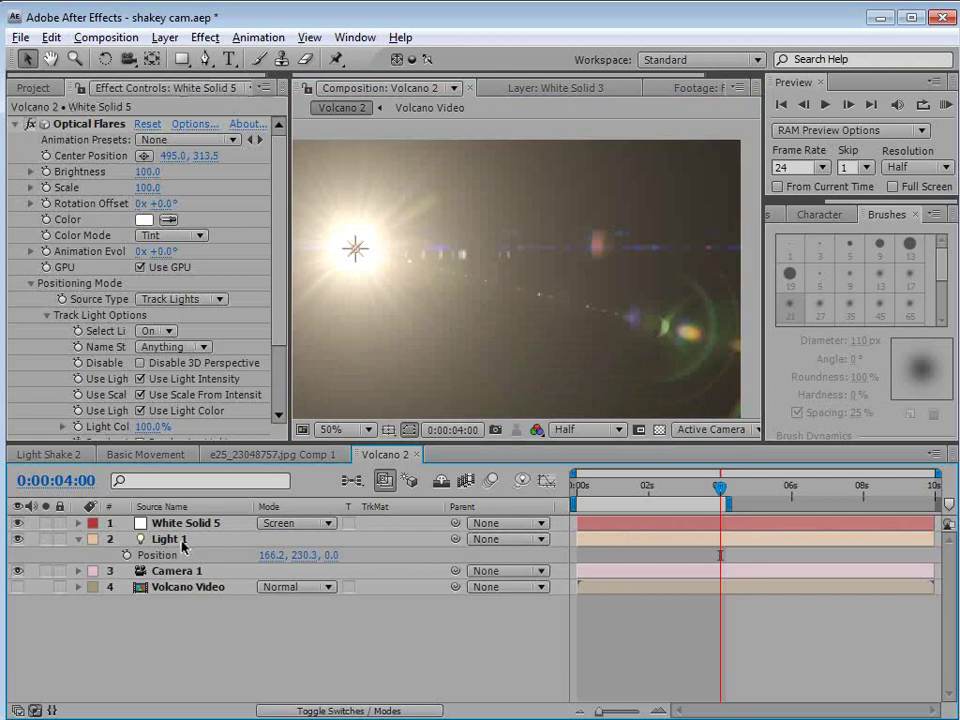
click(17, 587)
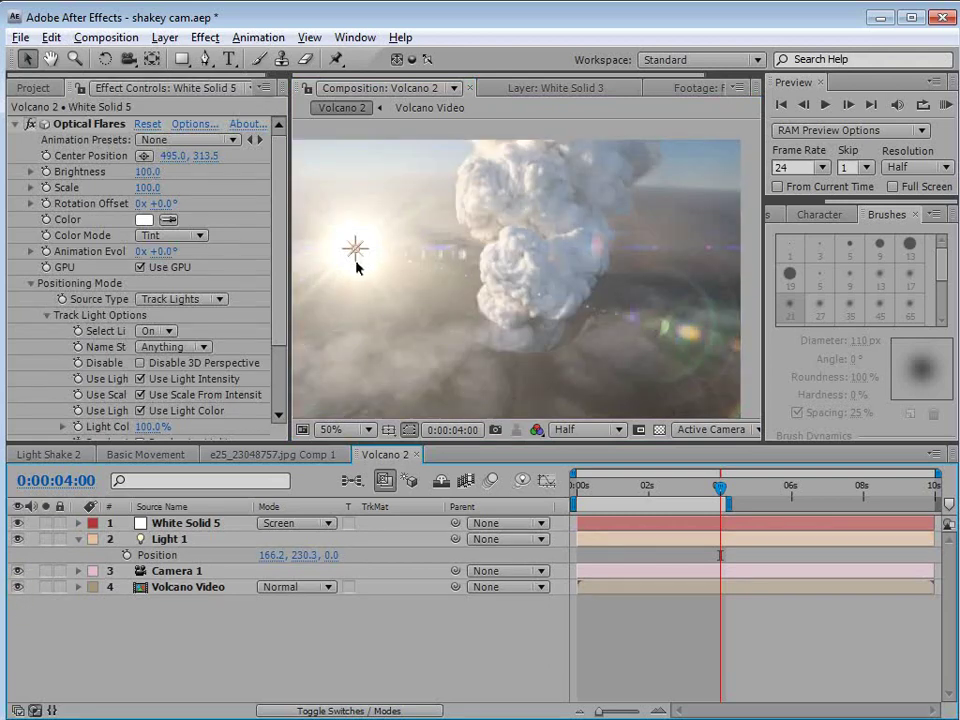
Step: Move Light 1 just outside the image's left edge, to about -36, 126, and rename the flare solid OF
drag(463, 274, 377, 236)
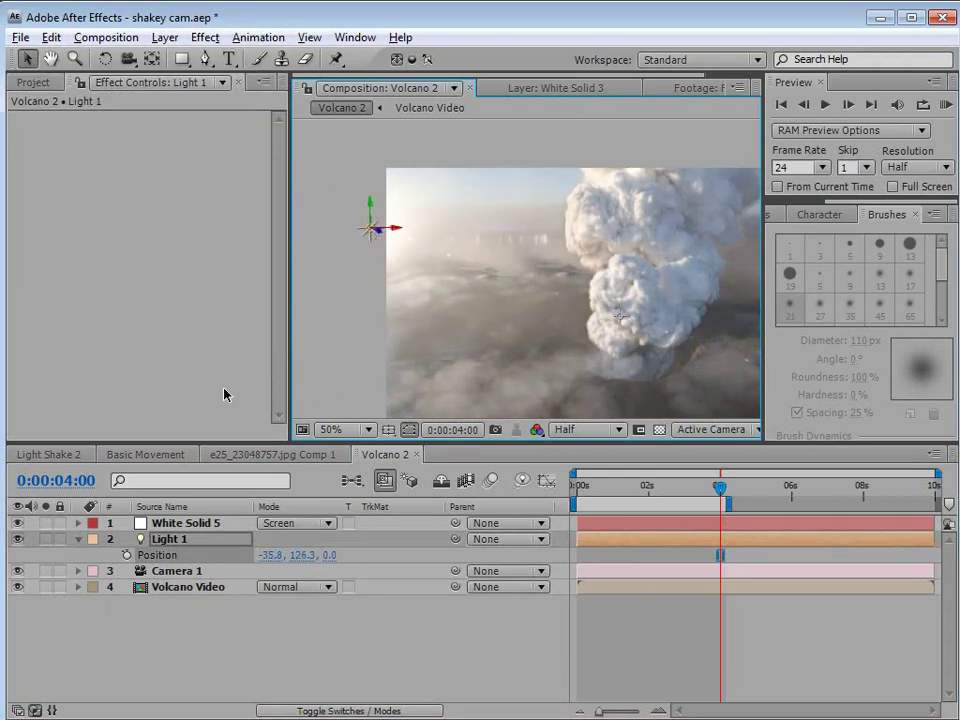
click(170, 524)
key(Return)
text(OF)
key(Return)
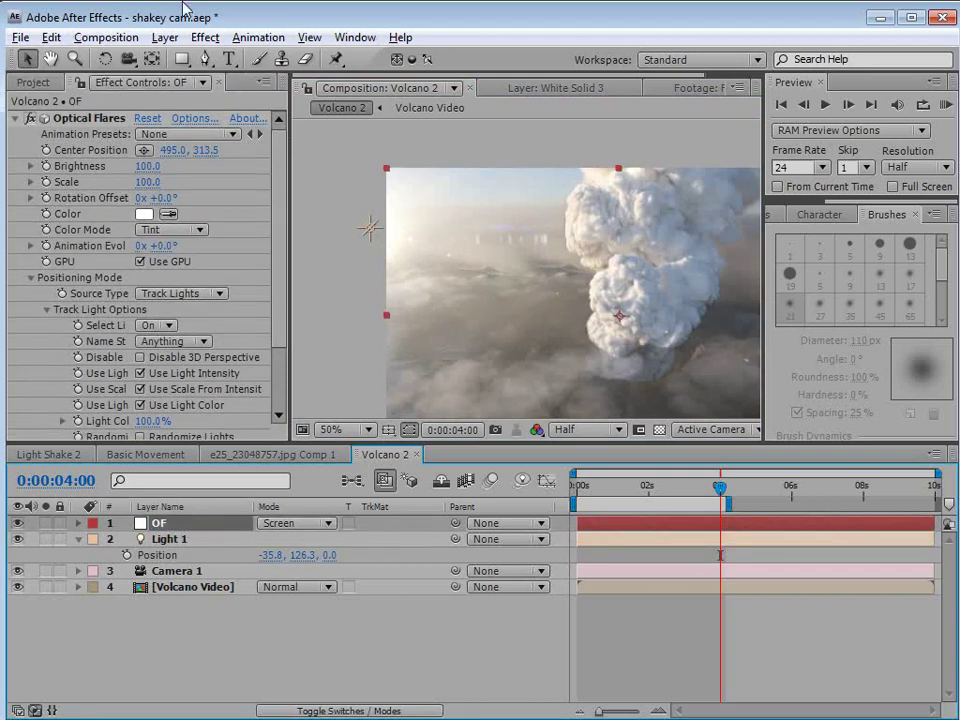
Step: Add a Curves effect to the OF layer and pull its RGB curve down in the darker tones
click(204, 37)
mouse_move(251, 210)
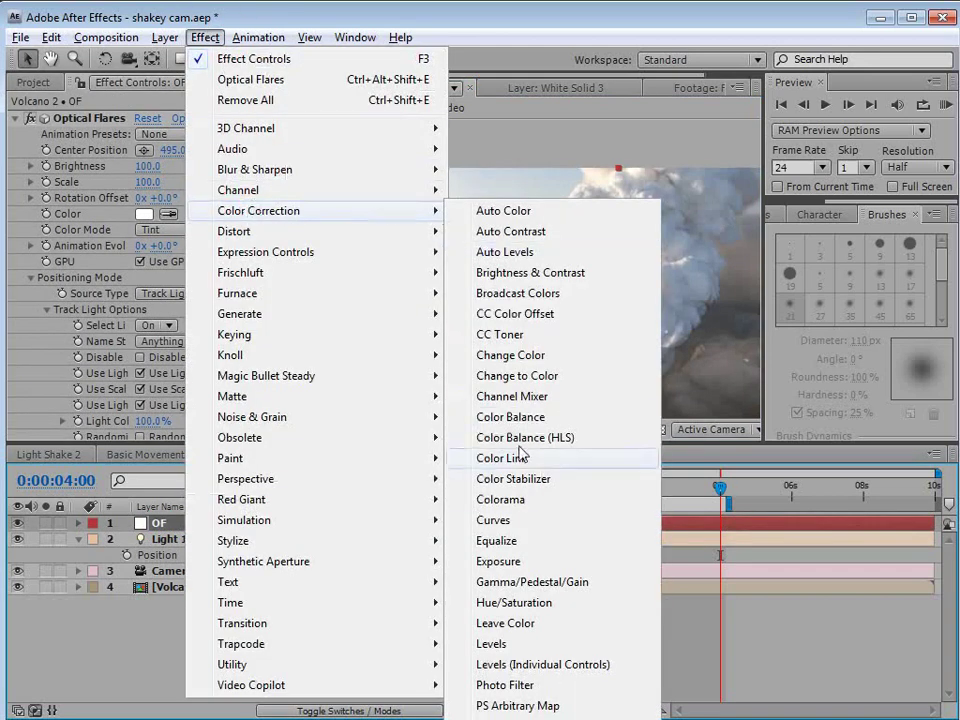
click(501, 520)
drag(436, 290, 352, 244)
drag(130, 343, 112, 388)
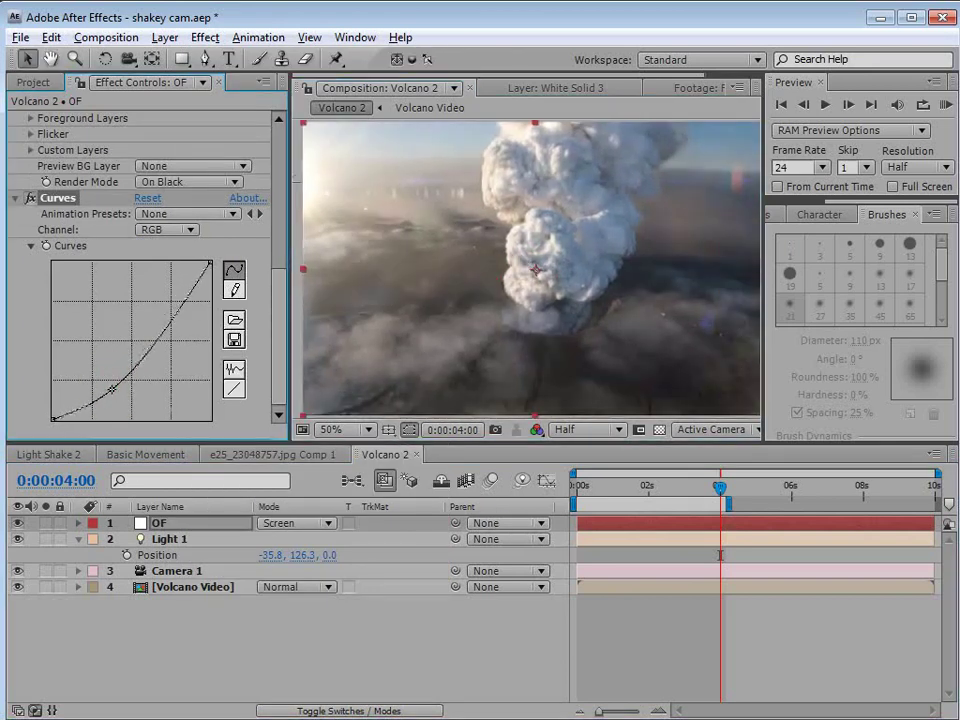
Step: Warm the flare in Curves by raising the Red channel's midtones and lowering the Blue channel's midtones
drag(150, 340, 129, 332)
click(185, 232)
click(170, 255)
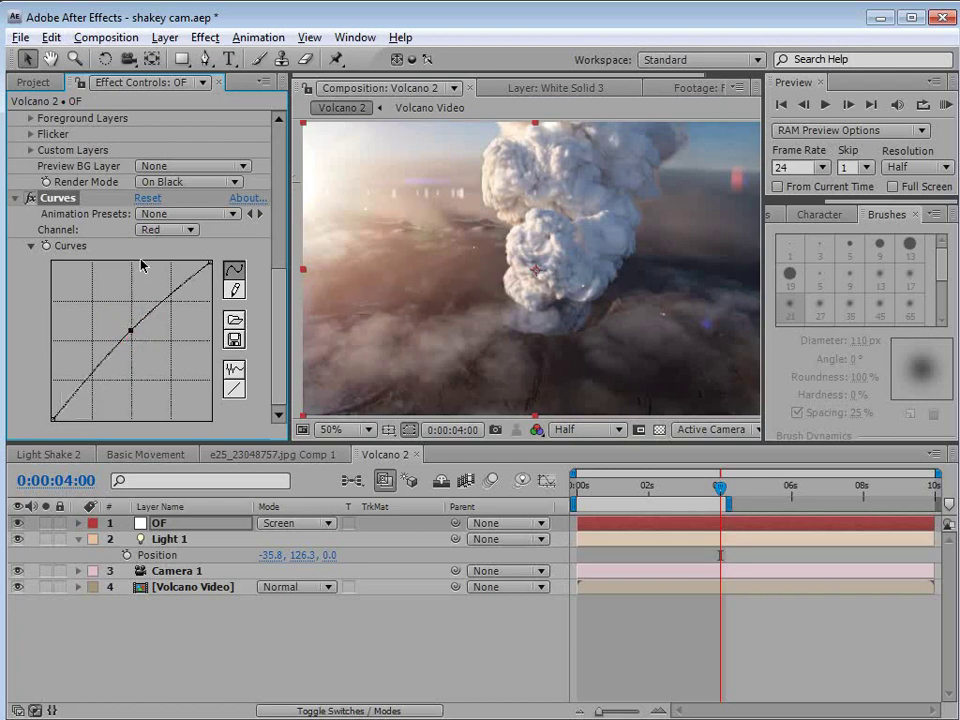
click(160, 229)
click(182, 272)
drag(136, 334, 139, 347)
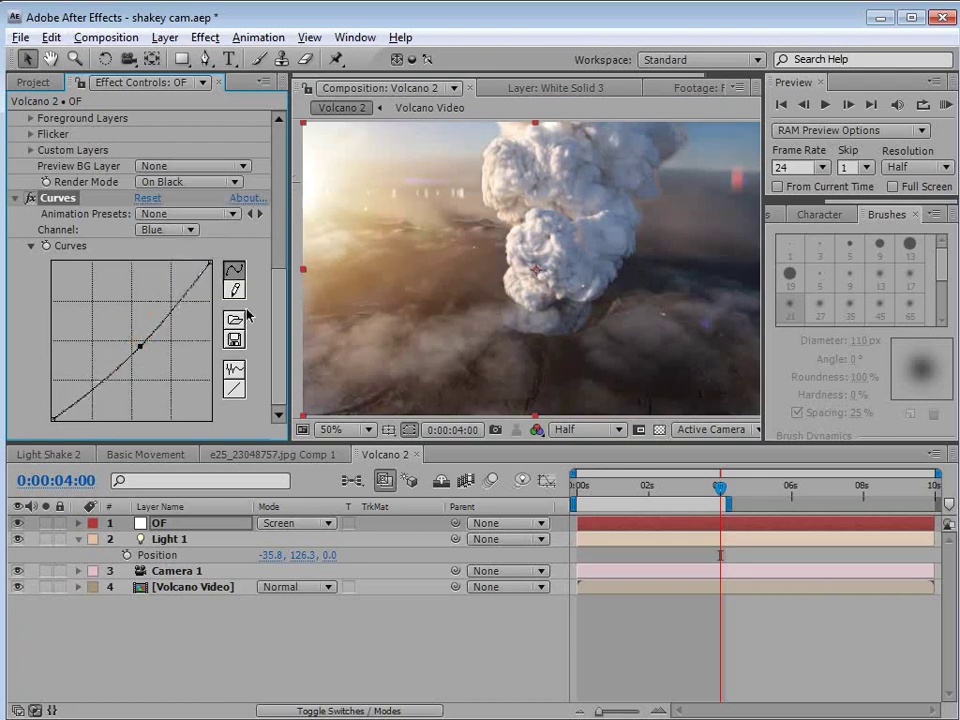
Step: Go to the start of the composition and move Light 1 farther outside the frame to about -82, 102
drag(720, 487, 577, 505)
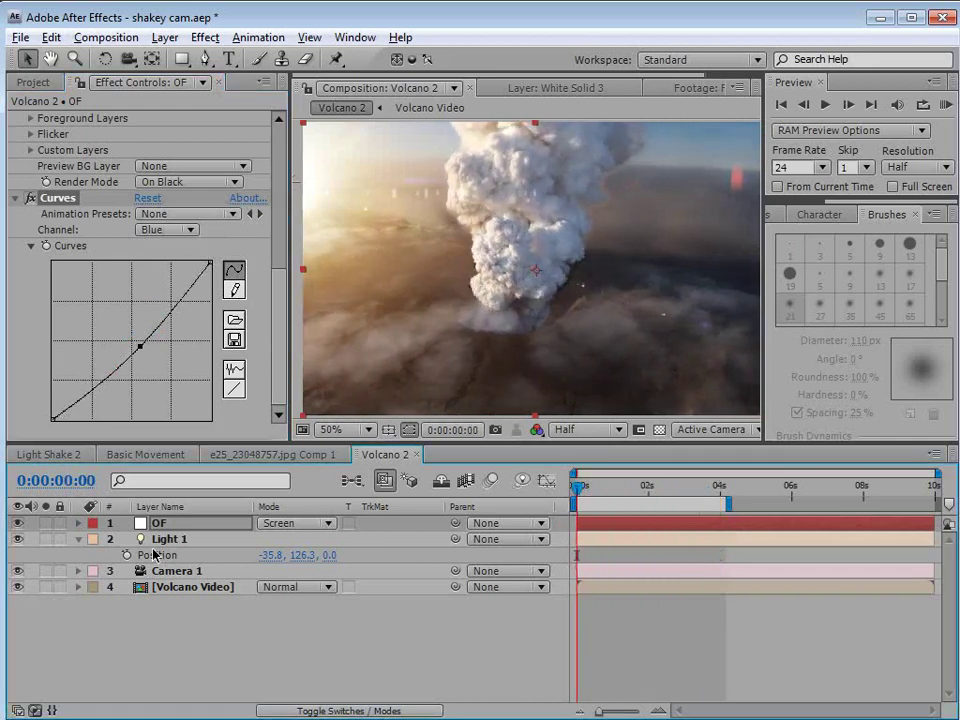
mouse_move(311, 214)
mouse_down()
mouse_move(315, 221)
mouse_move(287, 228)
mouse_move(302, 212)
mouse_up()
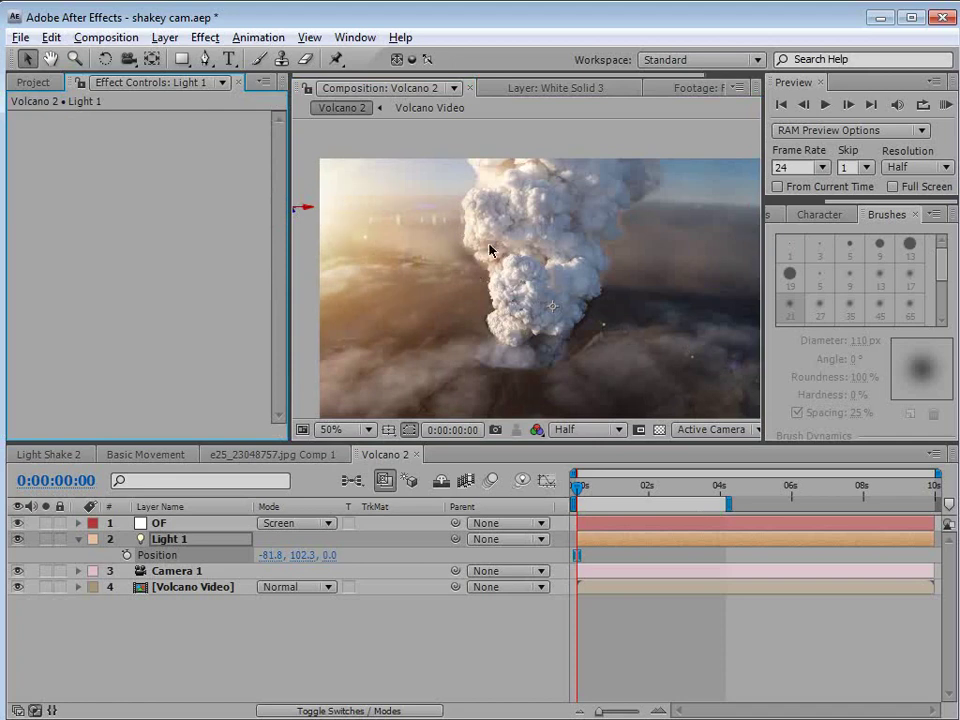
scroll(513, 270, up, 2)
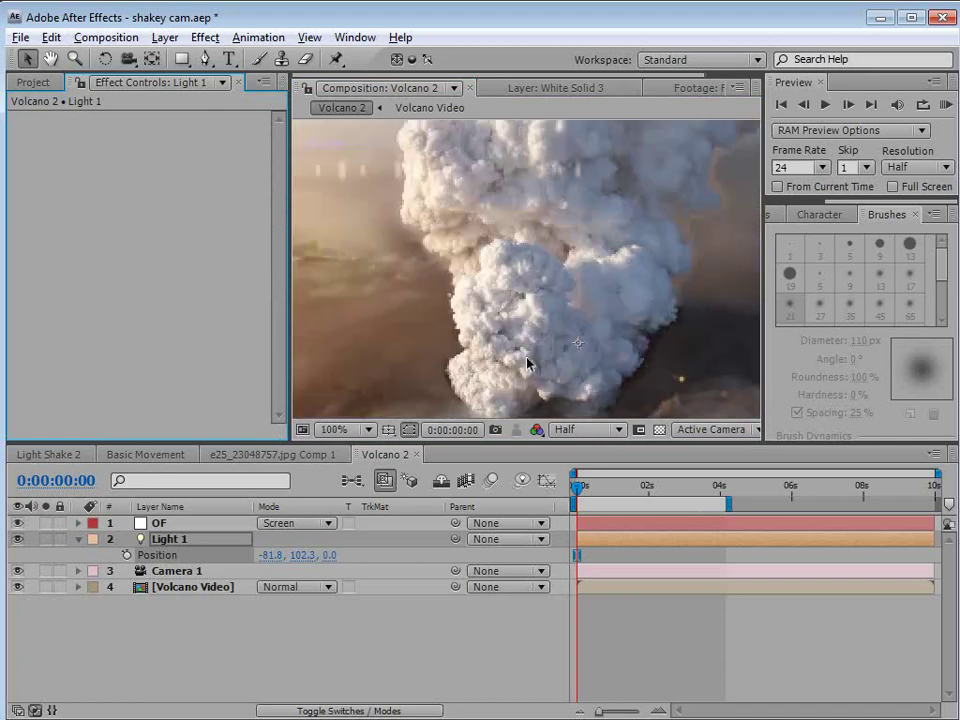
scroll(492, 278, down, 2)
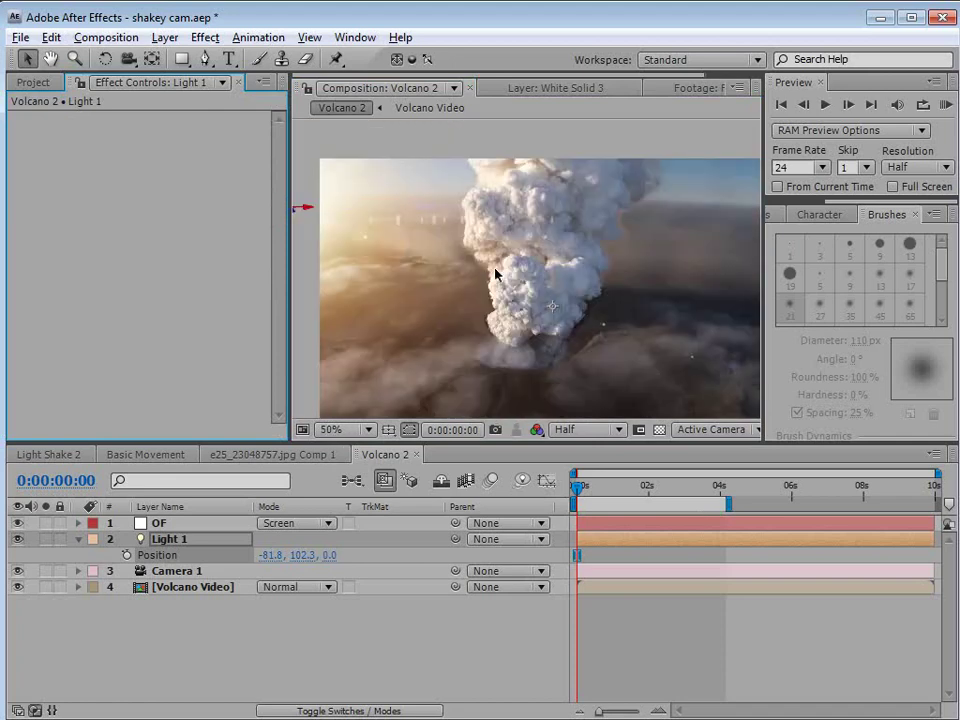
Step: Set the OF layer's Optical Flares flicker Speed to 20 and Amount to 25
double_click(165, 523)
click(375, 88)
click(279, 214)
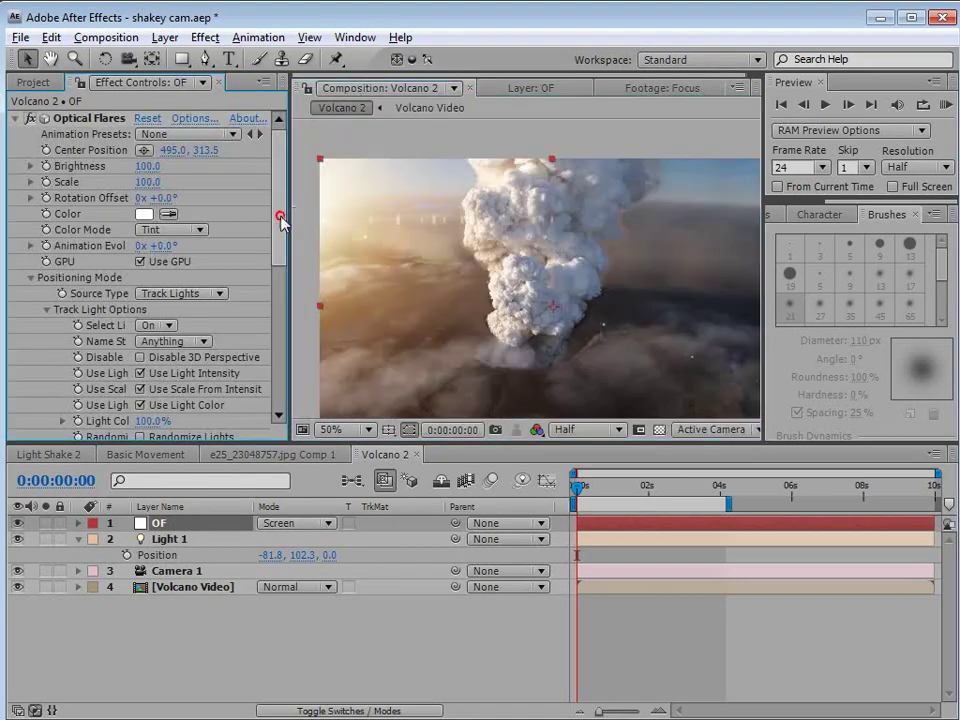
click(31, 278)
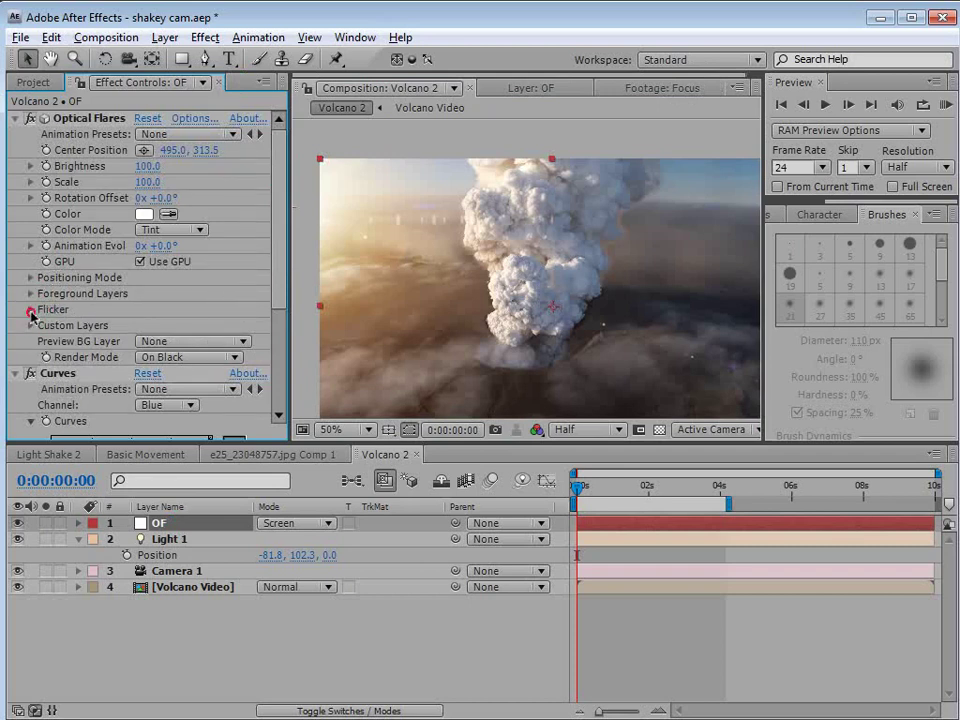
click(31, 311)
click(141, 342)
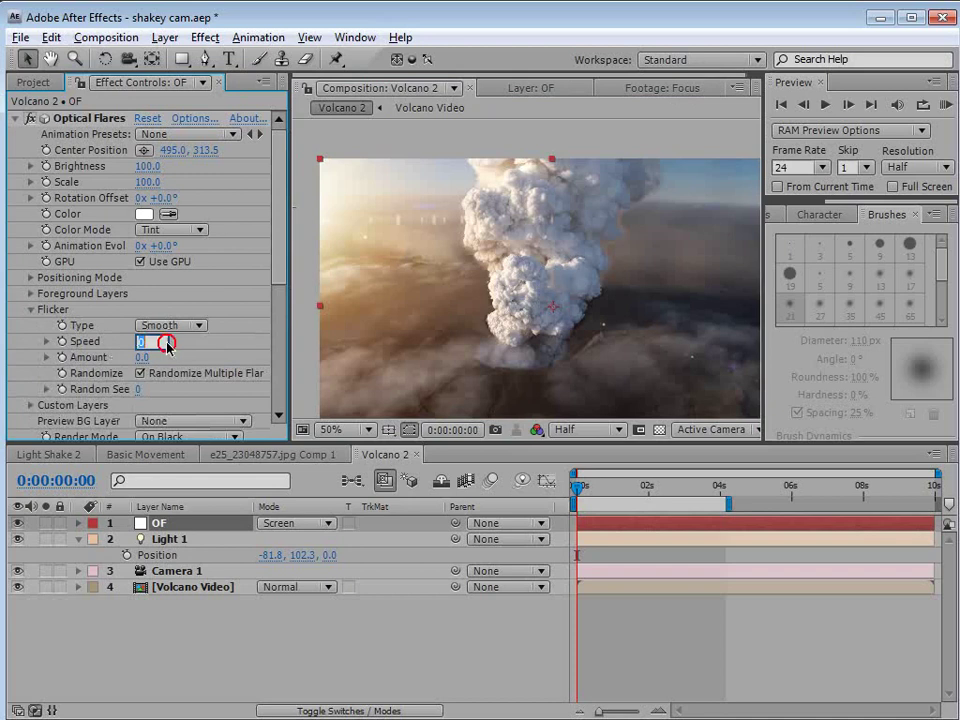
text(20)
key(Return)
click(141, 357)
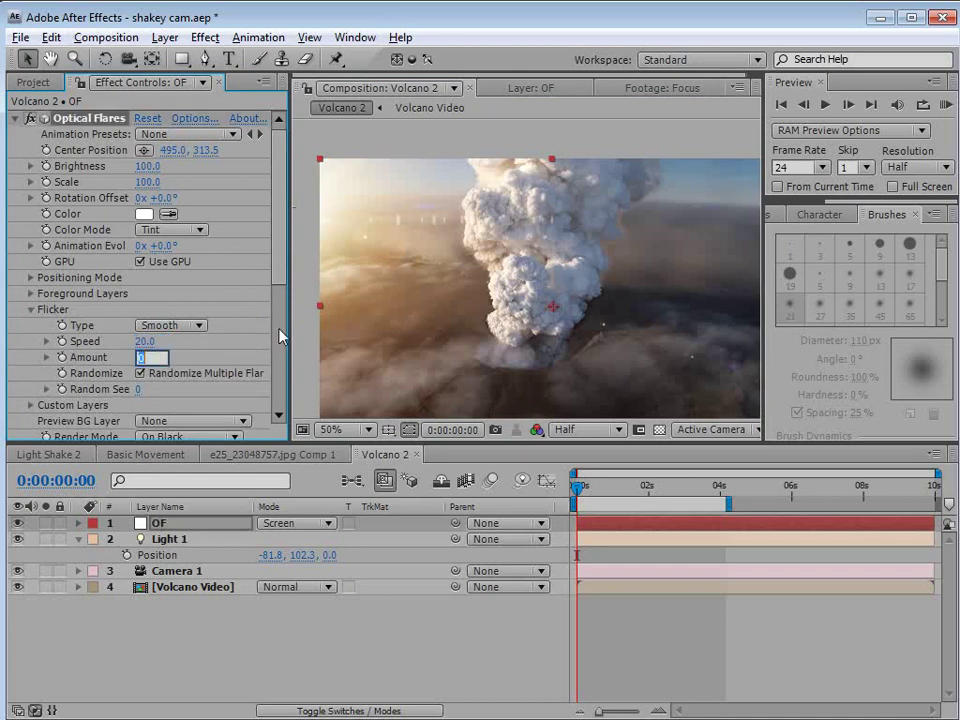
key(Return)
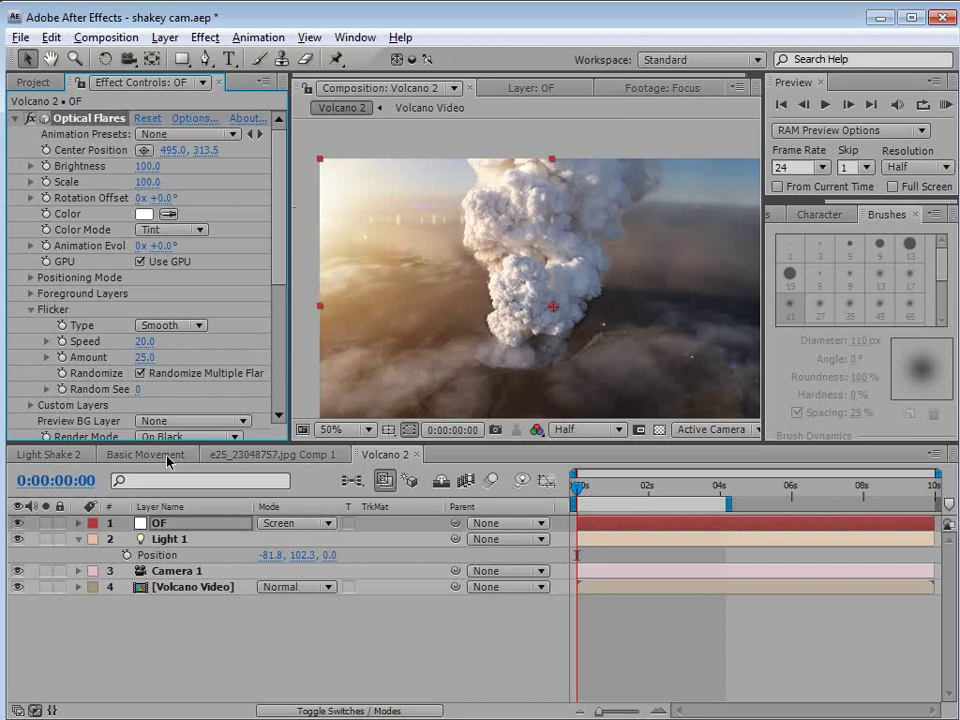
Step: Solo the OF layer, scrub to about 0:00:01:18 to check the flare's flicker, and turn solo off
click(45, 523)
drag(575, 486, 638, 511)
click(45, 523)
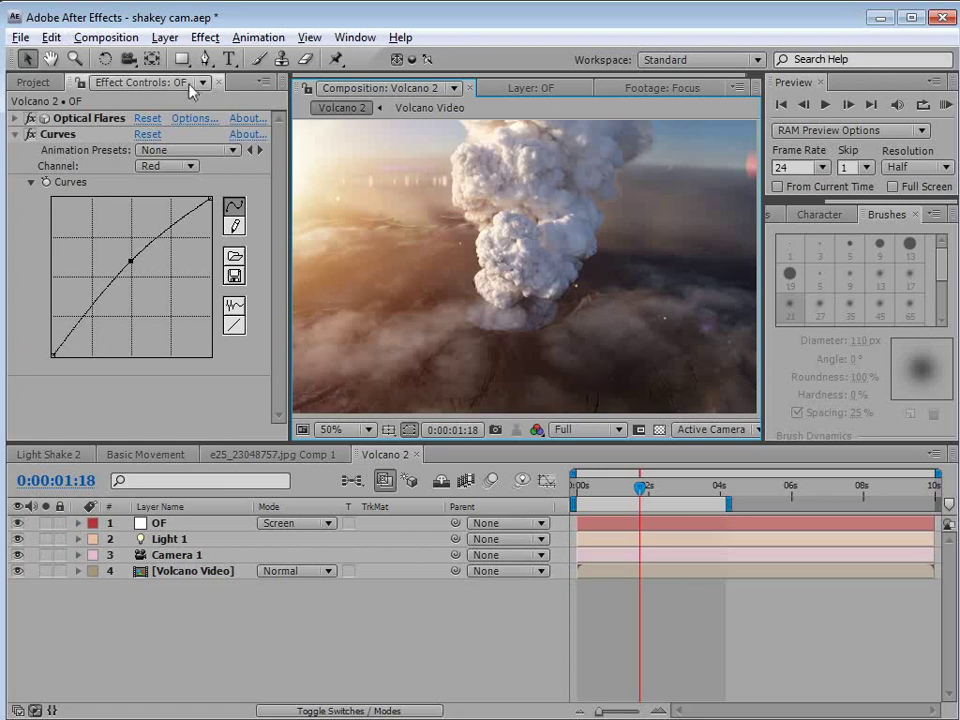
Step: Create a new white solid at composition size, 990 by 627 px
click(165, 37)
mouse_move(190, 58)
click(513, 80)
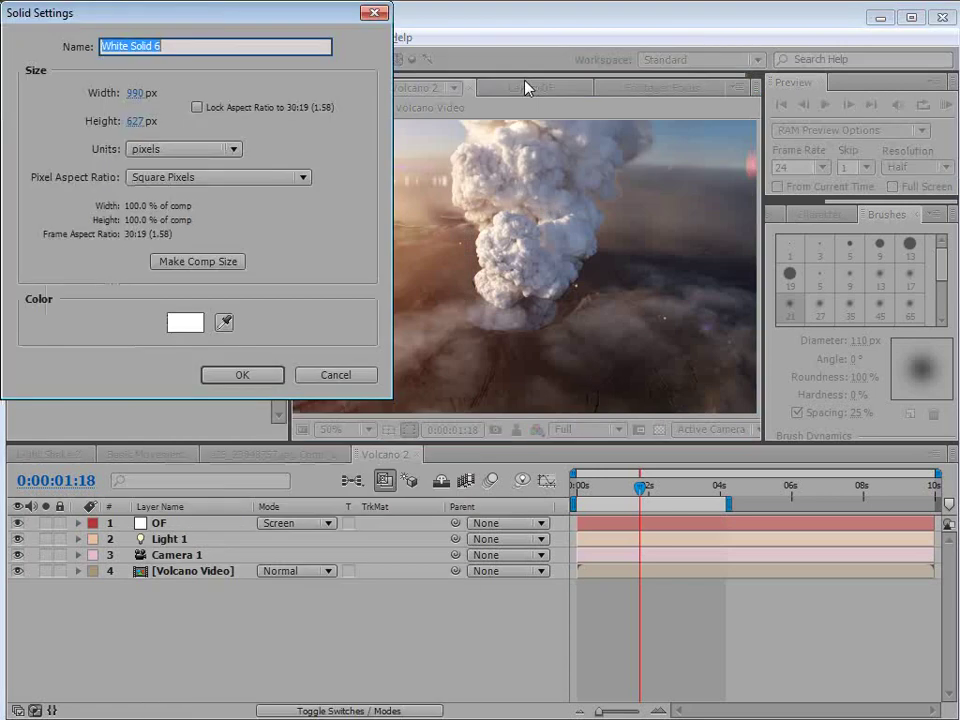
click(224, 261)
click(242, 377)
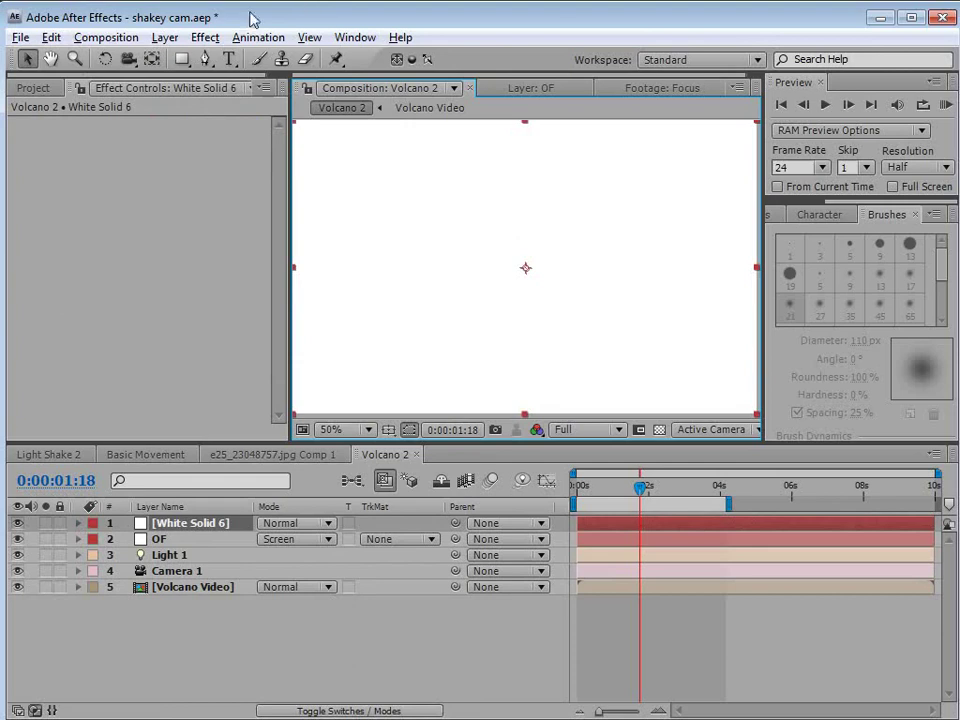
Step: Apply the CC Particle World effect to White Solid 6 and set its Grid to Off
click(205, 37)
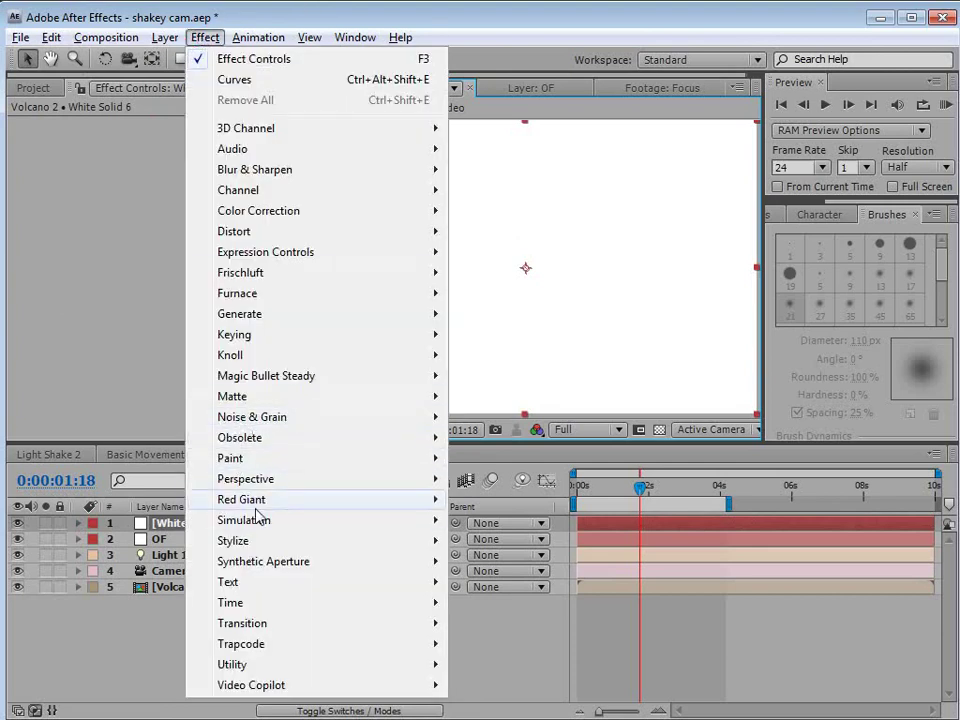
mouse_move(257, 518)
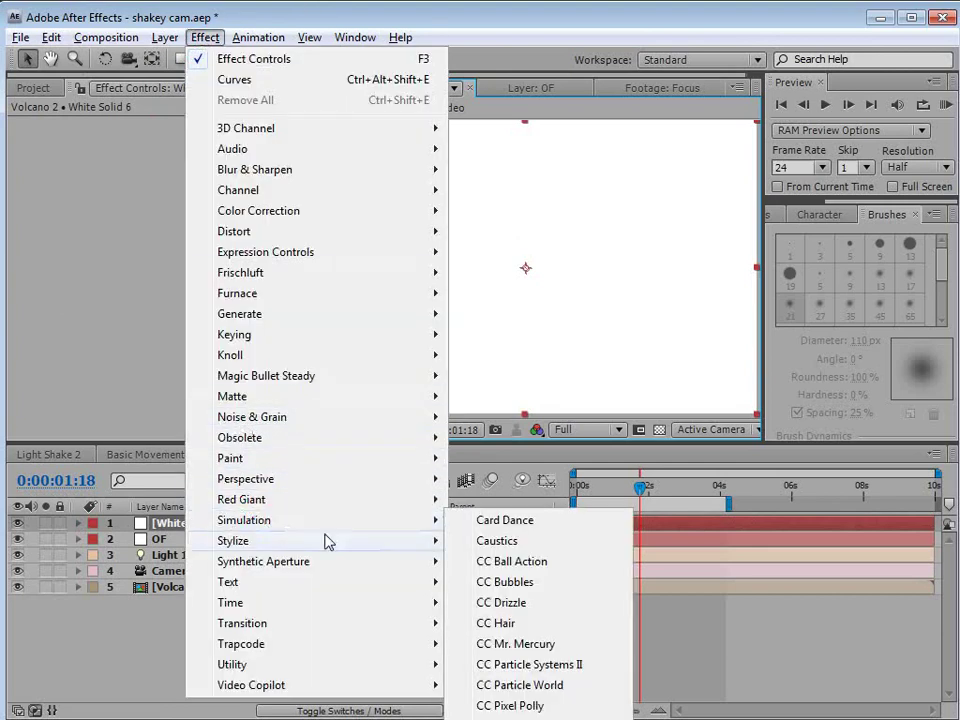
click(545, 688)
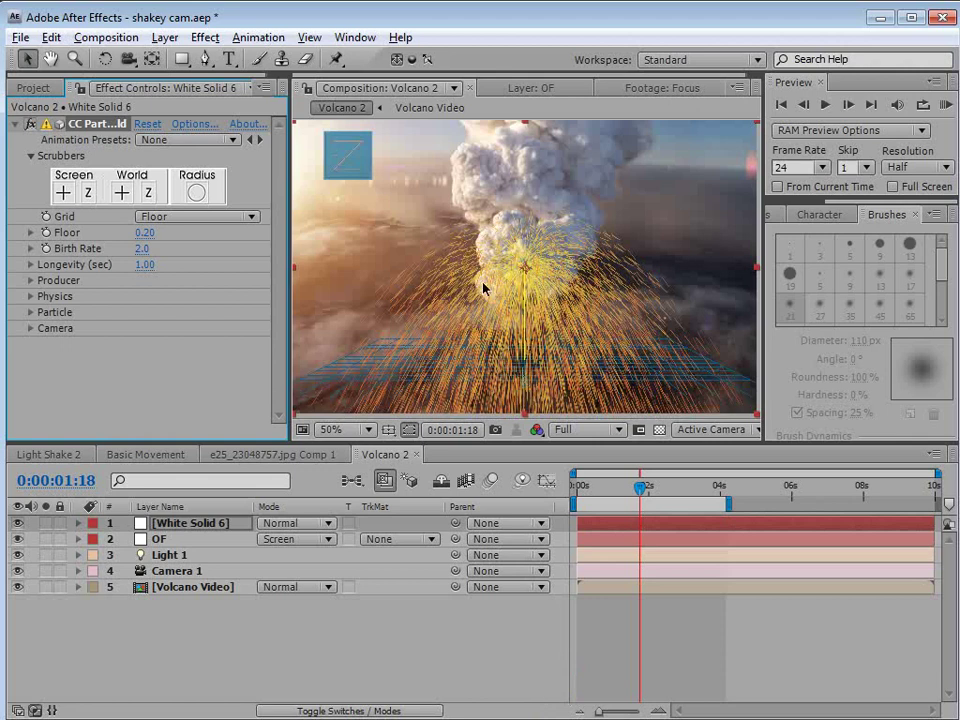
click(173, 217)
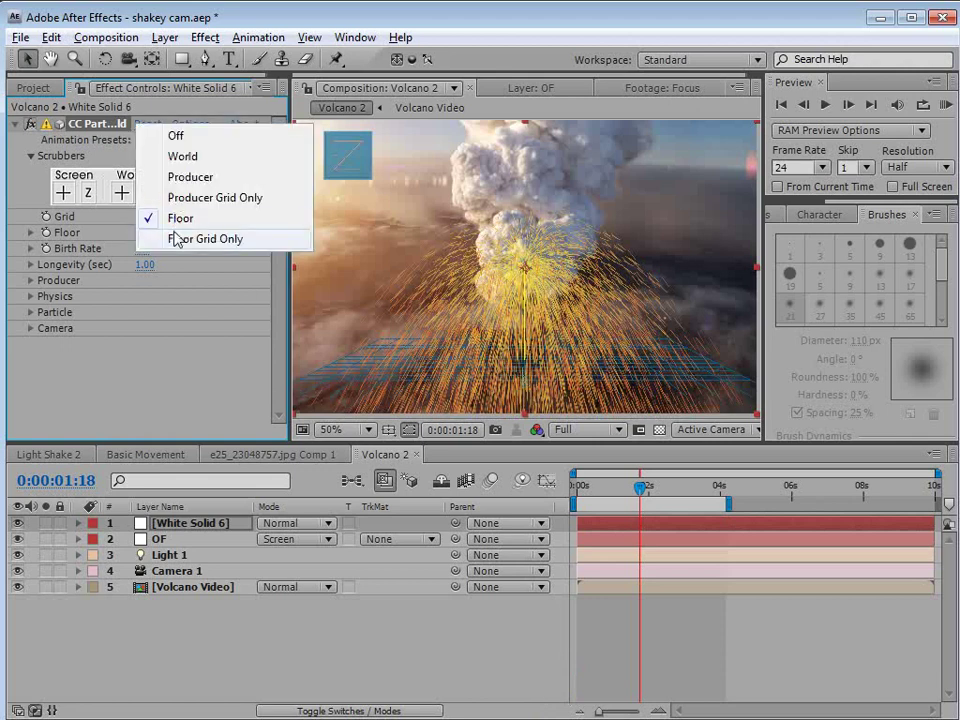
click(187, 143)
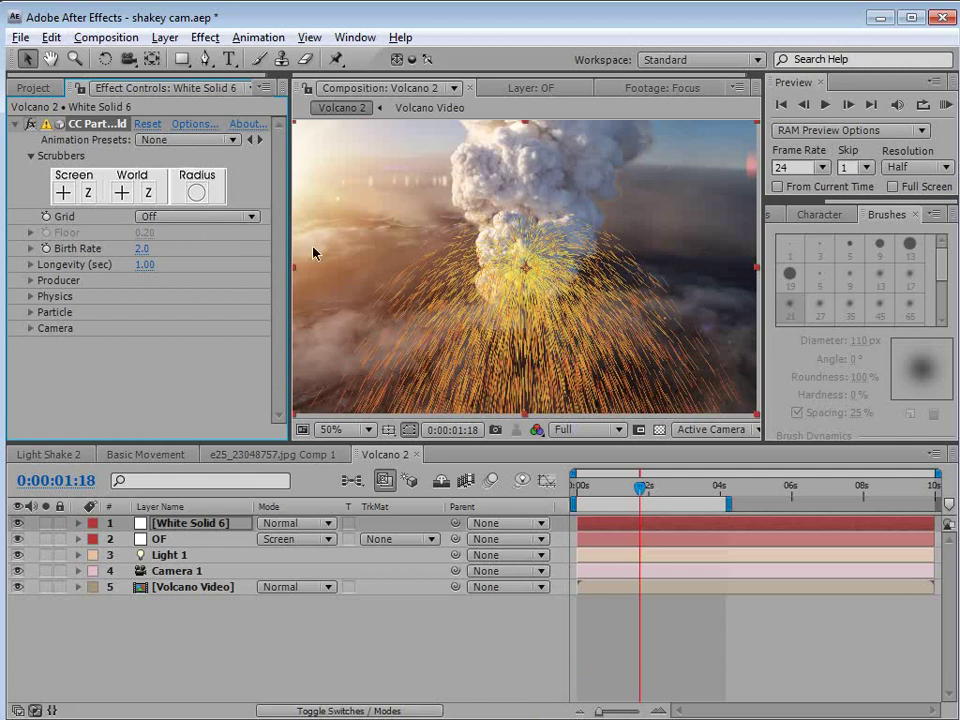
Step: Widen the particle Producer to Radius X 1.4, Radius Y 0.7 and Radius Z 1.0
click(31, 282)
mouse_move(150, 360)
mouse_down()
mouse_move(178, 358)
mouse_move(143, 380)
mouse_move(246, 360)
mouse_move(161, 347)
mouse_move(220, 339)
mouse_up()
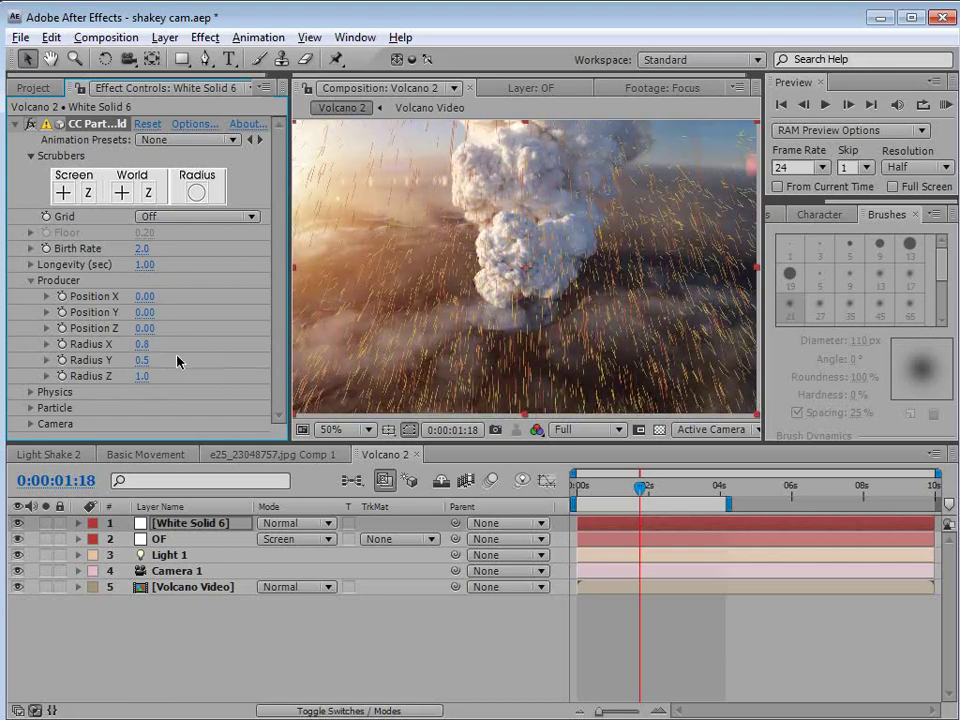
mouse_move(141, 339)
mouse_down()
mouse_move(180, 341)
mouse_move(155, 358)
mouse_up()
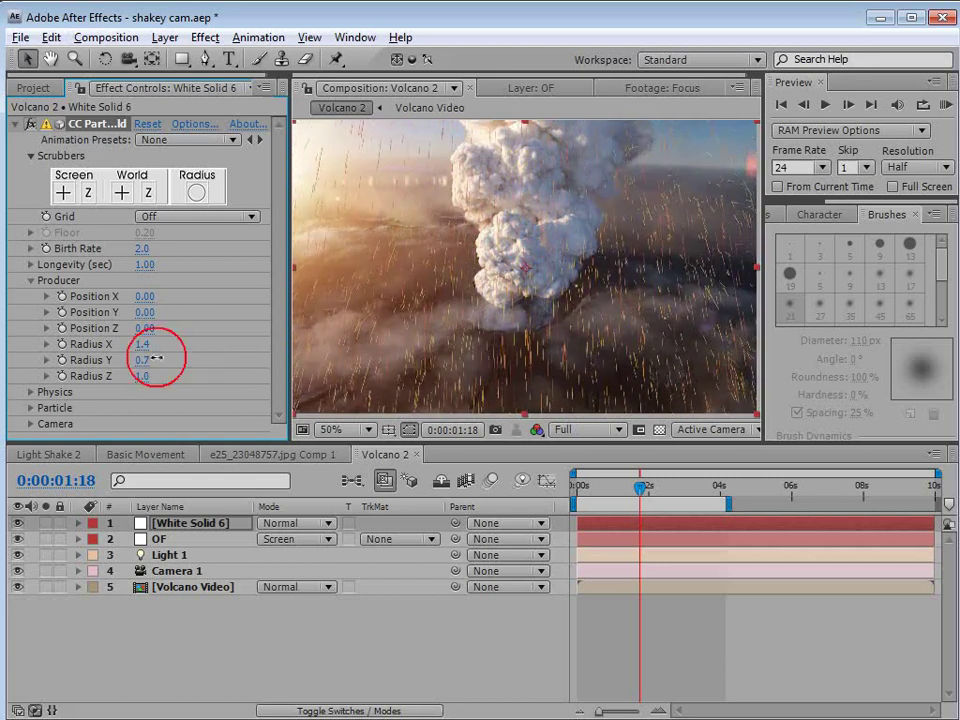
Step: In the particle Physics settings, set Velocity to 0.10 and Gravity to 0.05
click(31, 392)
mouse_move(145, 352)
mouse_down()
mouse_move(75, 366)
mouse_move(82, 370)
mouse_up()
click(162, 349)
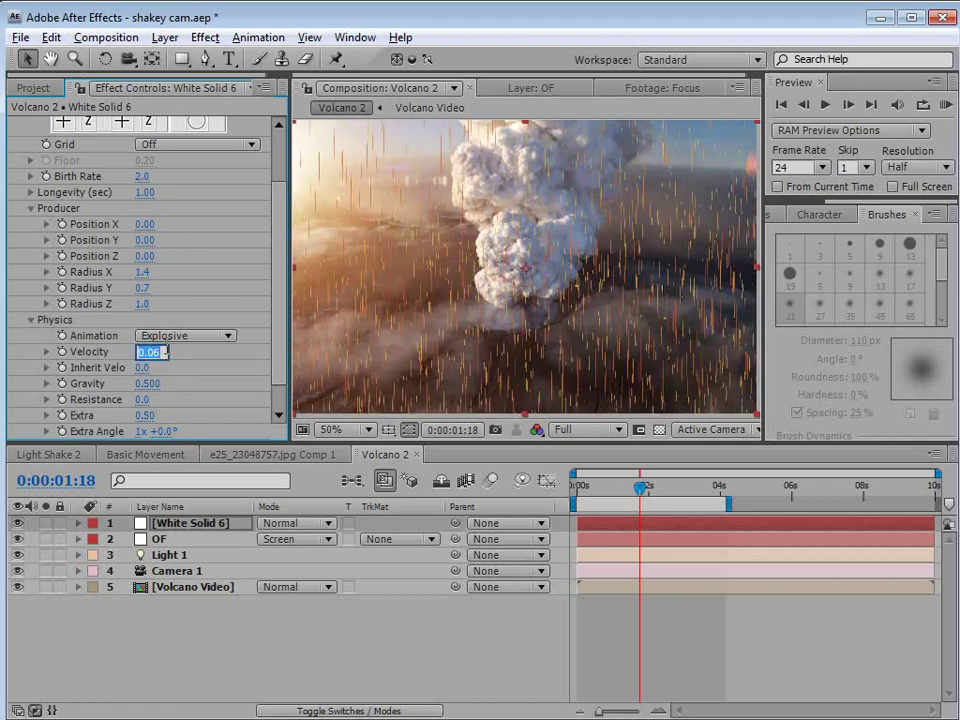
key(Return)
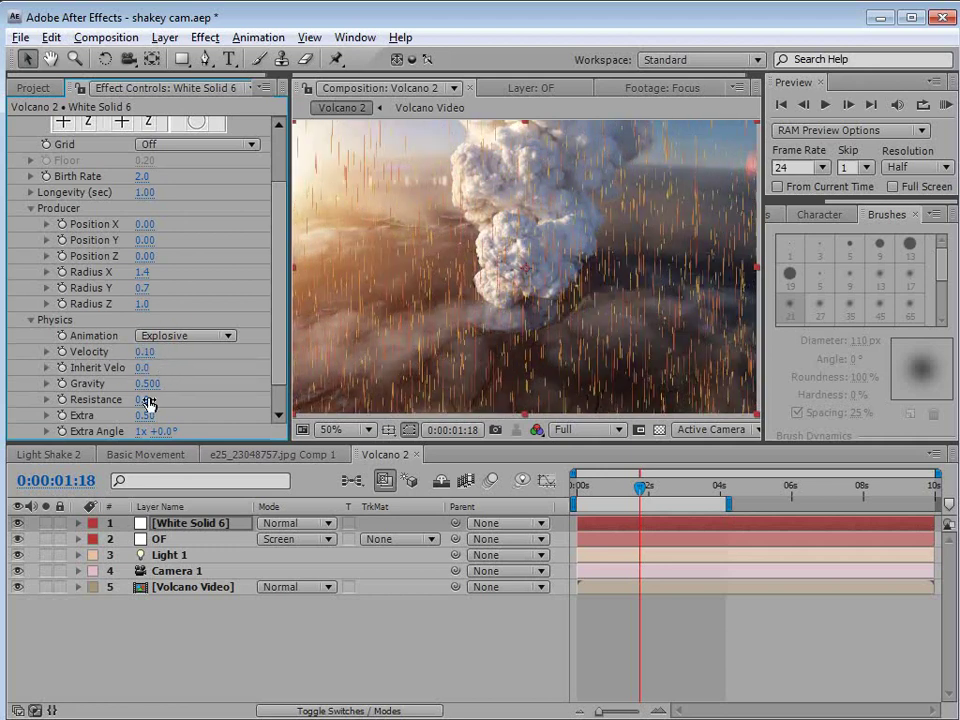
click(147, 383)
text(.0)
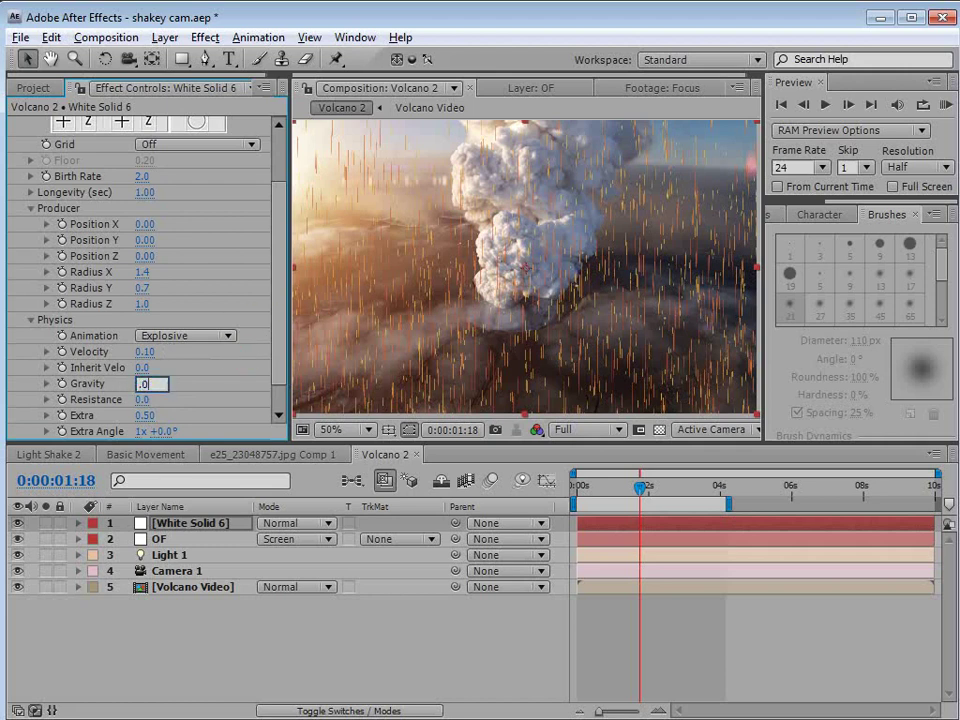
text(5)
key(Return)
Step: Solo the White Solid 6 layer and change its Particle Type to Faded Sphere
mouse_move(640, 486)
mouse_down()
mouse_move(606, 486)
mouse_move(655, 488)
mouse_move(633, 500)
mouse_up()
click(45, 523)
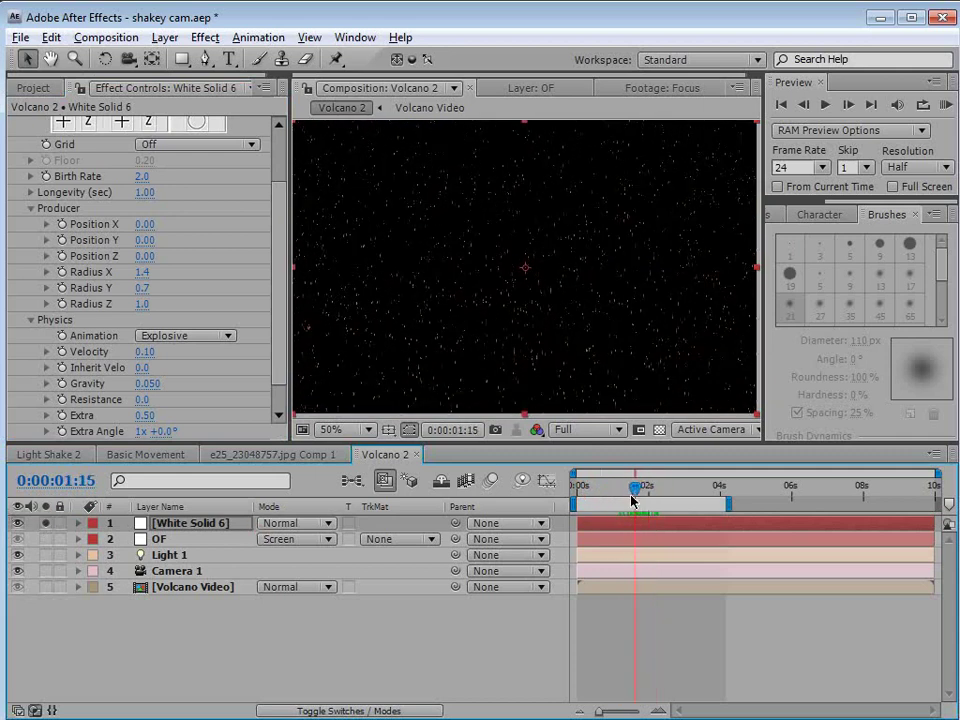
drag(276, 322, 279, 343)
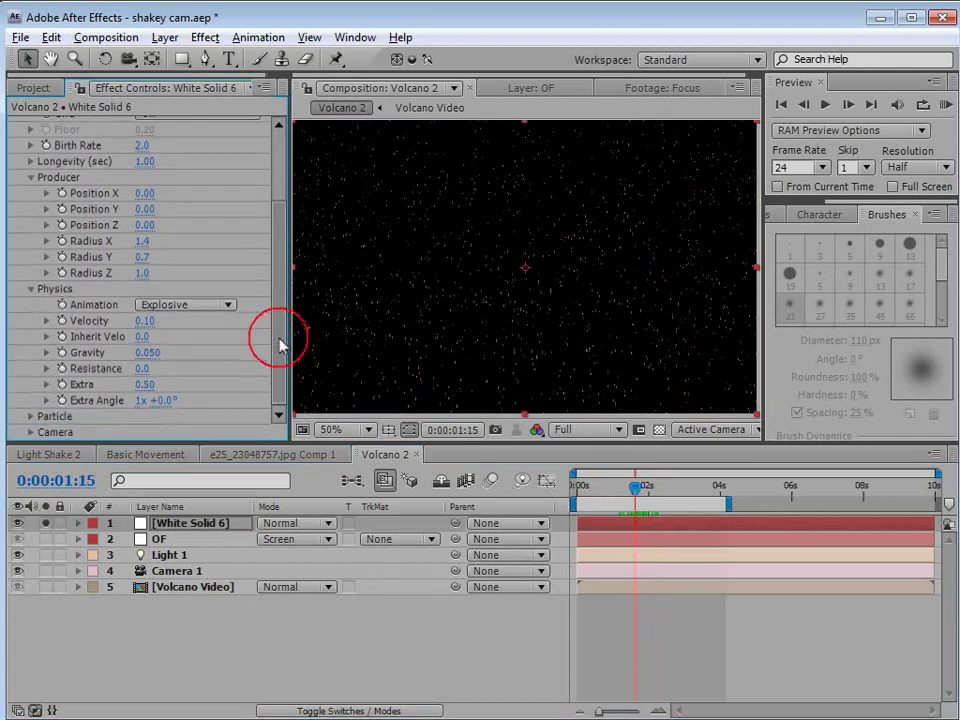
click(29, 415)
click(150, 193)
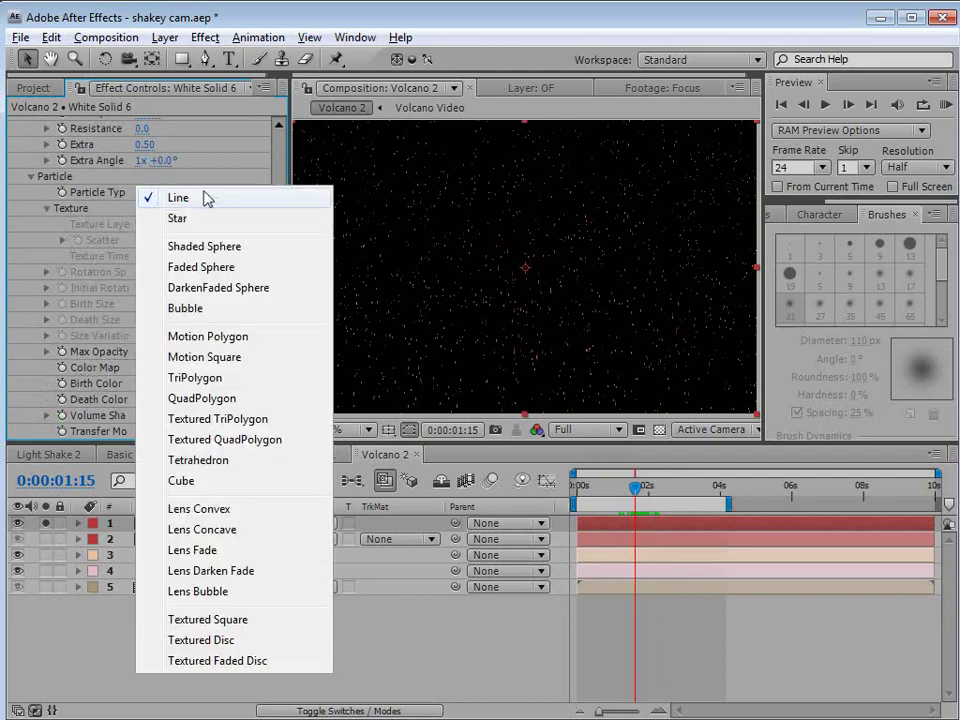
click(237, 270)
Step: Set the particles' Longevity to 3 seconds
drag(280, 333, 279, 208)
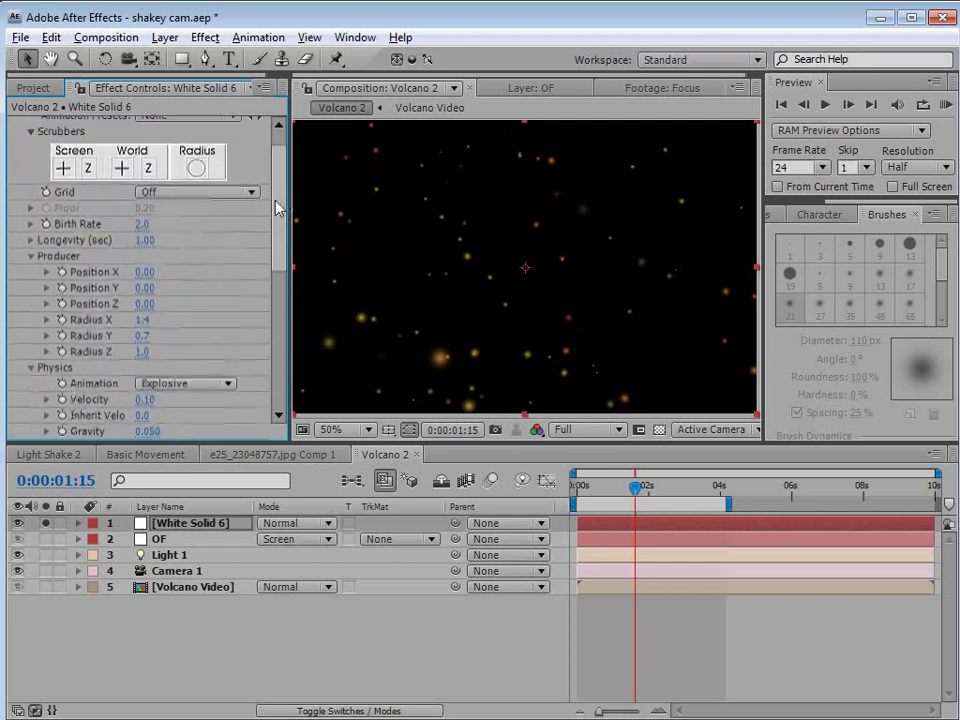
click(143, 241)
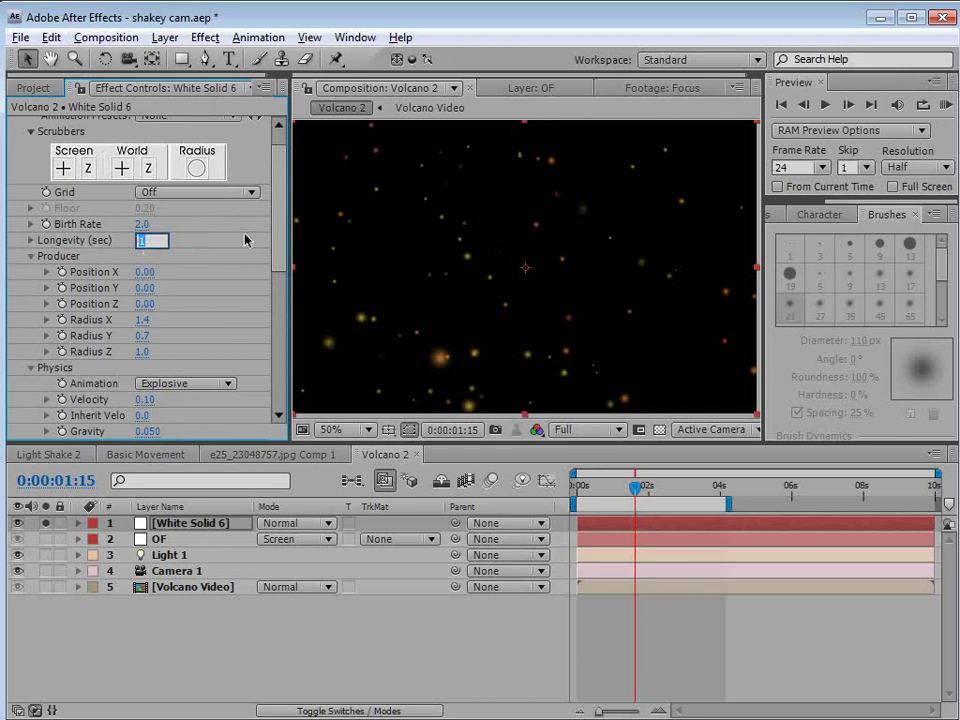
key(Return)
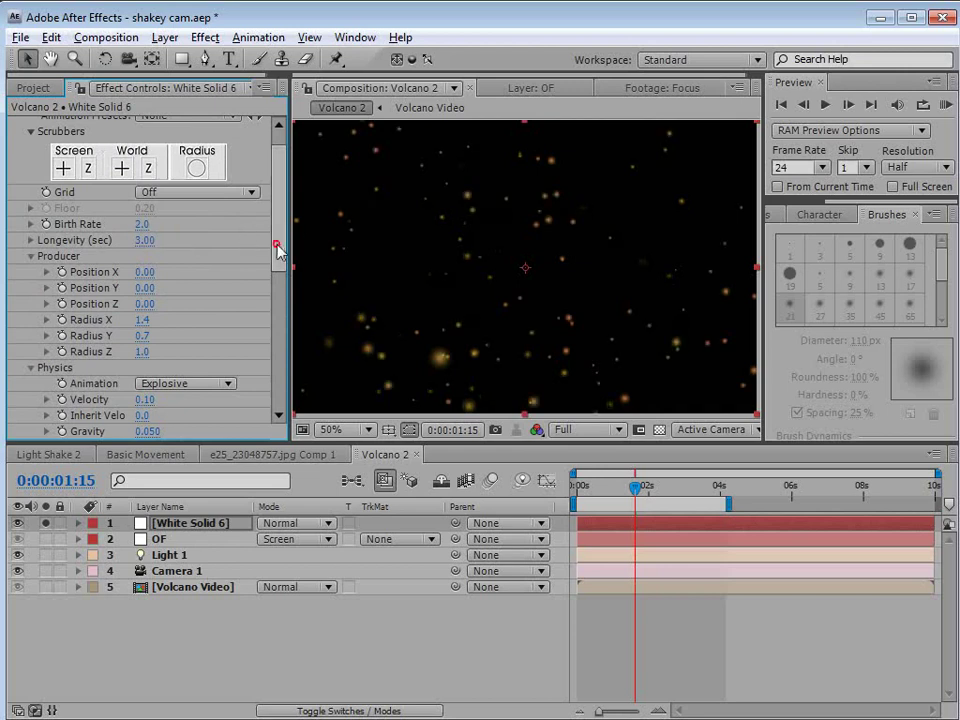
Step: Enable Force Motionblur in the rendering options of the CC Particle World effect
scroll(279, 249, up, 2)
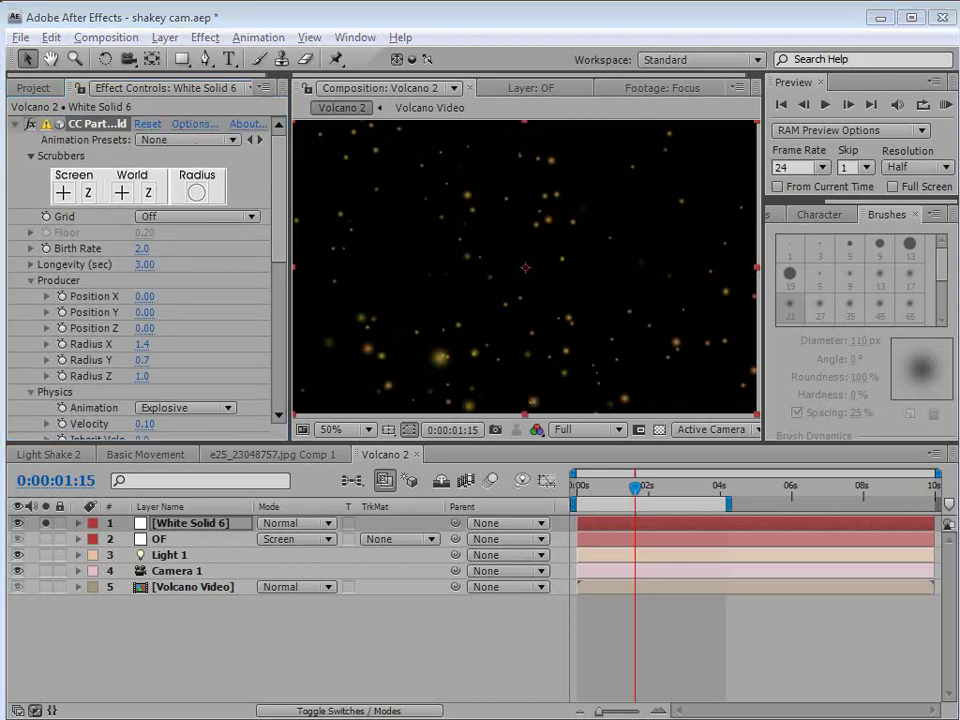
click(194, 124)
click(360, 333)
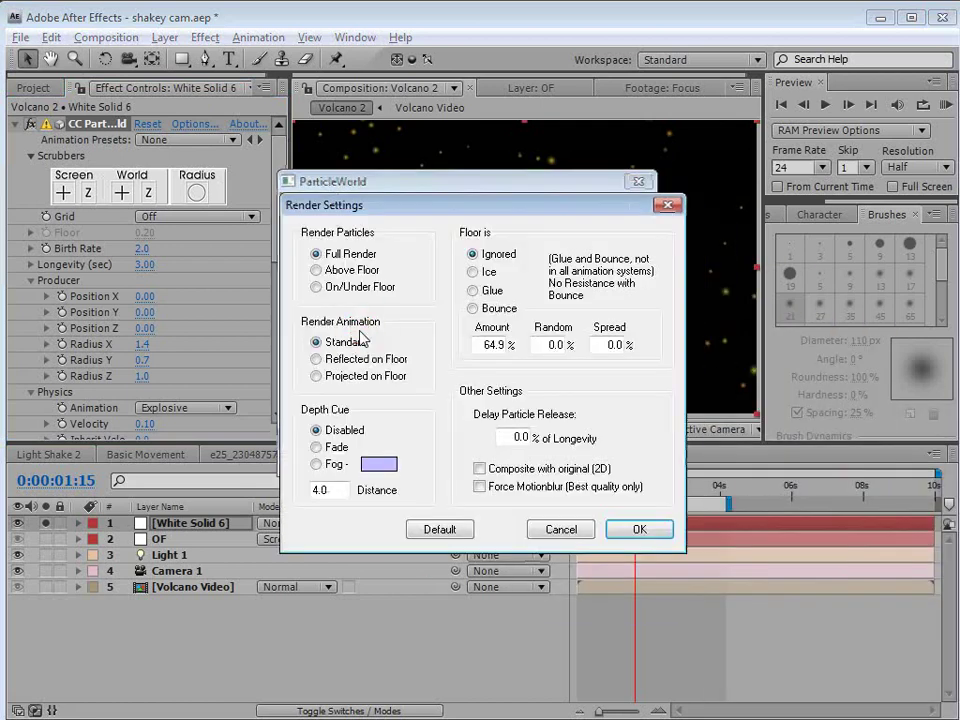
click(480, 487)
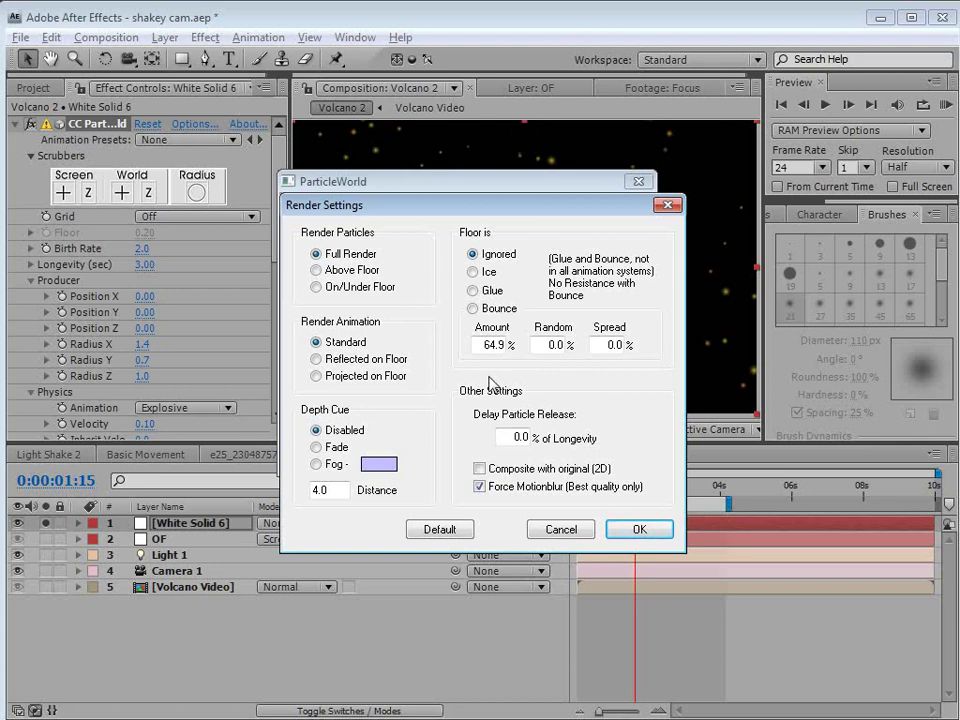
drag(339, 208, 308, 152)
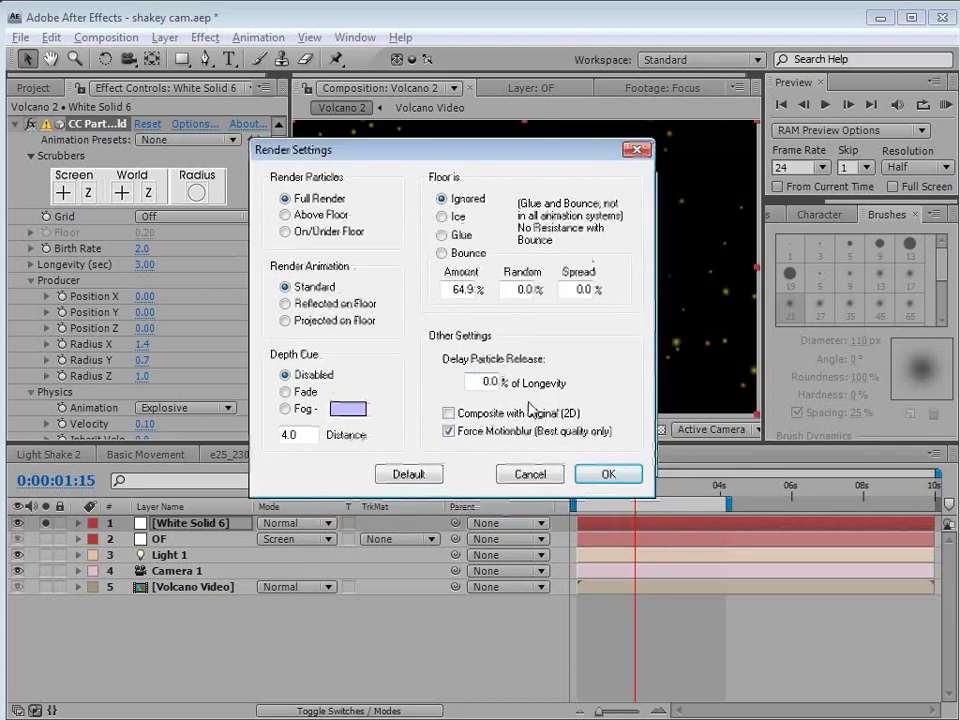
click(608, 473)
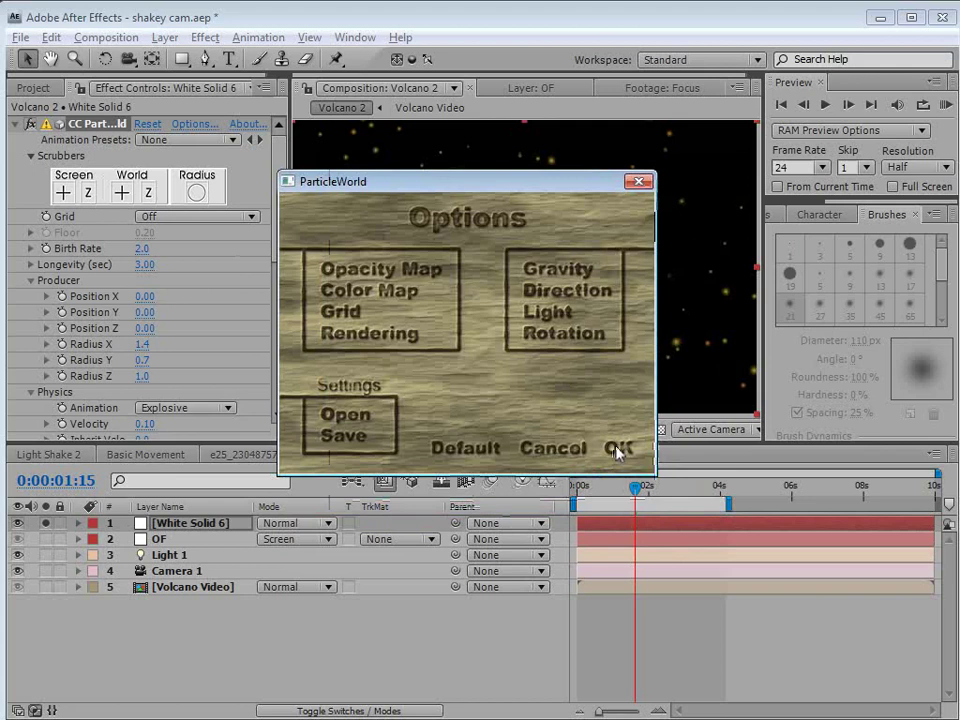
click(617, 450)
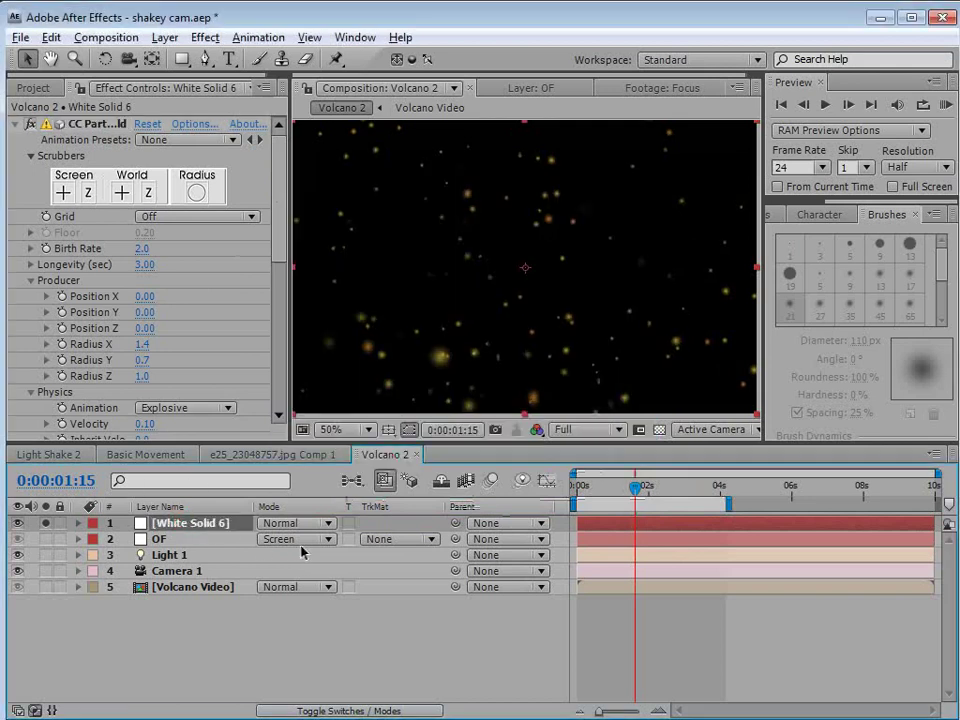
key(F4)
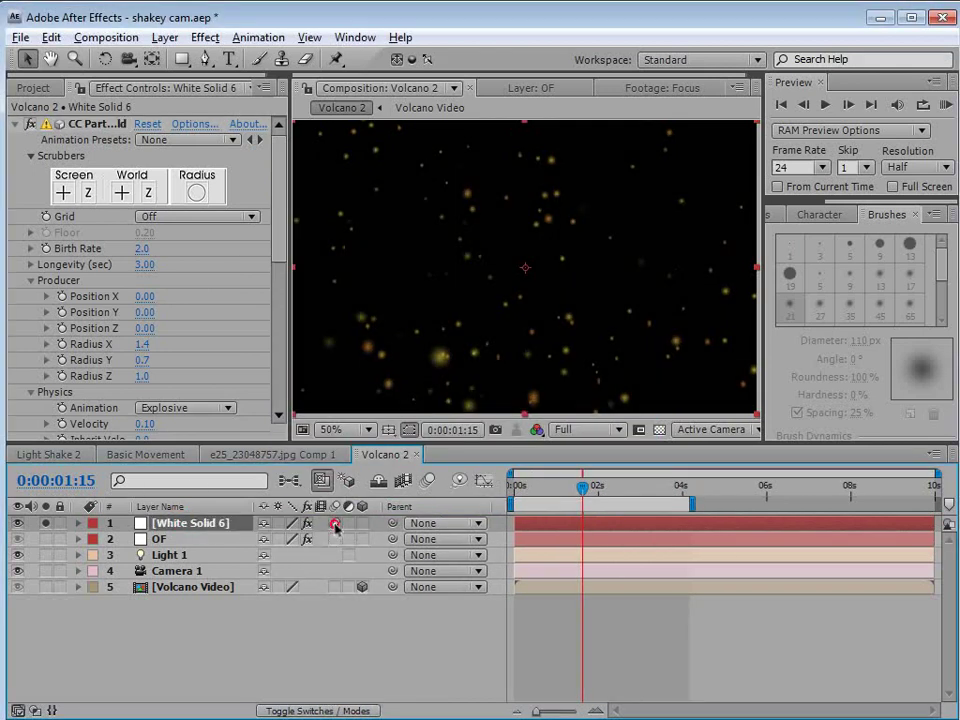
click(429, 484)
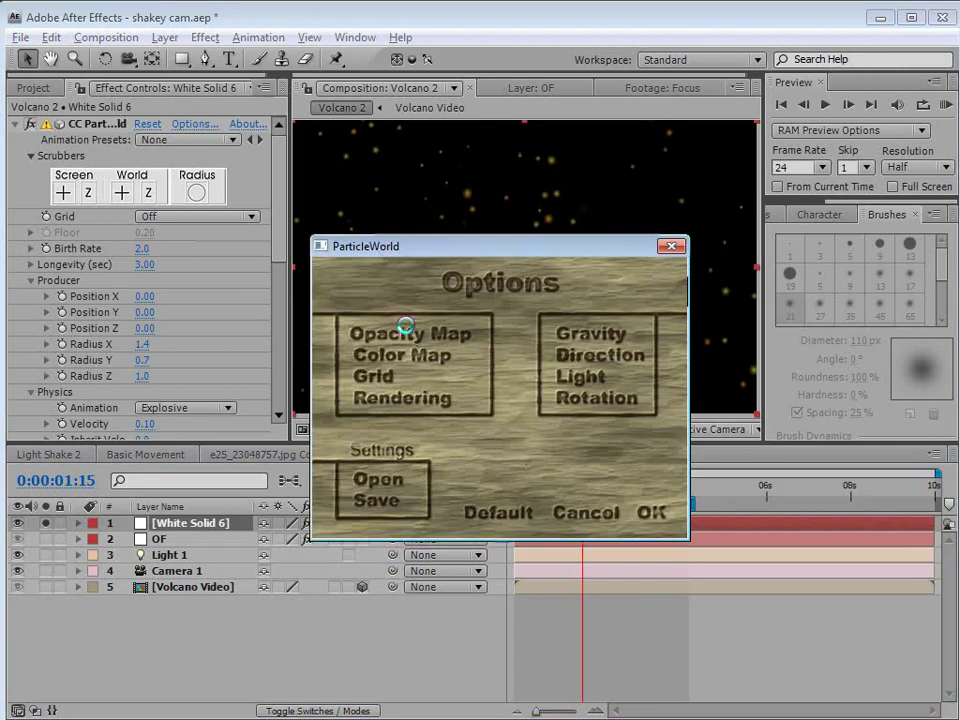
click(407, 328)
click(523, 490)
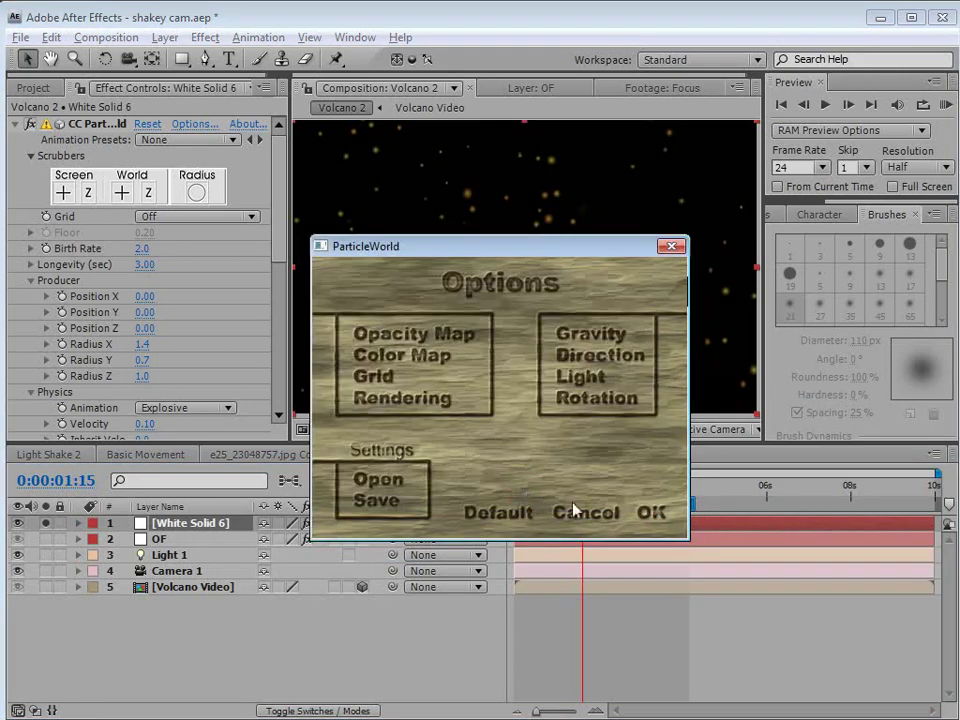
click(578, 517)
Step: Shift the White Solid 6 layer about 2 seconds earlier so it starts before the composition begins
mouse_move(582, 494)
mouse_down()
mouse_move(624, 494)
mouse_move(579, 494)
mouse_move(530, 517)
mouse_move(574, 516)
mouse_up()
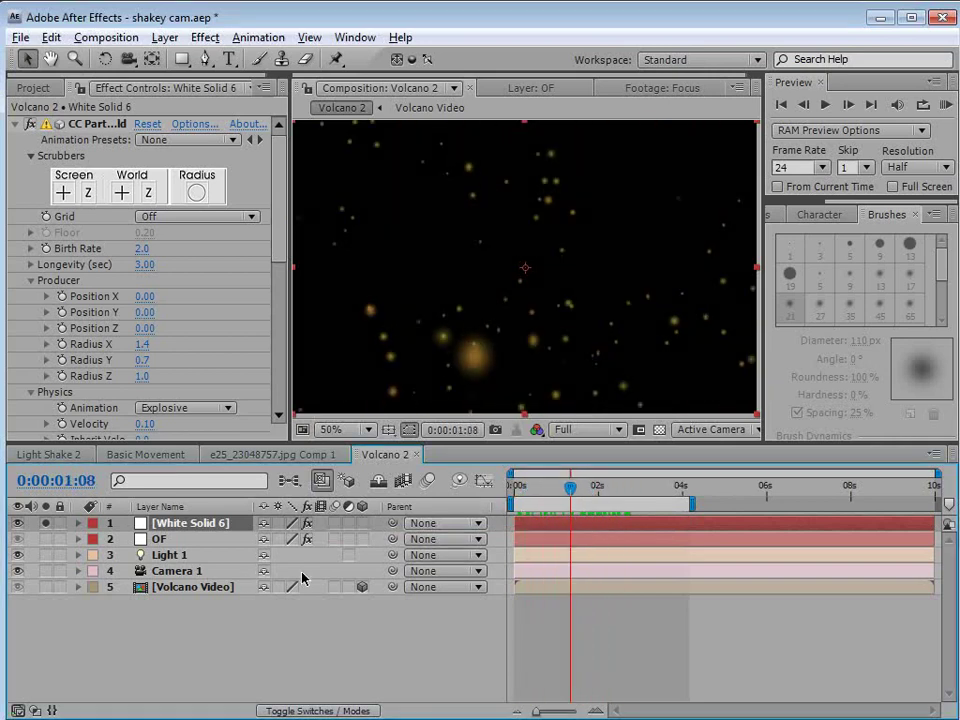
drag(705, 529, 611, 529)
Step: Set the White Solid 6 blending mode to Screen and turn off its solo
key(F4)
click(312, 535)
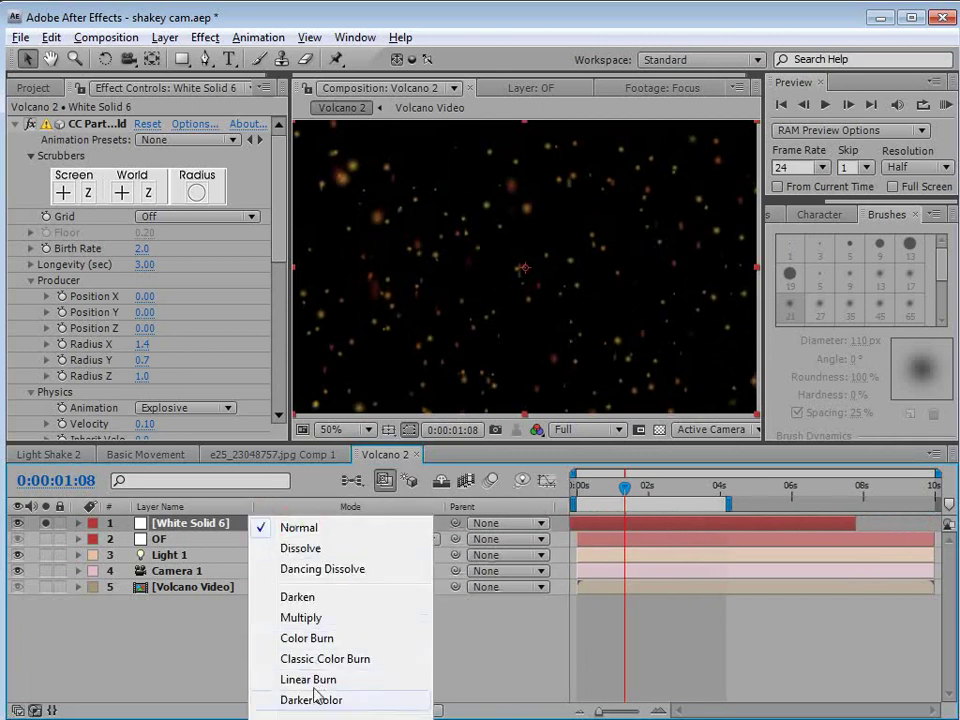
click(300, 717)
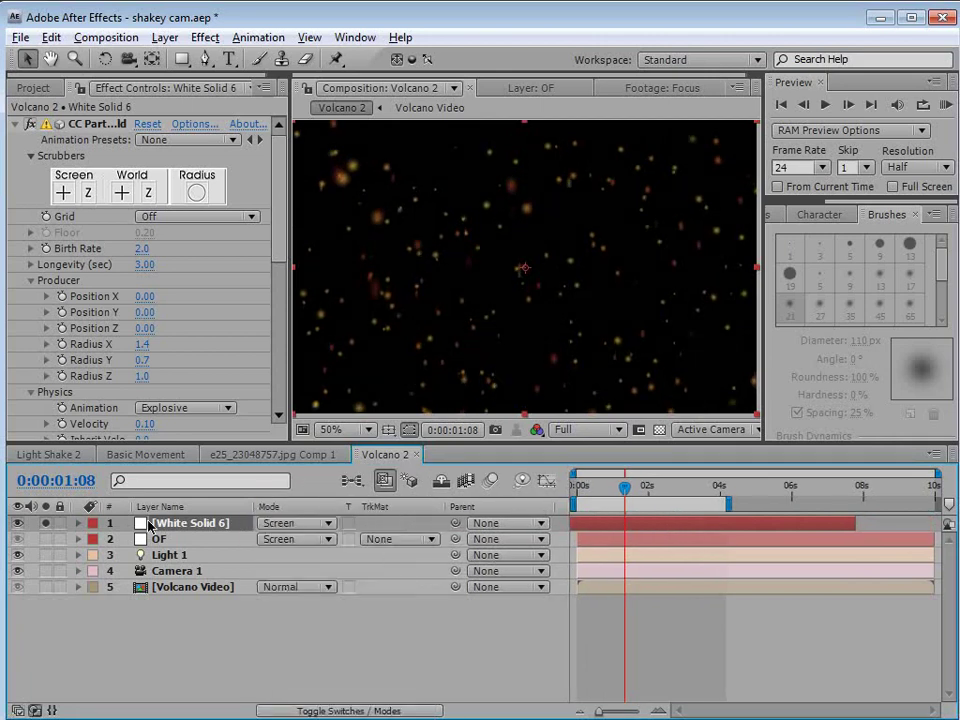
click(45, 523)
Step: Reduce the particles' Birth Size to 0.120 and Death Size to 0.050, and check another frame
drag(280, 236, 262, 348)
mouse_move(148, 358)
mouse_down()
mouse_move(128, 342)
mouse_move(139, 342)
mouse_up()
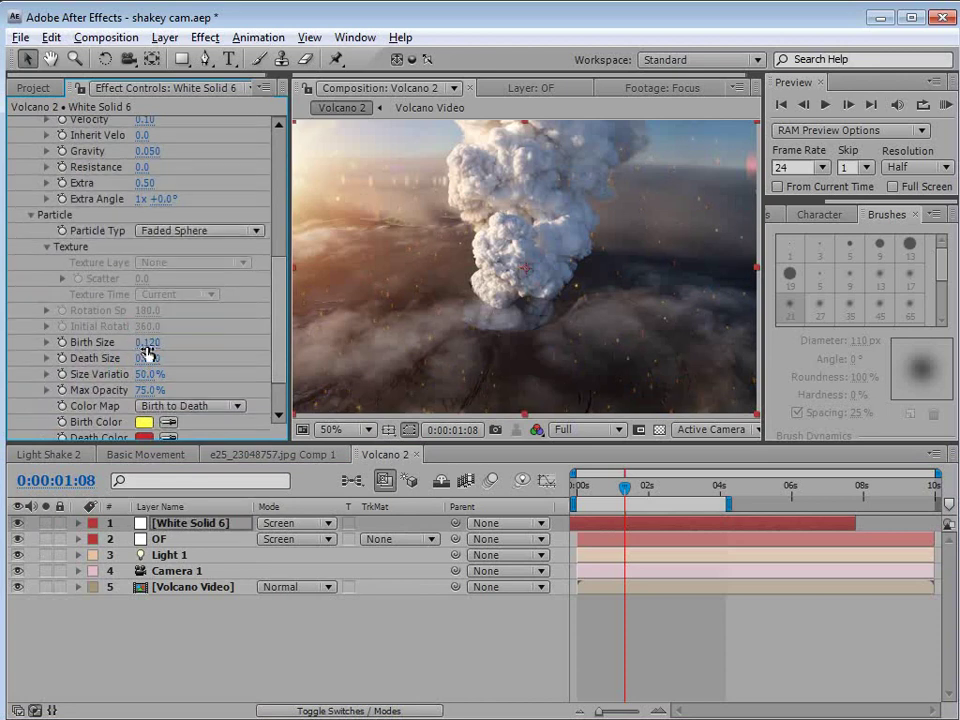
drag(150, 358, 147, 358)
drag(628, 491, 642, 489)
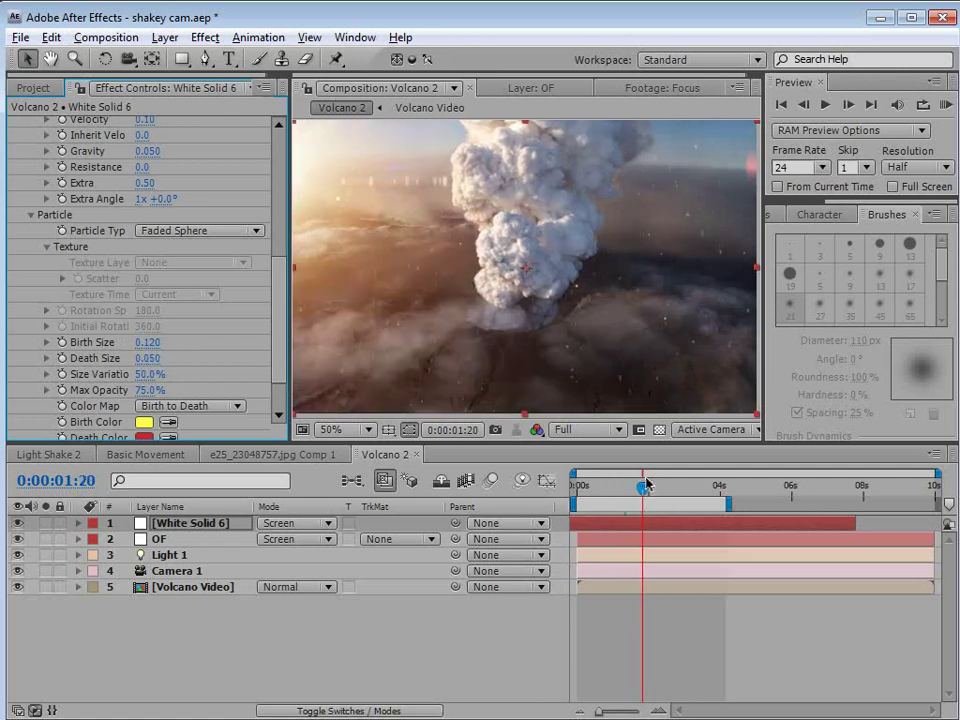
Step: Lower the White Solid 6 layer's opacity to 62% and check the particles at a later frame
key(t)
drag(268, 540, 238, 545)
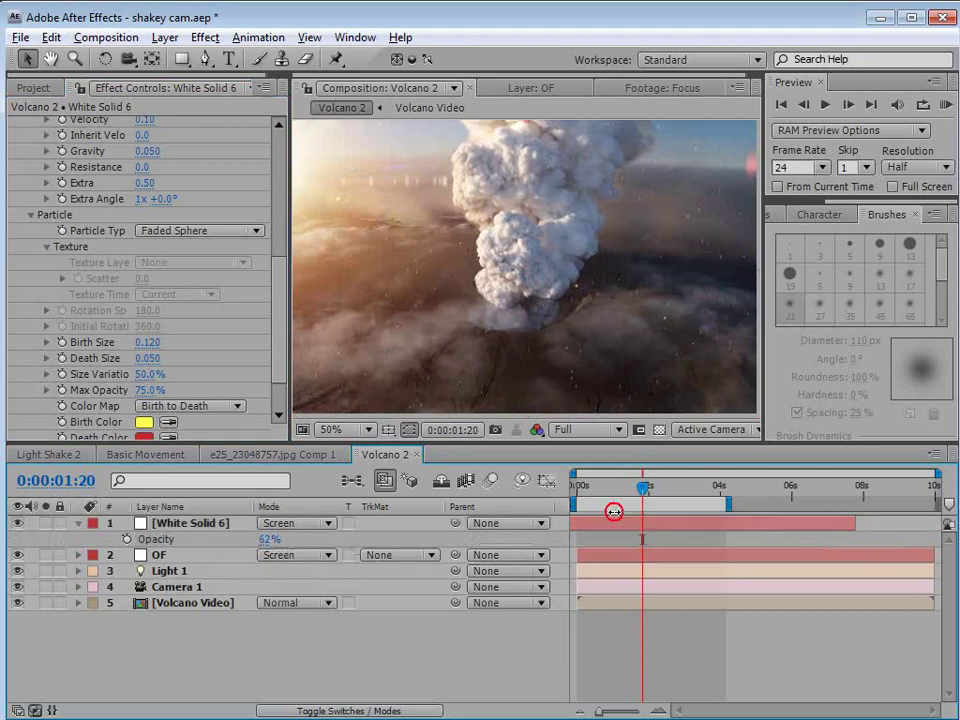
drag(645, 489, 675, 490)
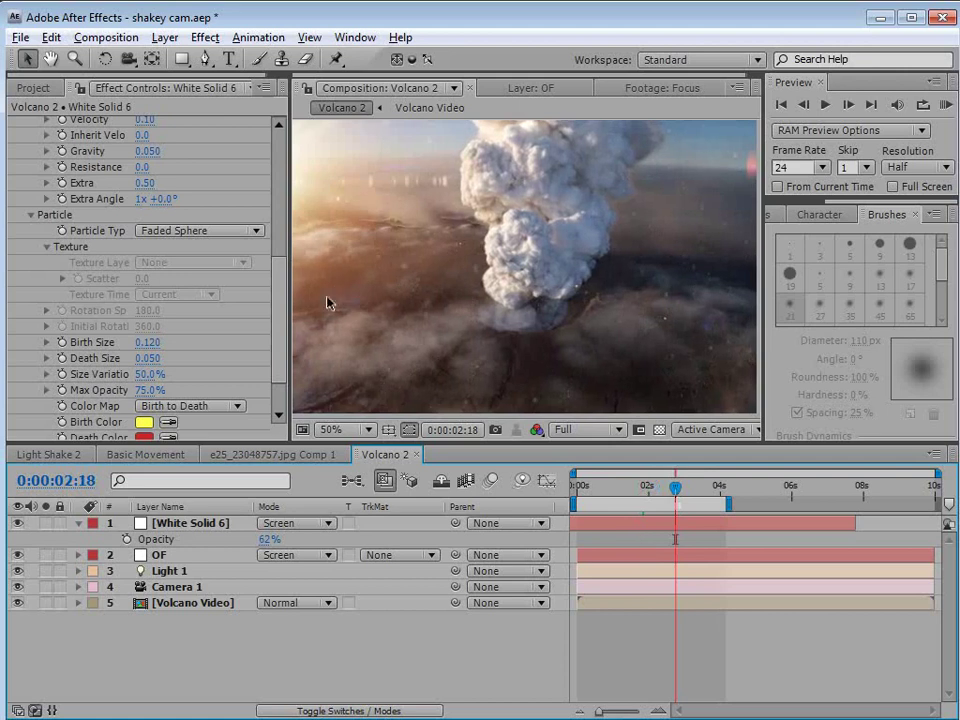
Step: Set the particles' Gravity to 0.01 and Velocity to 0.20, and scrub the timeline to check the motion
drag(279, 321, 281, 300)
click(148, 225)
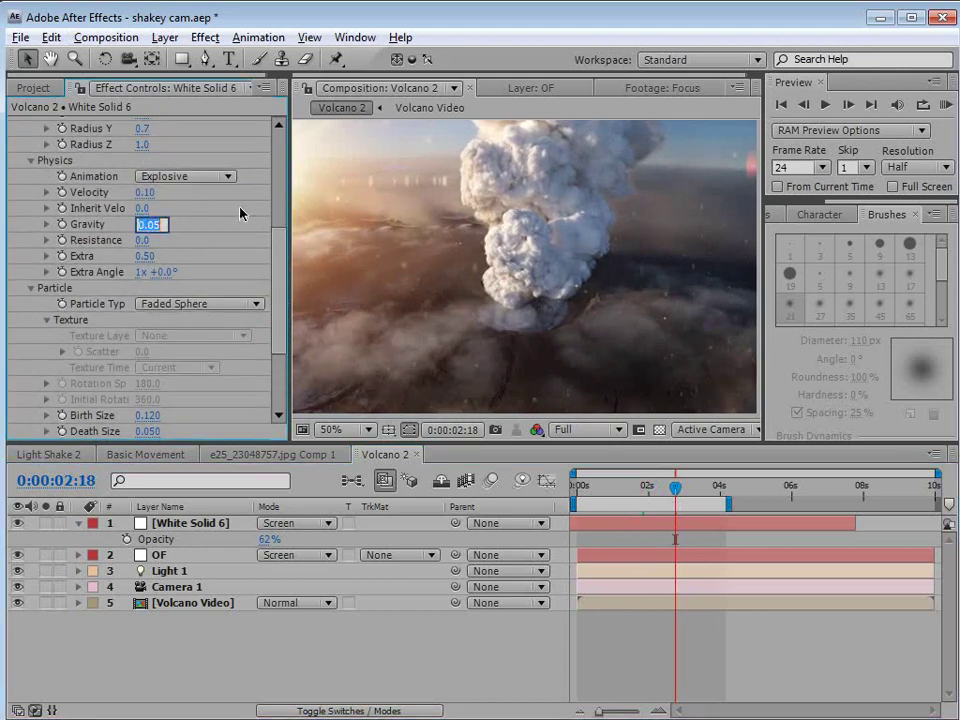
text(.01)
key(Return)
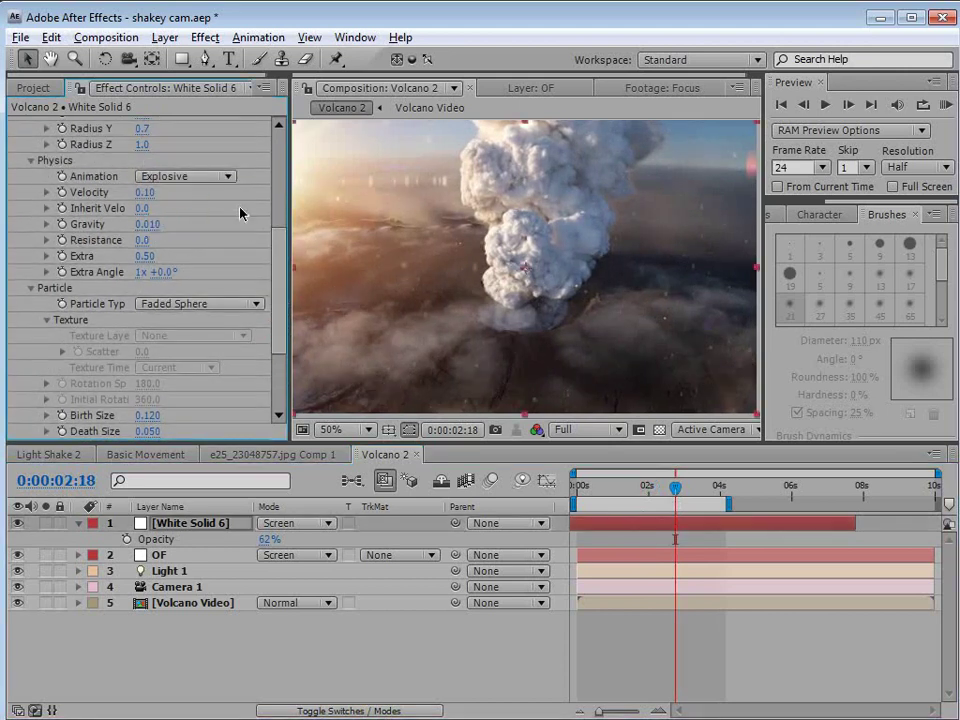
drag(612, 490, 656, 497)
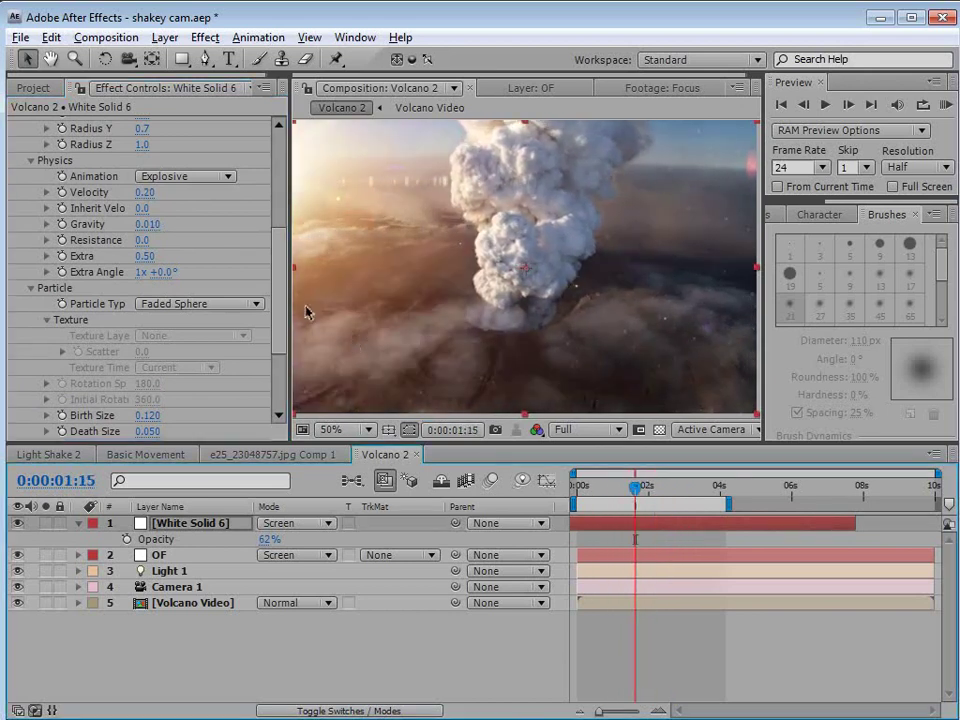
Step: Set the particles' Radius X to 1.6, Radius Y to 0.6, Radius Z to 1.5 and Birth Rate to 4.2, and scrub to check
scroll(280, 279, up, 6)
drag(143, 286, 241, 272)
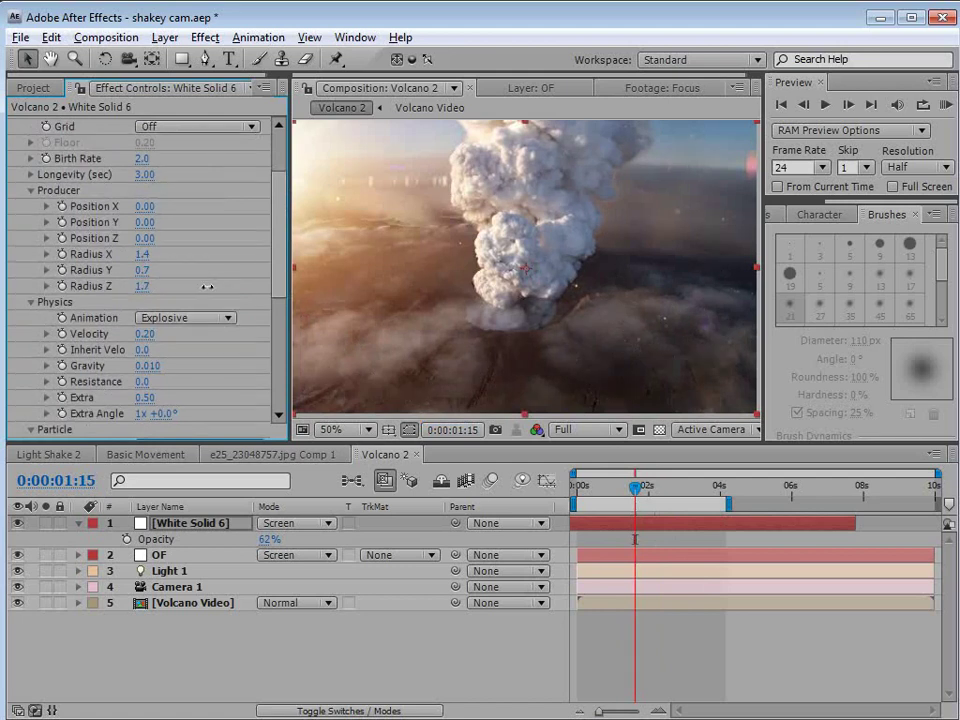
mouse_move(150, 270)
mouse_down()
mouse_move(165, 266)
mouse_move(154, 253)
mouse_up()
scroll(281, 242, up, 3)
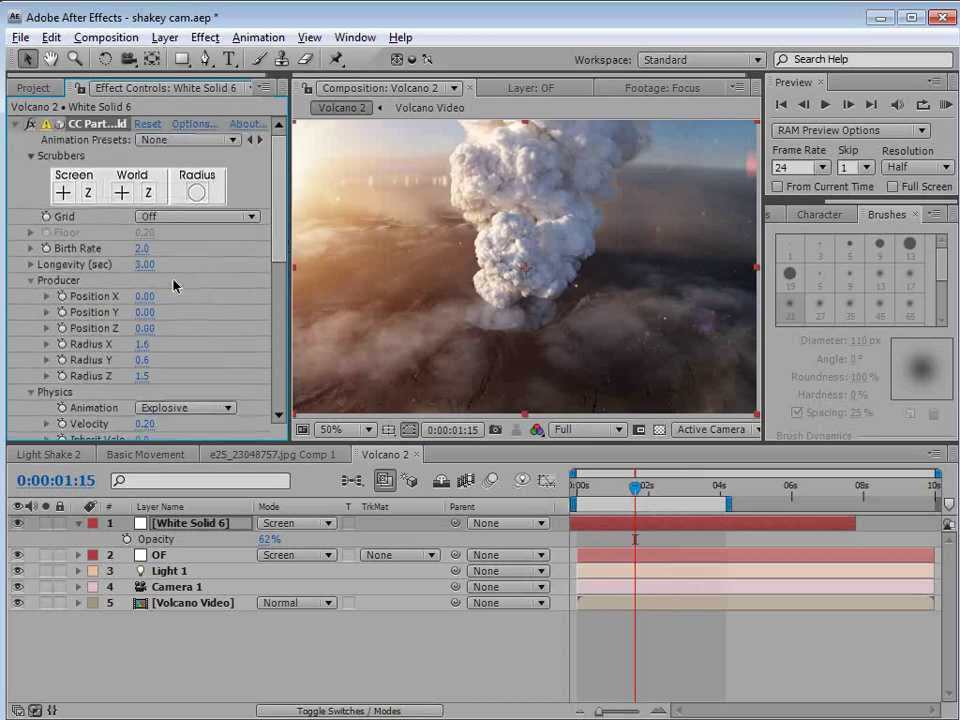
mouse_move(150, 250)
mouse_down()
mouse_move(207, 237)
mouse_move(165, 252)
mouse_up()
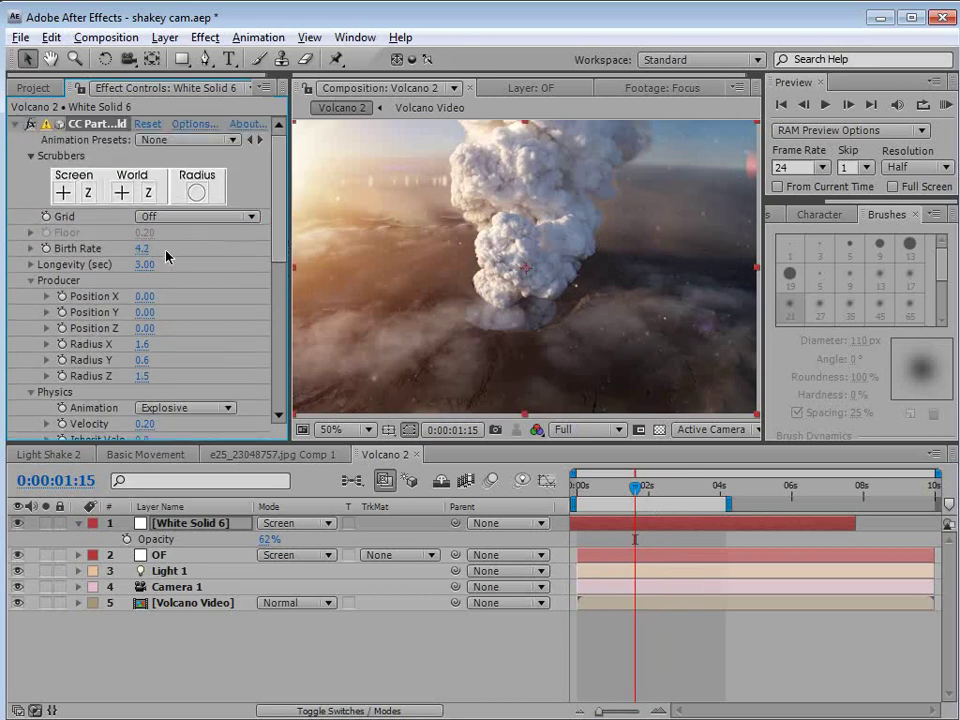
mouse_move(636, 488)
mouse_down()
mouse_move(696, 492)
mouse_move(603, 500)
mouse_move(637, 511)
mouse_up()
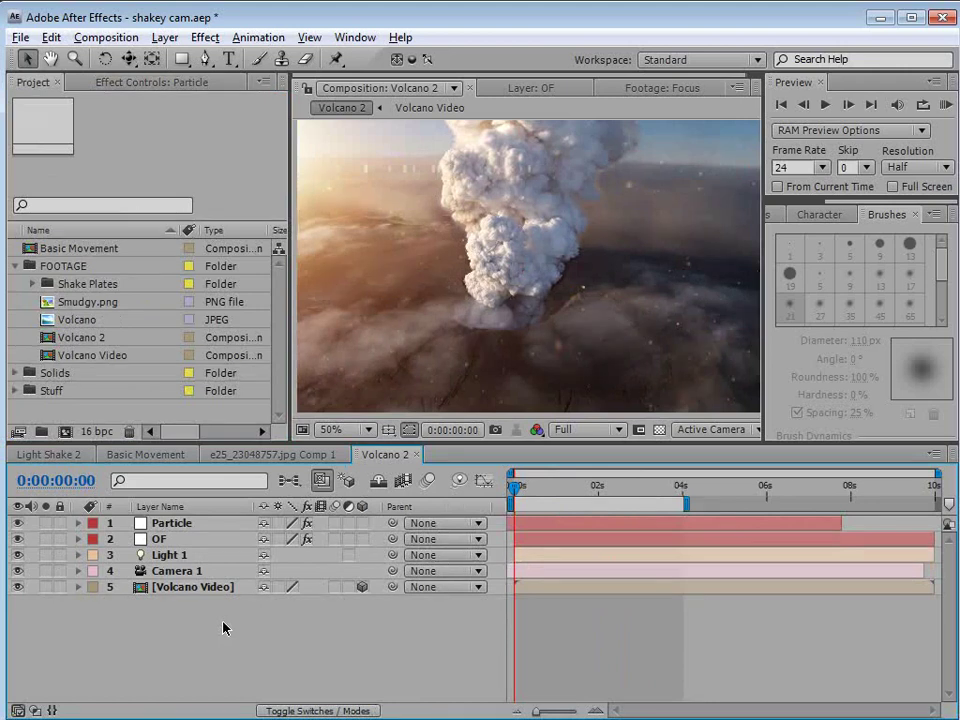
Step: Solo the Volcano Video layer, scrub the timeline to examine its movement alone, and turn the solo off
click(168, 523)
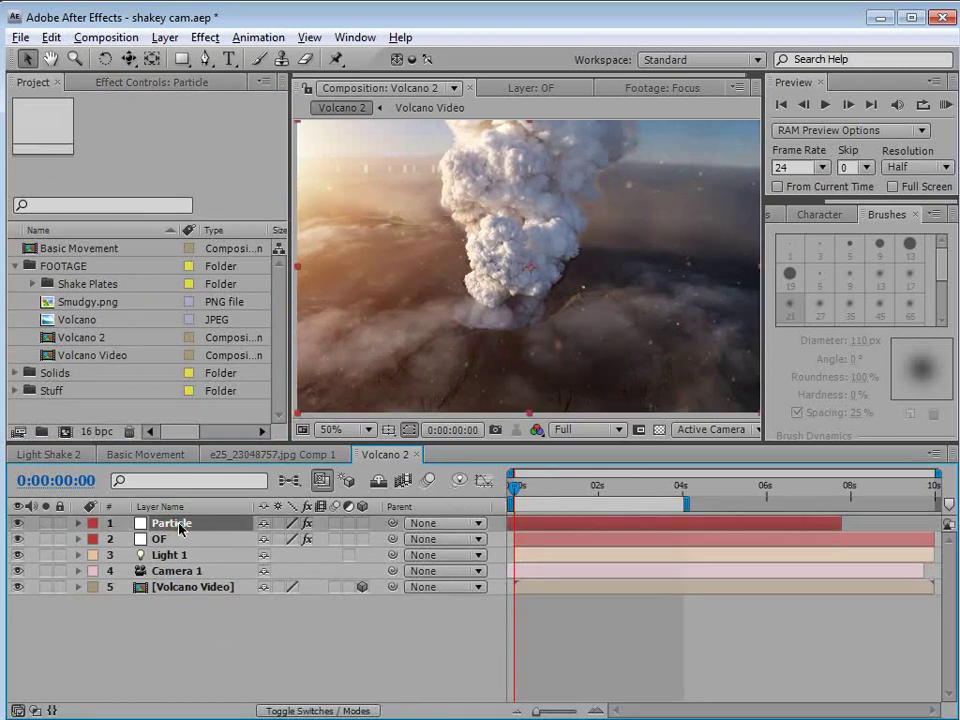
click(175, 571)
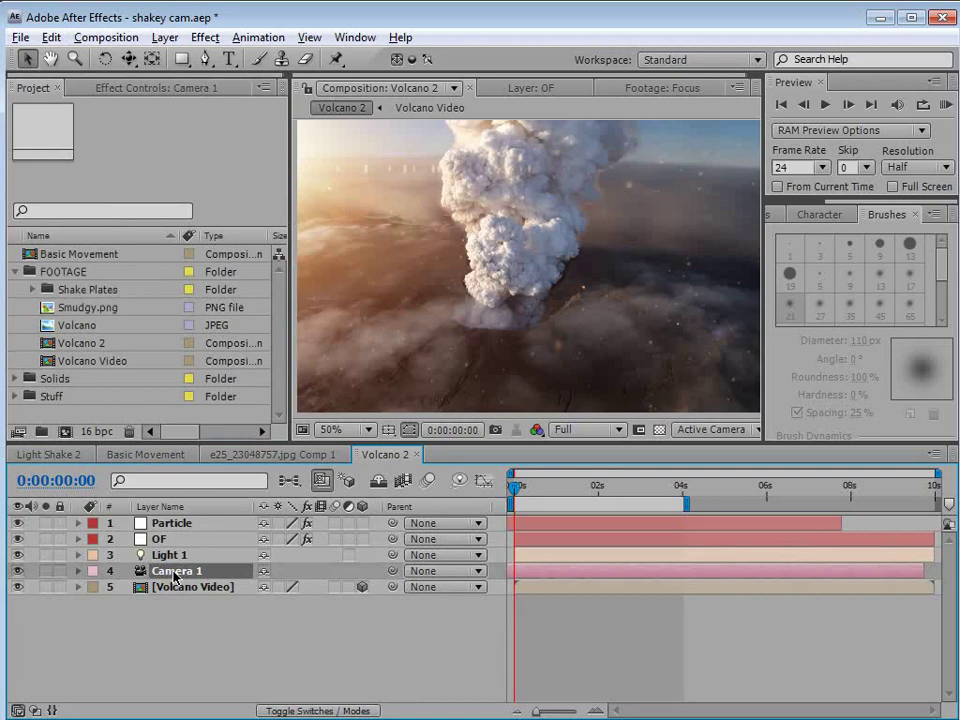
click(160, 539)
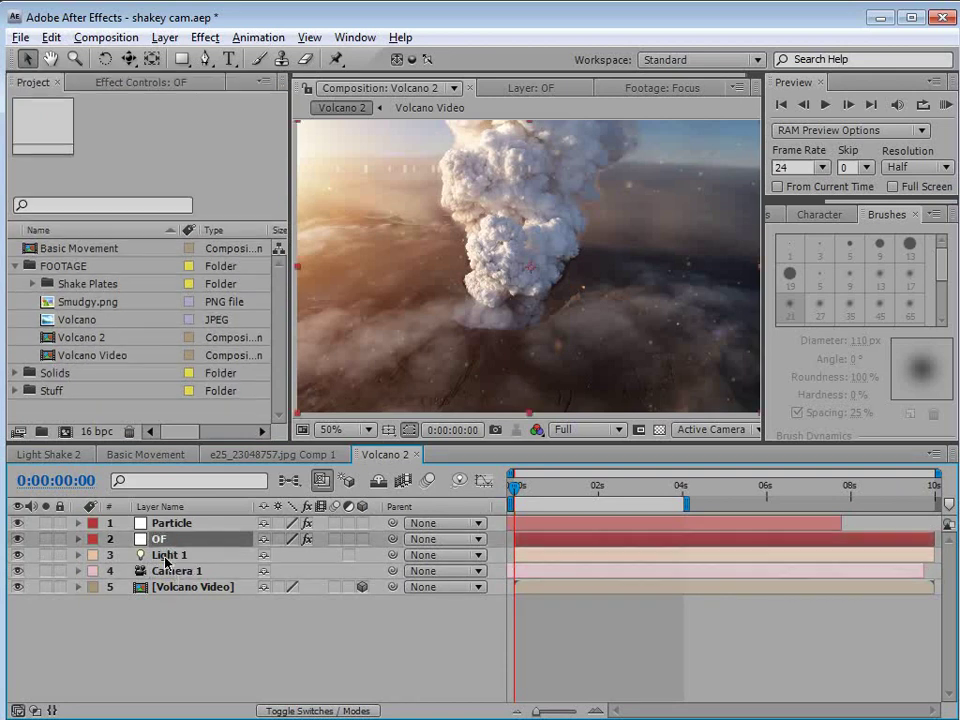
click(174, 588)
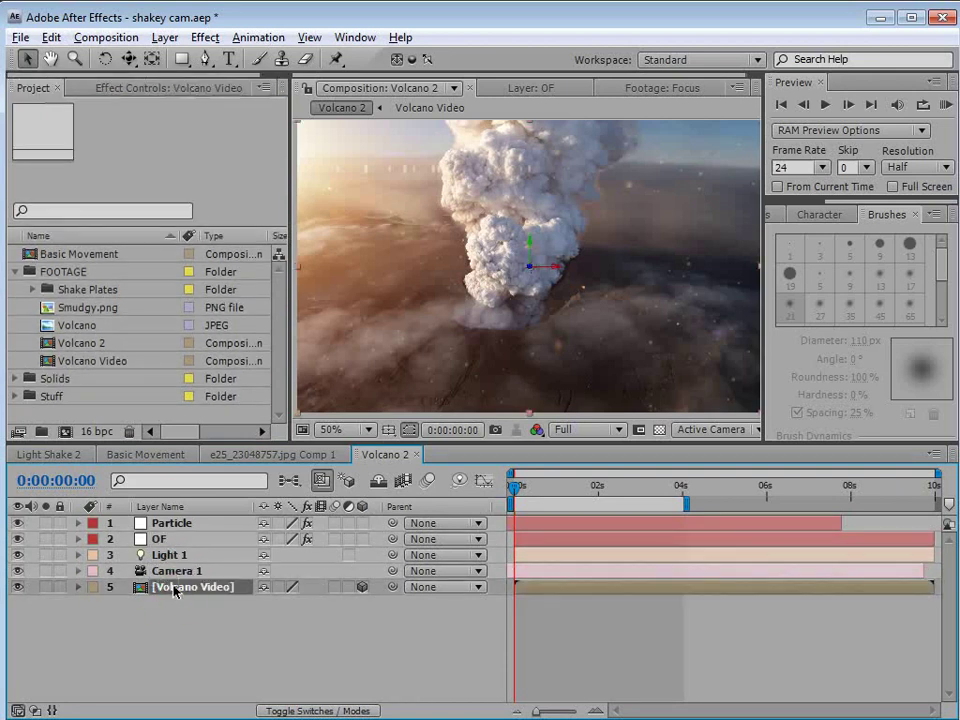
click(46, 587)
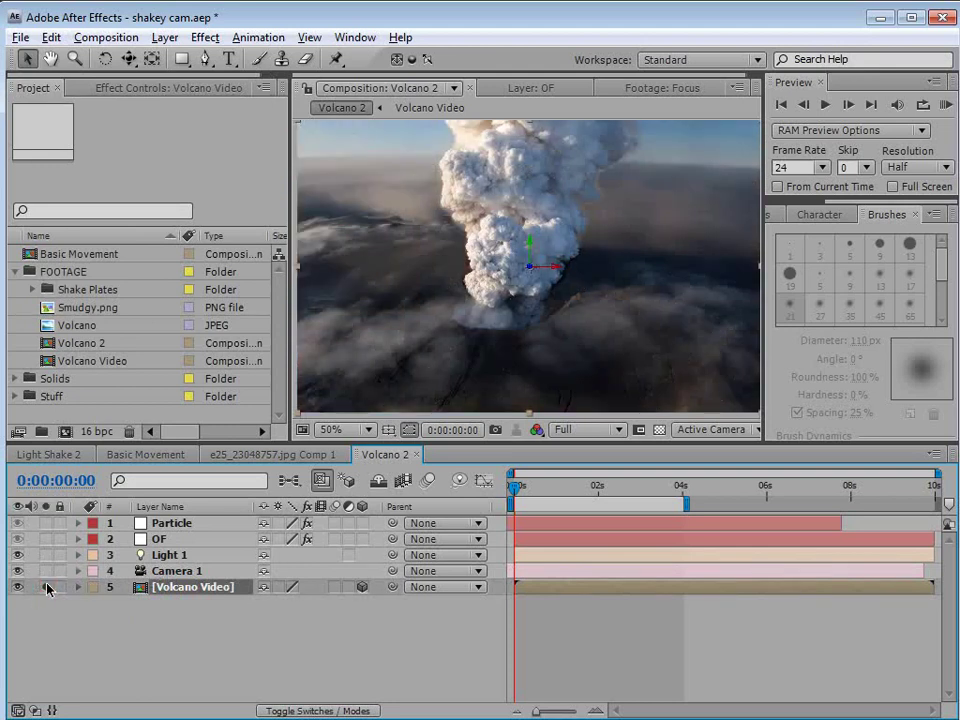
drag(517, 494, 493, 527)
click(46, 587)
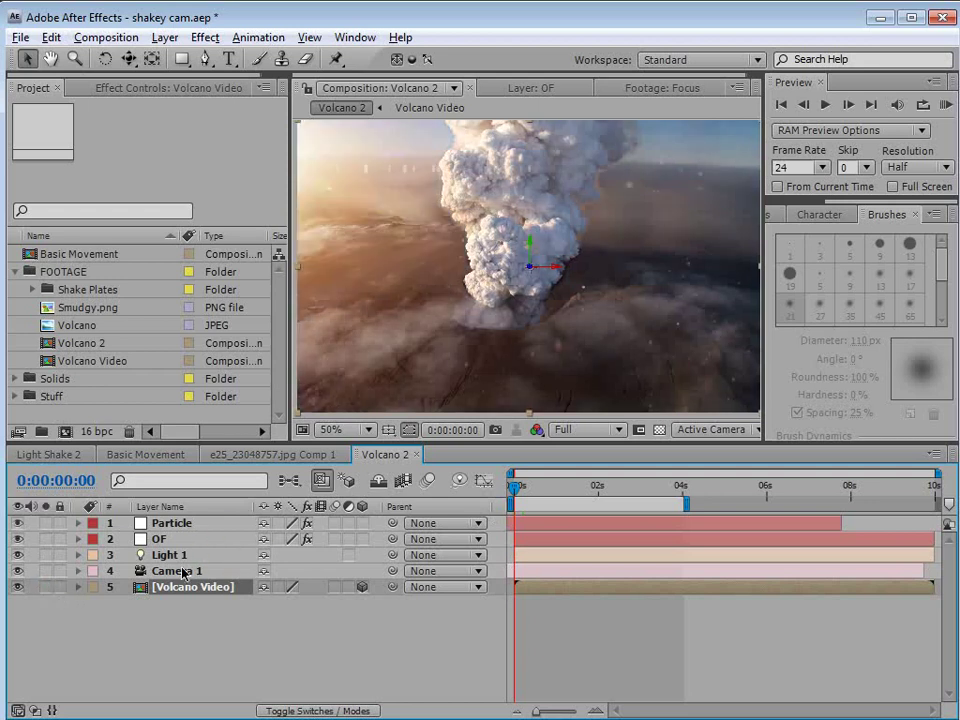
Step: Create a null object and rename it Cam Control
click(182, 572)
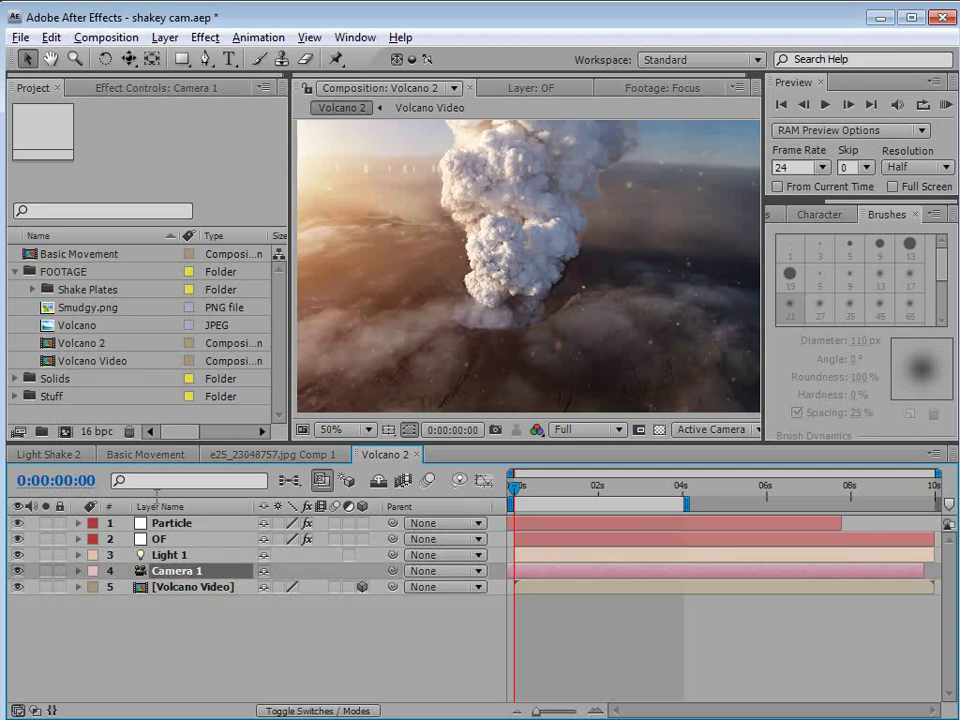
click(164, 37)
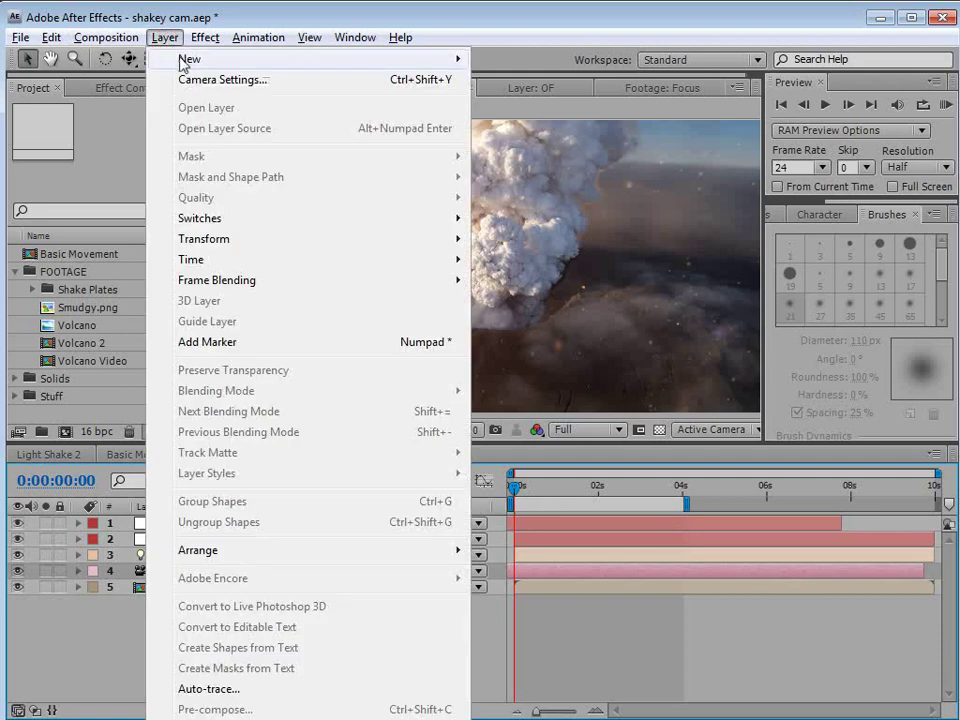
mouse_move(183, 62)
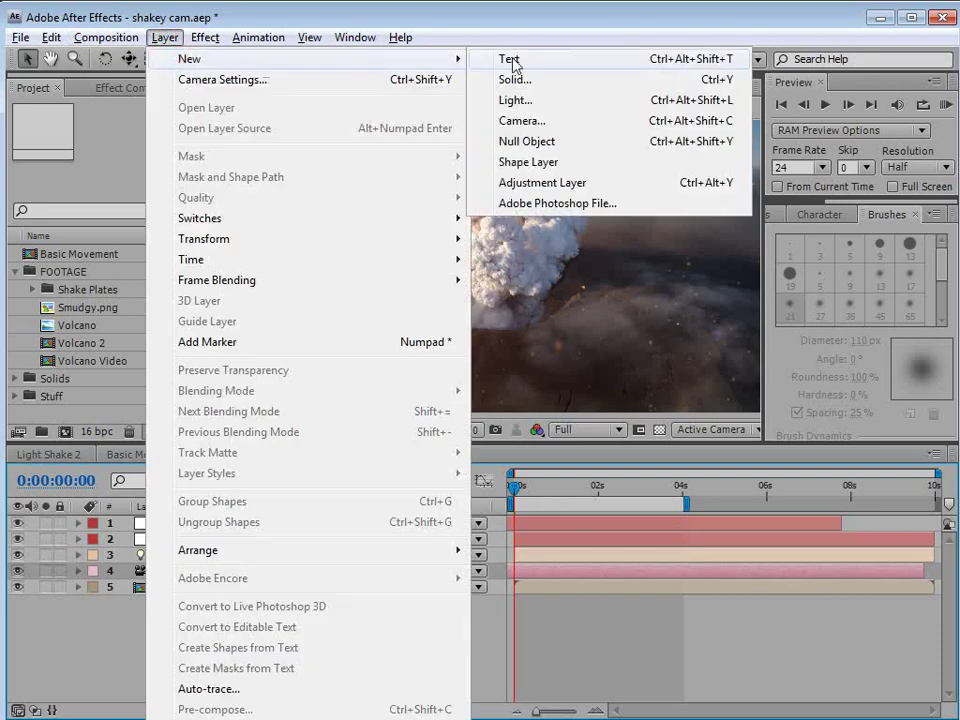
click(527, 141)
key(Return)
text(Cam Contro)
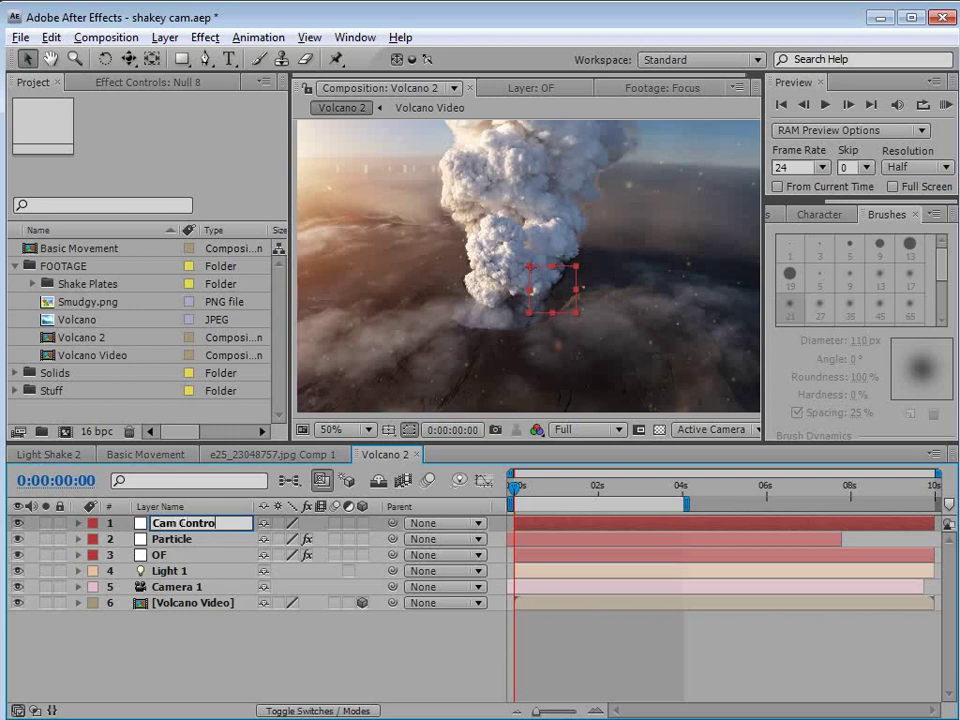
text(l)
key(Return)
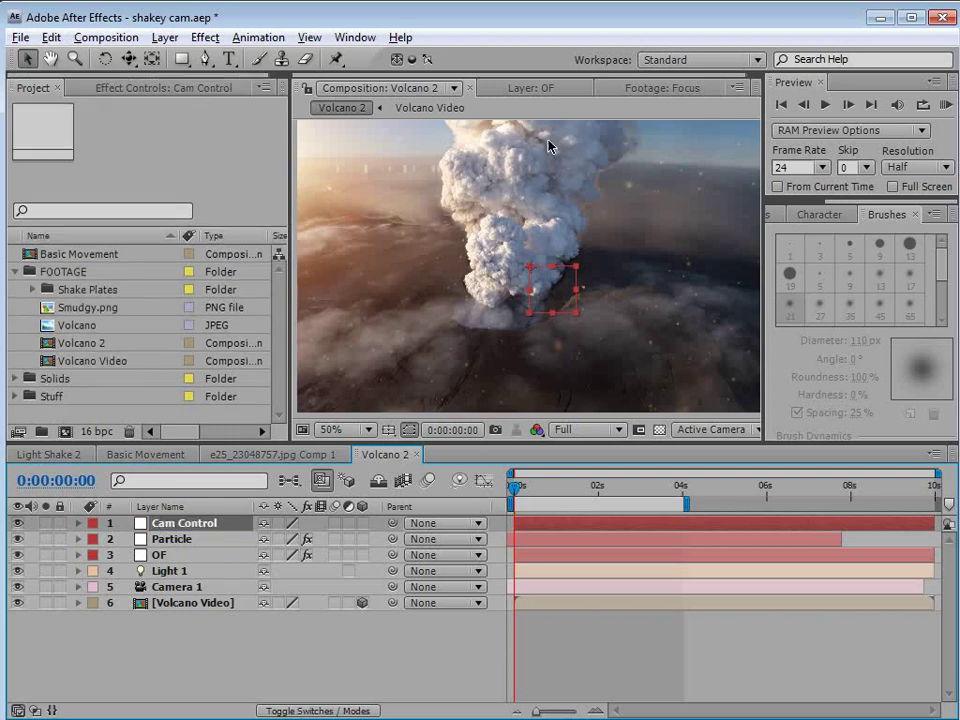
Step: Make Cam Control a 3D layer, place it directly above Camera 1, and parent Camera 1 to it
click(362, 523)
drag(192, 527, 189, 582)
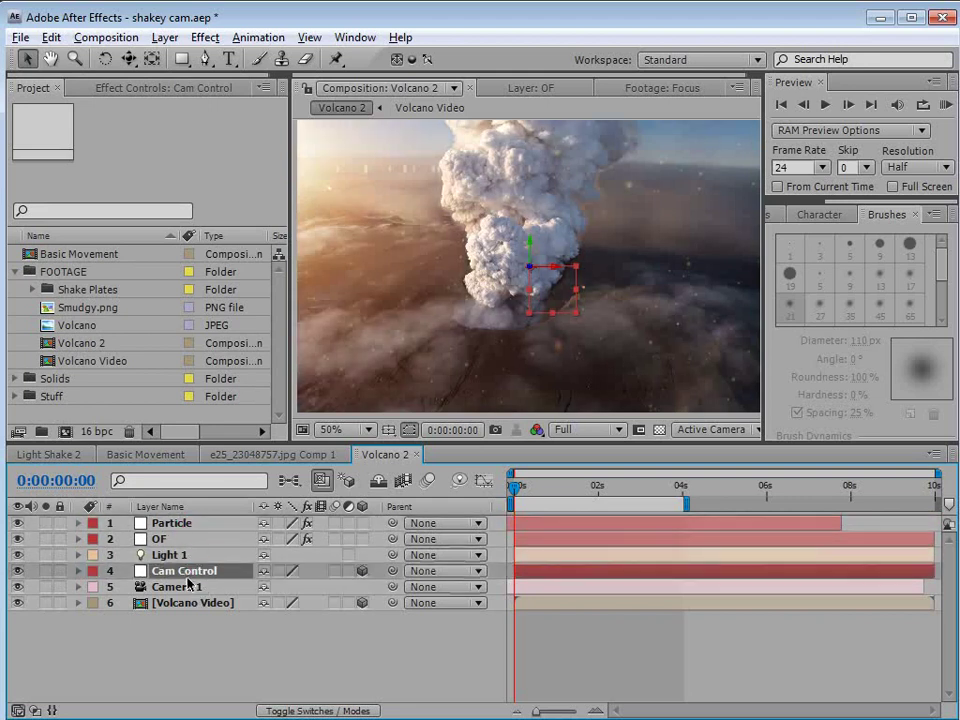
click(178, 588)
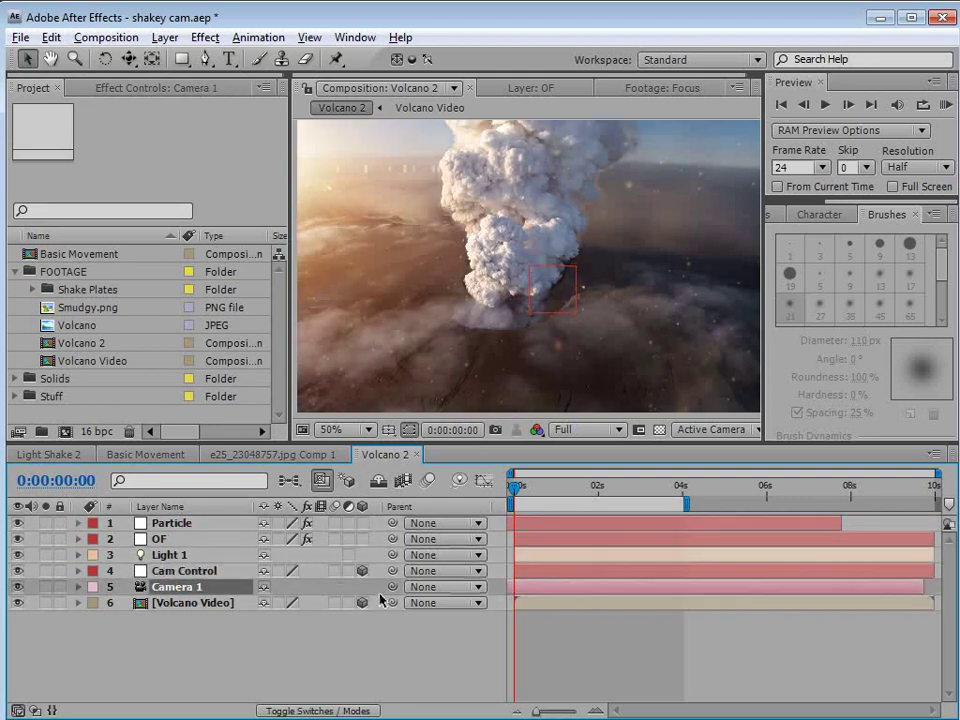
drag(392, 587, 213, 579)
Step: Keyframe Cam Control's Position at 0 s, and move it sideways to X 397.0 at 0:00:04:00
click(213, 576)
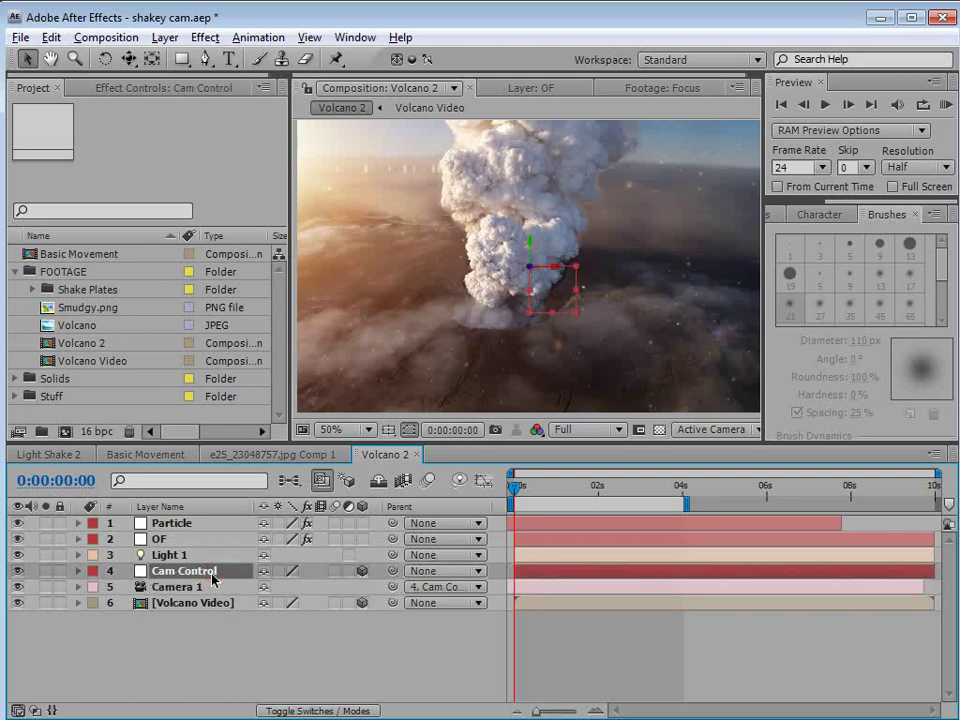
key(p)
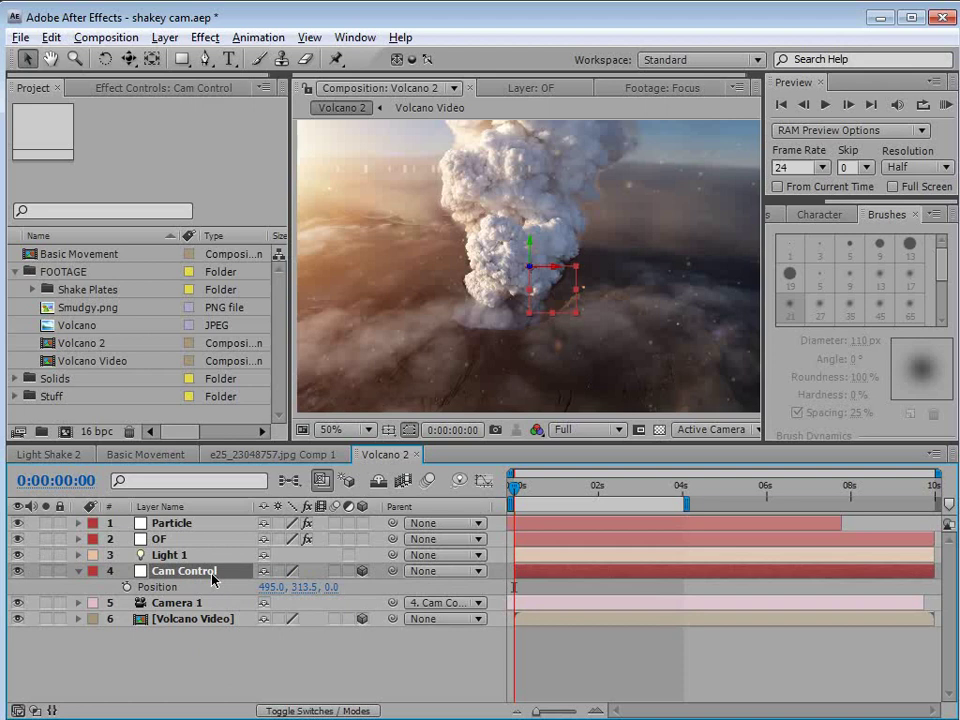
click(126, 587)
drag(630, 489, 681, 489)
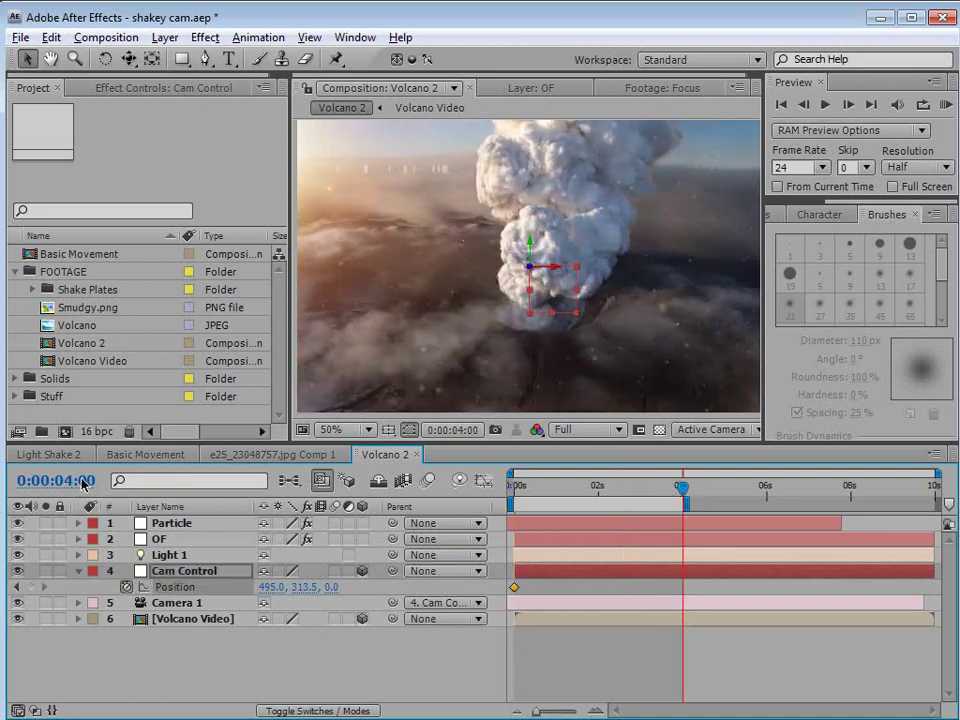
click(556, 295)
drag(556, 295, 508, 307)
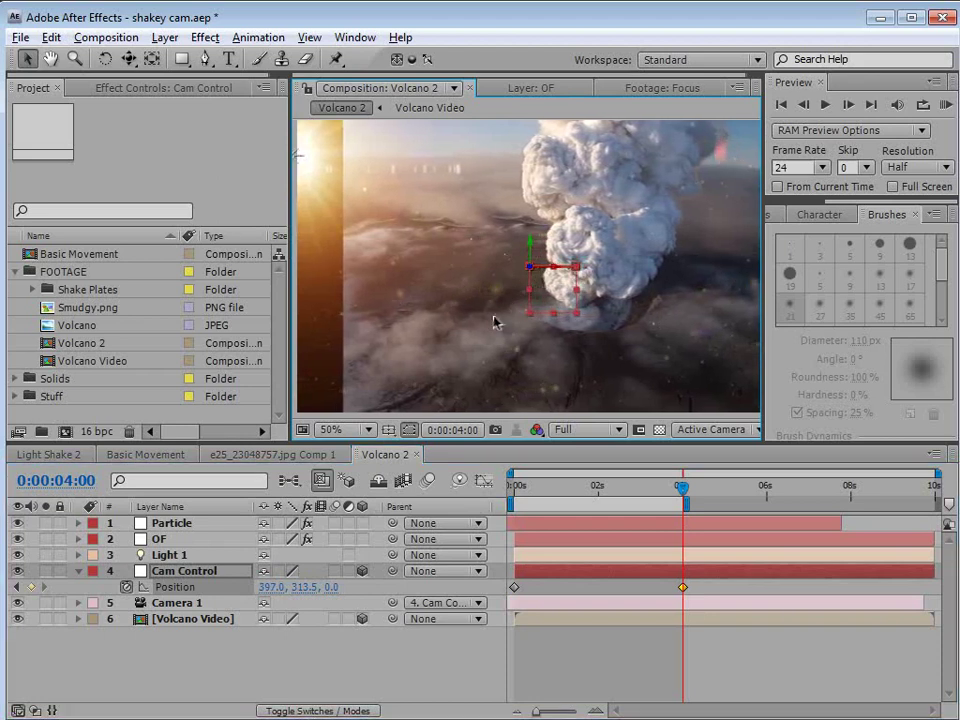
Step: Set a starting Position keyframe on the Volcano Video layer at 0:00:00:00
key(comma)
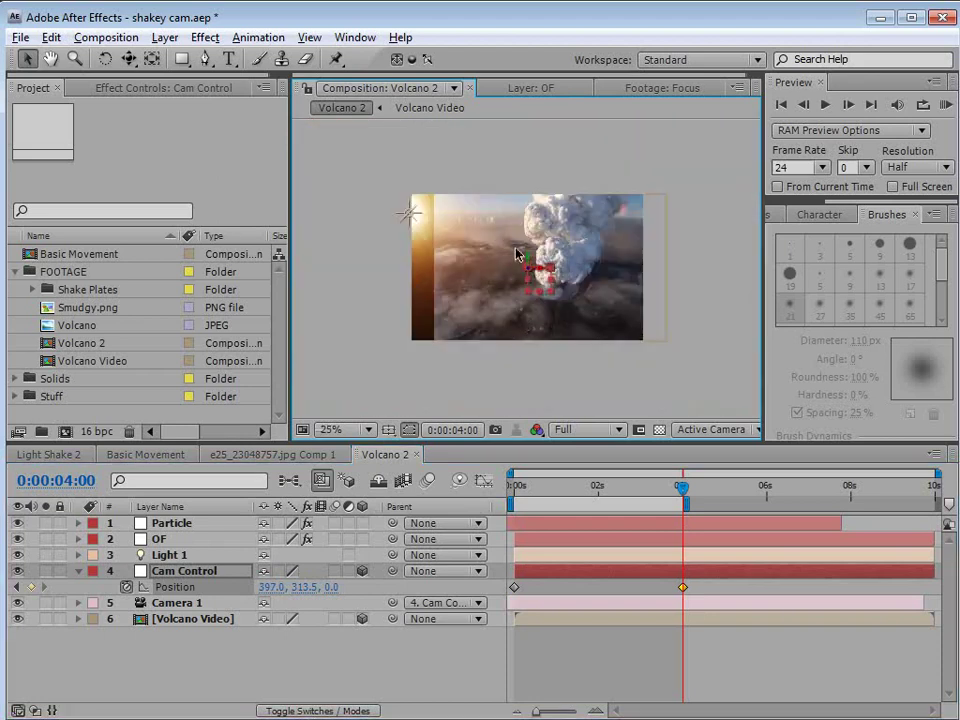
click(666, 262)
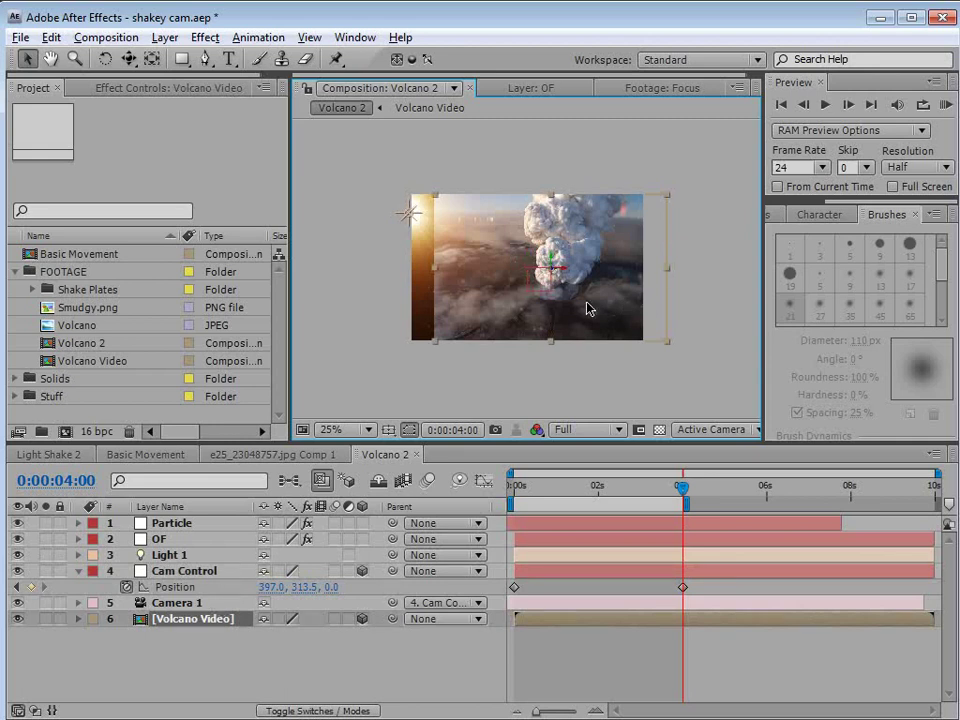
key(p)
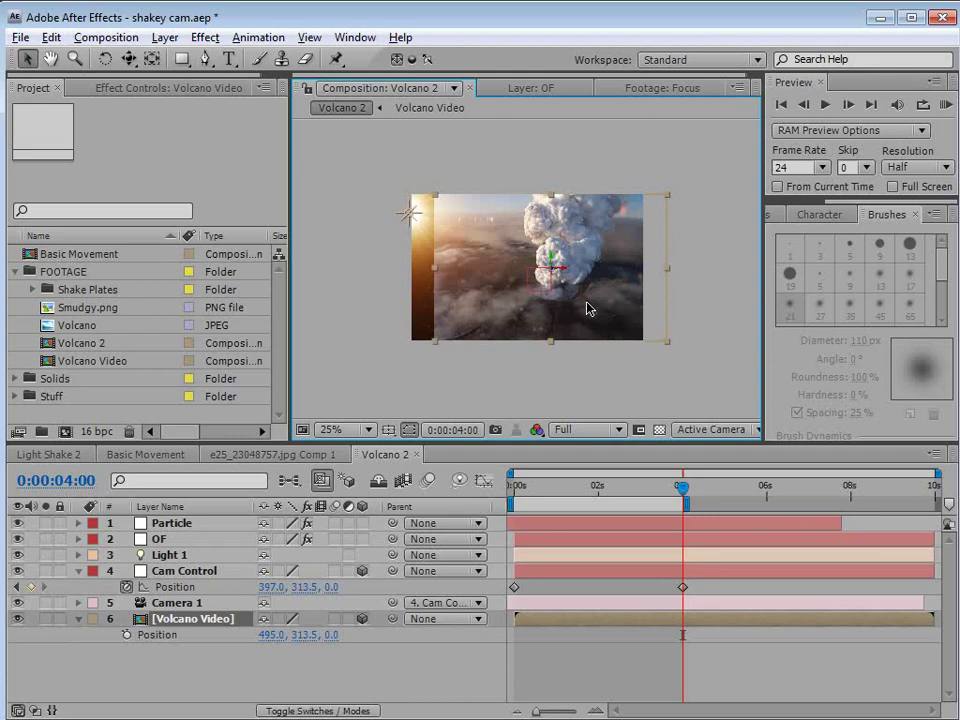
click(513, 487)
click(126, 634)
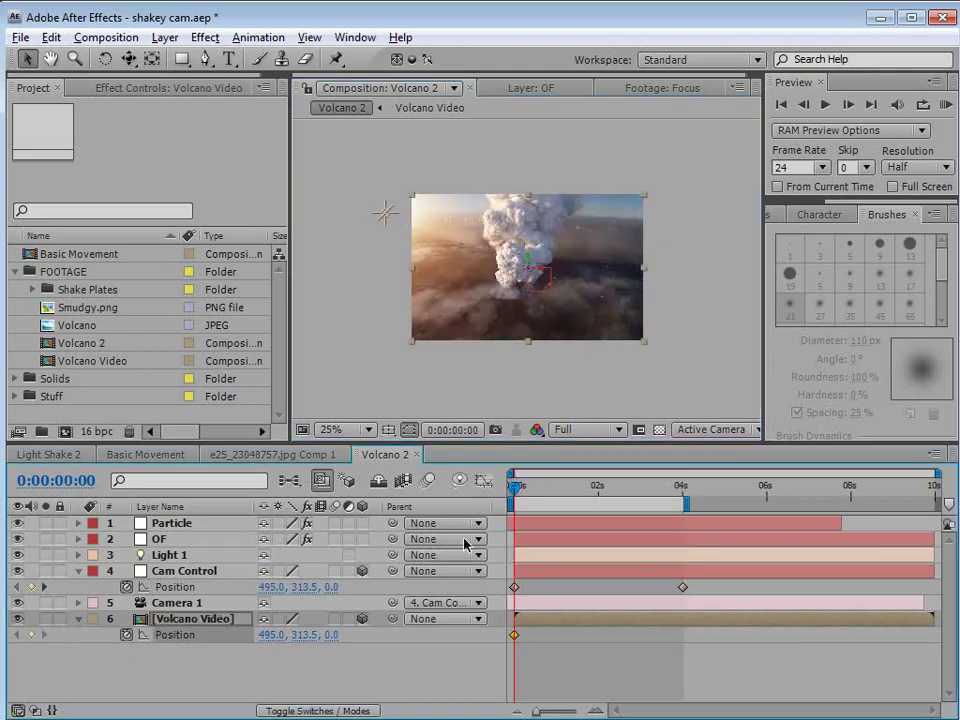
Step: At 0:00:04:00, move the Volcano Video layer to X 397.0 so it fills the frame, and scrub to check the motion
click(679, 490)
key(period)
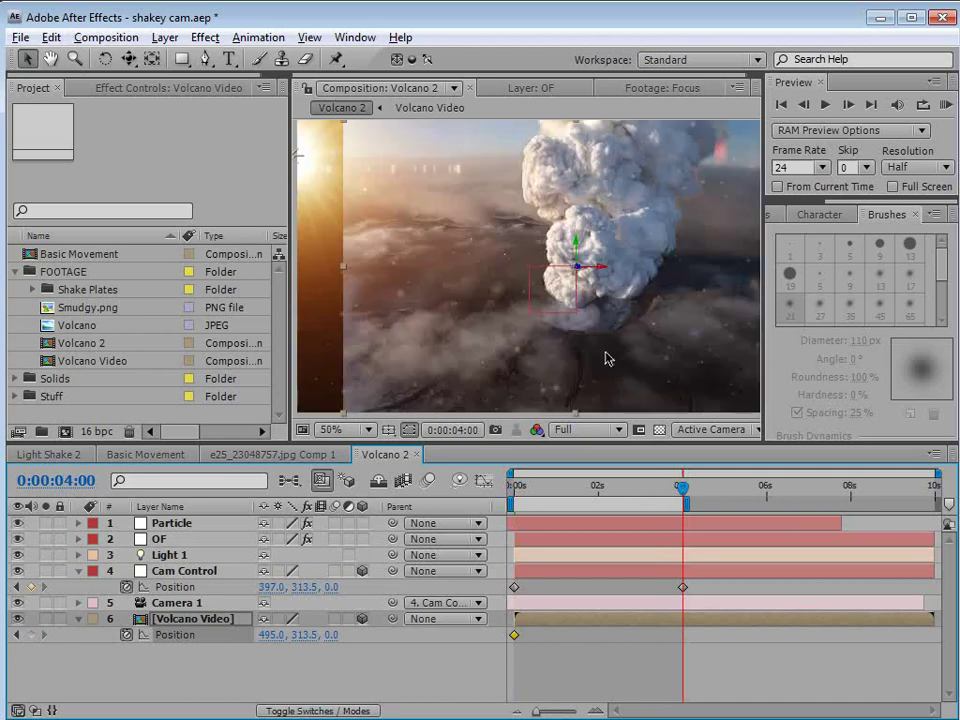
key(grave)
drag(557, 408, 537, 405)
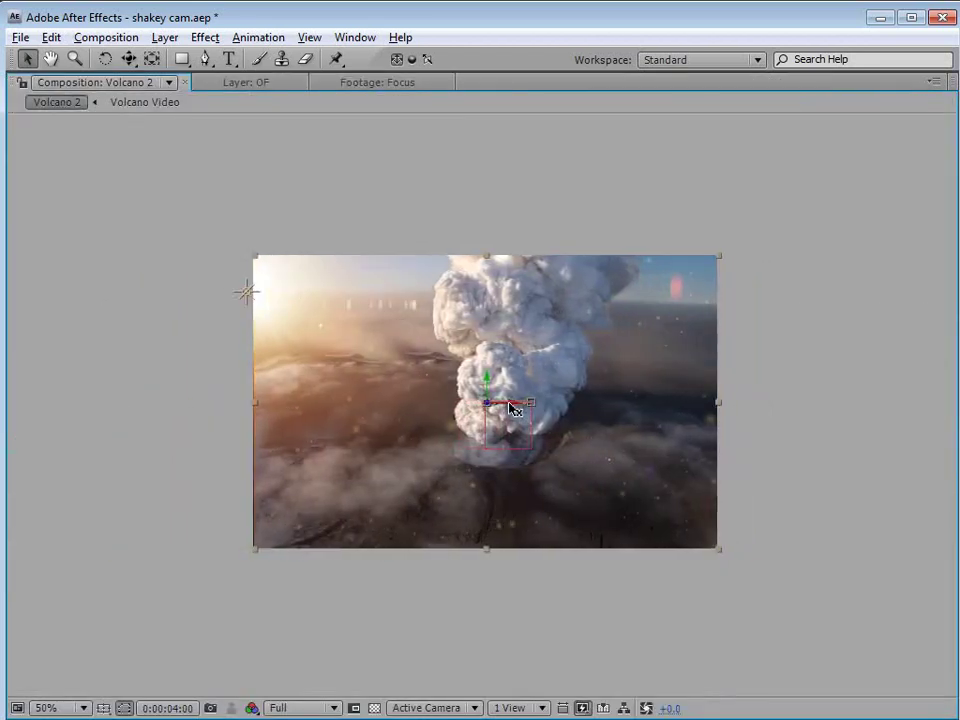
key(grave)
click(677, 540)
mouse_move(679, 490)
mouse_down()
mouse_move(516, 500)
mouse_move(606, 520)
mouse_move(521, 519)
mouse_move(610, 527)
mouse_move(639, 490)
mouse_move(684, 505)
mouse_up()
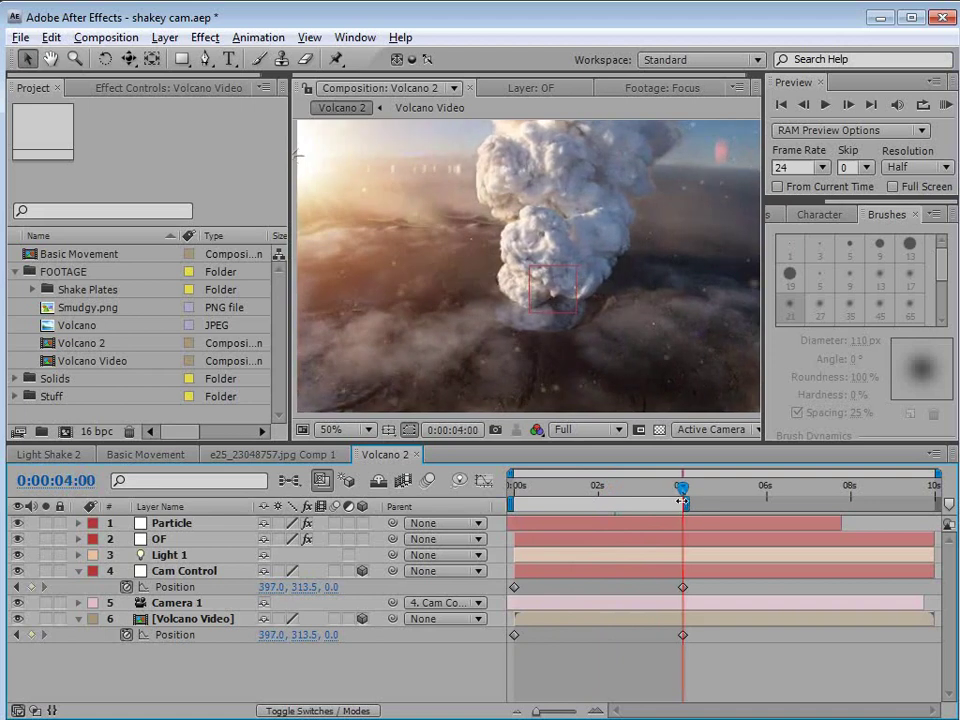
Step: Move Light 1 farther outside the frame's left edge at 4 s, and scrub back to the start to check the flare
click(186, 560)
key(comma)
mouse_move(409, 221)
mouse_down()
mouse_move(388, 206)
mouse_move(429, 224)
mouse_move(392, 216)
mouse_up()
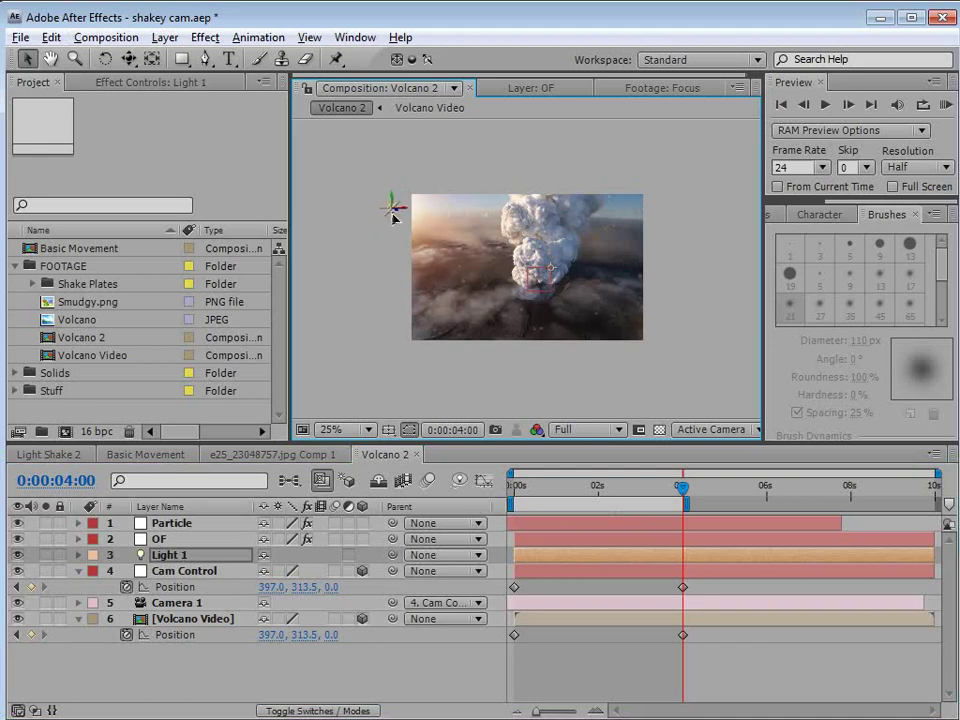
key(period)
key(grave)
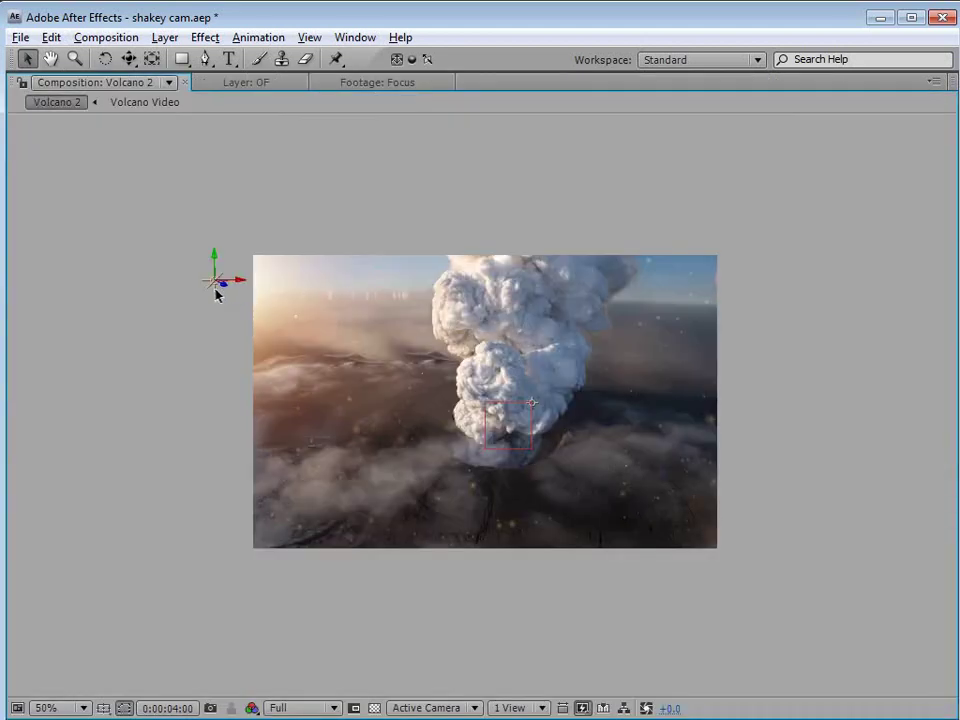
key(grave)
drag(548, 500, 512, 508)
scroll(541, 248, down, 1)
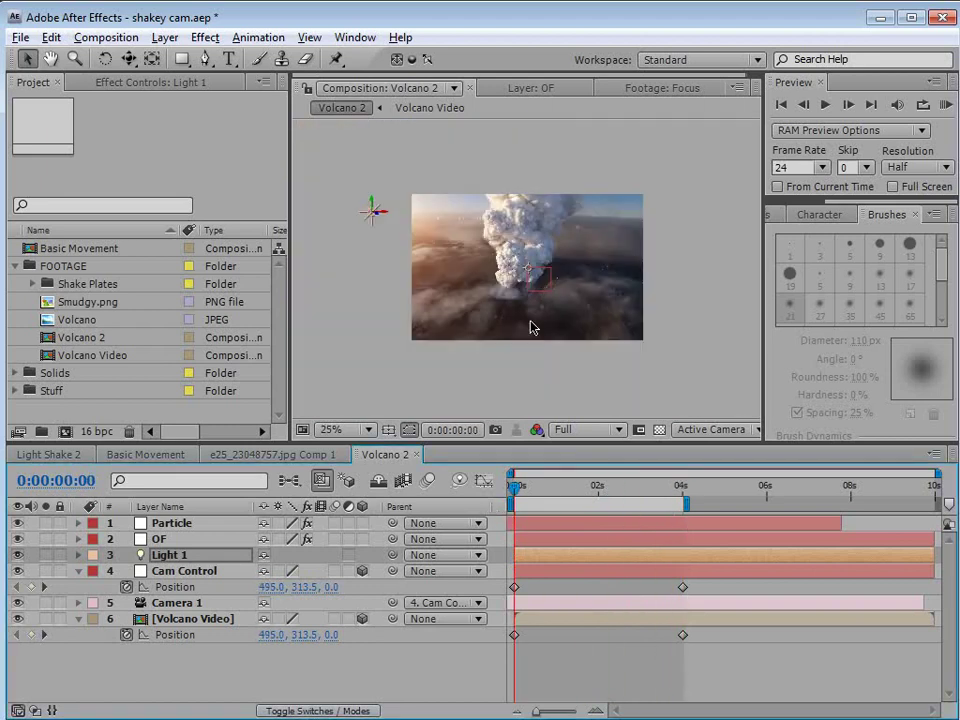
Step: Scale the Volcano Video layer up to 117.8% so it extends beyond the frame
click(214, 619)
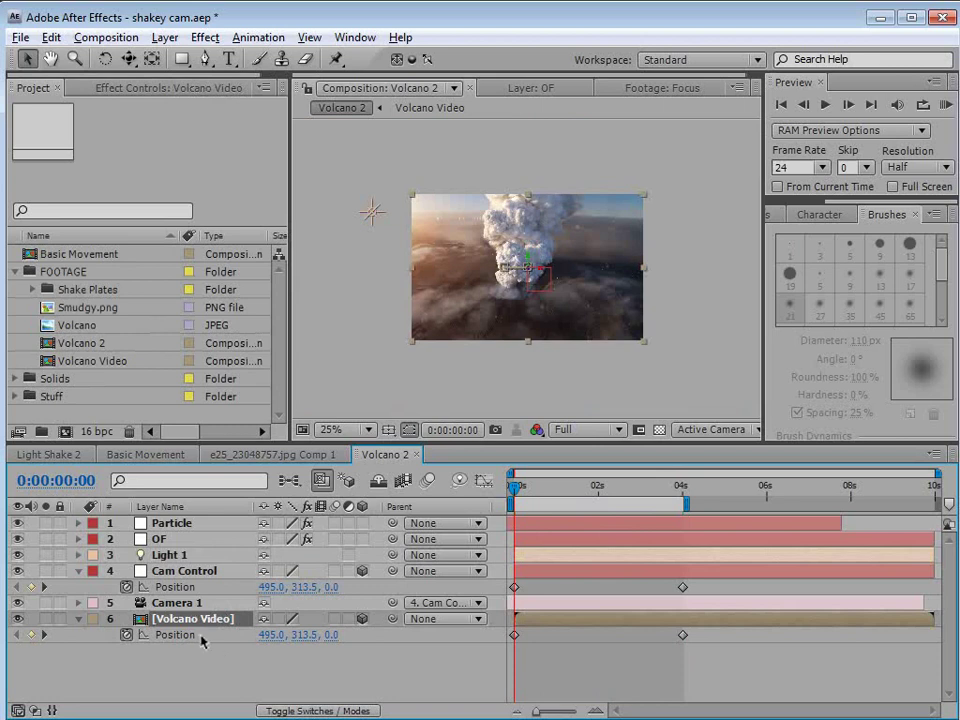
key(s)
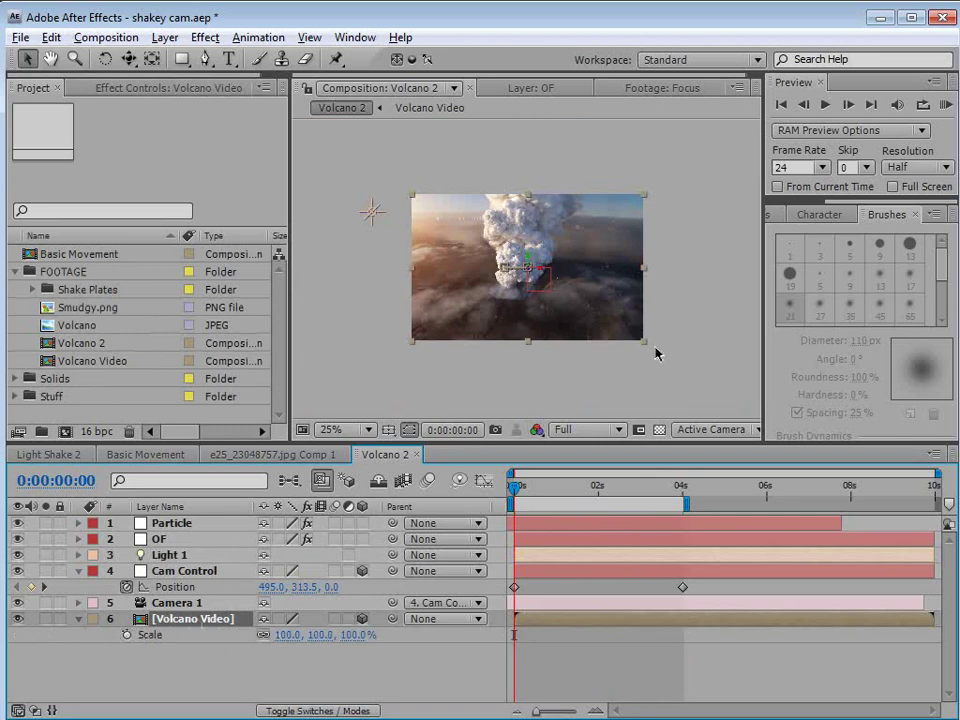
drag(644, 341, 664, 369)
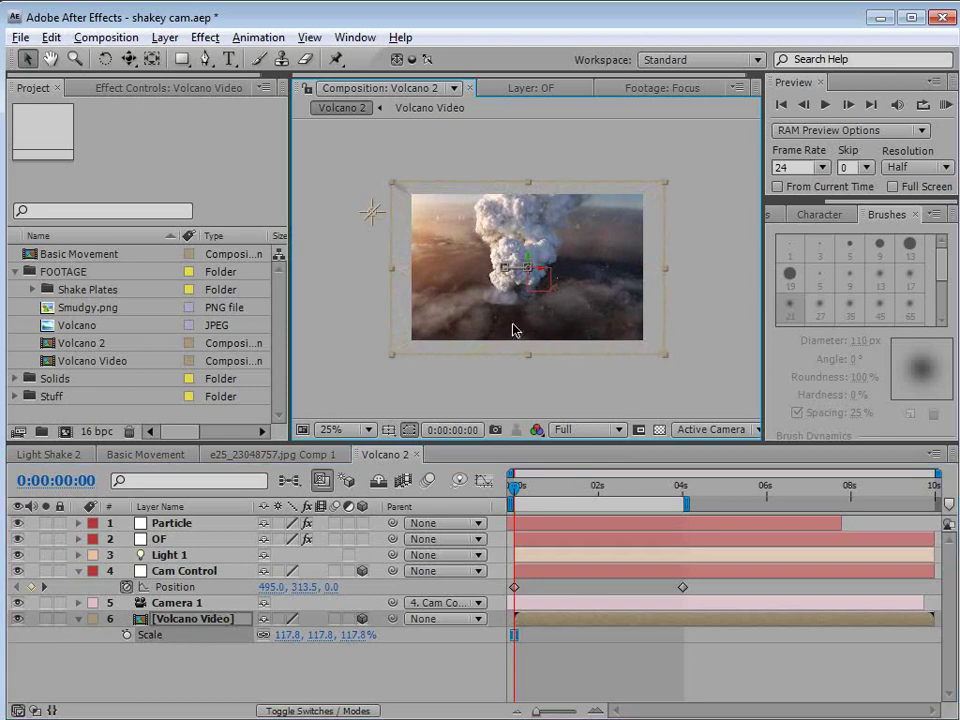
key(period)
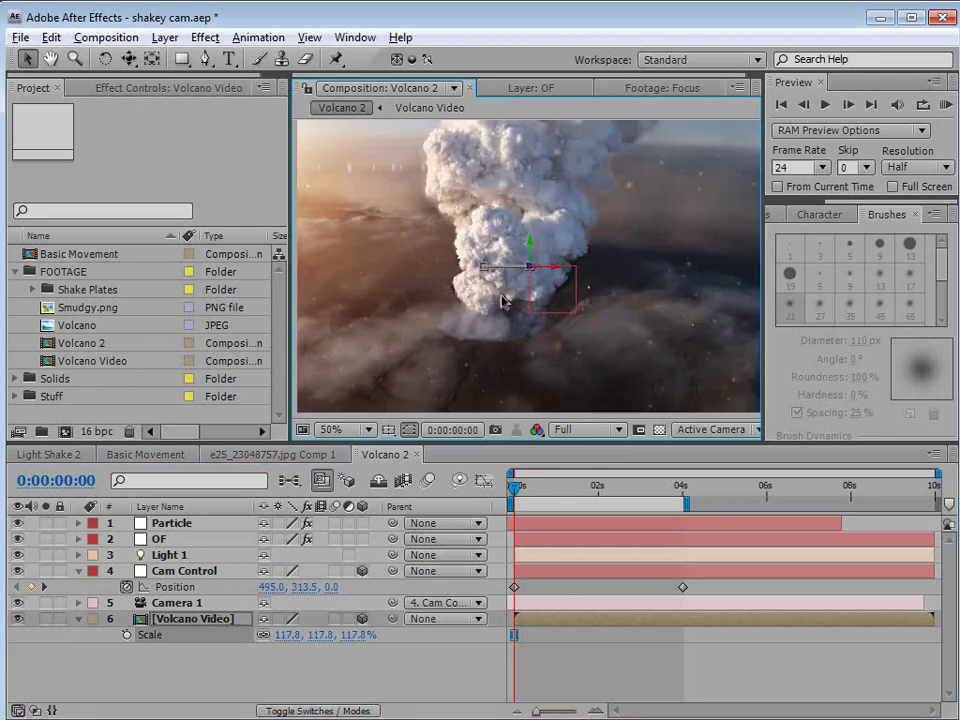
Step: Shift the Volcano Video layer right at 0:00:00:00 and left at 0:00:04:00, using the title-safe guides, and scrub through the move
key(apostrophe)
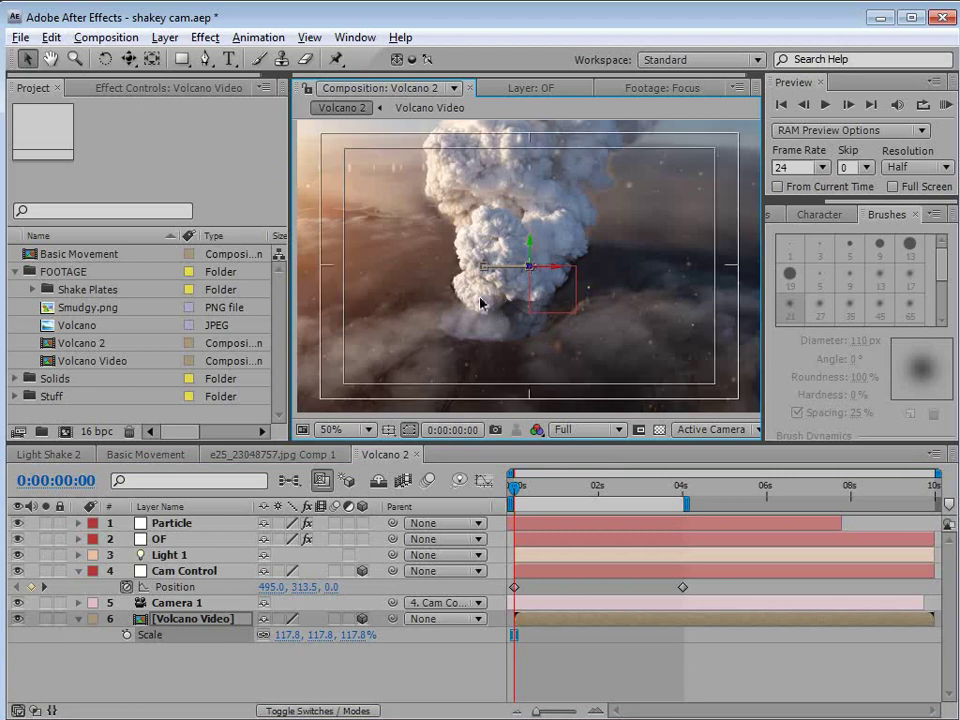
drag(476, 301, 494, 307)
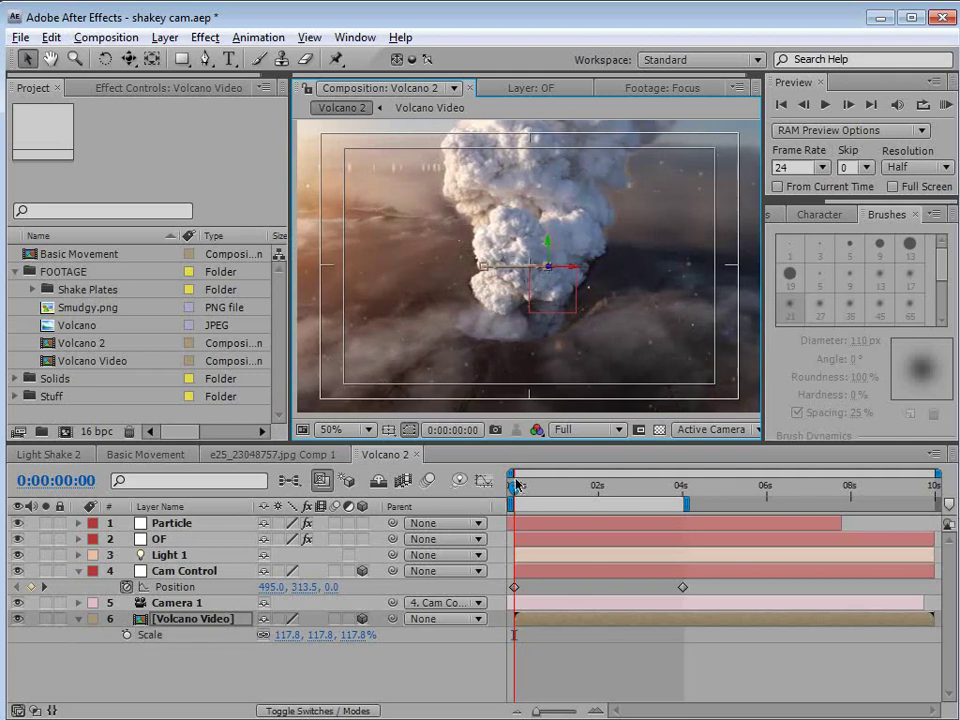
drag(517, 479, 683, 485)
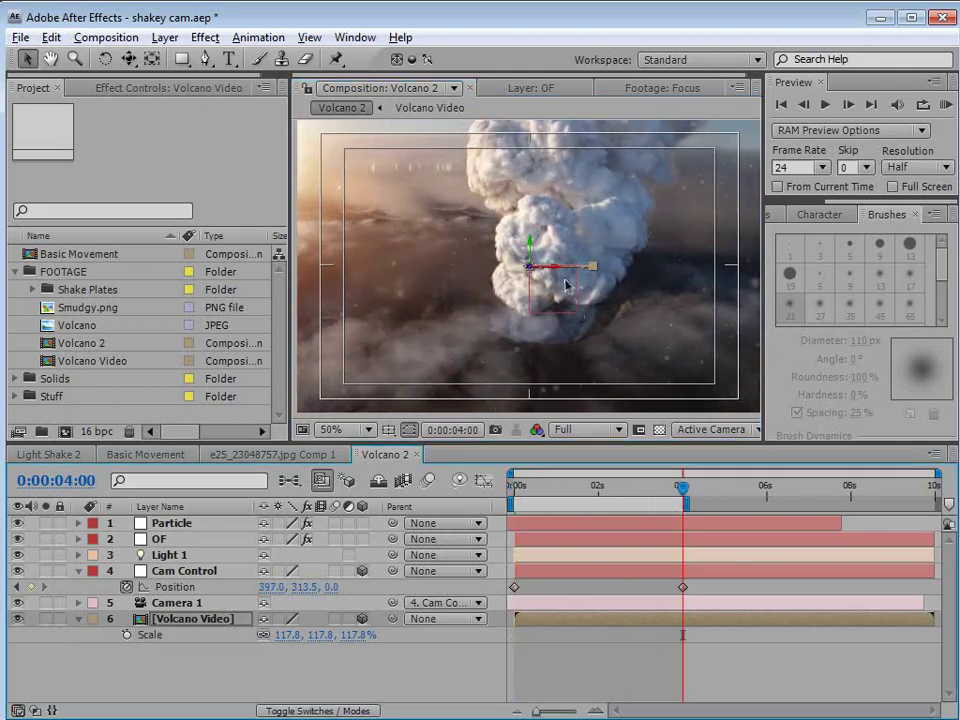
drag(611, 337, 572, 326)
key(grave)
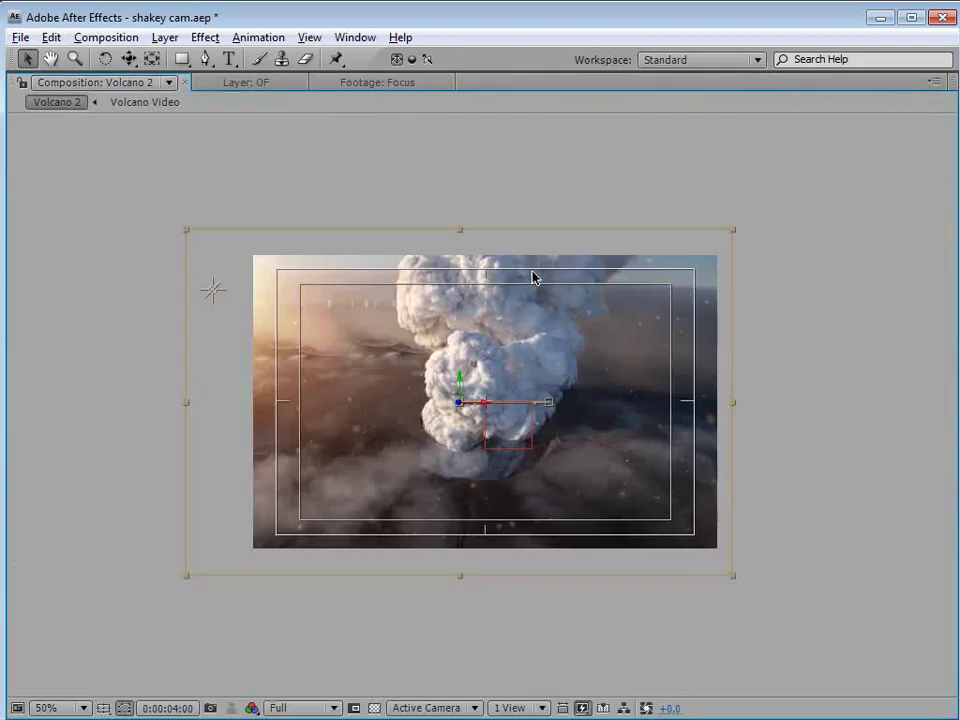
key(grave)
key(apostrophe)
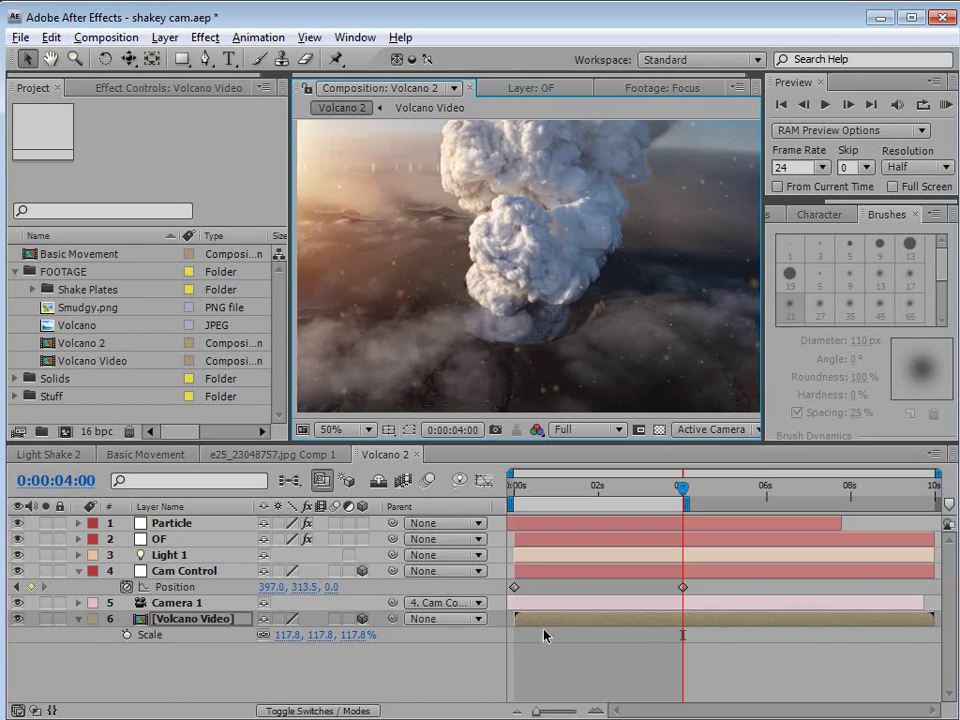
click(544, 688)
click(517, 489)
drag(517, 491, 673, 555)
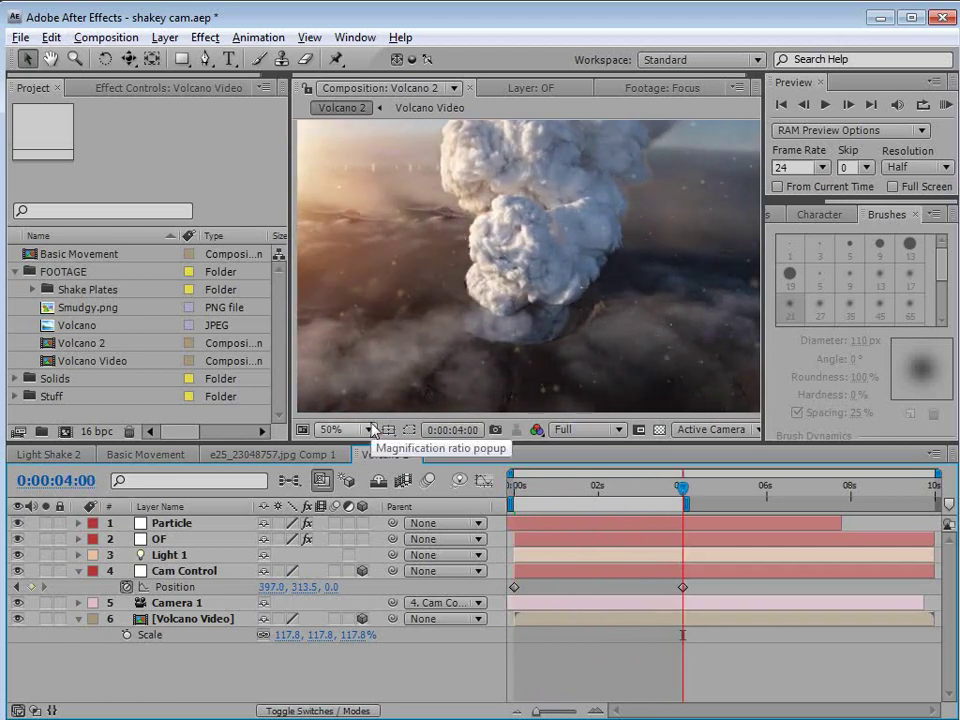
Step: Reduce the Volcano Video layer's drift by nudging it slightly right at 4 s and slightly left at the start, and preview it
click(581, 620)
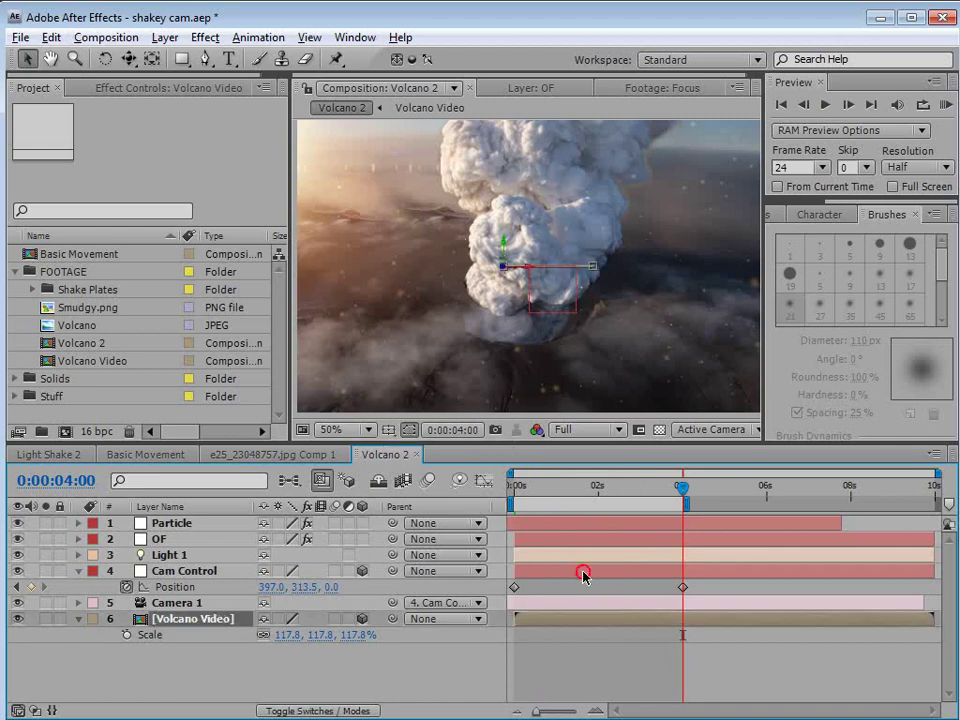
key(Home)
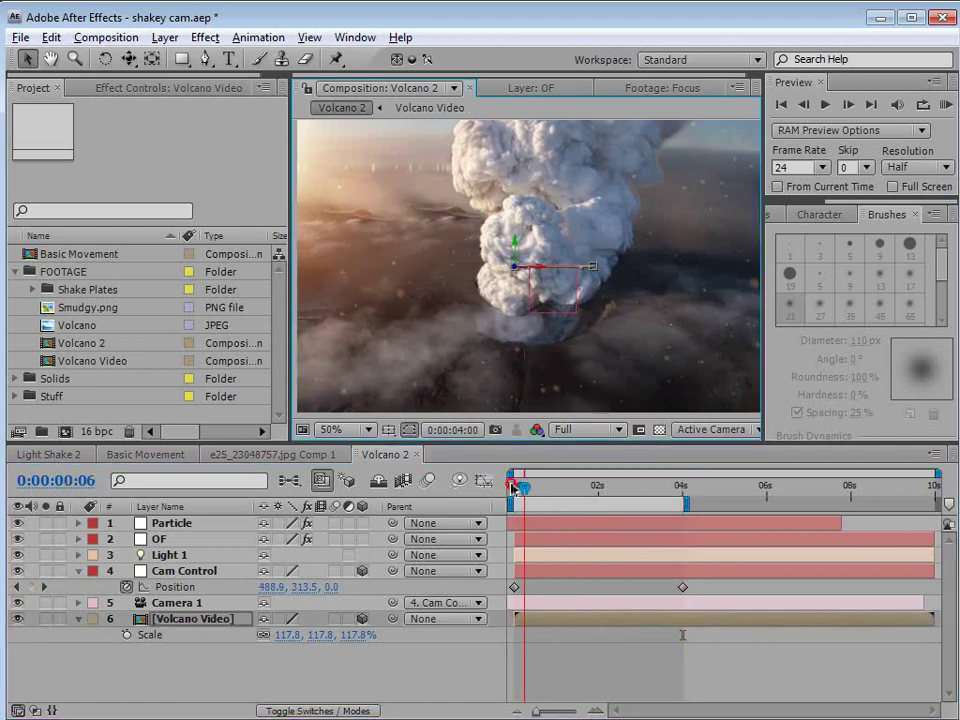
click(523, 364)
drag(516, 489, 520, 522)
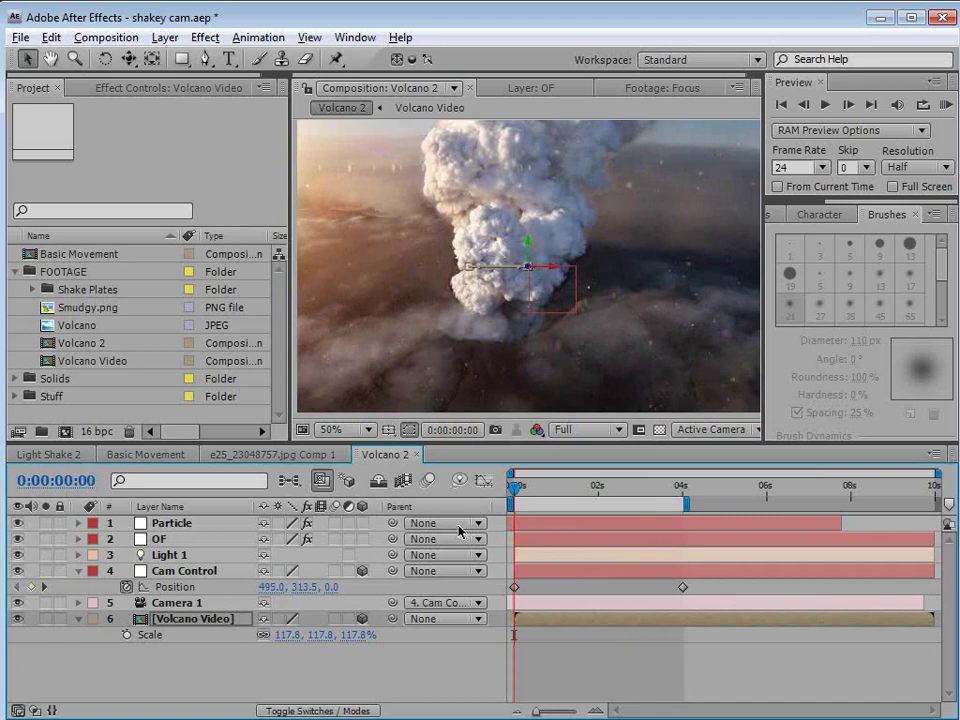
key(space)
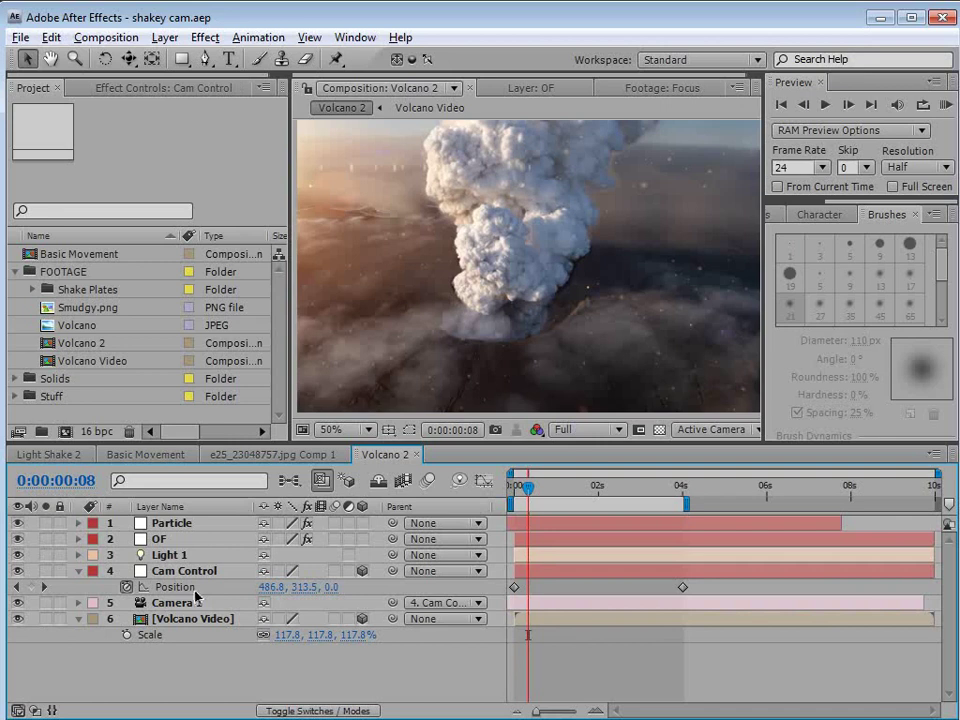
Step: Add the expression wiggle(1,15) to the Cam Control null's Position
alt+click(126, 588)
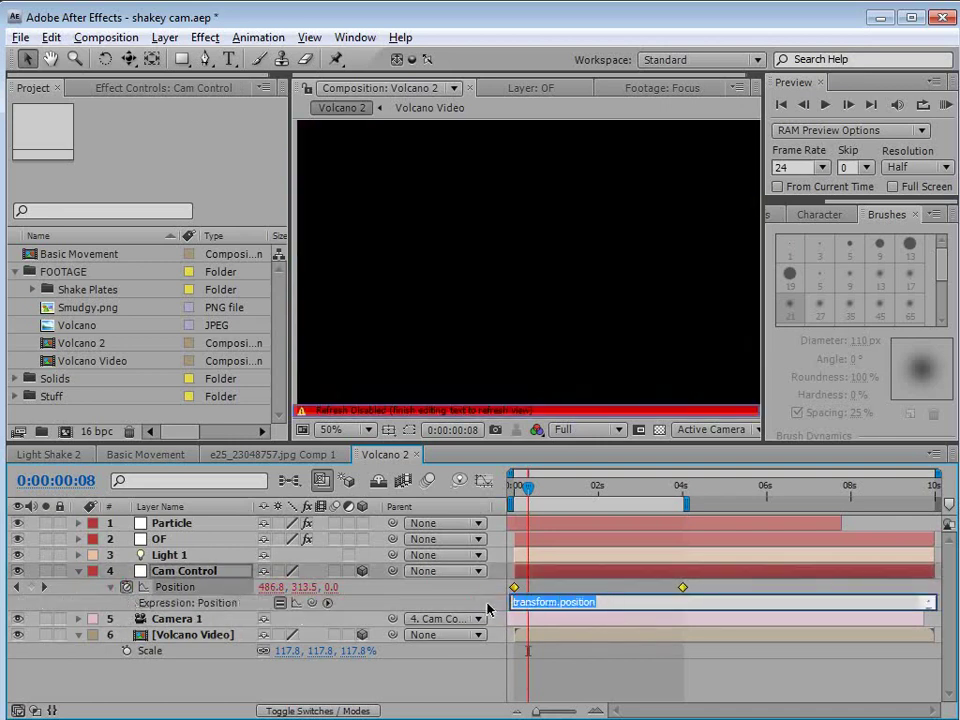
text(wiggle(1,)
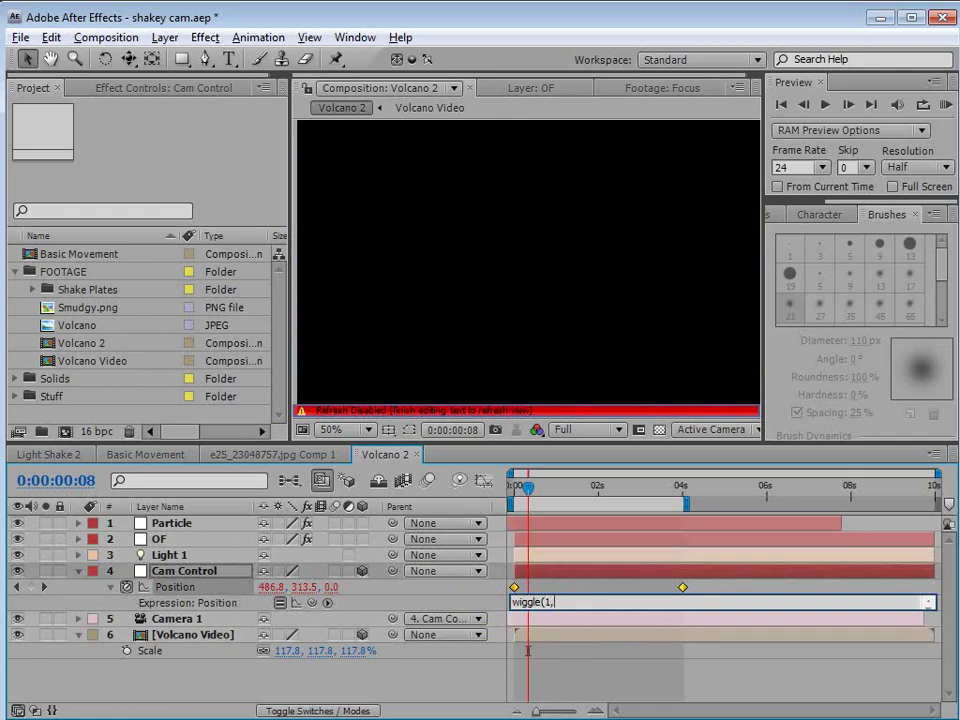
text(15))
click(591, 664)
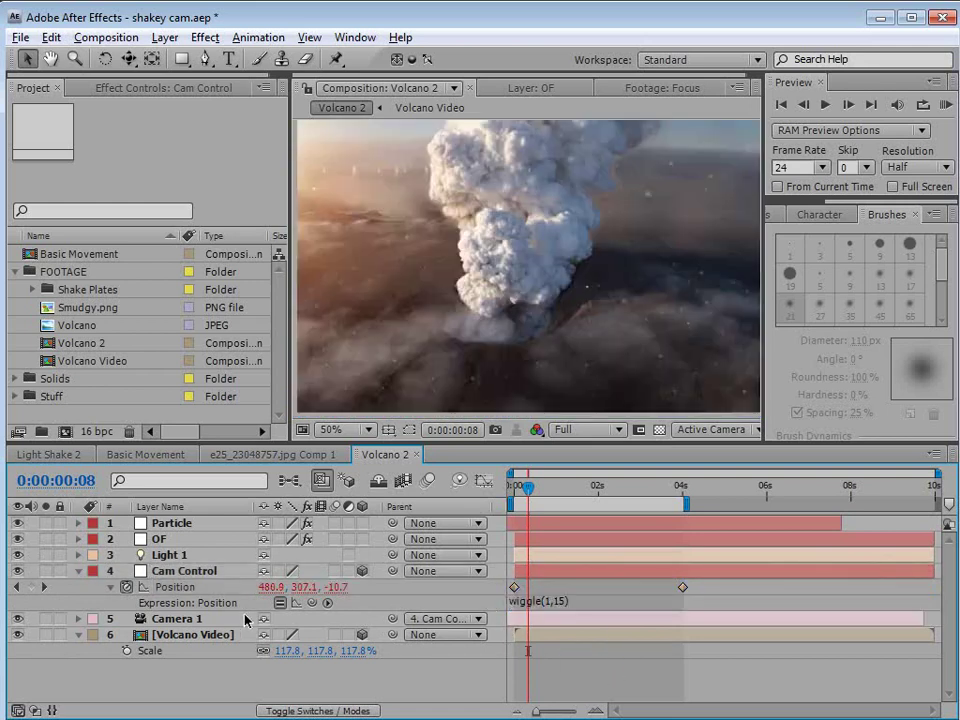
Step: Add the expression wiggle(.5,5) to Camera 1's Z Rotation and scrub forward to check the roll
click(172, 619)
key(r)
drag(284, 667, 268, 700)
alt+click(127, 682)
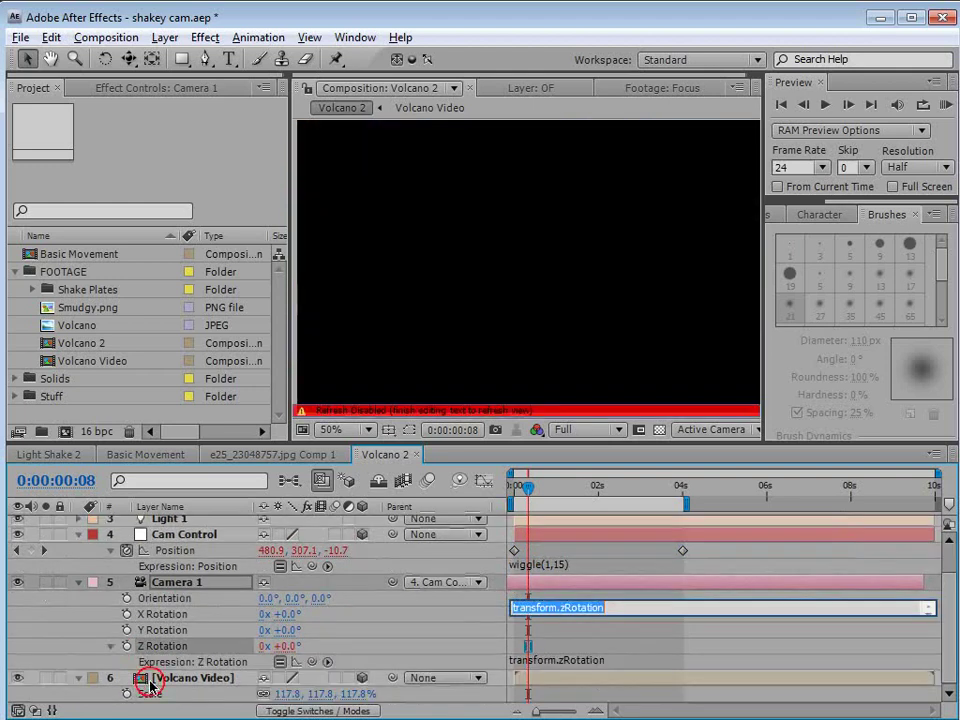
text(wigl)
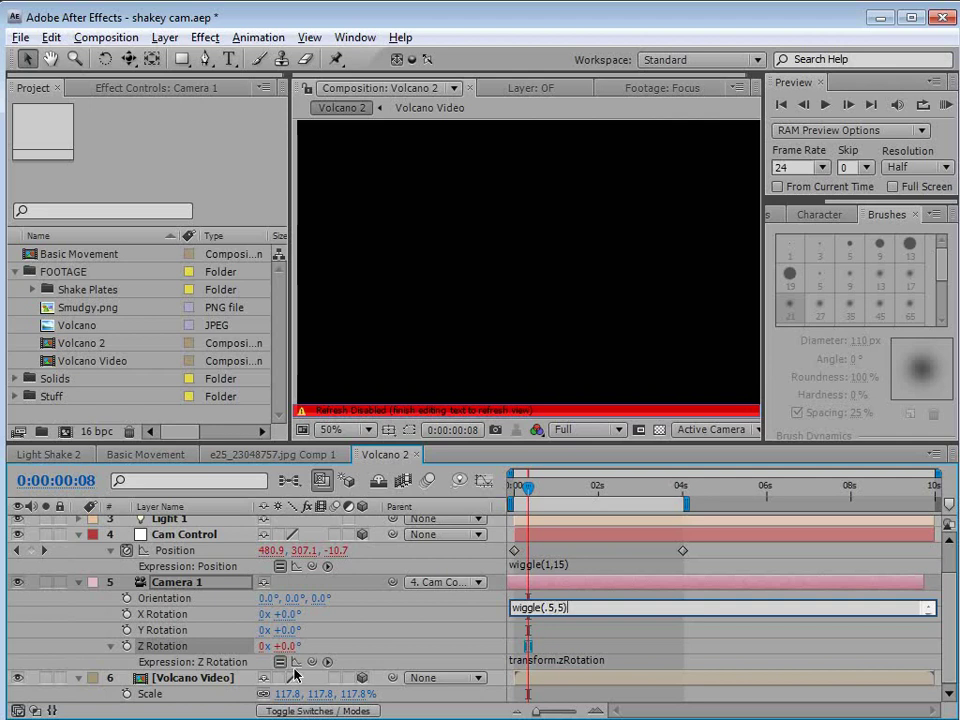
click(544, 628)
drag(528, 487, 576, 510)
Step: Add the expression wiggle(9,2) to Camera 1's Position, scrub through the shot, and collapse the animated properties
click(165, 583)
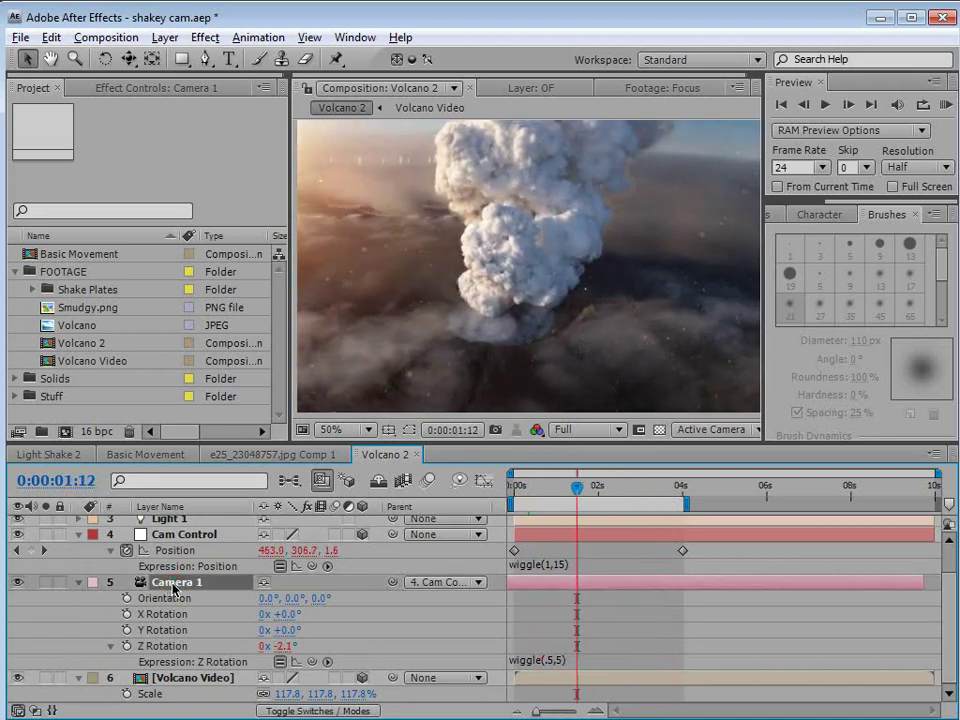
key(p)
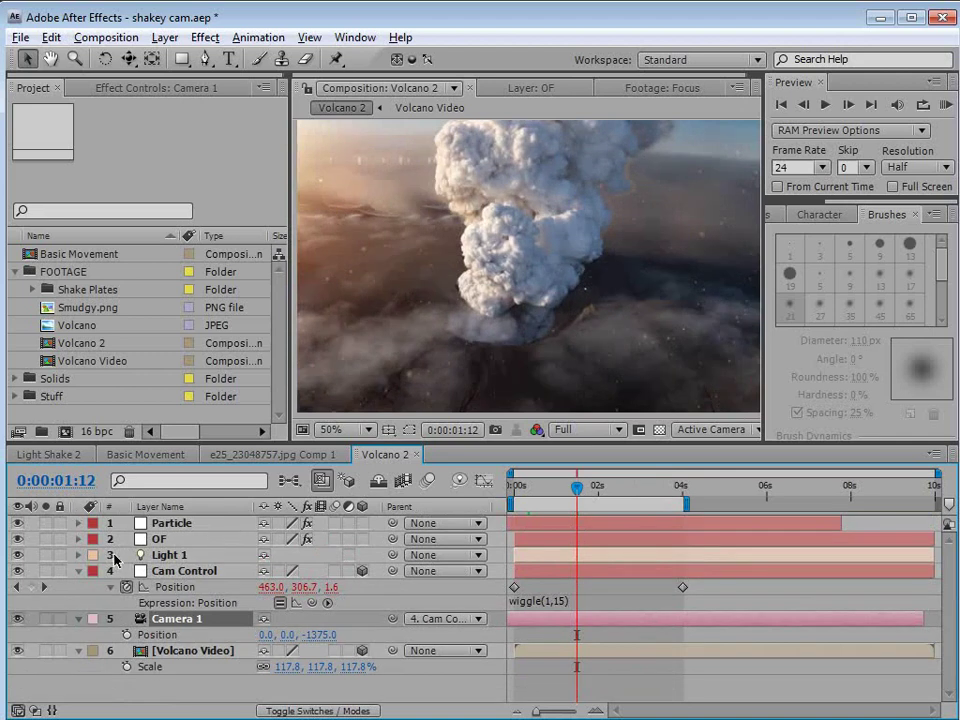
alt+click(126, 636)
text(wigg)
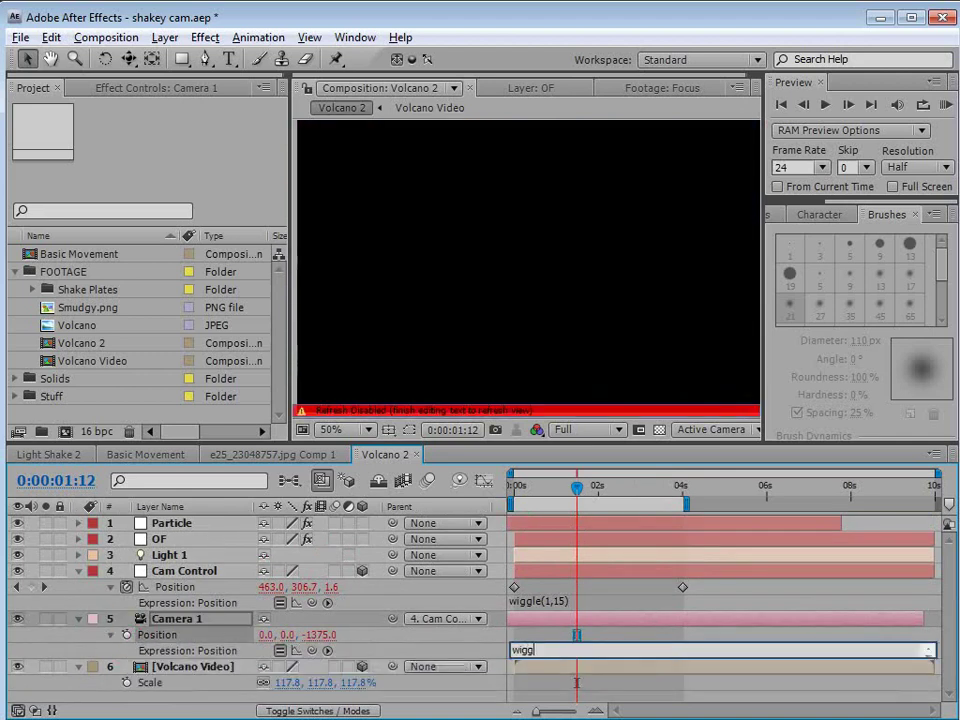
text(le(9,2))
click(514, 625)
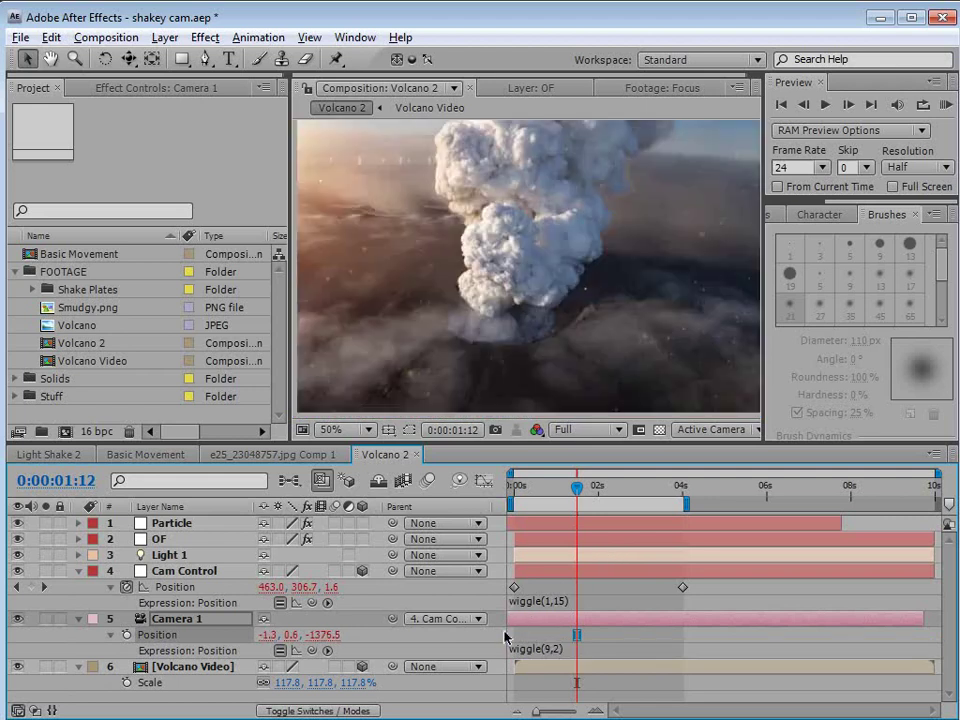
drag(514, 487, 678, 597)
key(u)
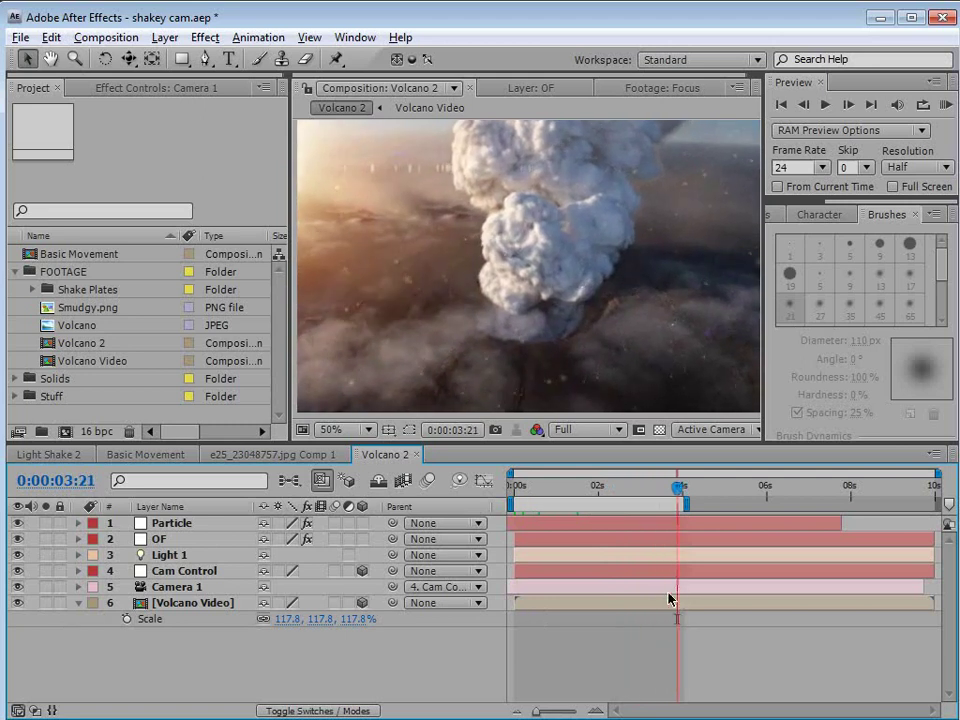
Step: Open the Light Shake clip from the Shake Plates folder and scrub through its footage
click(35, 290)
double_click(64, 307)
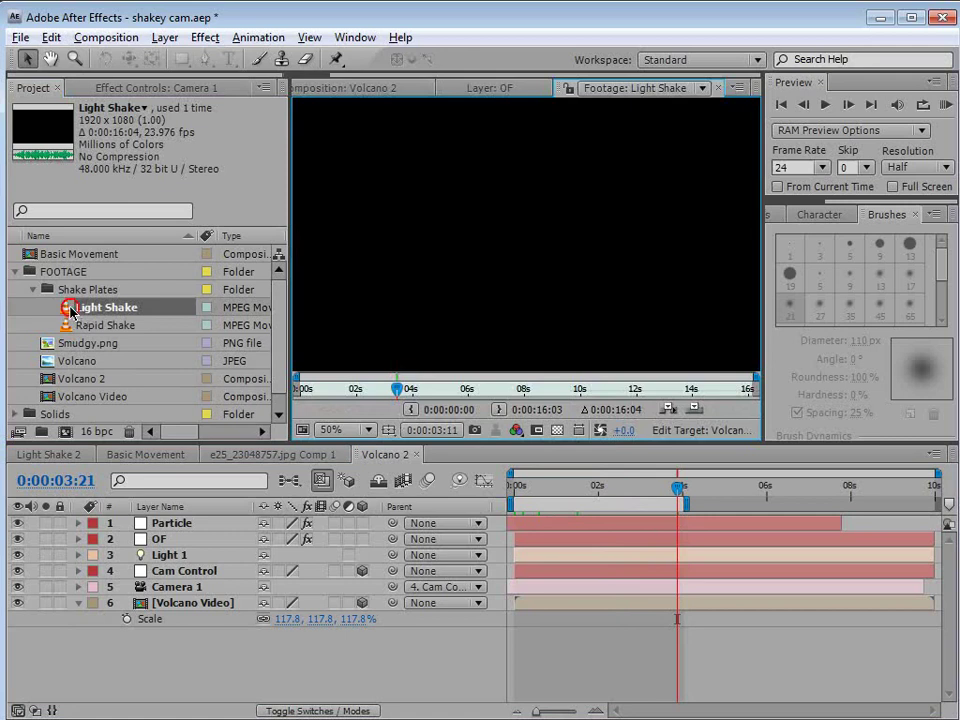
mouse_move(370, 386)
mouse_down()
mouse_move(336, 389)
mouse_move(618, 390)
mouse_up()
drag(546, 392, 437, 400)
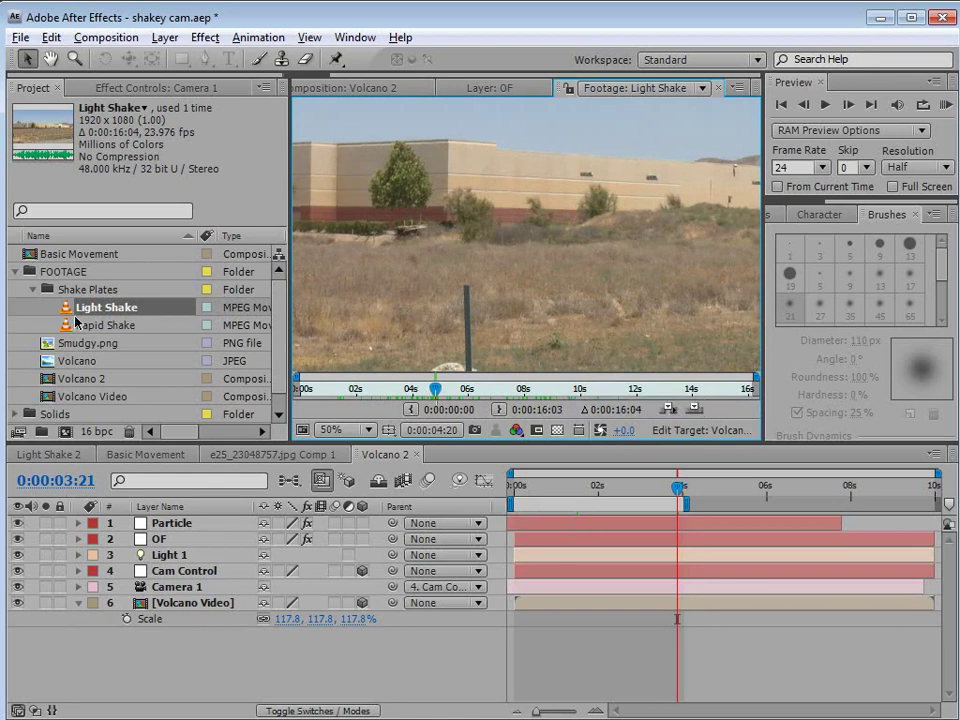
Step: Create a new composition from the Light Shake clip and limit its work area to about 2 s through 6 s
click(107, 327)
click(67, 310)
drag(68, 310, 64, 431)
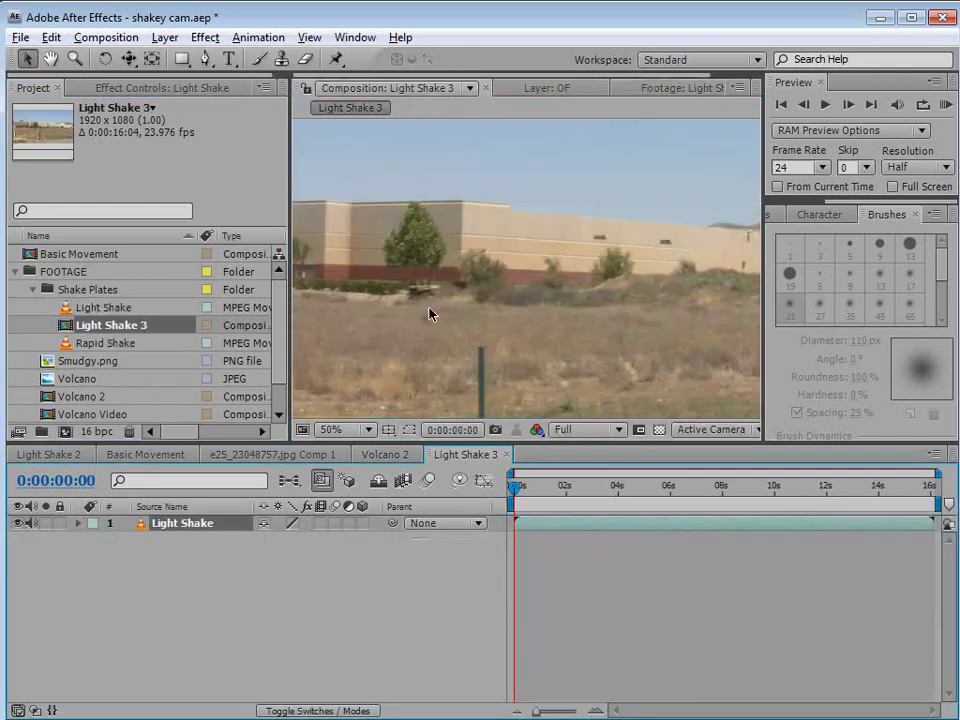
scroll(512, 281, down, 2)
drag(540, 488, 673, 516)
click(578, 489)
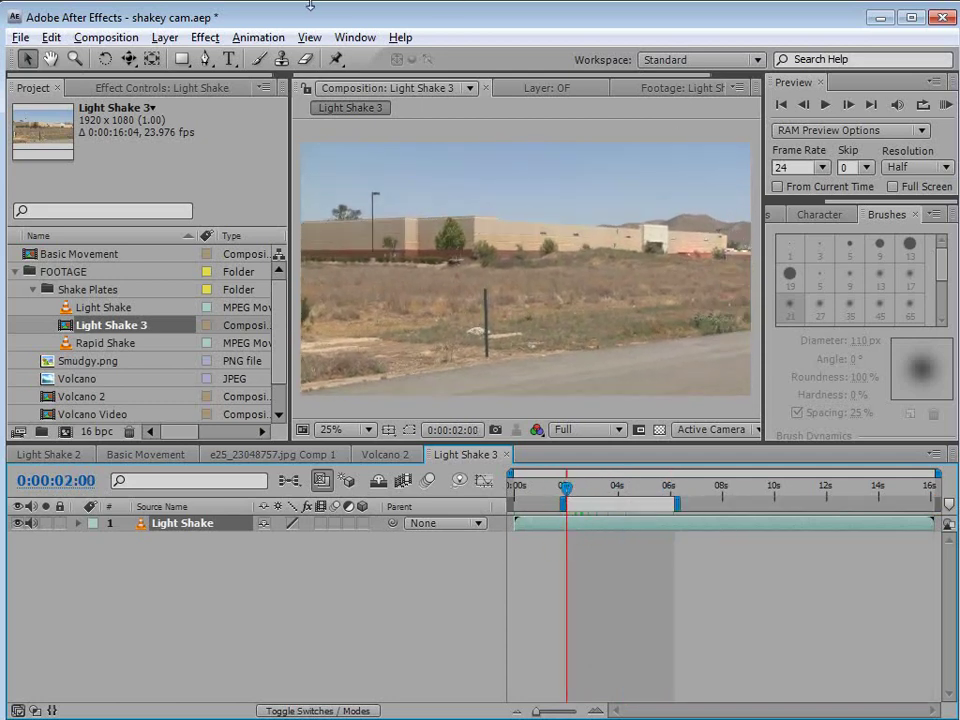
Step: Start a motion track on the Light Shake layer at 0:00:02:00, tracking both Position and Rotation
click(357, 37)
click(389, 396)
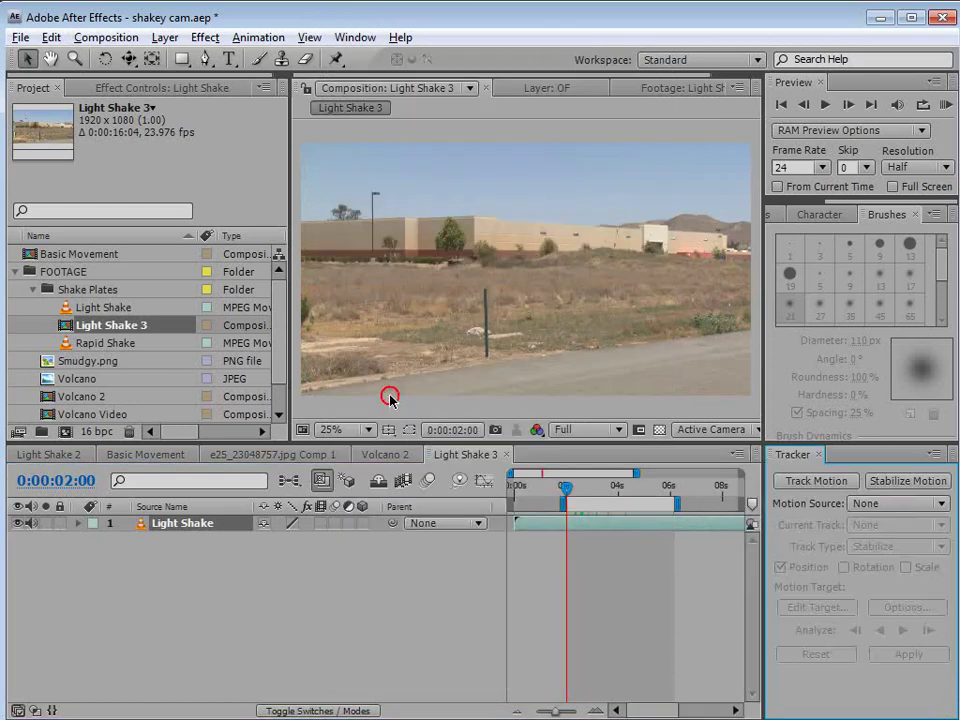
click(813, 484)
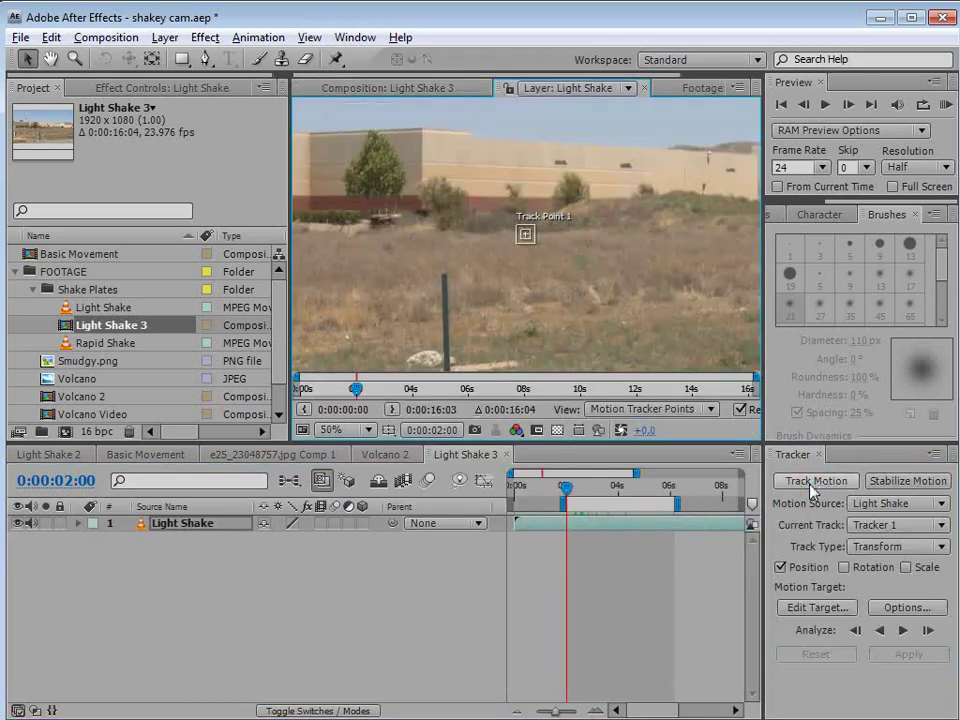
click(845, 567)
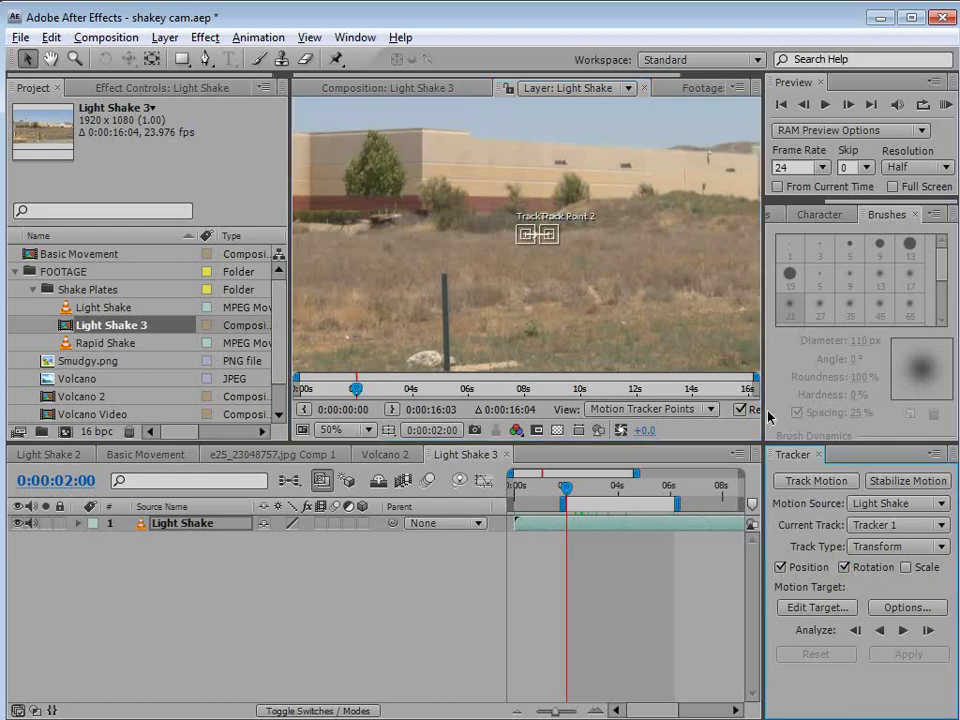
Step: Enlarge Track Point 1's feature and search regions and place it on the top of the street lamp
key(grave)
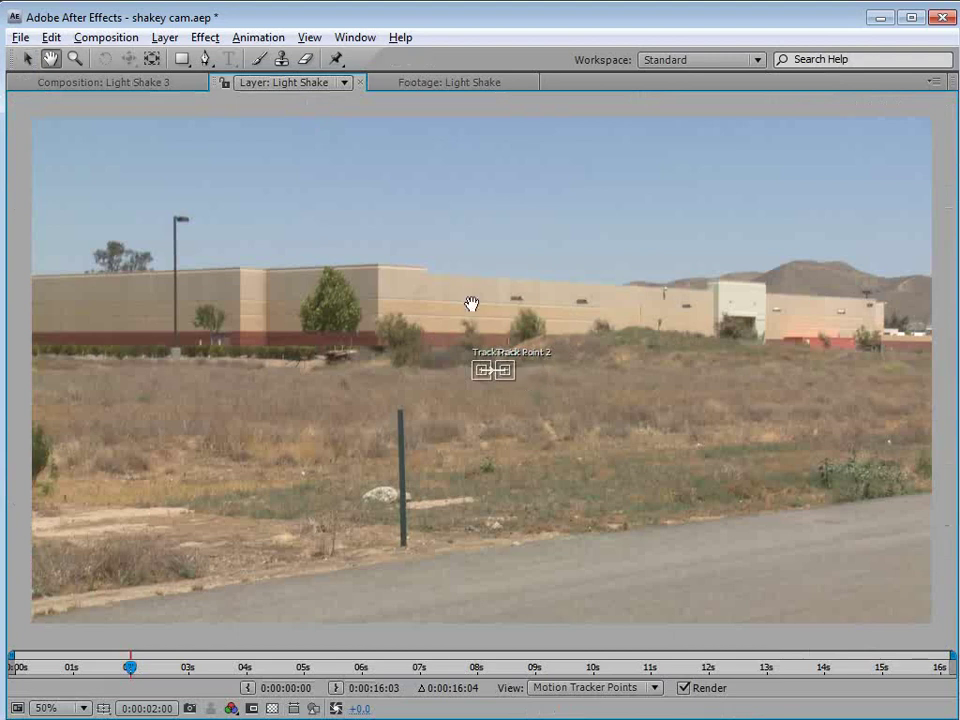
drag(471, 304, 542, 314)
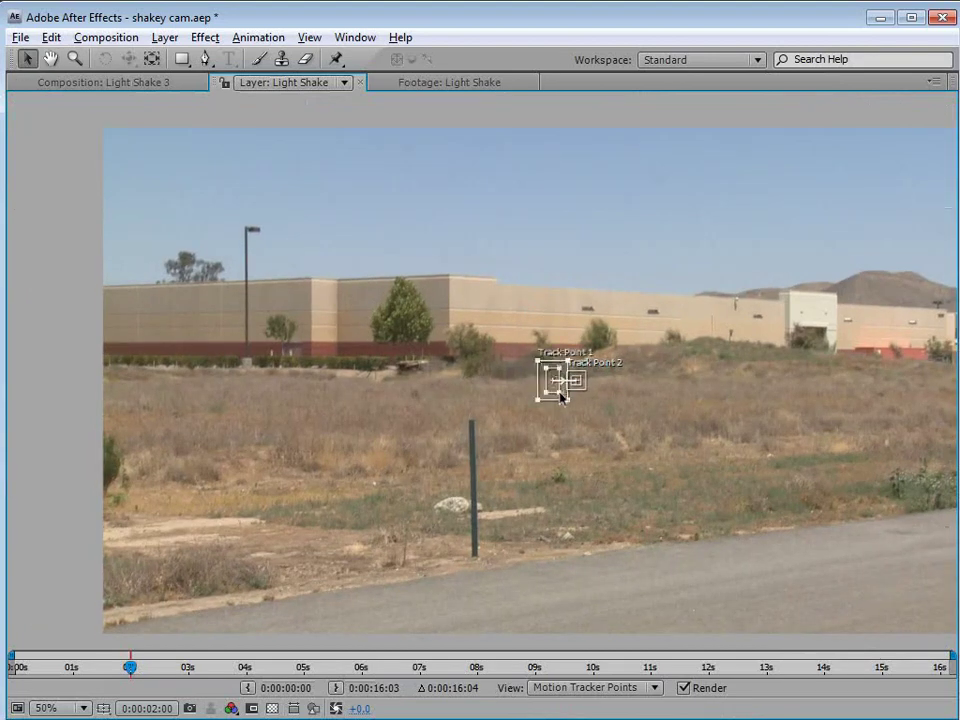
drag(555, 384, 266, 243)
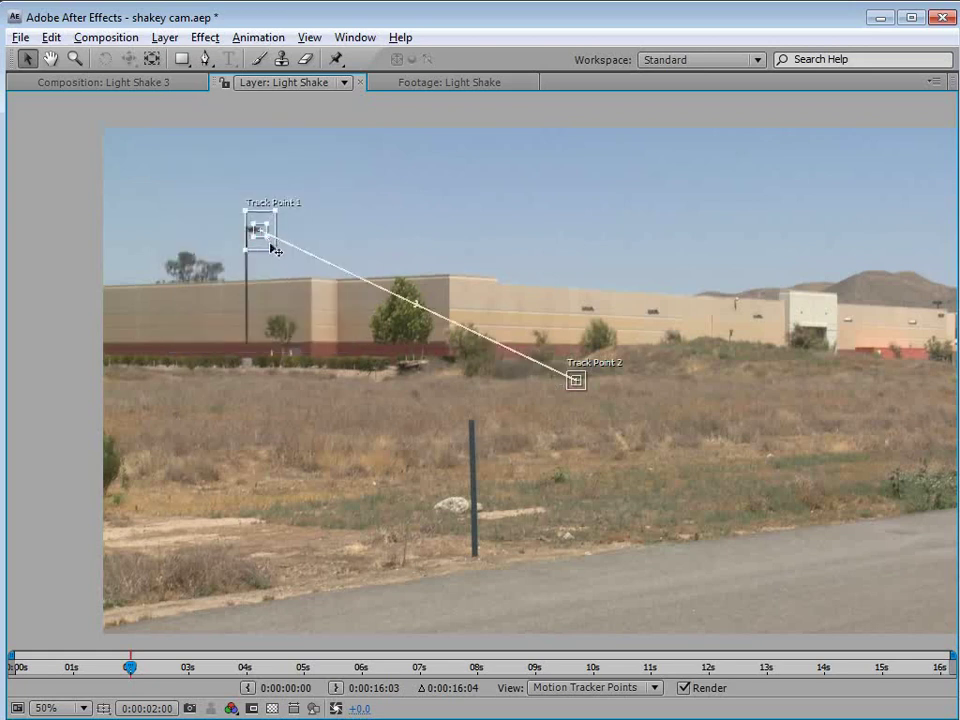
Step: Place Track Point 2 on the right edge of the building's white entrance block, resize its search region, and analyze the track forward
click(575, 380)
drag(574, 386, 849, 333)
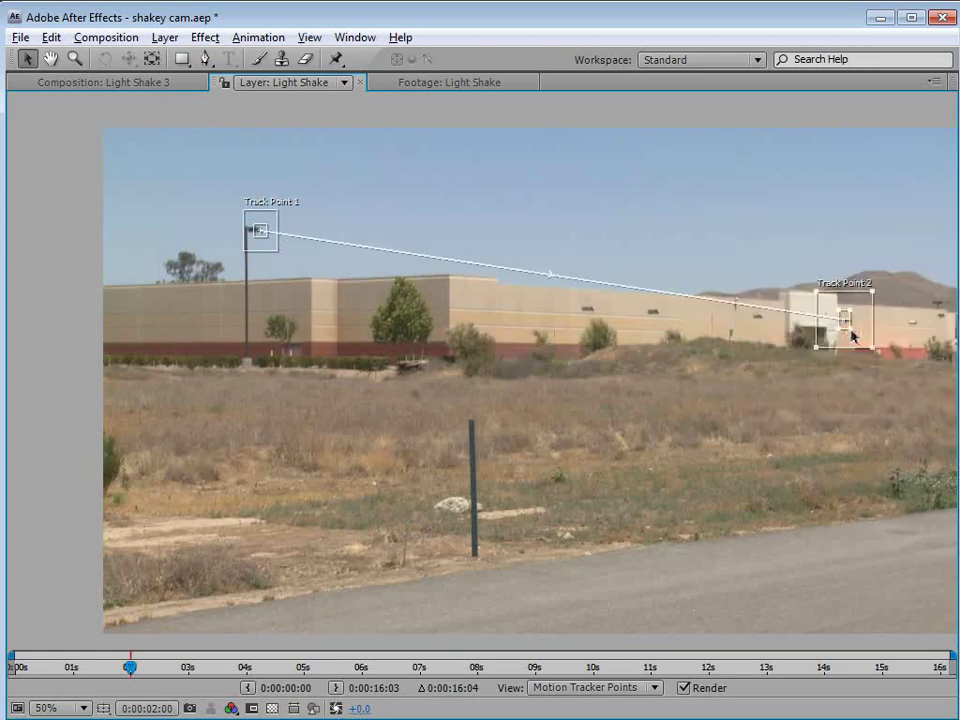
drag(872, 349, 863, 350)
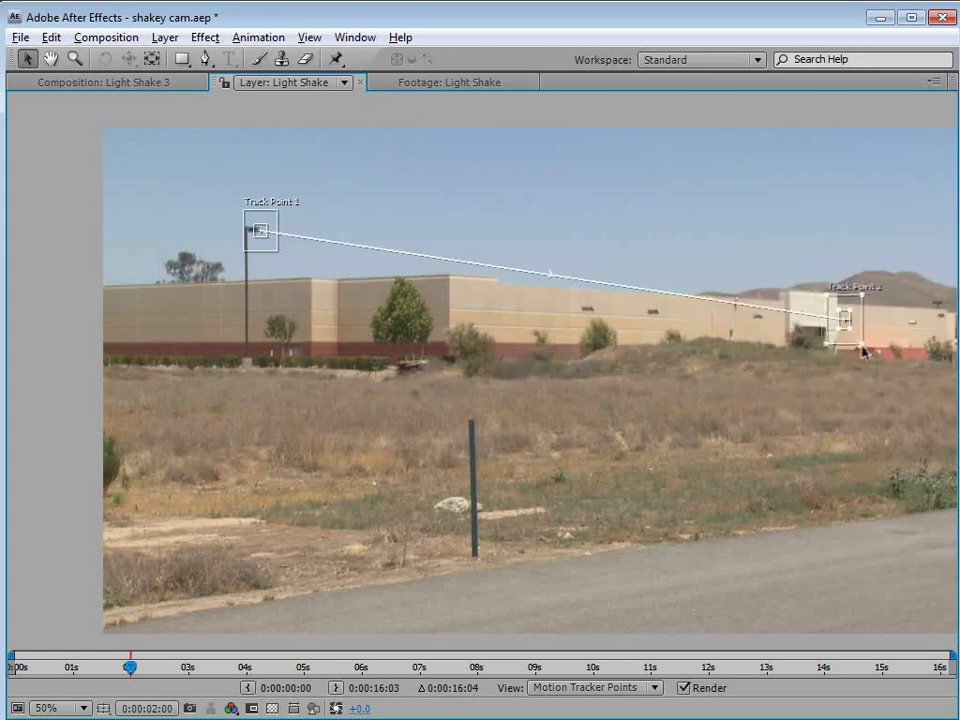
key(grave)
scroll(600, 262, down, 2)
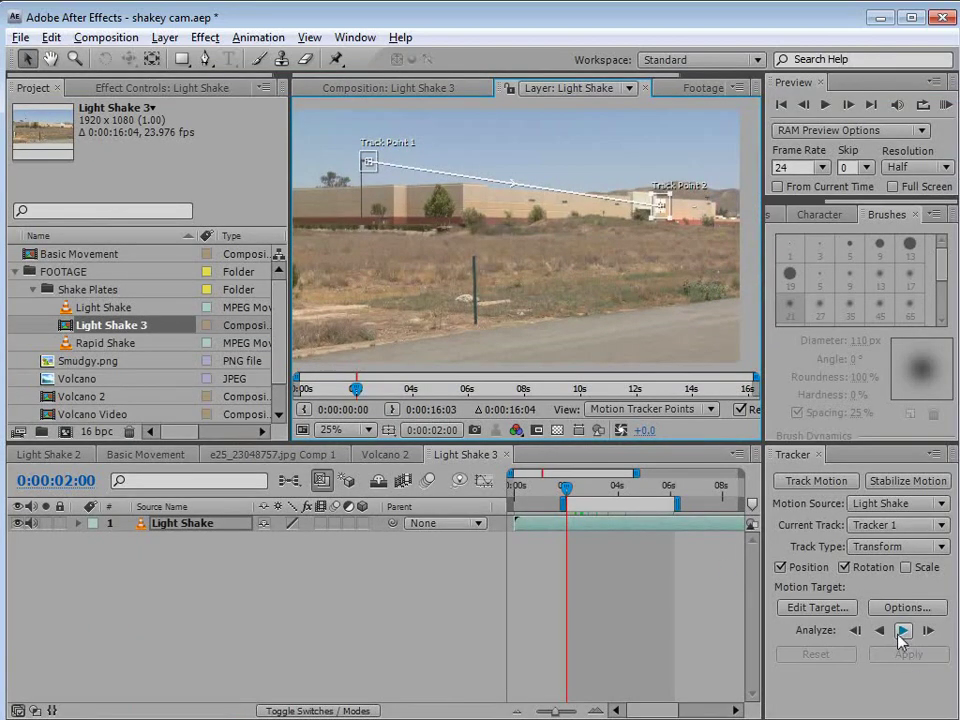
click(902, 631)
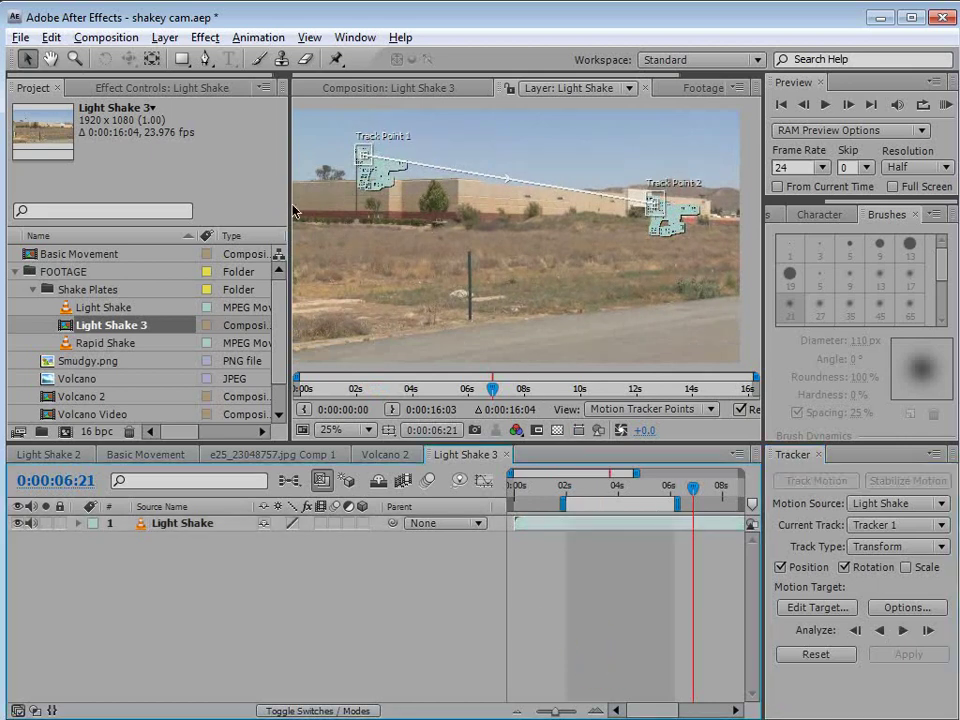
Step: Add a null object to the Light Shake 3 composition
click(165, 37)
mouse_move(459, 60)
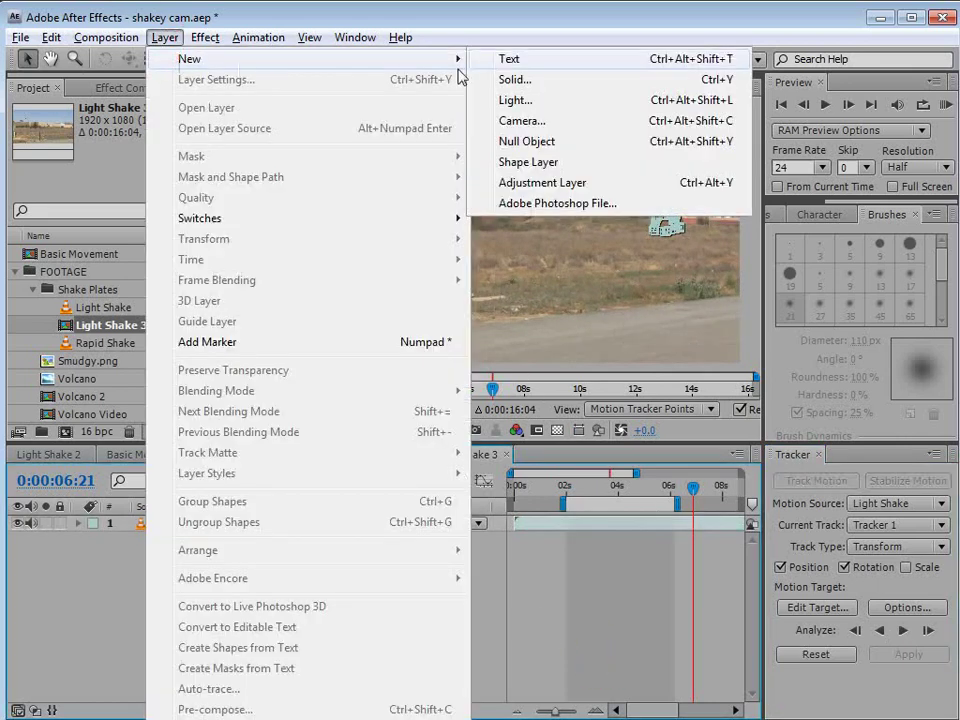
click(550, 141)
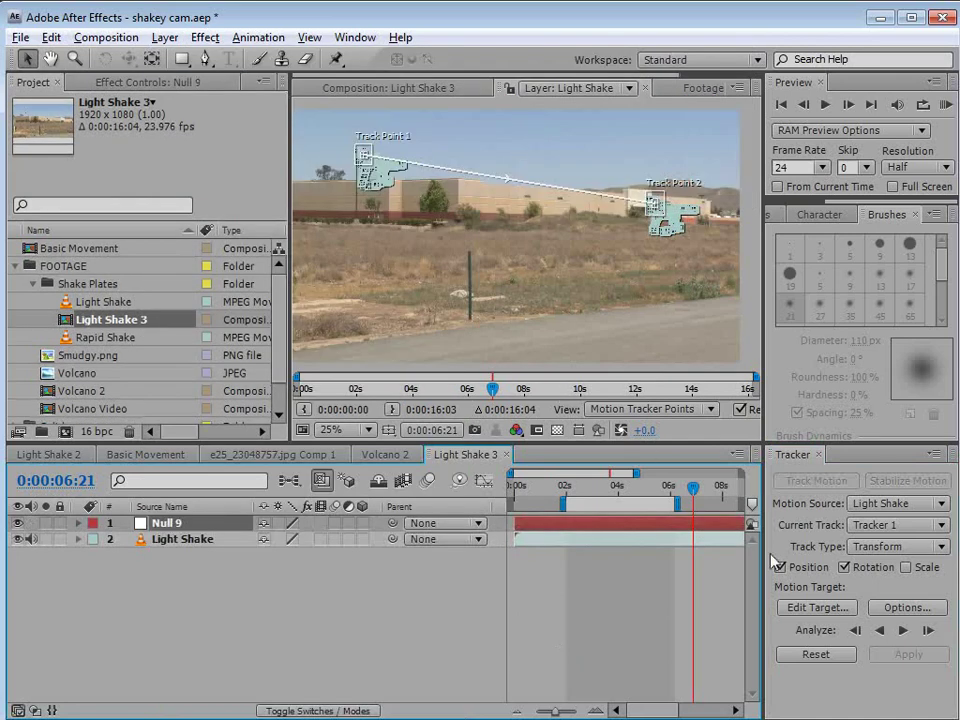
Step: Set the new null as the motion target and apply the tracked motion to it in X and Y
click(810, 608)
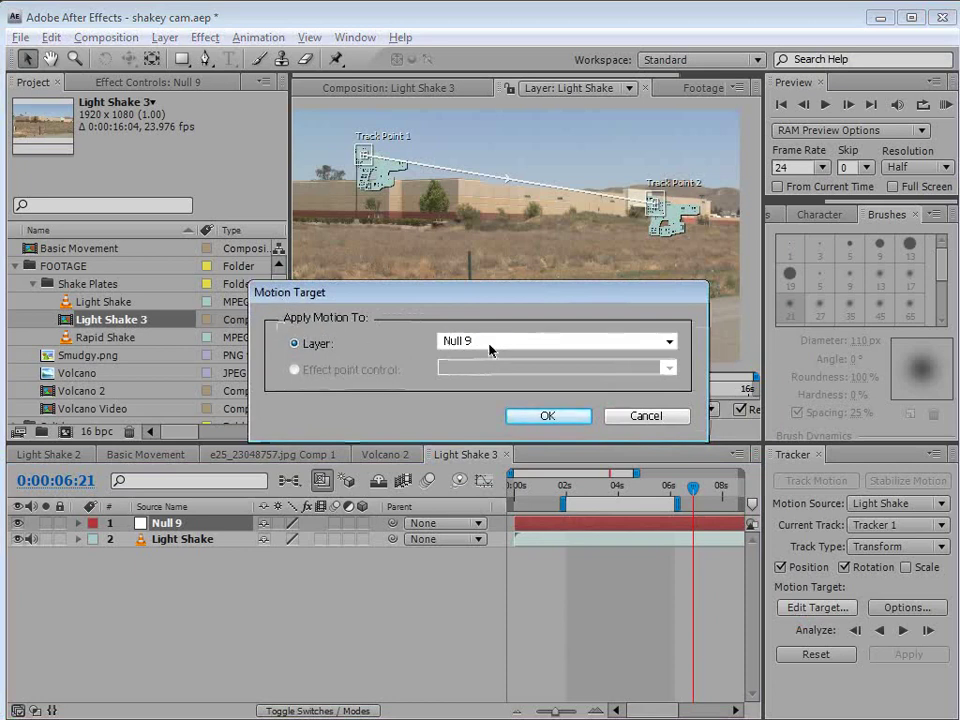
click(484, 344)
click(468, 356)
click(548, 418)
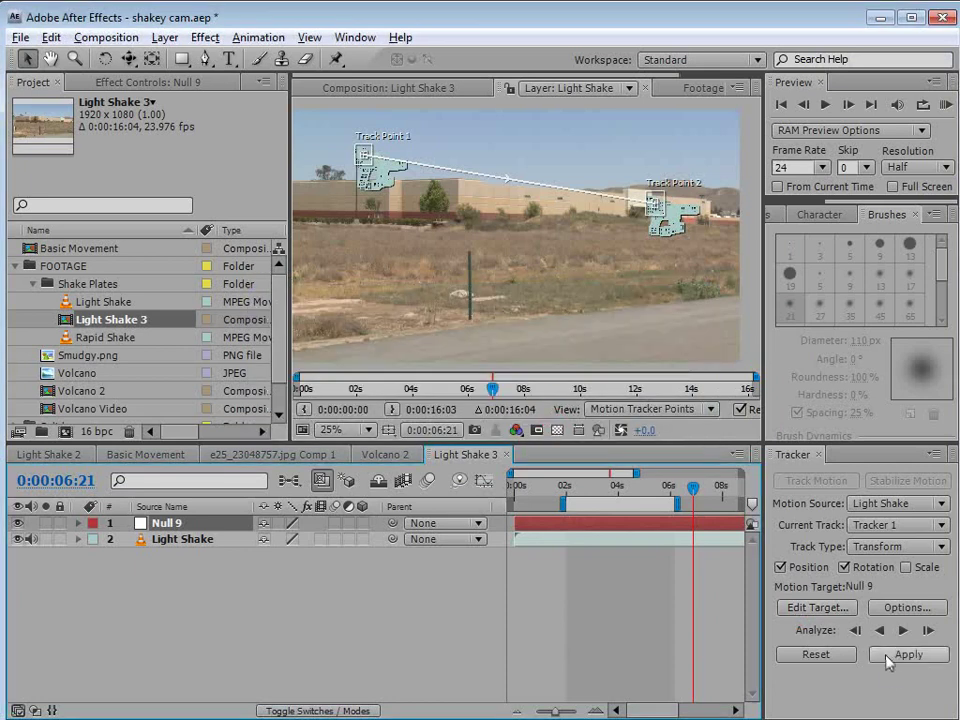
click(885, 655)
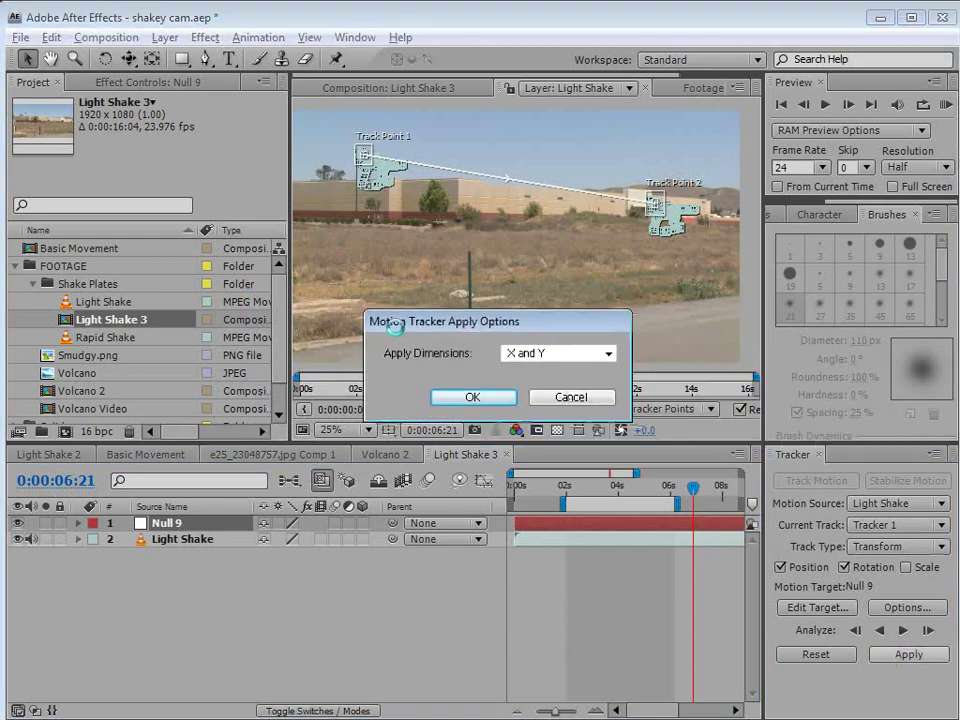
click(474, 397)
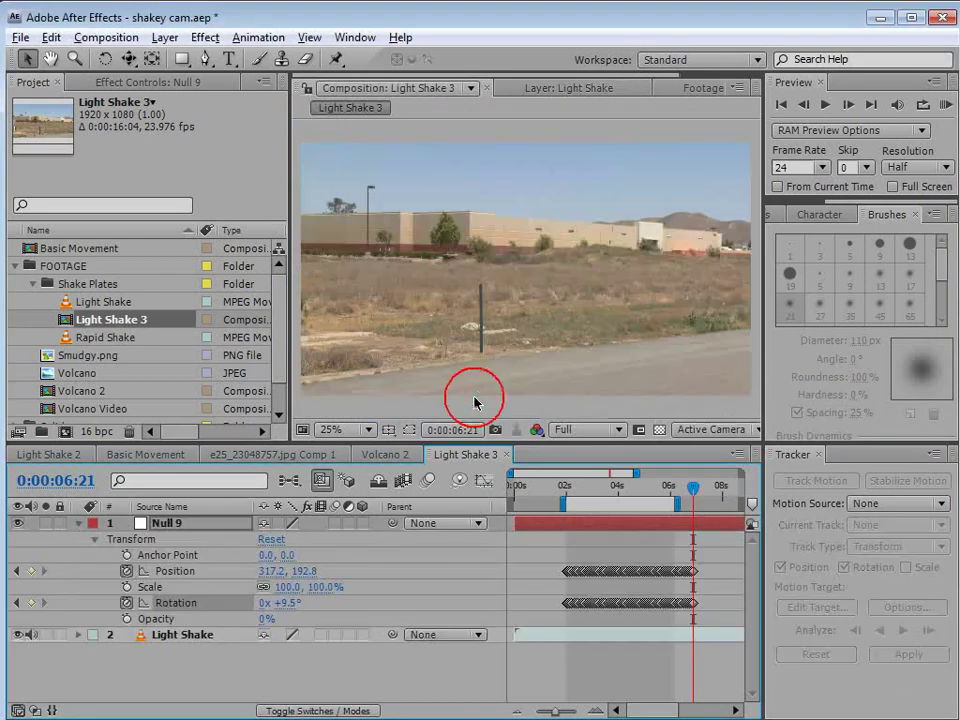
Step: Copy the tracked null into the Volcano 2 composition at 0:00:00:00 and place it directly above Cam Control
drag(576, 481, 593, 484)
click(589, 529)
click(570, 526)
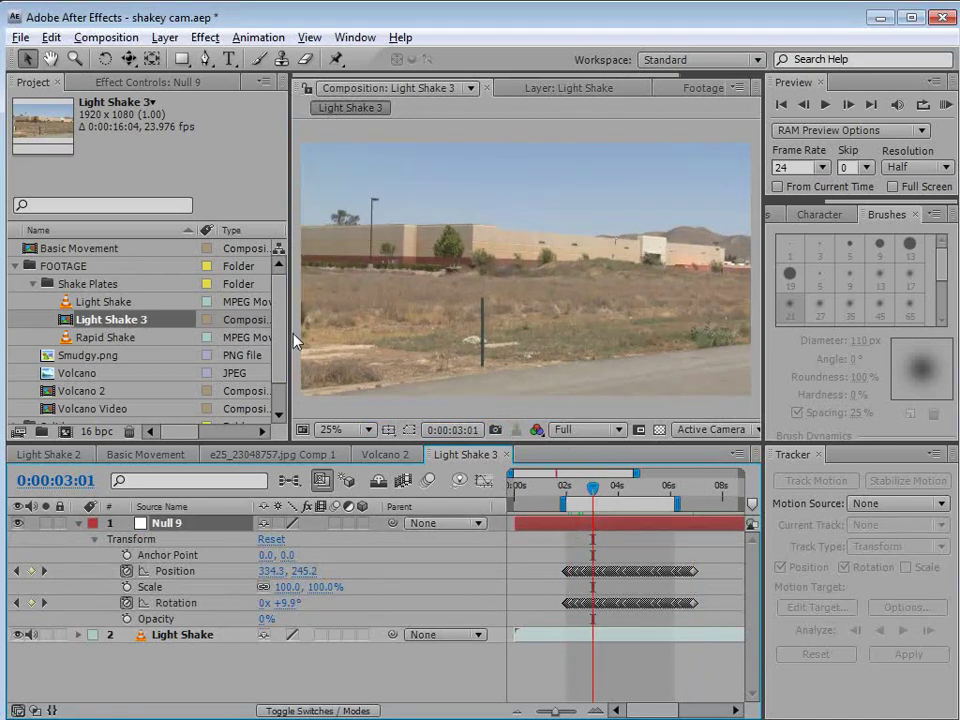
click(51, 37)
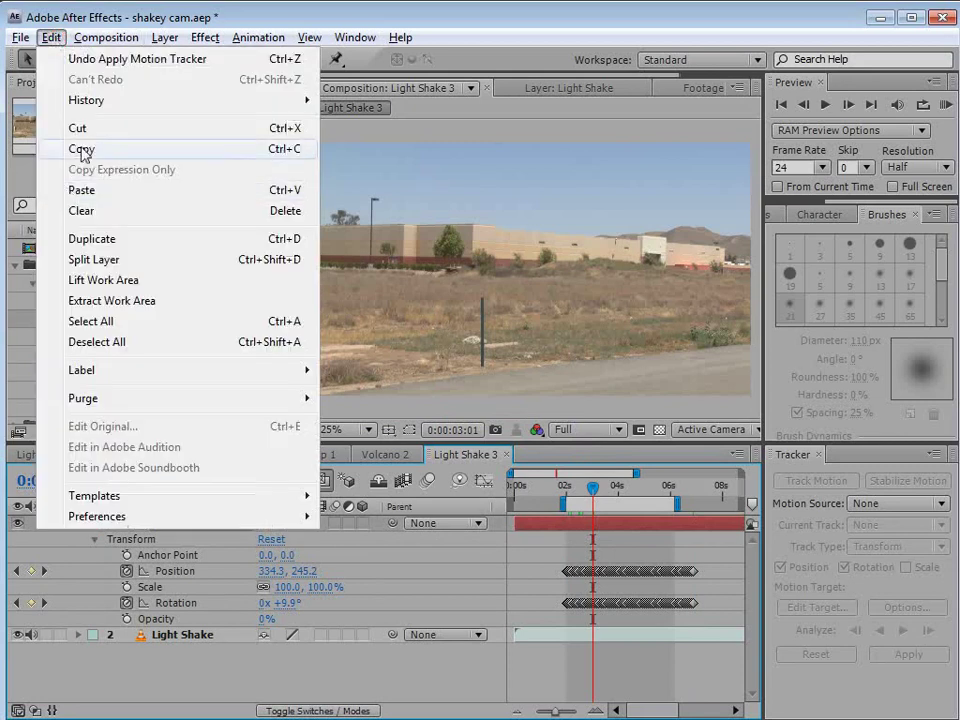
click(82, 150)
click(388, 454)
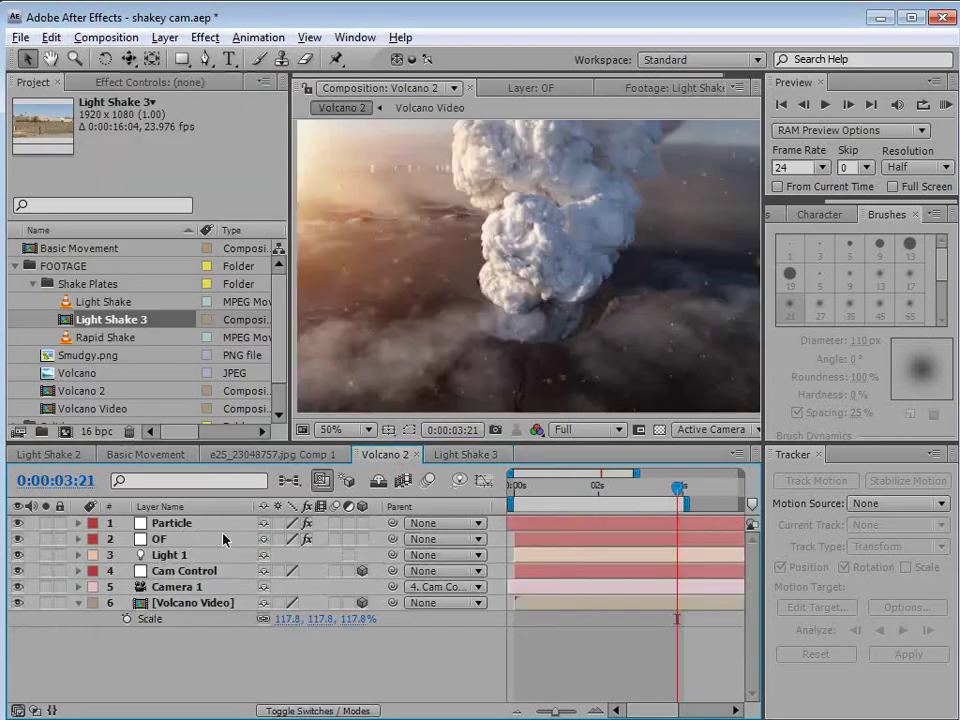
drag(540, 485, 510, 486)
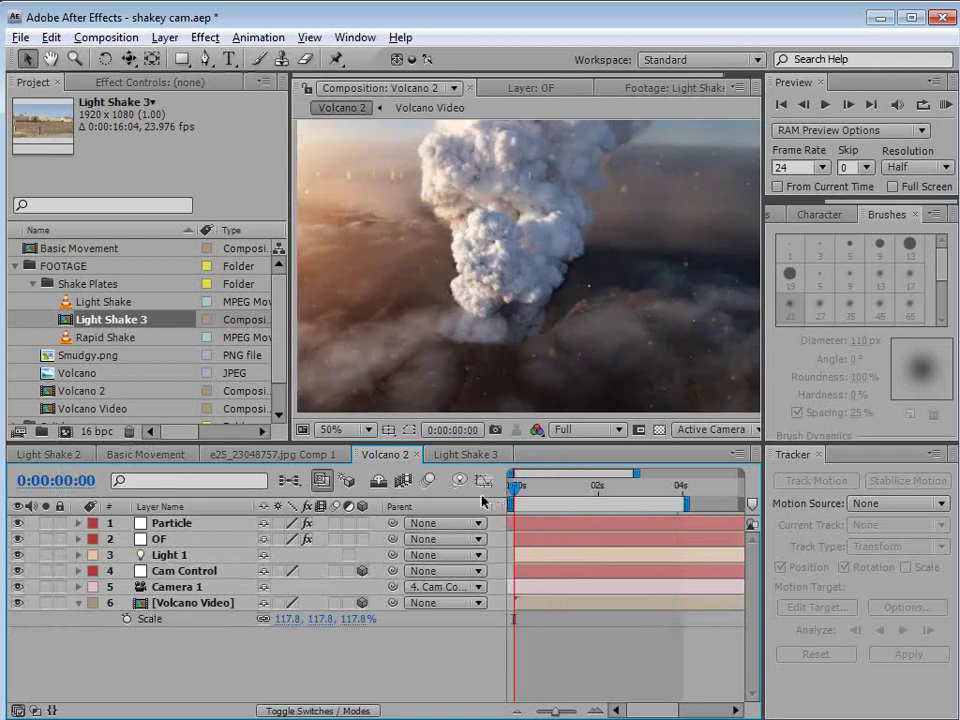
click(51, 37)
click(70, 190)
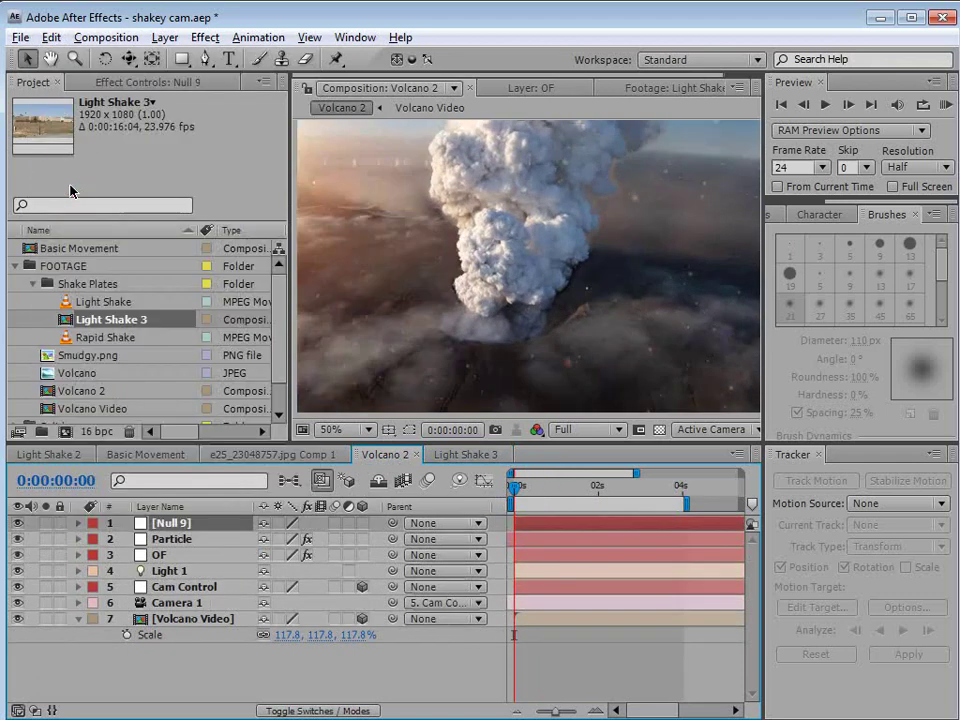
drag(171, 525, 139, 603)
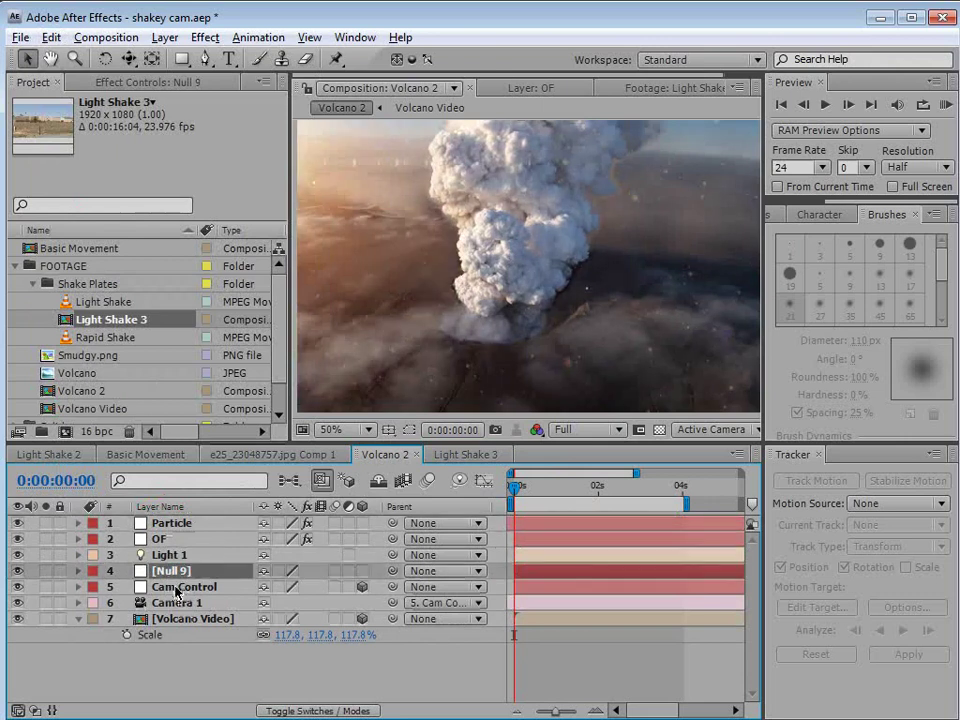
Step: Disable the wiggle(1,15) expression on Cam Control's Position
click(176, 588)
key(e)
key(e)
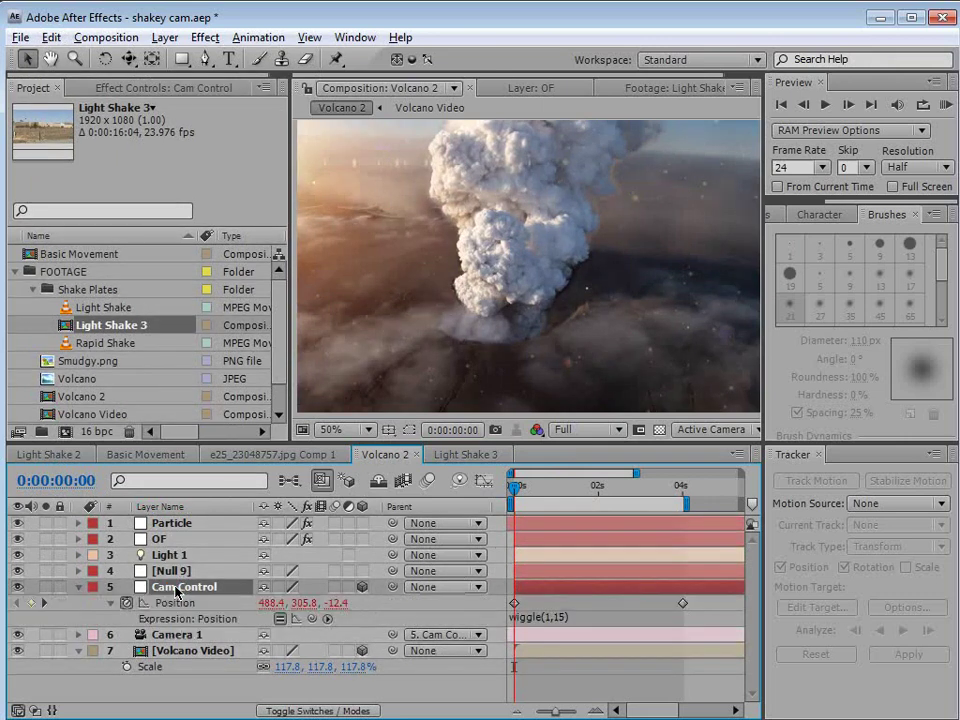
click(280, 619)
Step: Disable the wiggle expressions on Camera 1's Position and Z Rotation
click(180, 637)
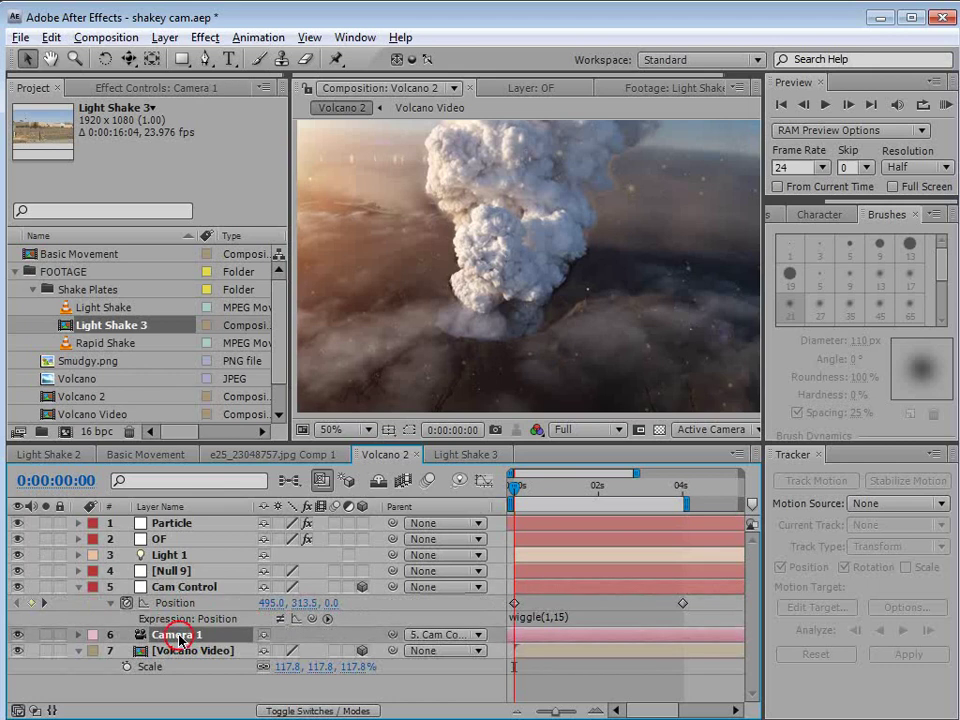
key(e)
key(e)
scroll(180, 640, down, 1)
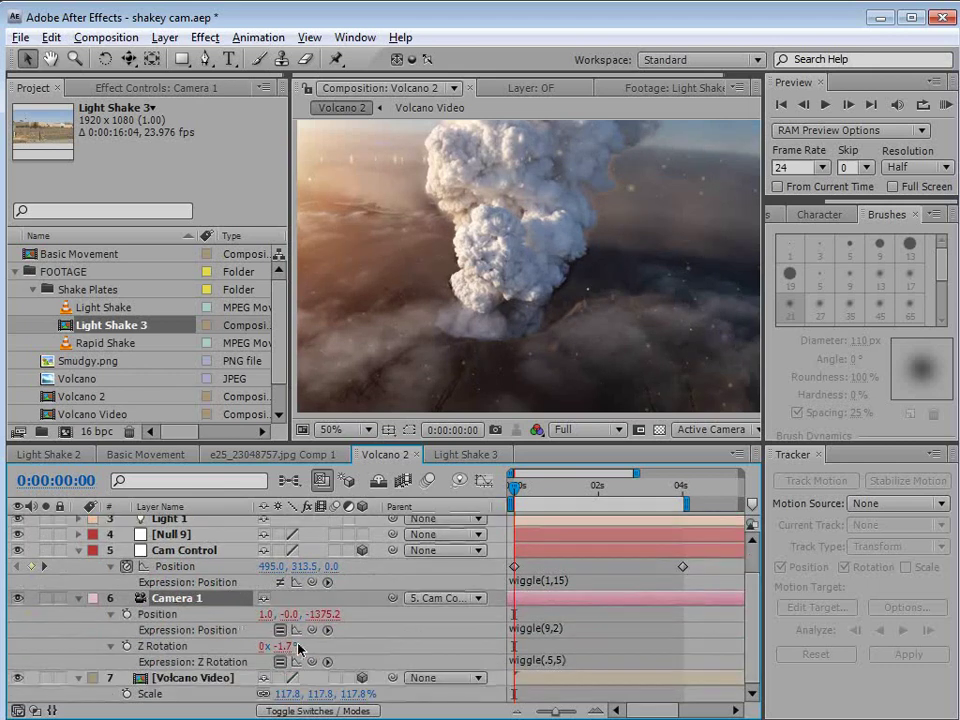
click(280, 662)
click(280, 630)
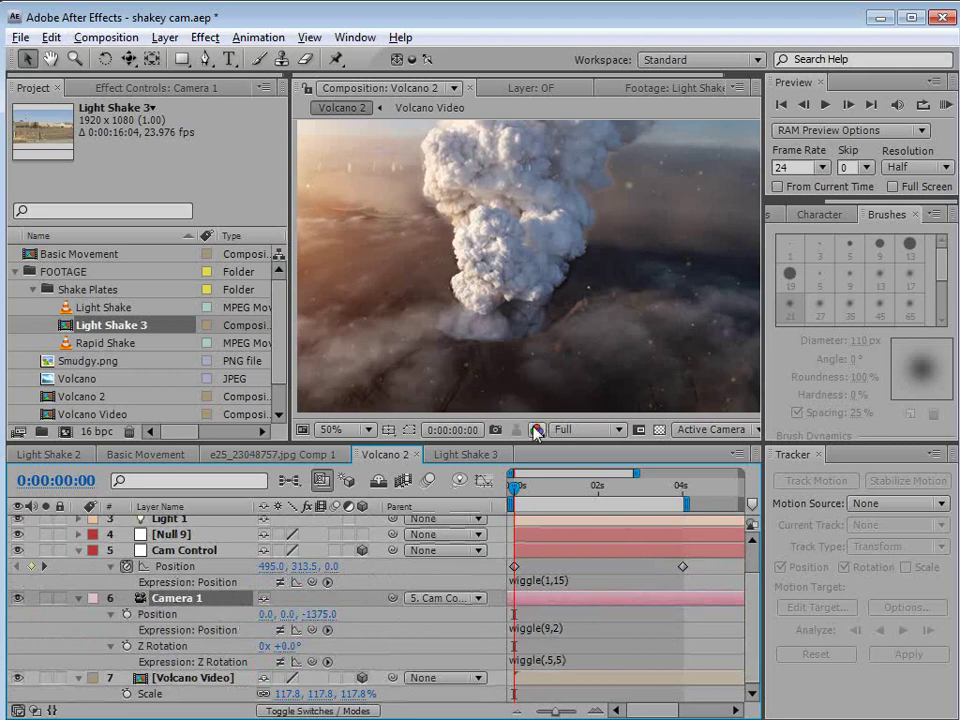
Step: Rename the pasted null as Real Cam Movement and shift it about 2 s earlier so its tracking keyframes cover the composition's start
drag(400, 443, 400, 406)
key(h)
drag(490, 220, 488, 236)
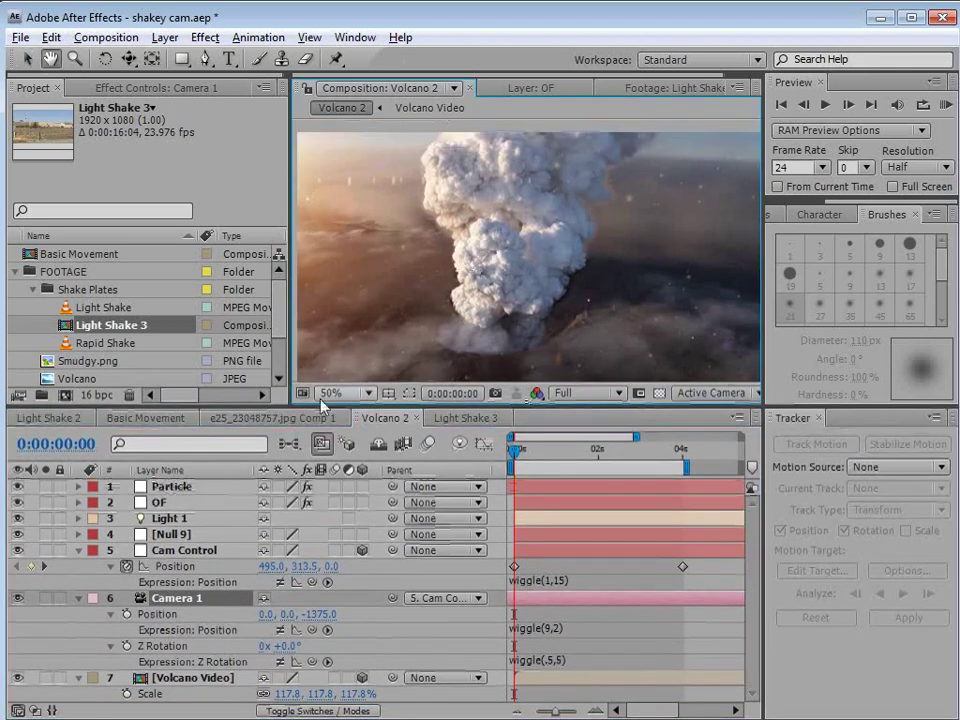
key(v)
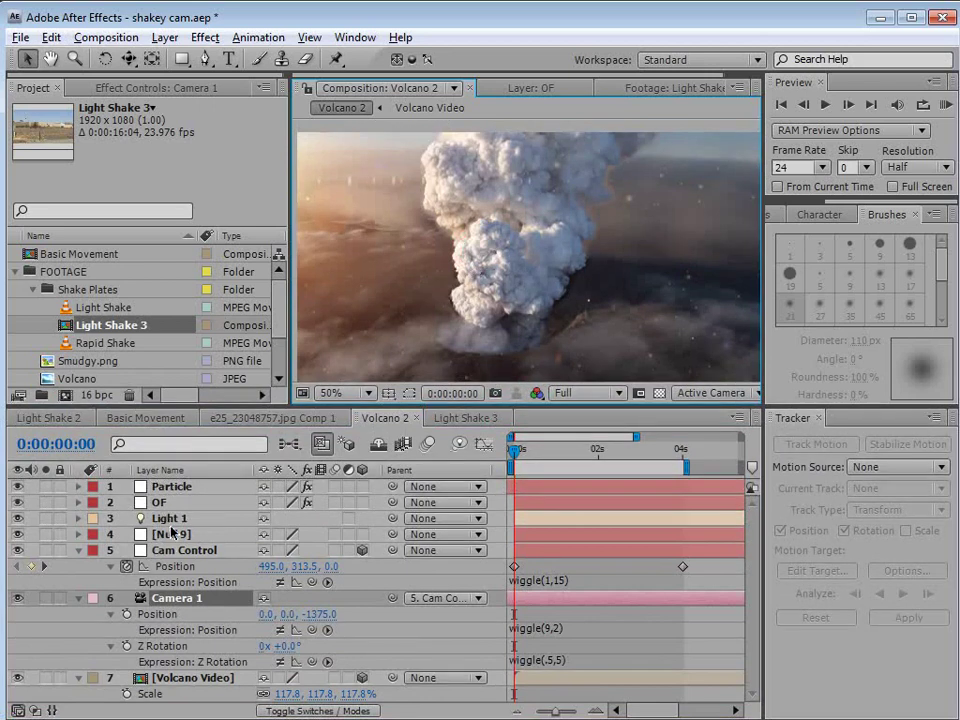
click(171, 537)
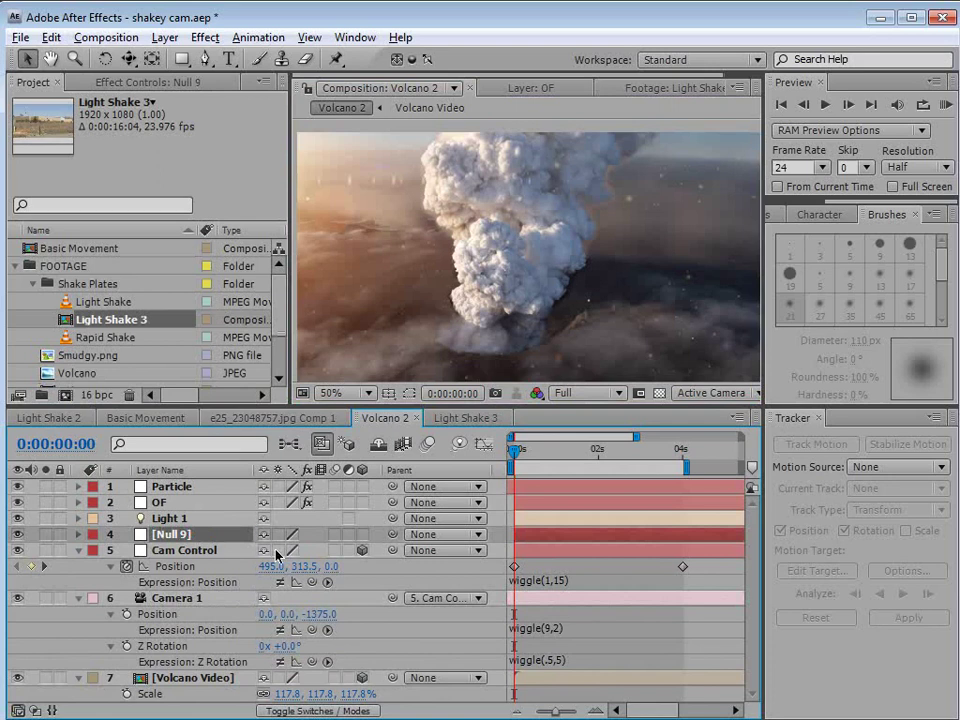
key(Return)
text(Real Ca)
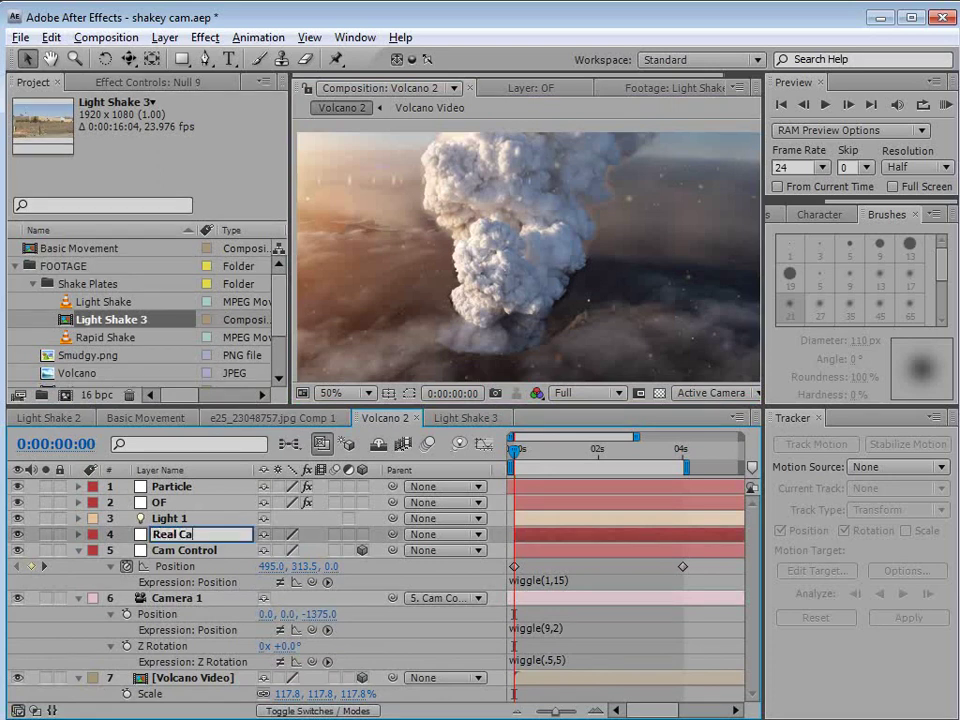
text(m Movement)
key(Return)
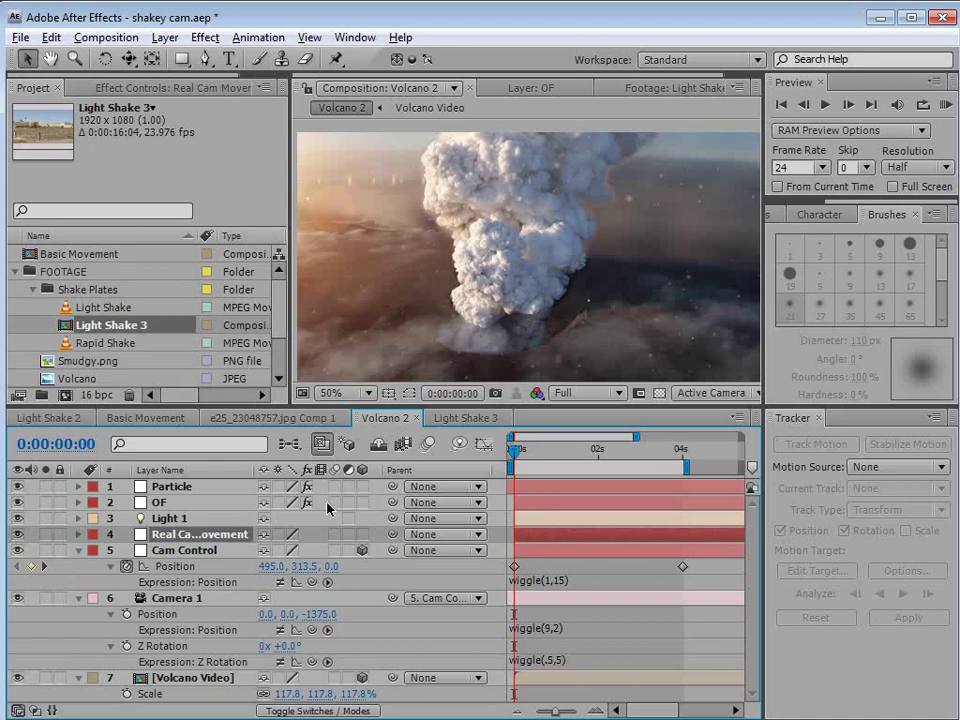
key(ctrl+v)
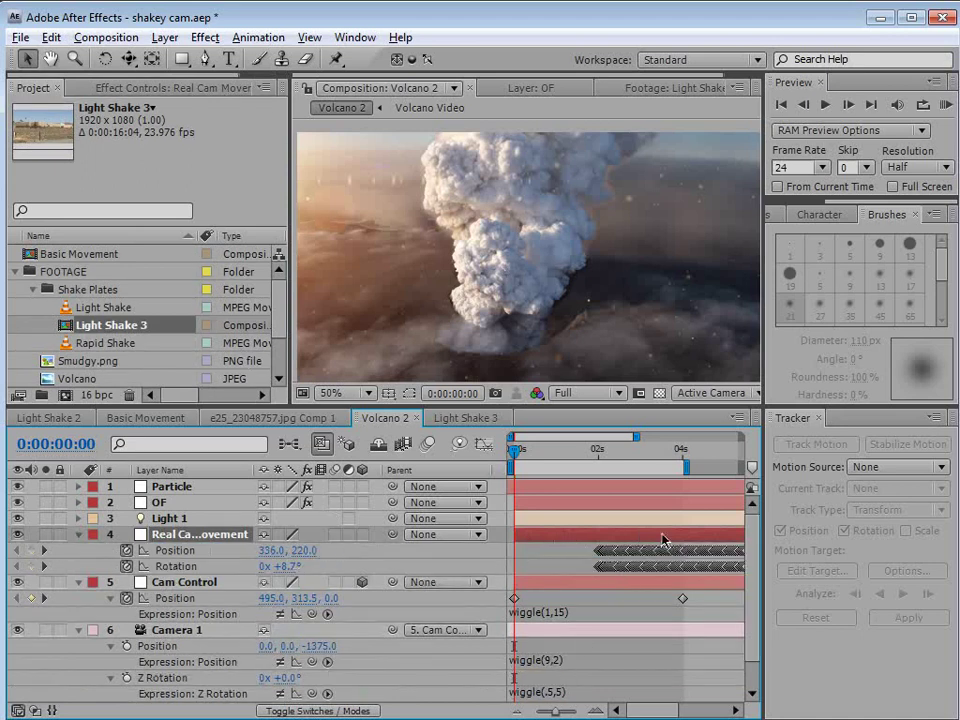
drag(671, 537, 579, 540)
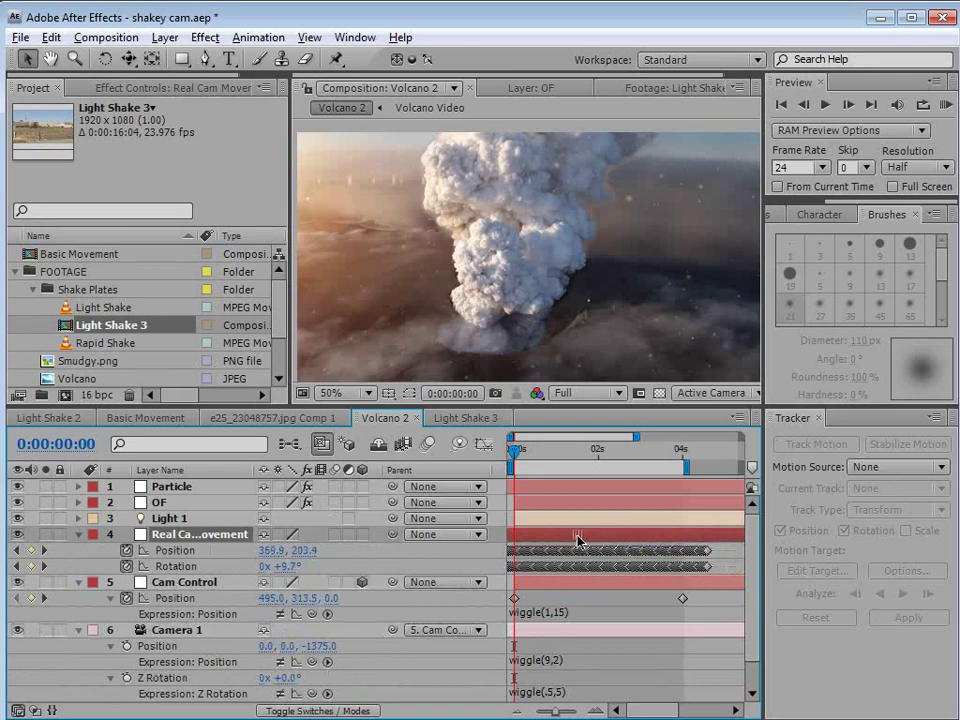
Step: Parent Cam Control to Real Cam Movement and preview the camera motion up to about 0:00:02:09
click(168, 585)
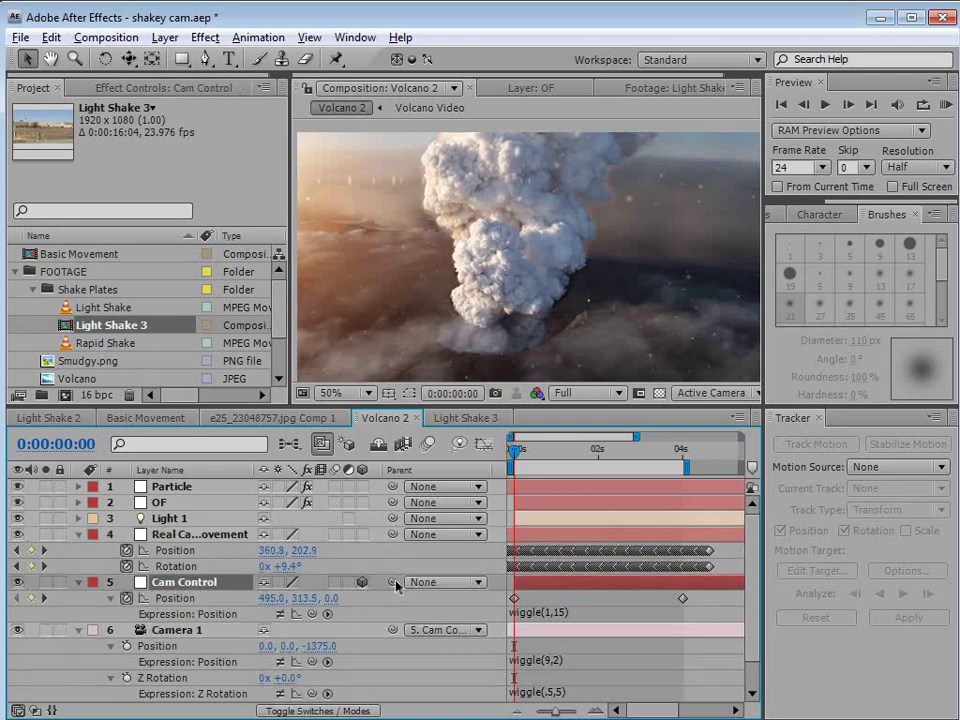
drag(393, 582, 211, 540)
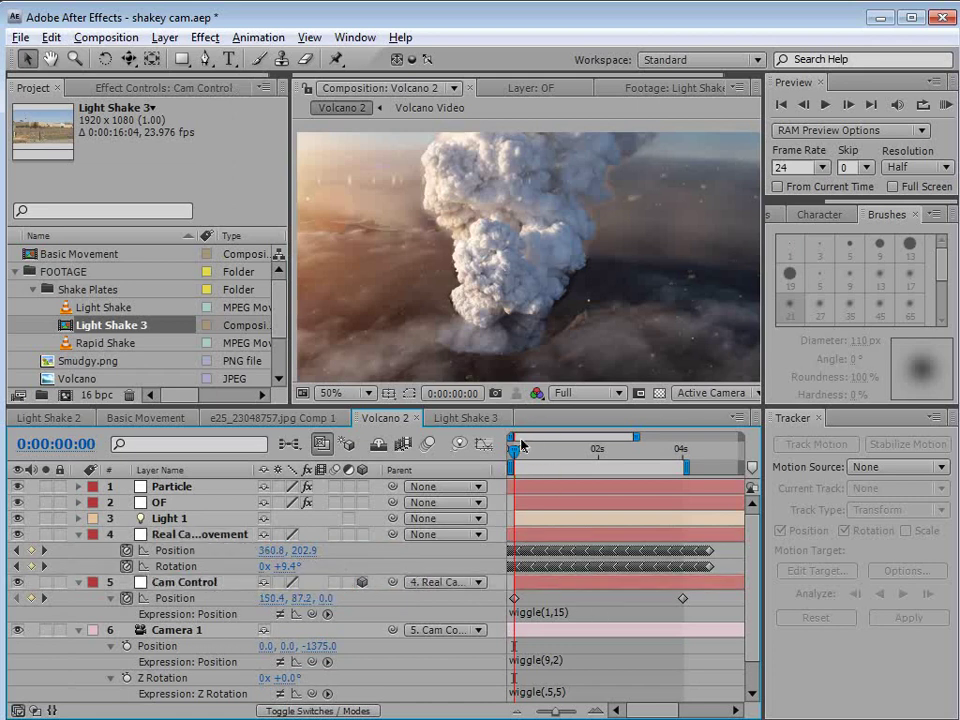
drag(514, 450, 622, 464)
scroll(568, 343, down, 2)
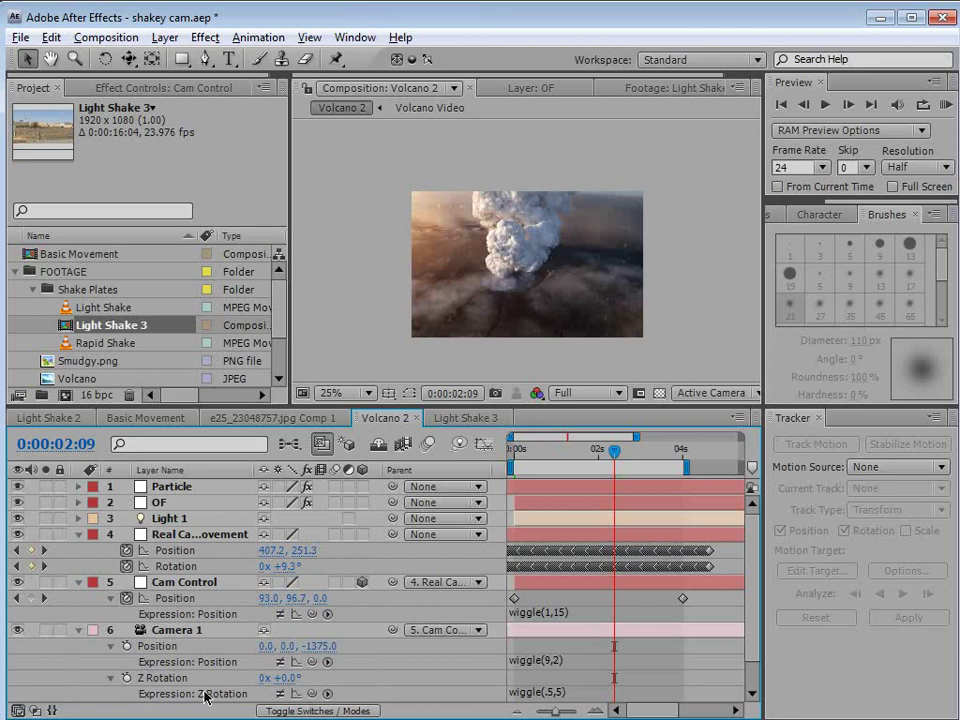
Step: Reset Cam Control's parent to None
click(150, 582)
click(443, 582)
click(443, 492)
Step: Add the expression transform.position*.5 to Real Cam Movement's Position
click(160, 550)
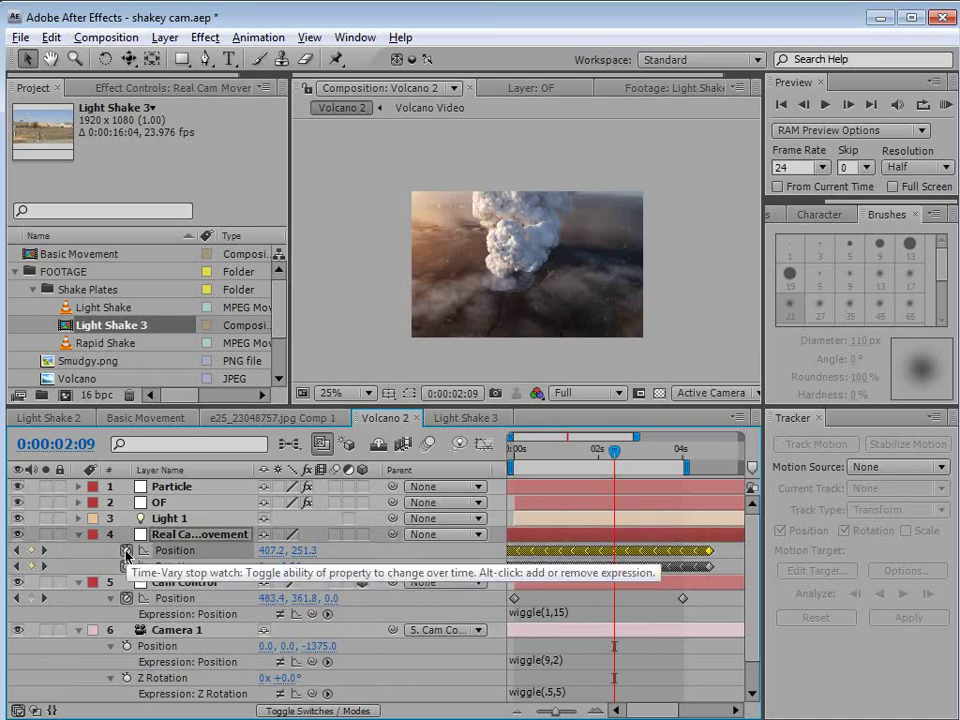
alt+click(127, 551)
click(558, 566)
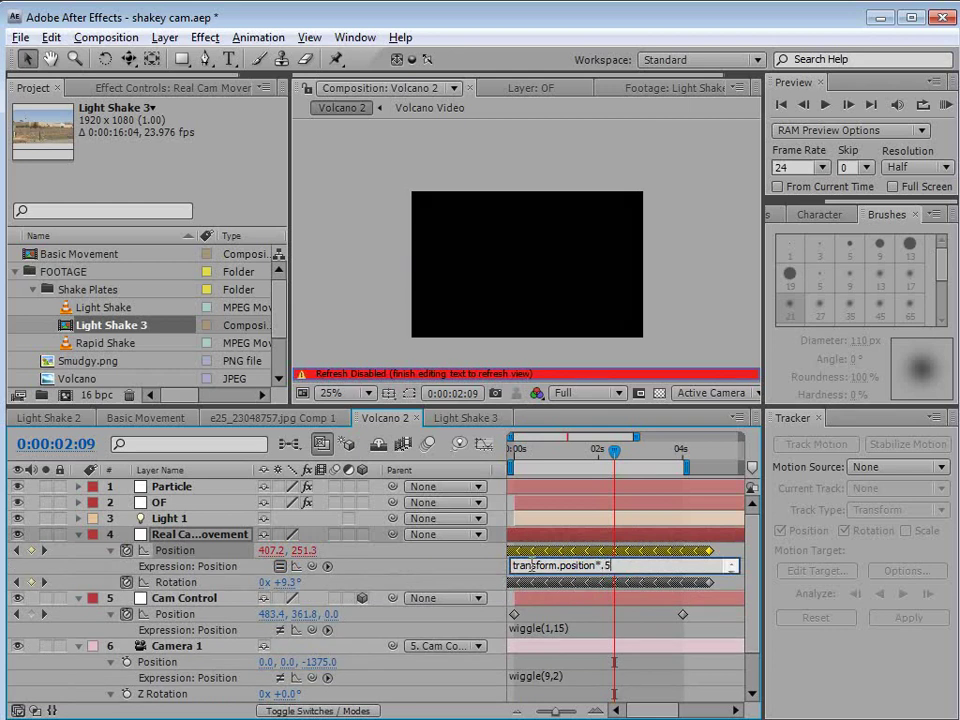
click(554, 545)
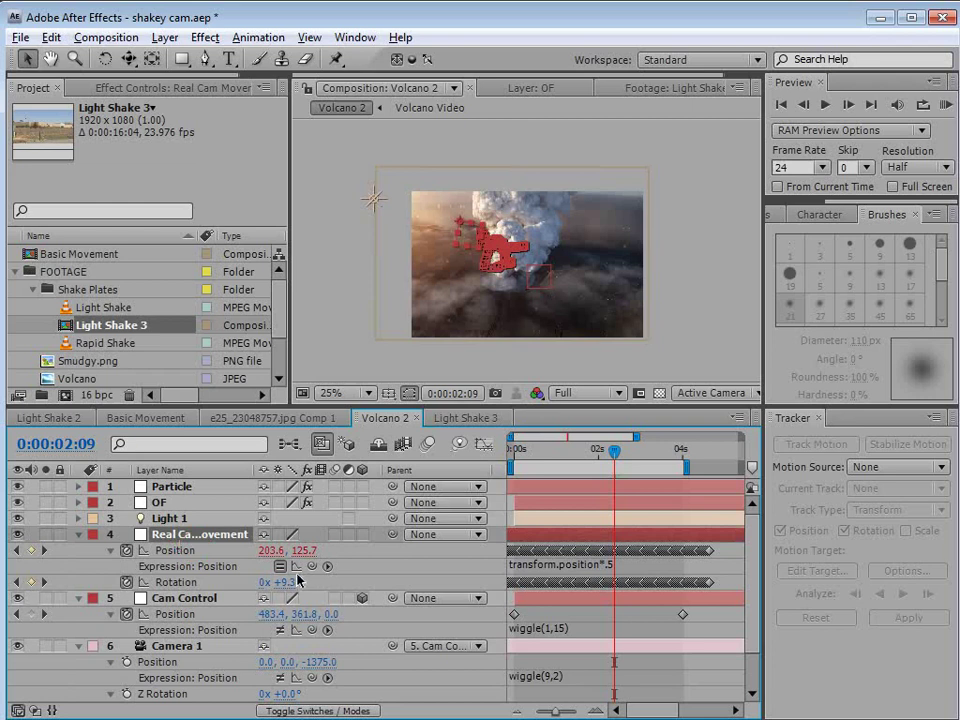
Step: Enable the post-expression graph for Real Cam Movement's Position and solo the layer to isolate its motion path
scroll(493, 248, up, 2)
drag(493, 248, 556, 291)
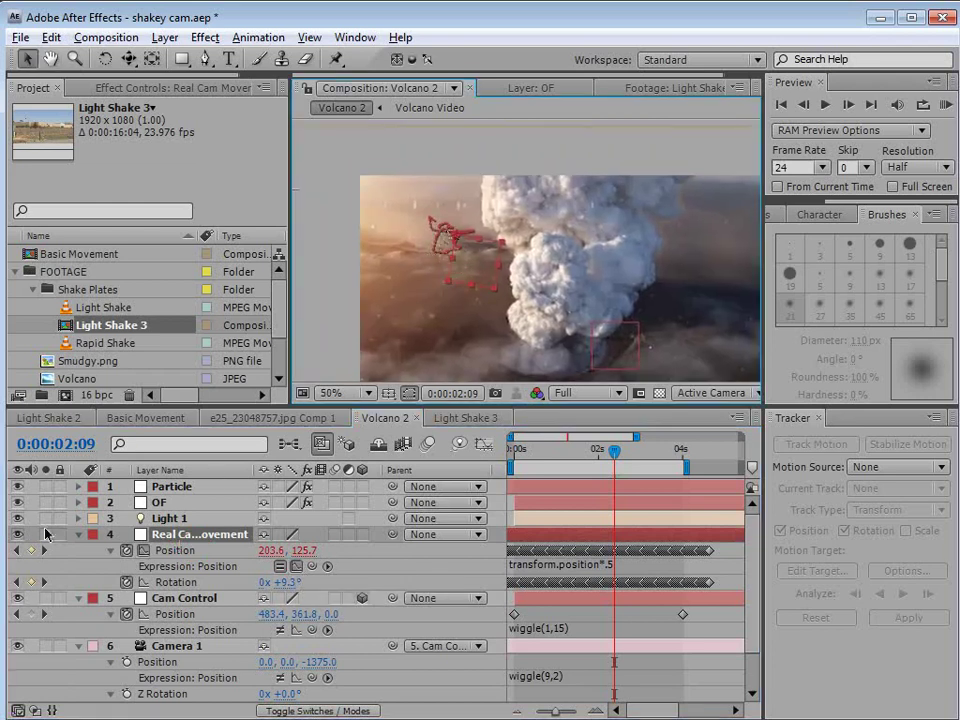
click(45, 534)
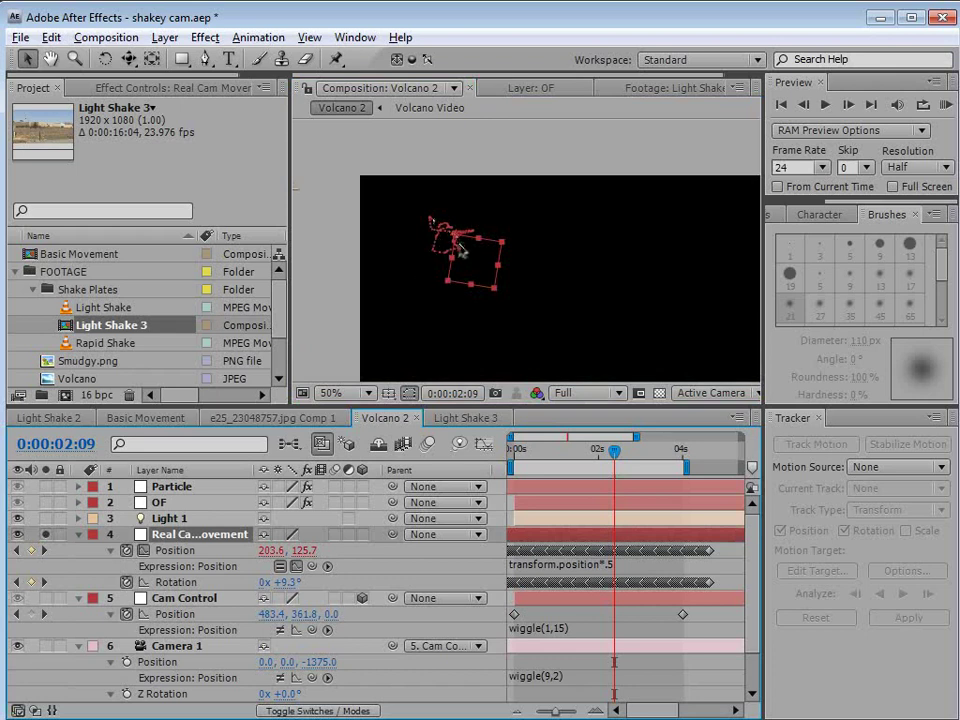
Step: Try multipliers of 1.5 and 1 in Real Cam Movement's Position expression and compare the motion paths
click(613, 568)
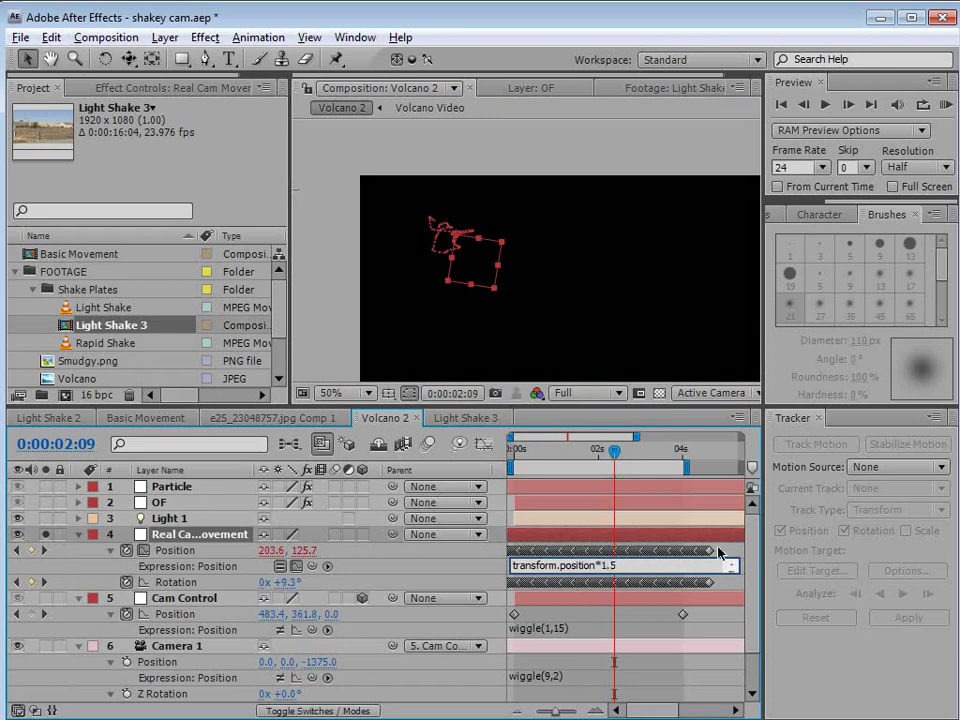
click(712, 553)
drag(525, 347, 576, 275)
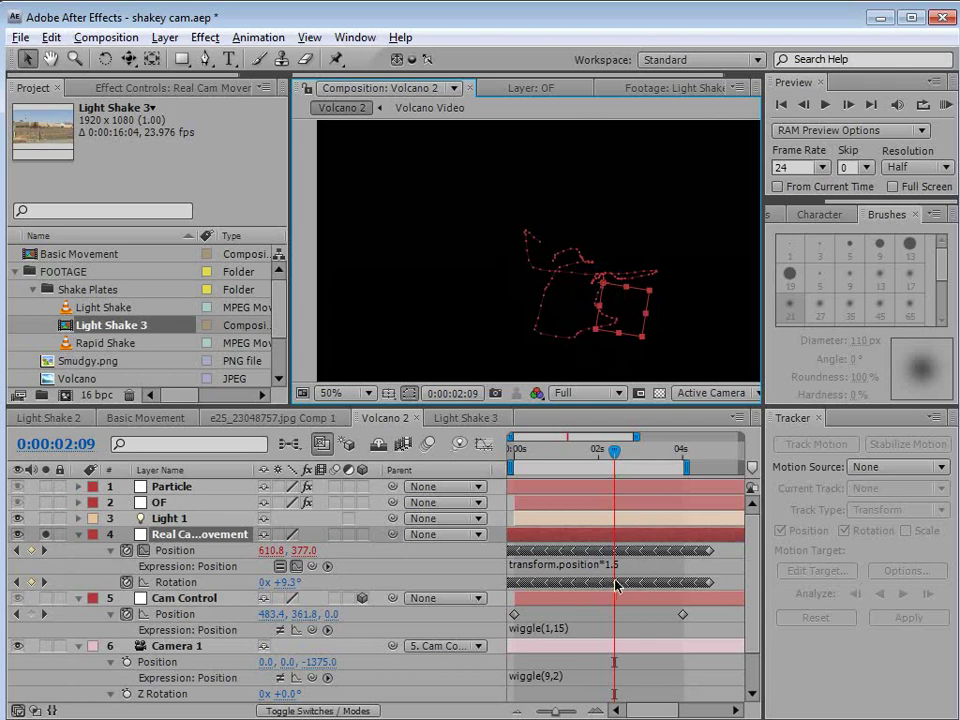
click(638, 565)
click(718, 557)
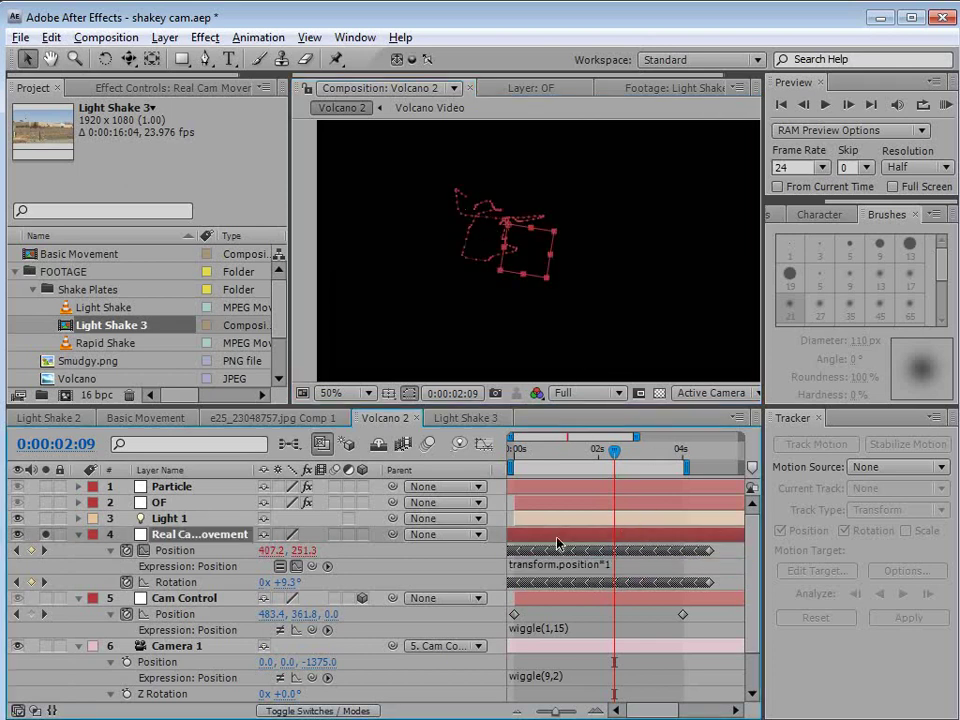
Step: Try a multiplier of .25 in Real Cam Movement's Position expression and settle on .5
click(621, 564)
click(628, 566)
key(BackSpace)
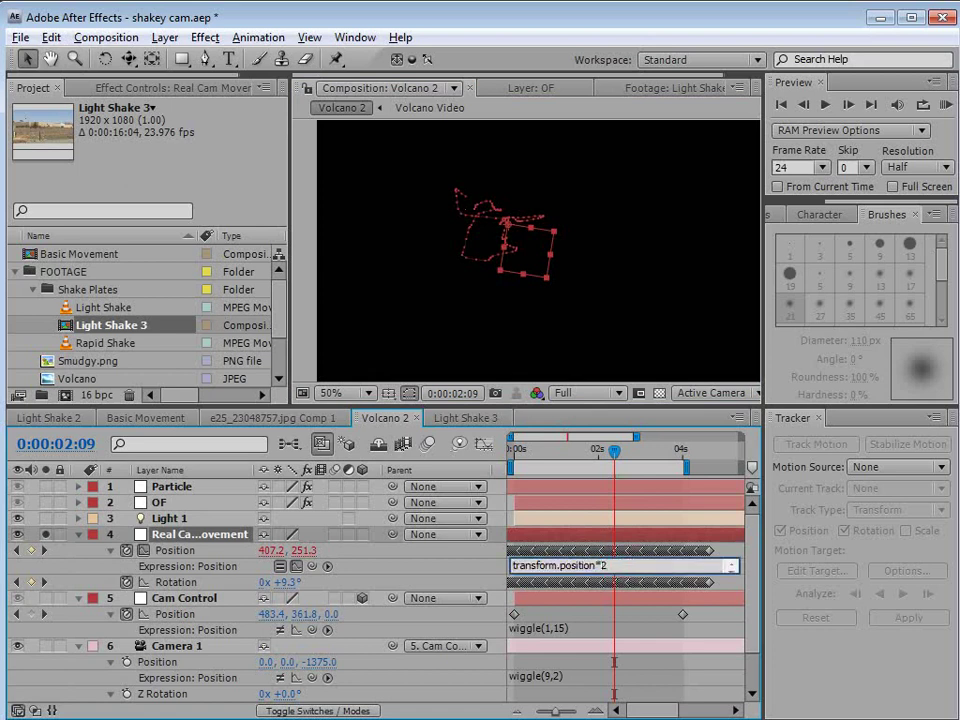
click(720, 550)
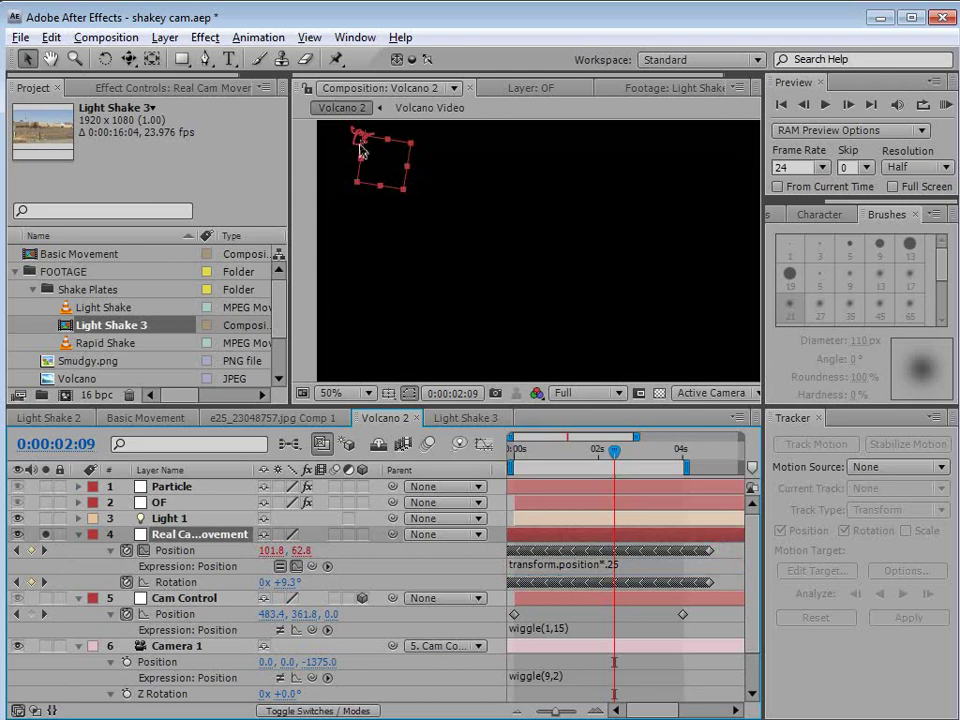
click(634, 566)
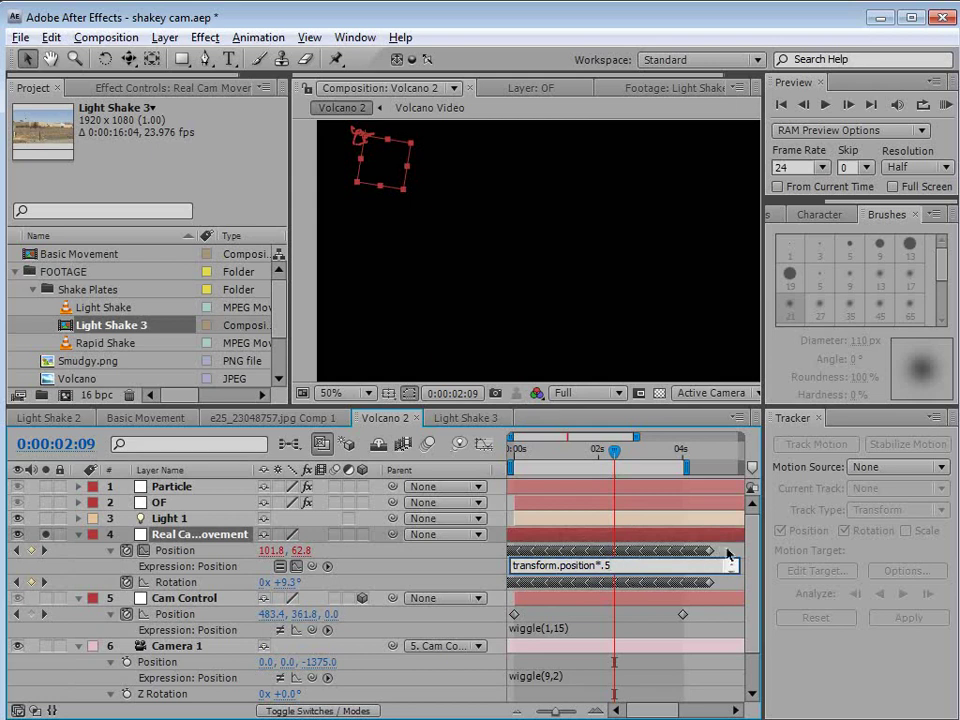
click(544, 410)
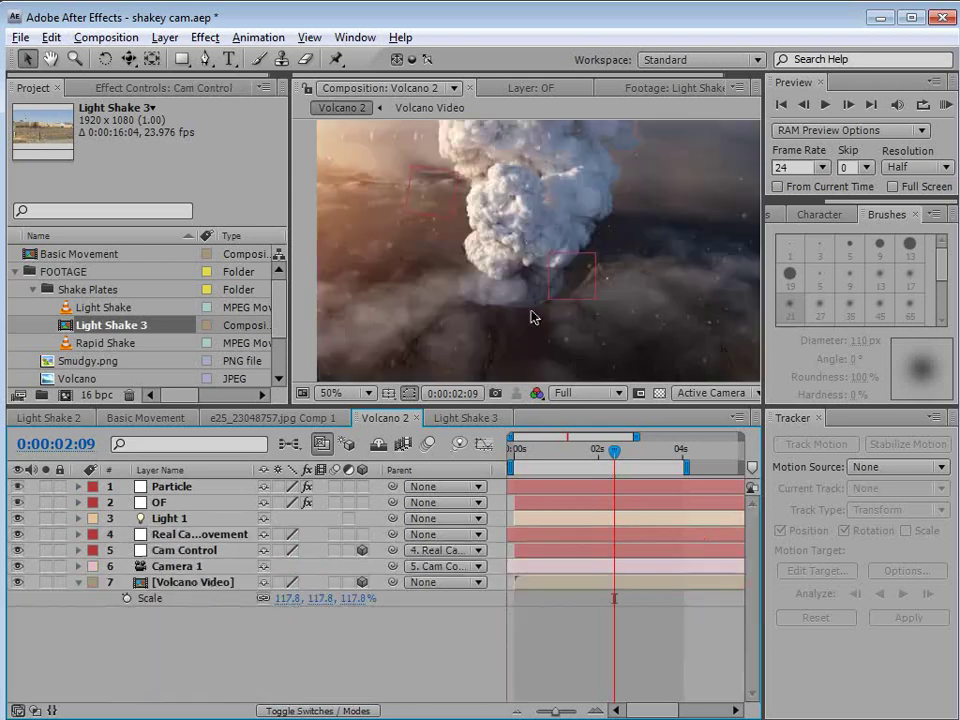
Step: Inspect the volcano shot in a maximized composition view and restore the normal workspace layout
key(comma)
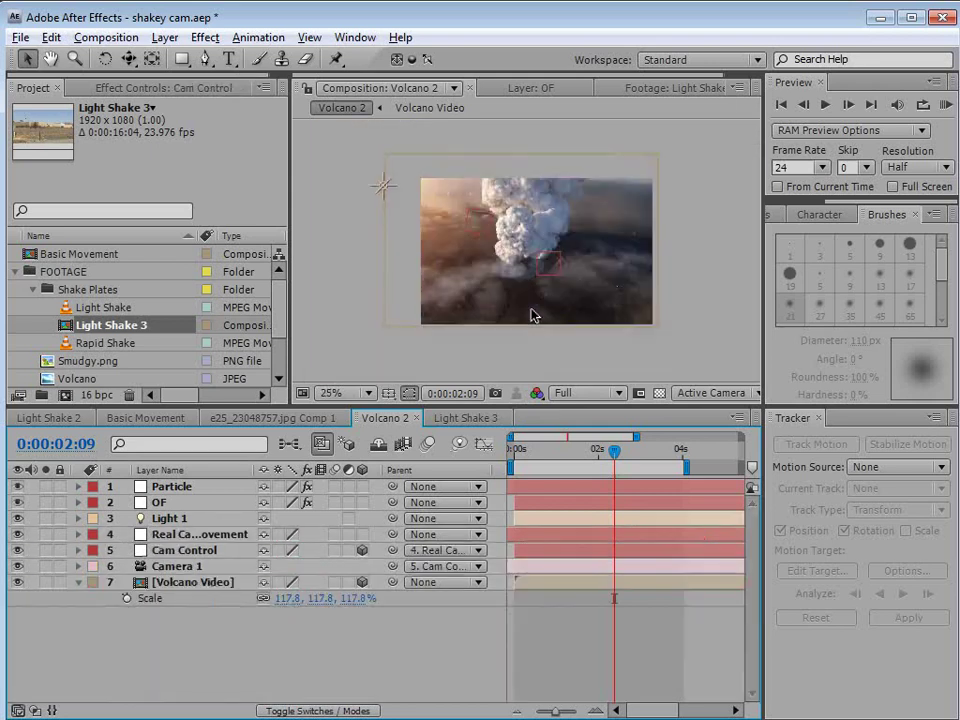
key(grave)
key(period)
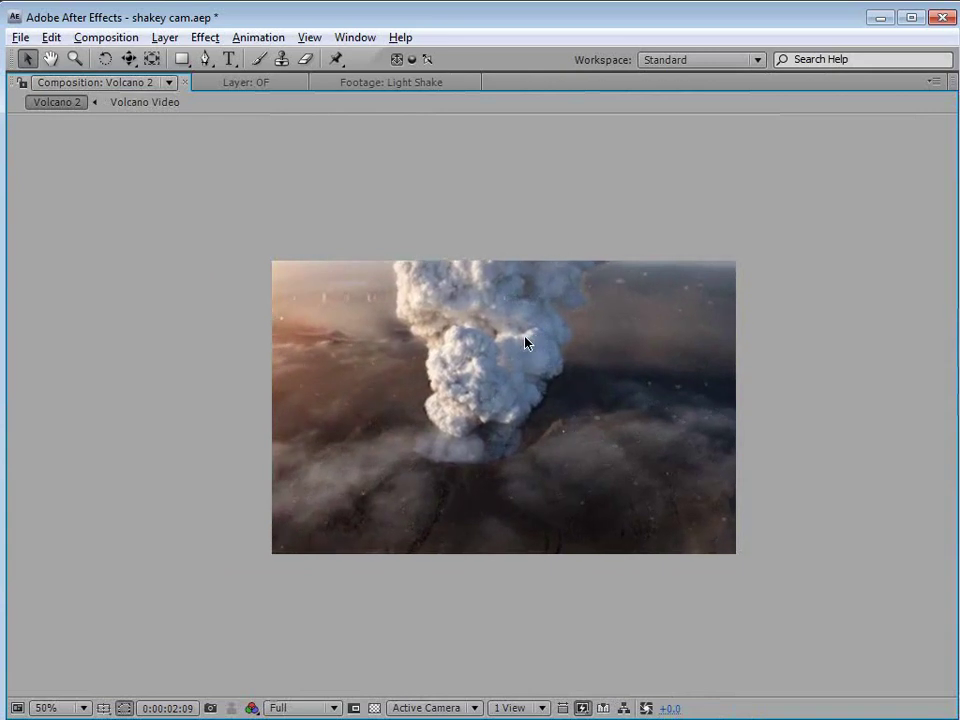
key(space)
key(grave)
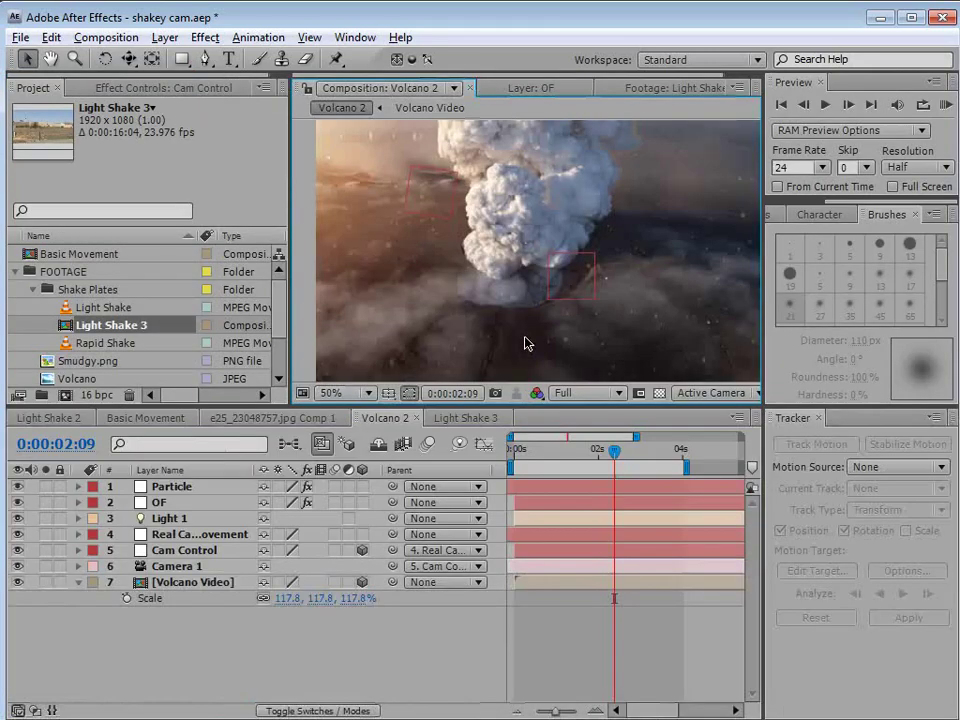
key(comma)
Step: Set the Volcano Video layer's Anchor Point to 465, 281.5, checking frame coverage at 0:00:01:12 and 0:00:03:17
drag(613, 450, 577, 451)
mouse_move(393, 255)
mouse_down()
mouse_move(406, 272)
mouse_move(398, 255)
mouse_up()
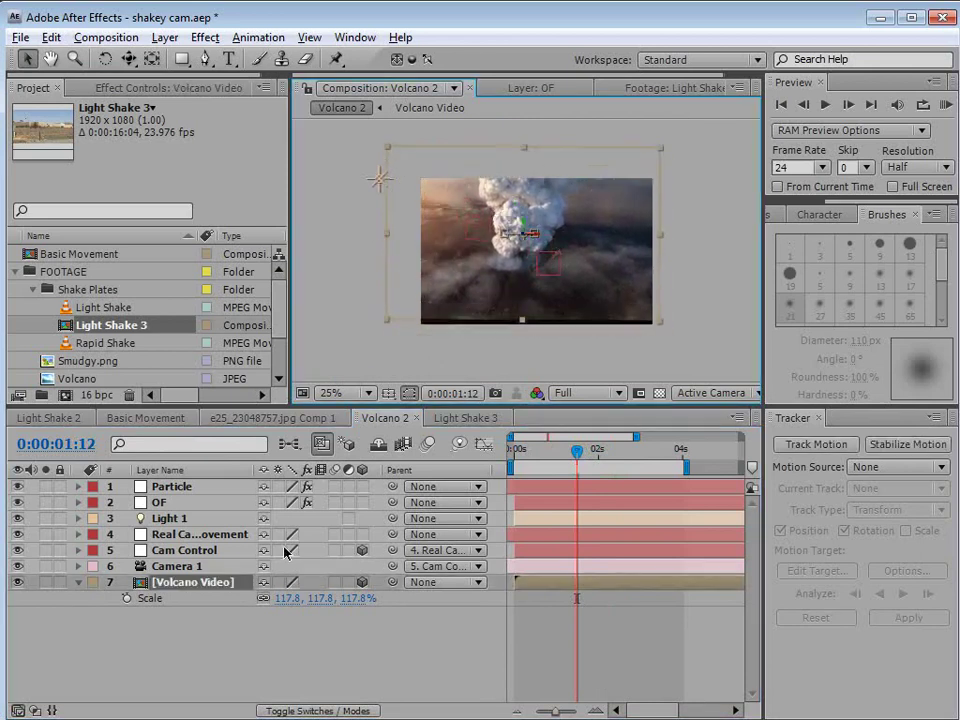
key(a)
drag(297, 604, 218, 604)
drag(588, 455, 673, 473)
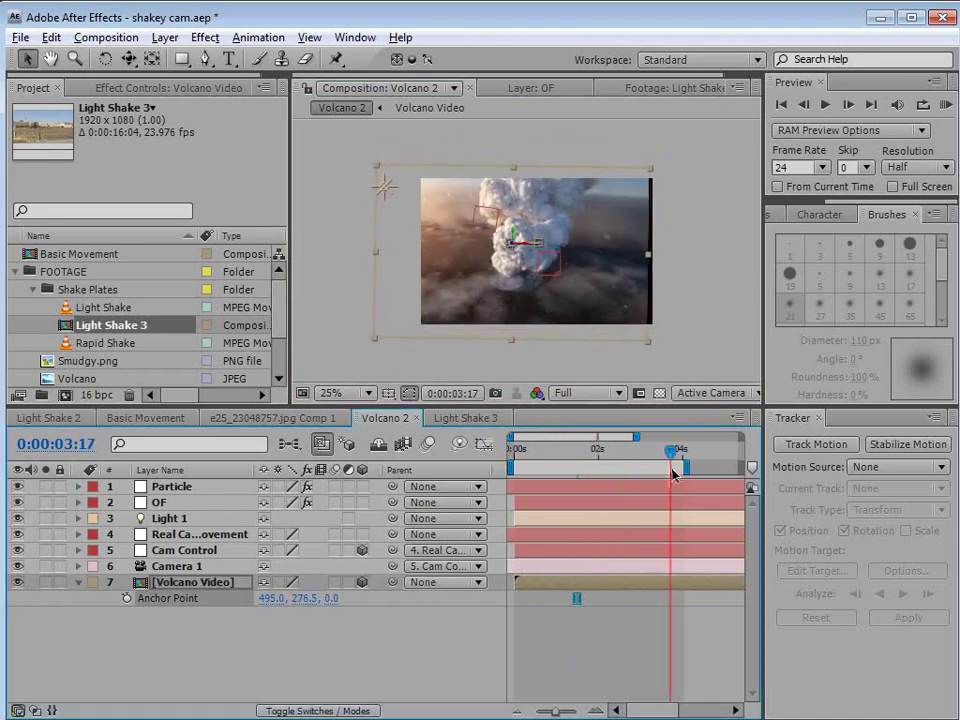
drag(305, 598, 237, 602)
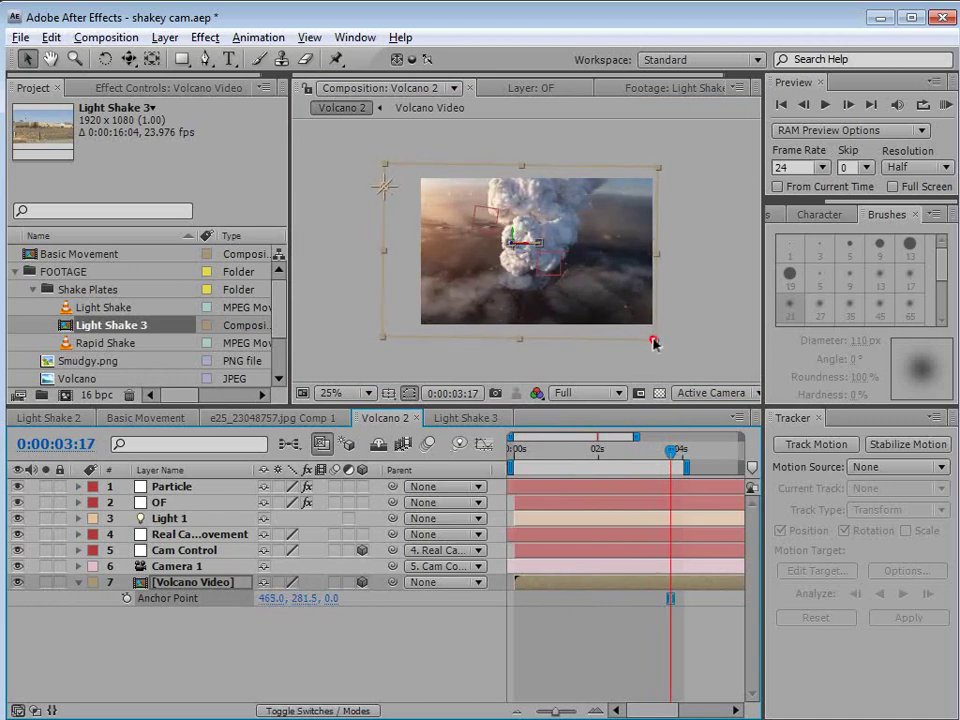
Step: Scale the Volcano Video layer up slightly from its corner and scrub the shot to check its edges
drag(655, 343, 660, 348)
drag(670, 460, 500, 482)
drag(545, 484, 627, 487)
click(578, 651)
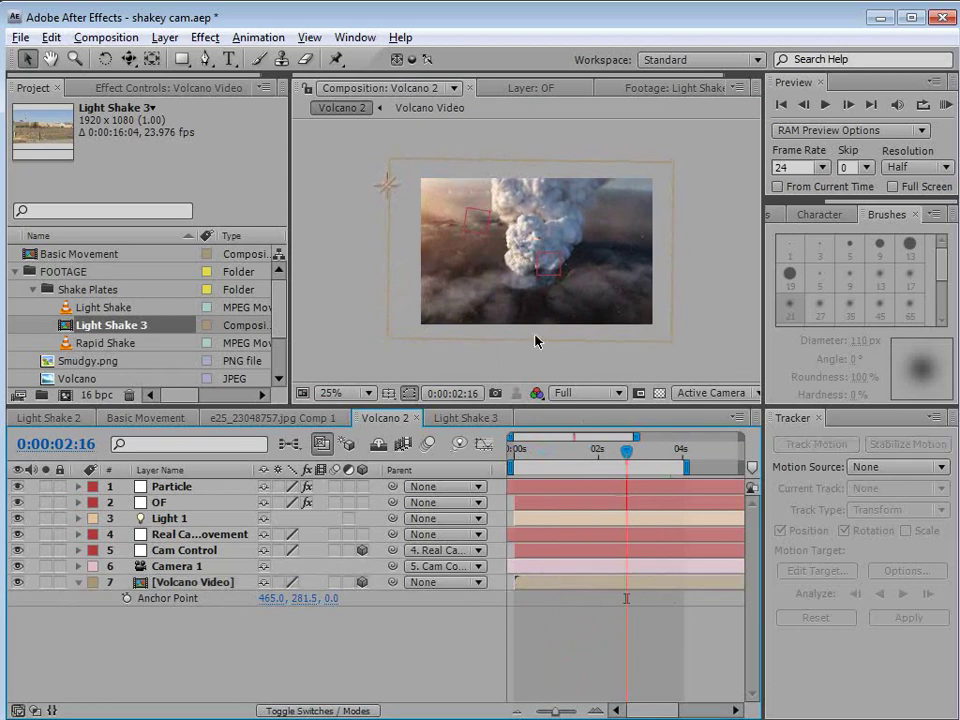
key(period)
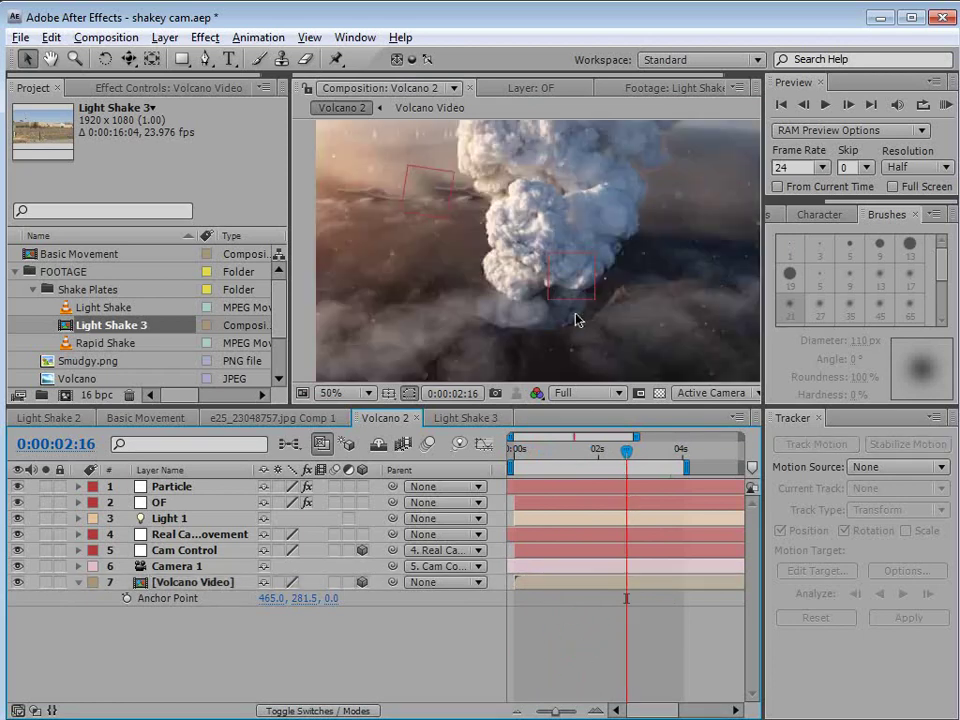
drag(626, 451, 563, 451)
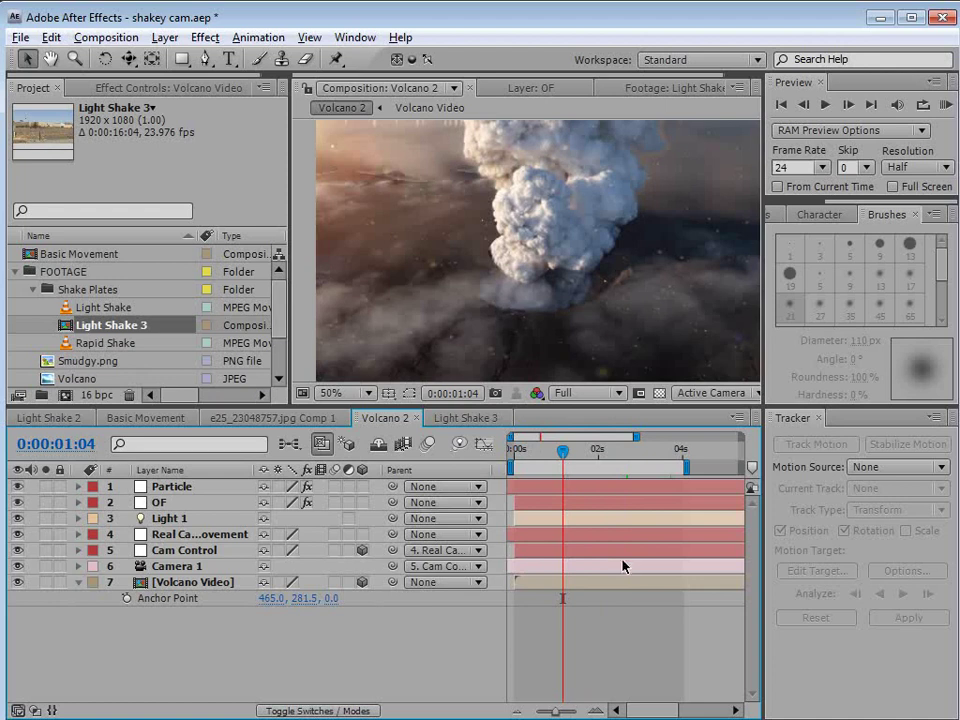
Step: Enlarge the timeline area and add a new adjustment layer above Particle in Volcano 2
click(818, 419)
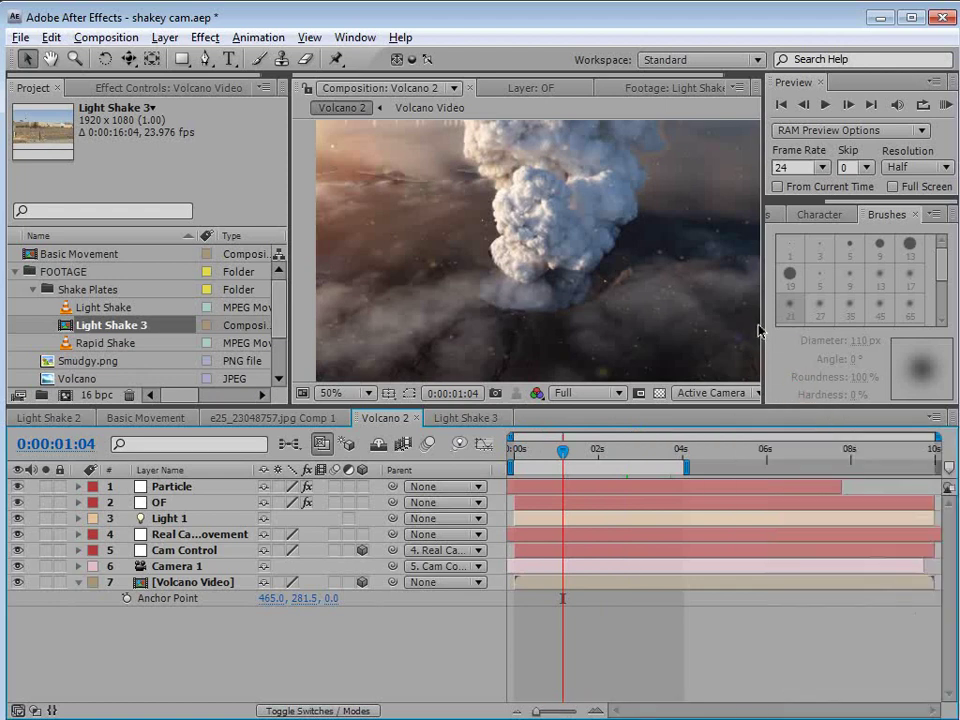
click(165, 37)
mouse_move(166, 58)
click(520, 183)
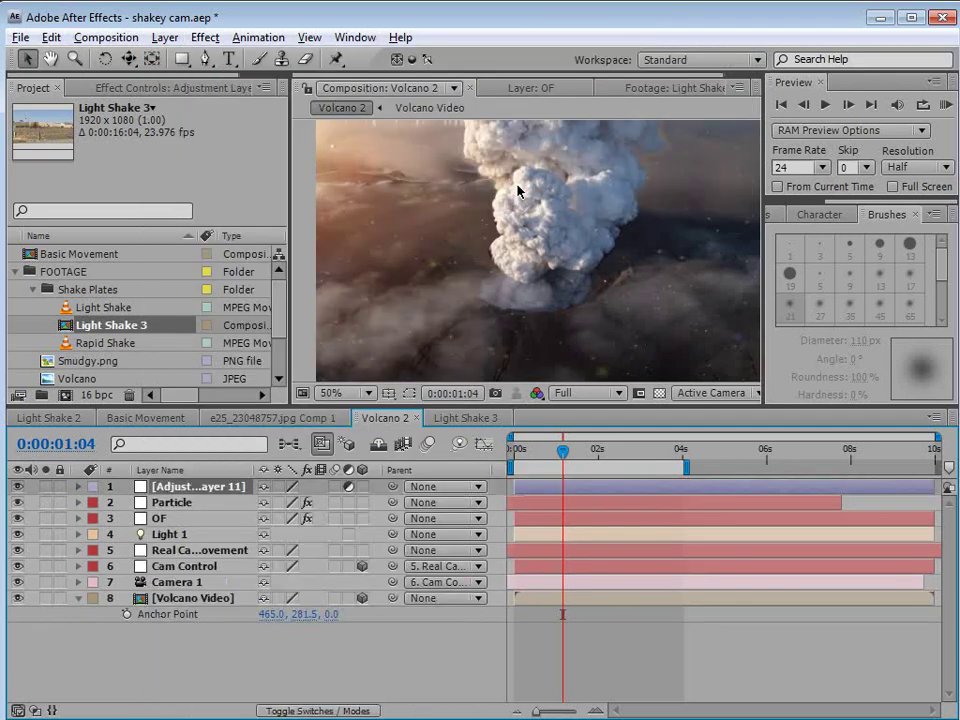
Step: Set the Optical Flares Scale on the OF layer to 150 and show the layer controls in the viewer
click(158, 518)
click(150, 87)
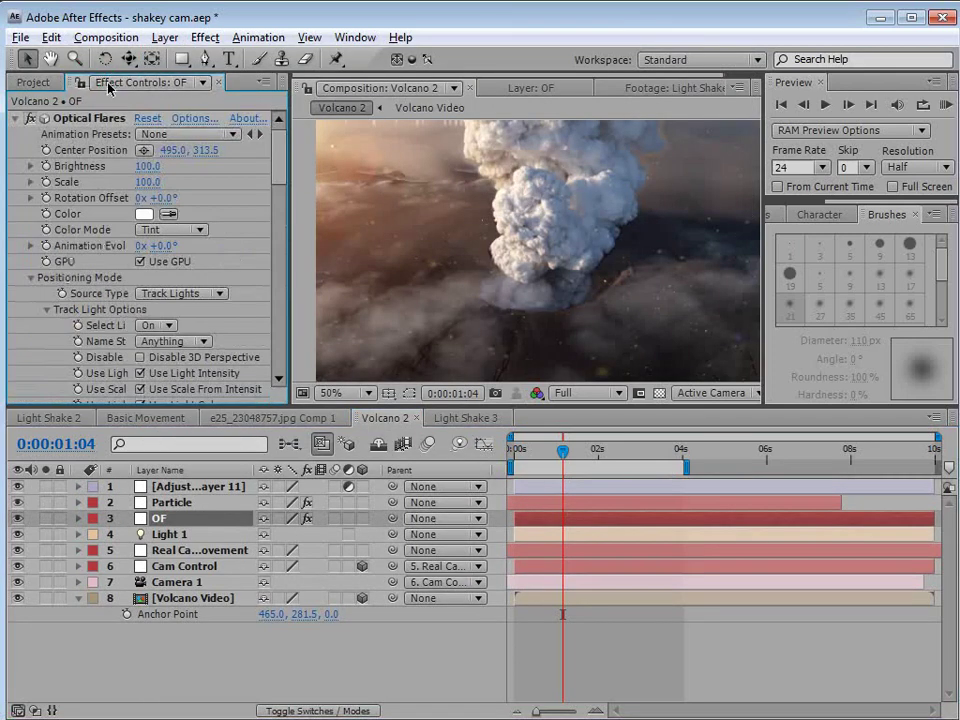
mouse_move(147, 182)
mouse_down()
mouse_move(155, 182)
mouse_move(147, 183)
mouse_up()
scroll(518, 214, up, 1)
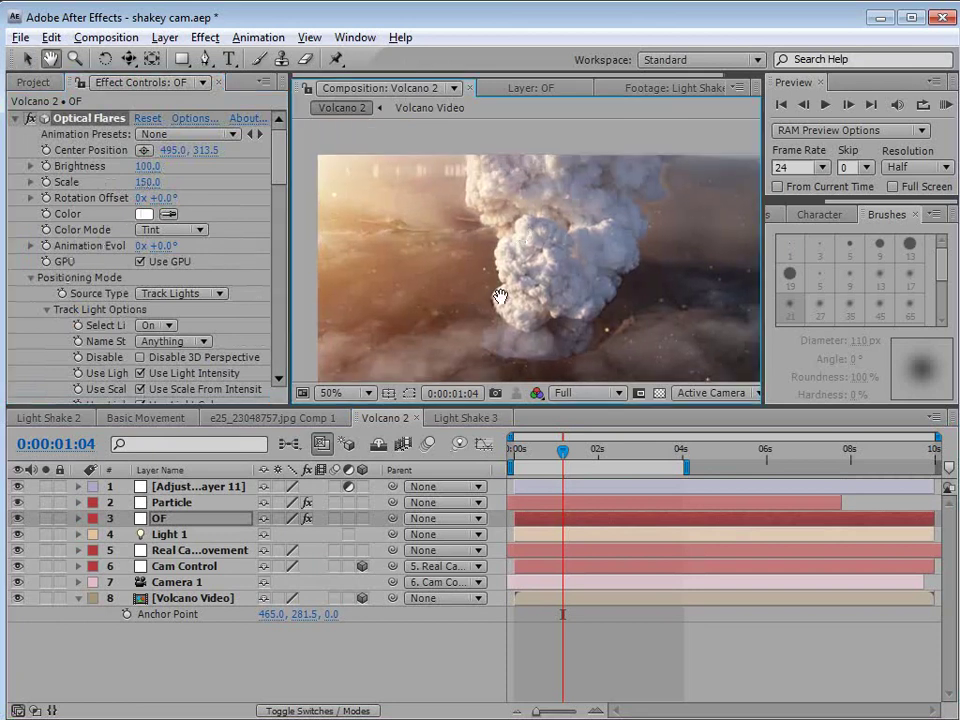
scroll(407, 227, down, 1)
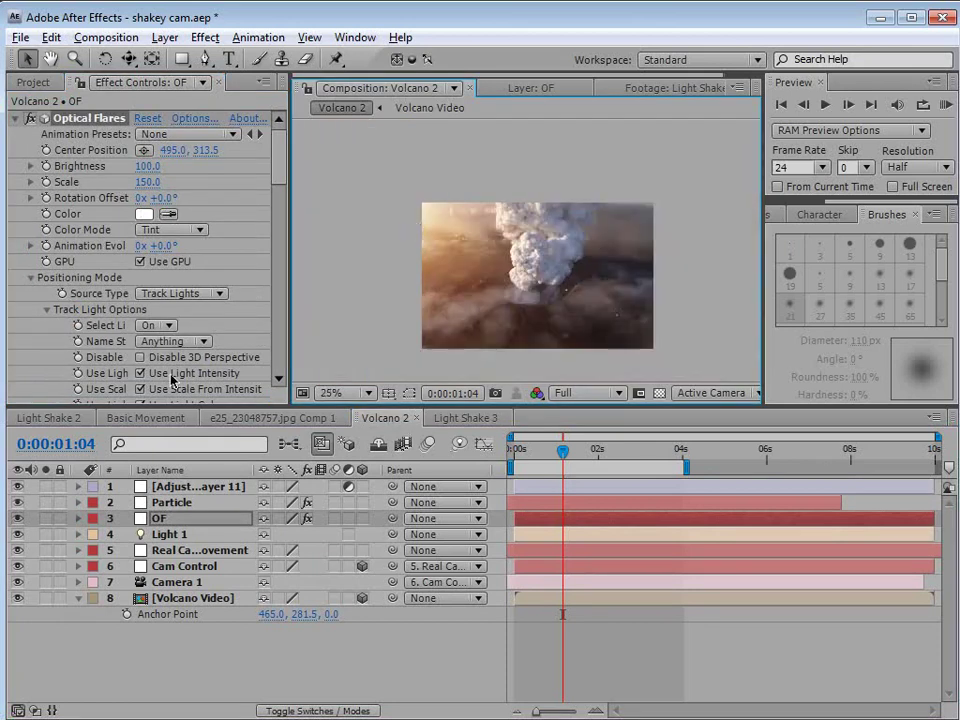
key(ctrl+shift+h)
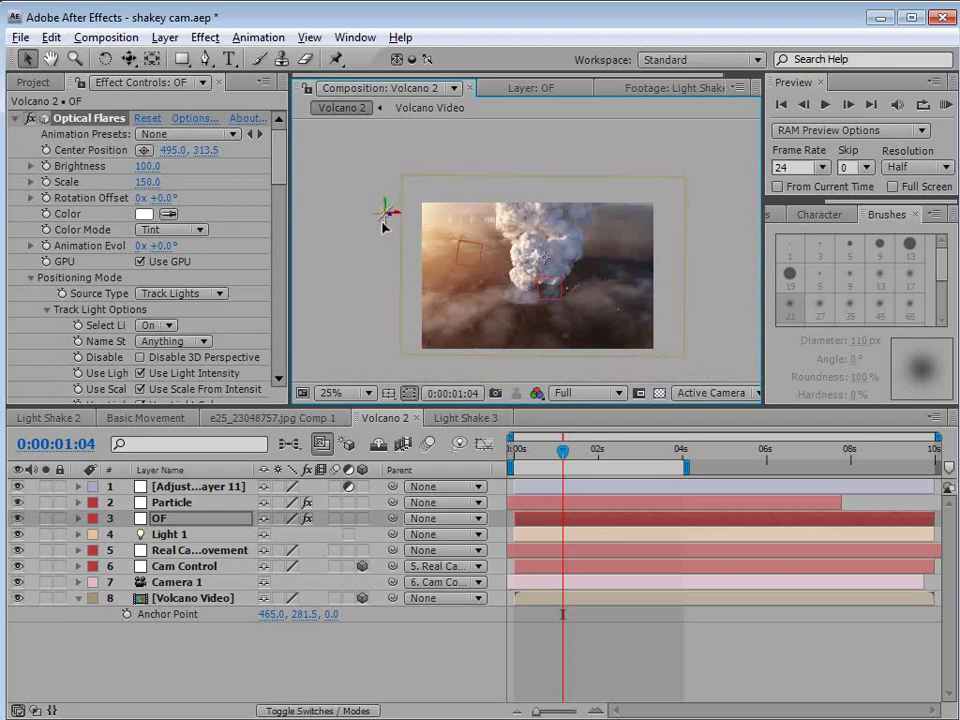
click(384, 217)
click(537, 601)
scroll(551, 285, up, 1)
scroll(551, 287, down, 1)
Step: Apply the Curves and Noise effects to the new adjustment layer
click(172, 487)
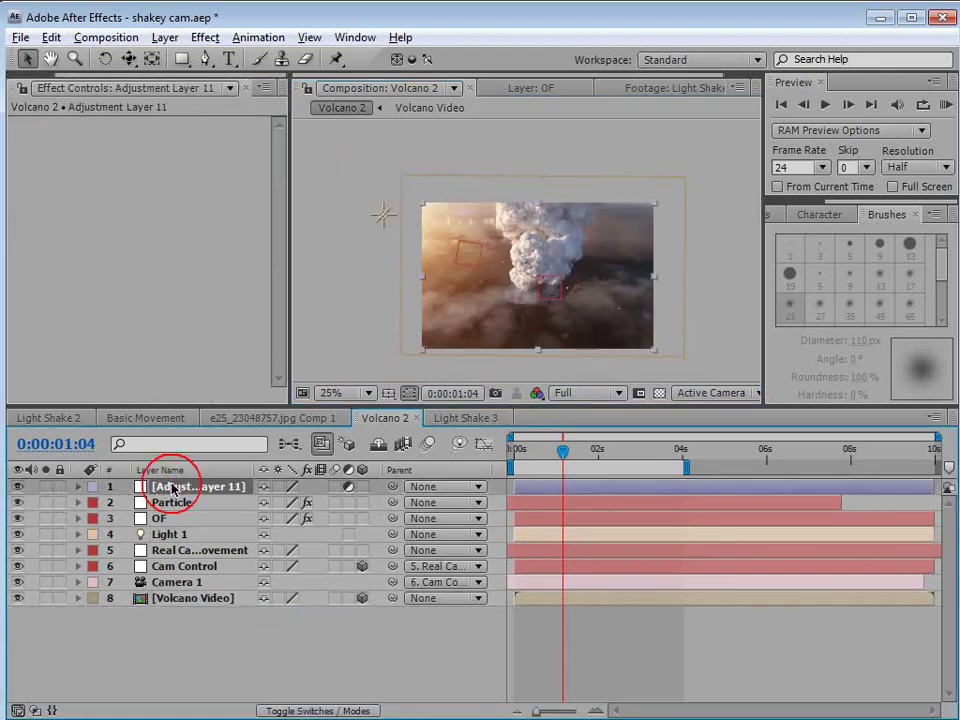
click(205, 37)
mouse_move(257, 214)
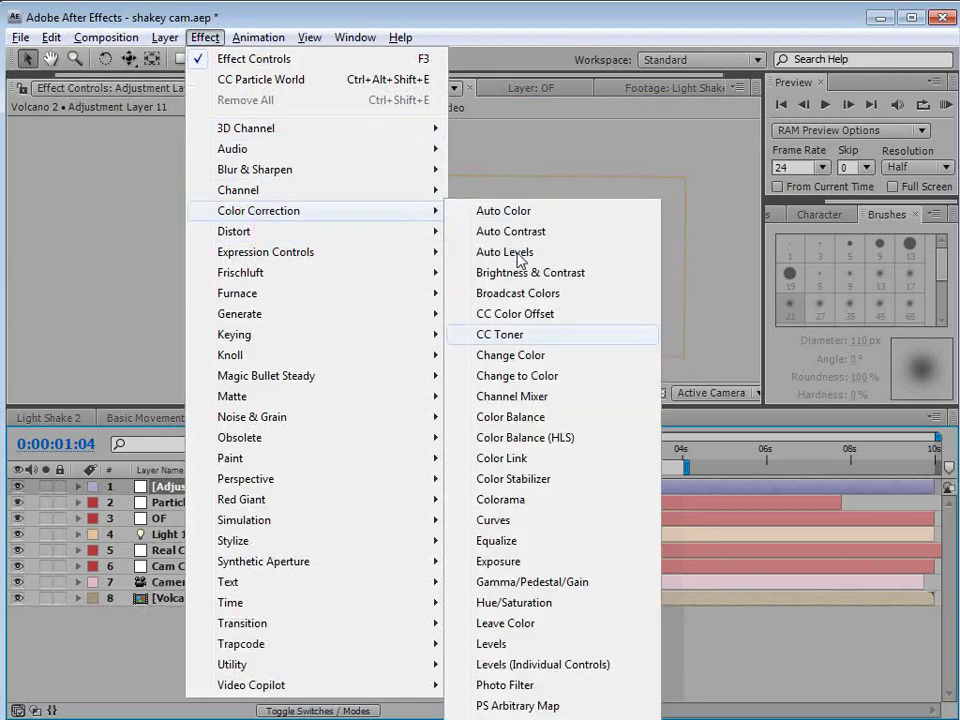
click(498, 515)
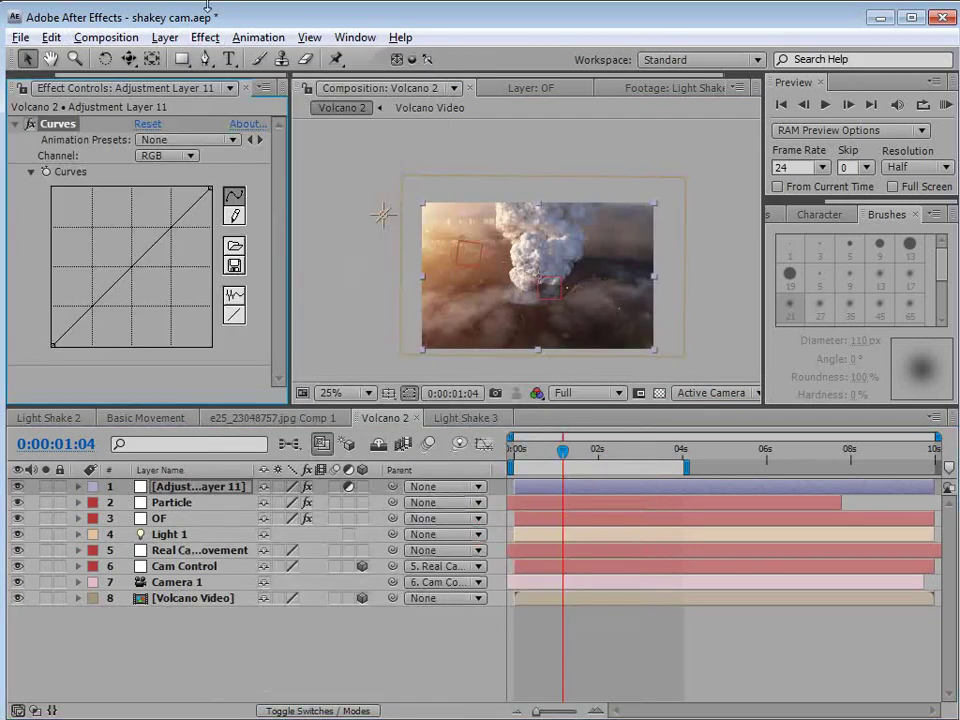
click(205, 37)
click(300, 211)
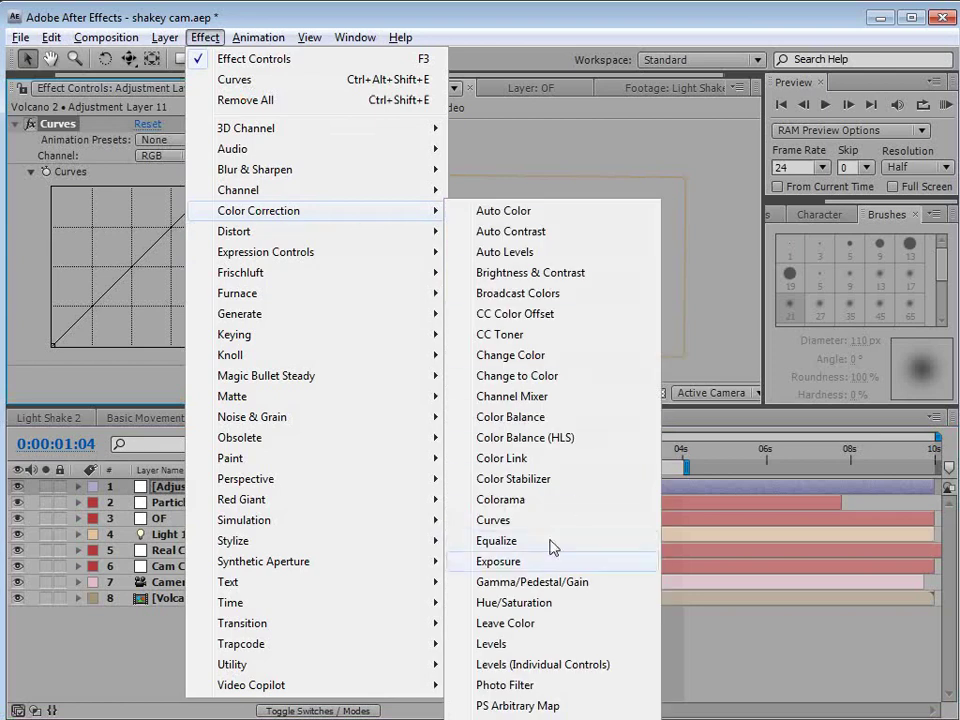
mouse_move(257, 418)
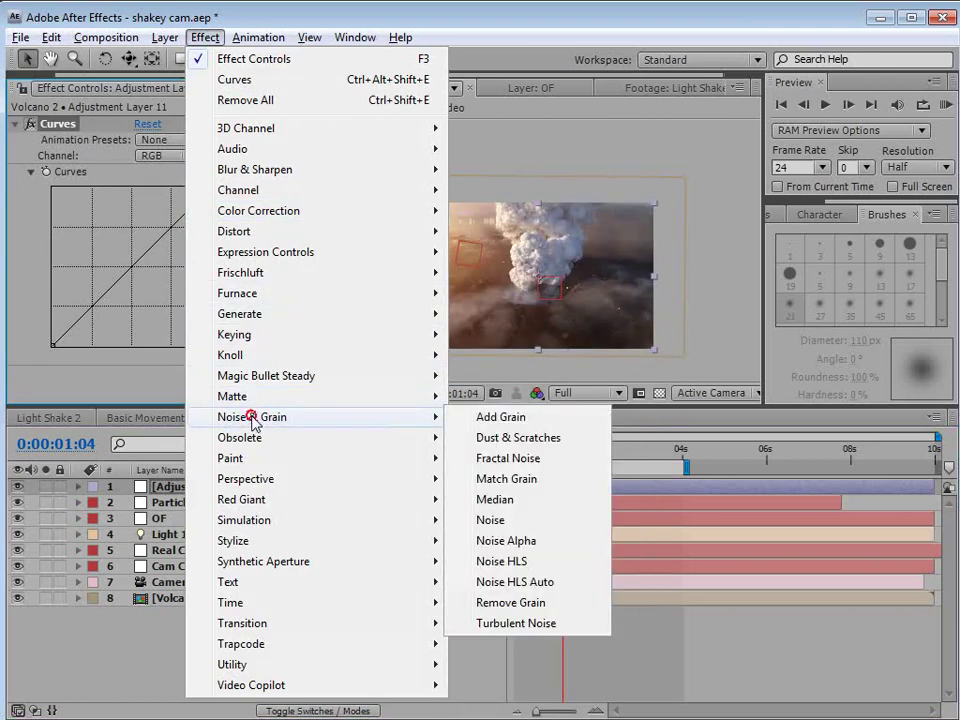
click(490, 520)
scroll(540, 300, up, 1)
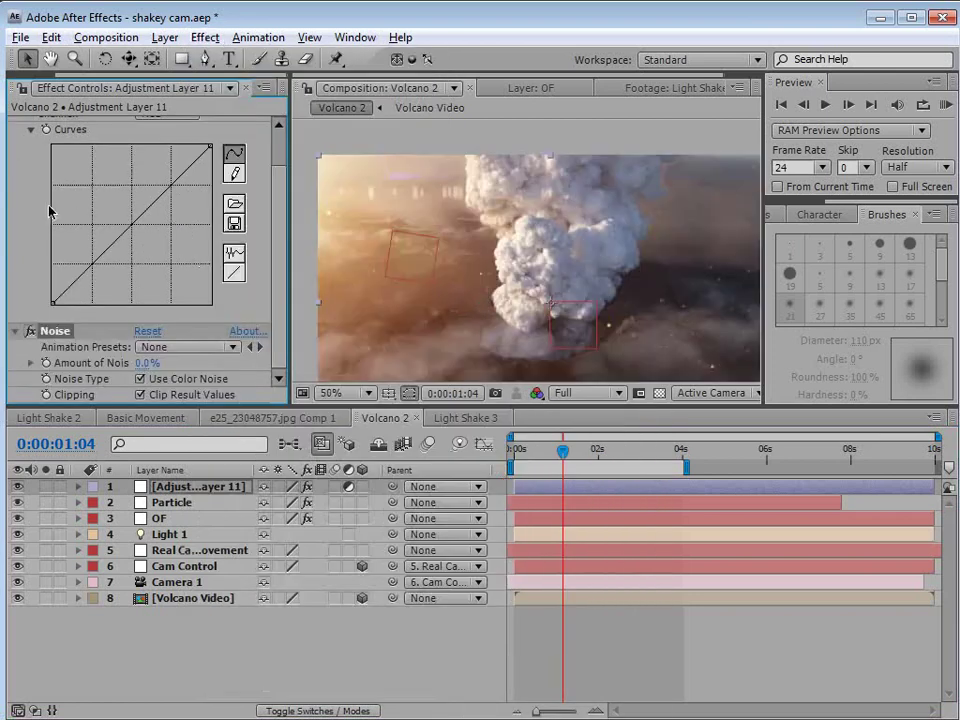
Step: Pull down the shadows in the adjustment layer's RGB curve and set Amount of Noise to 4%
drag(111, 238, 77, 294)
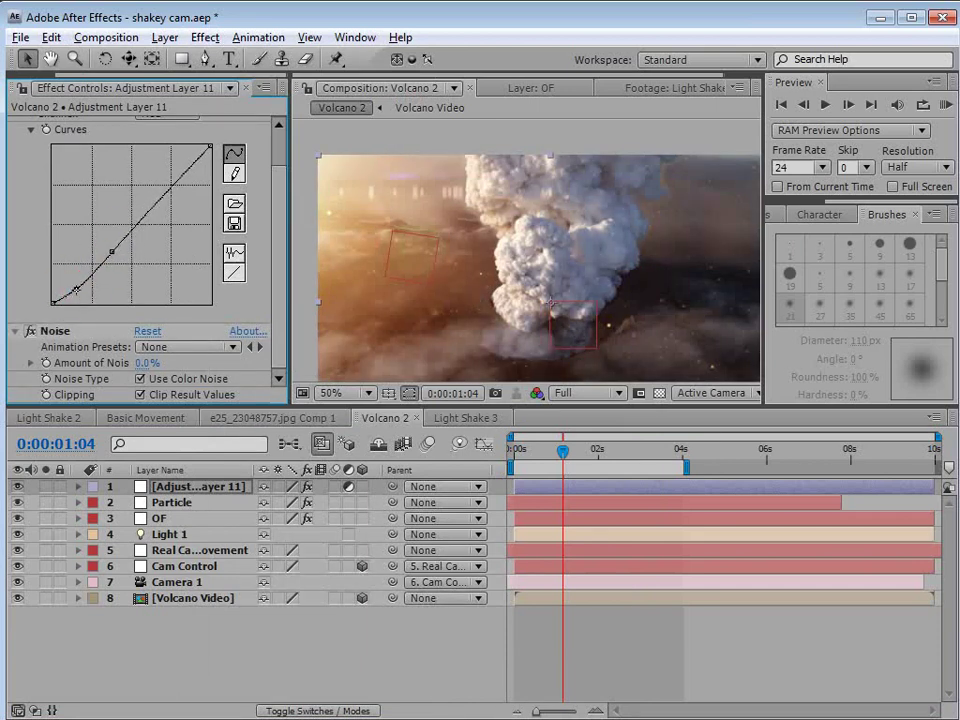
click(147, 362)
text(4)
key(Return)
key(period)
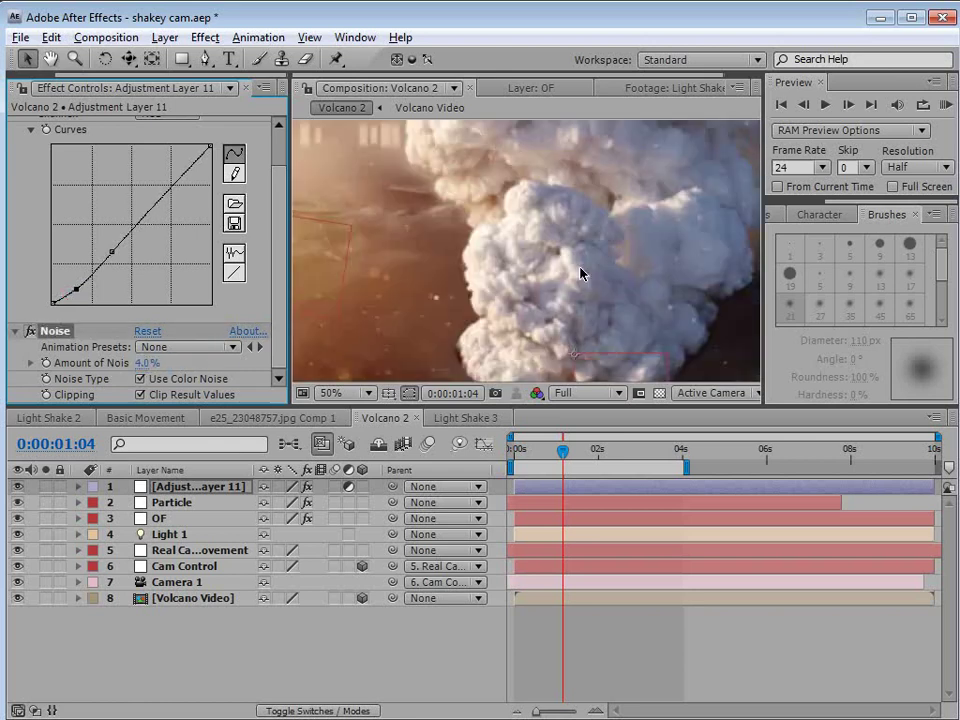
mouse_move(563, 455)
mouse_down()
mouse_move(584, 456)
mouse_move(566, 456)
mouse_up()
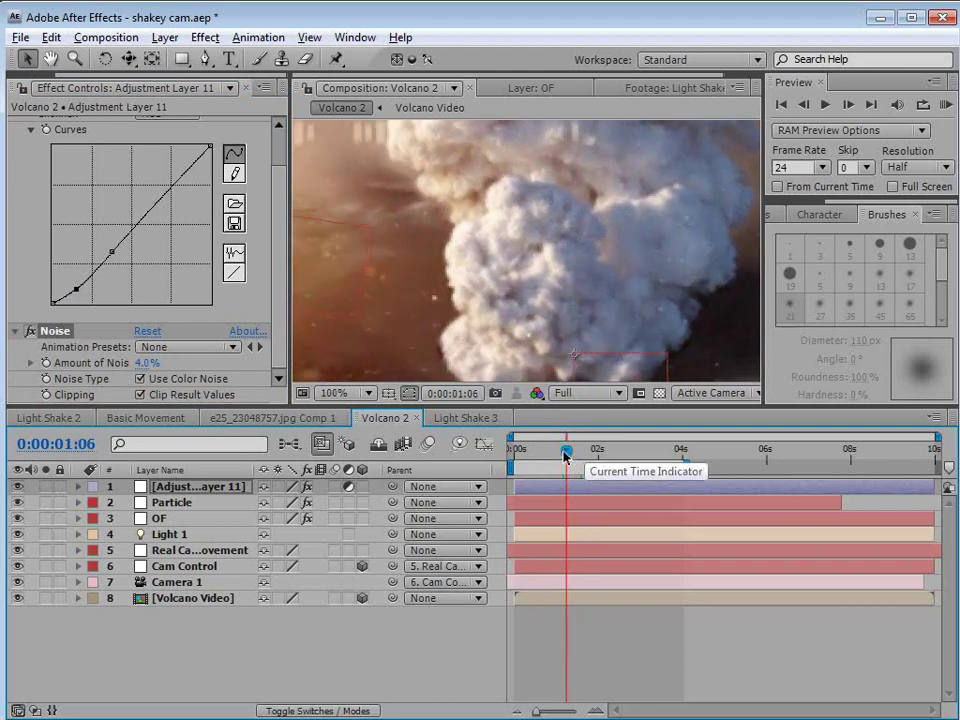
Step: Review the whole frame and soften the curve's contrast by raising its shadow and midtone points slightly
key(comma)
key(h)
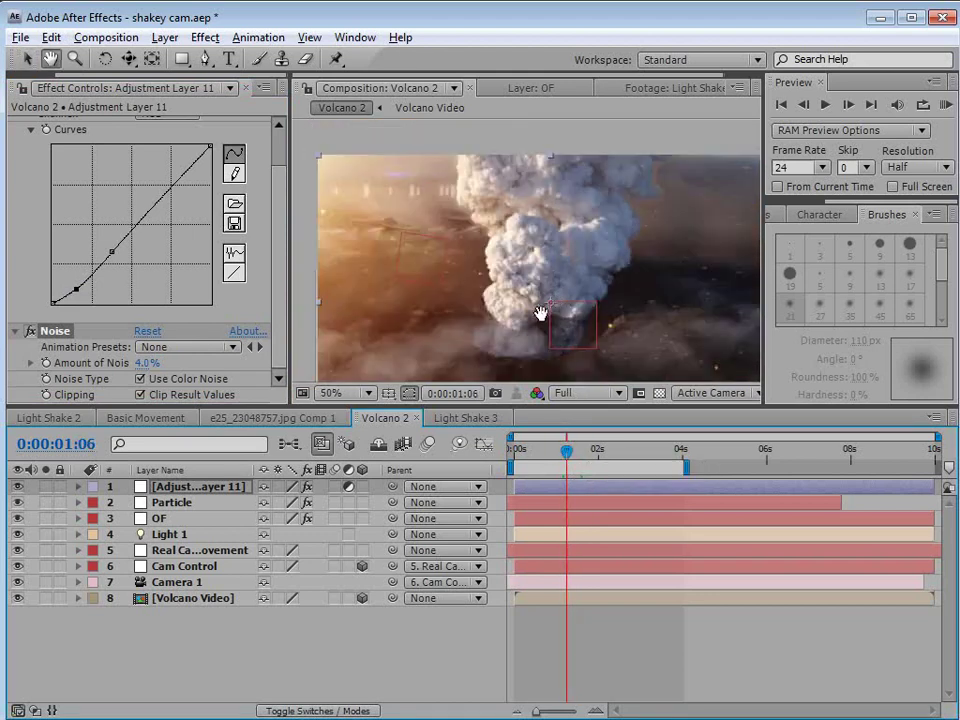
drag(561, 317, 515, 245)
key(comma)
key(v)
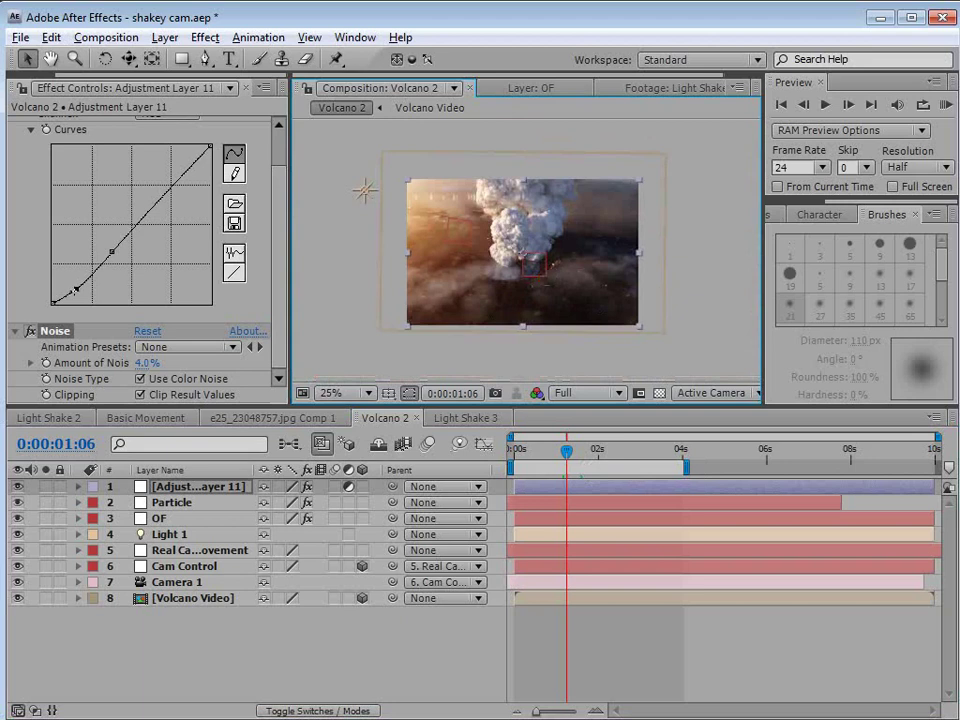
drag(75, 289, 70, 290)
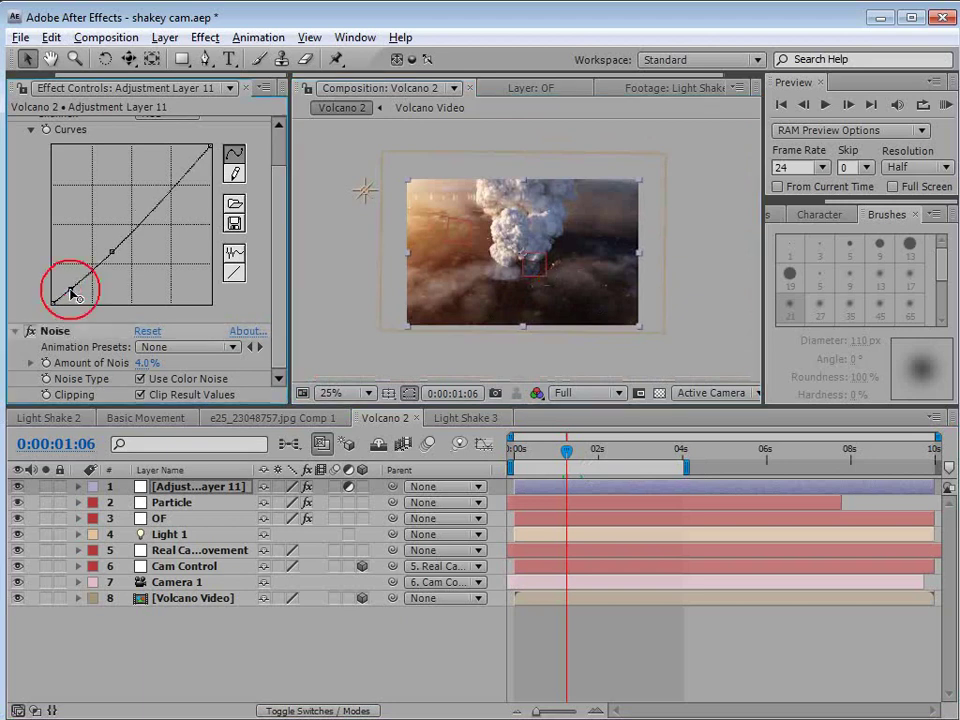
click(114, 241)
key(period)
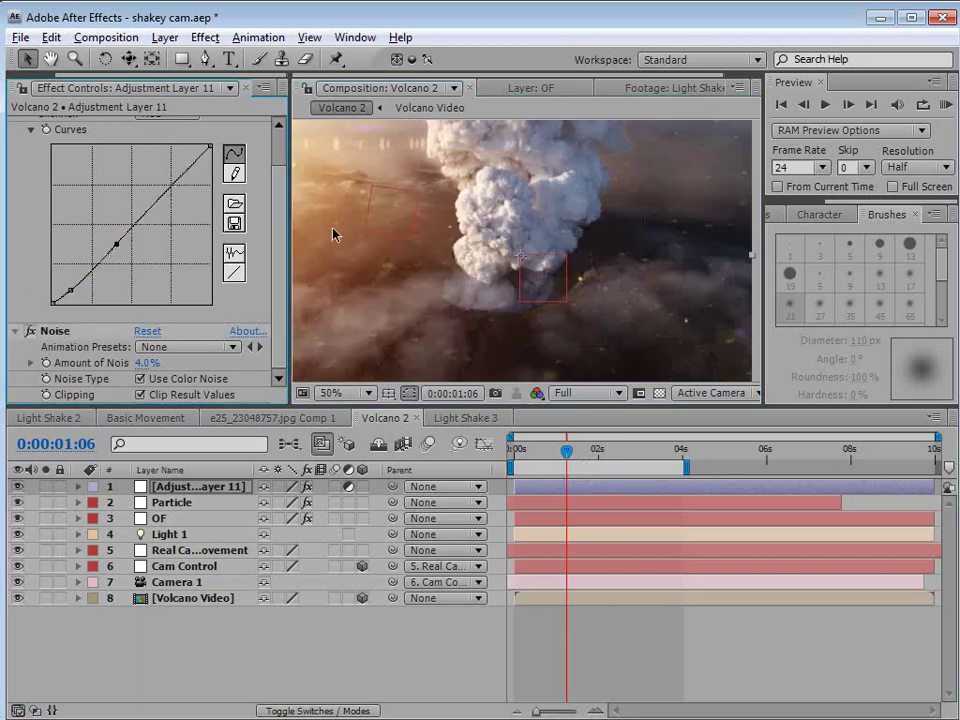
Step: Hide the Particle layer at 0:00:02:23 to compare the shot without particles
drag(567, 452, 639, 467)
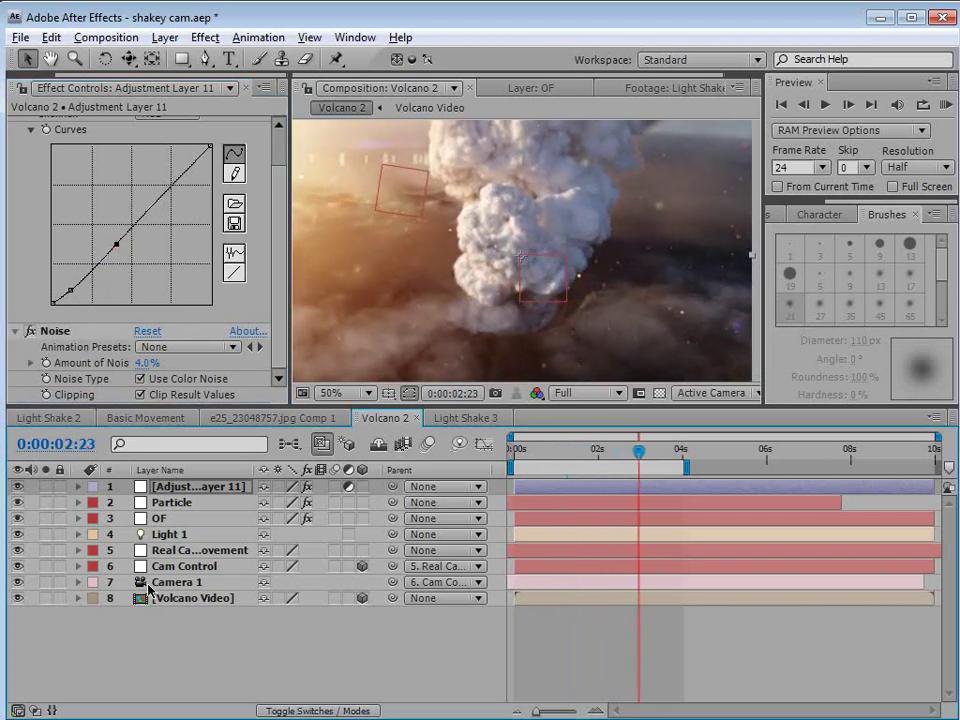
click(172, 503)
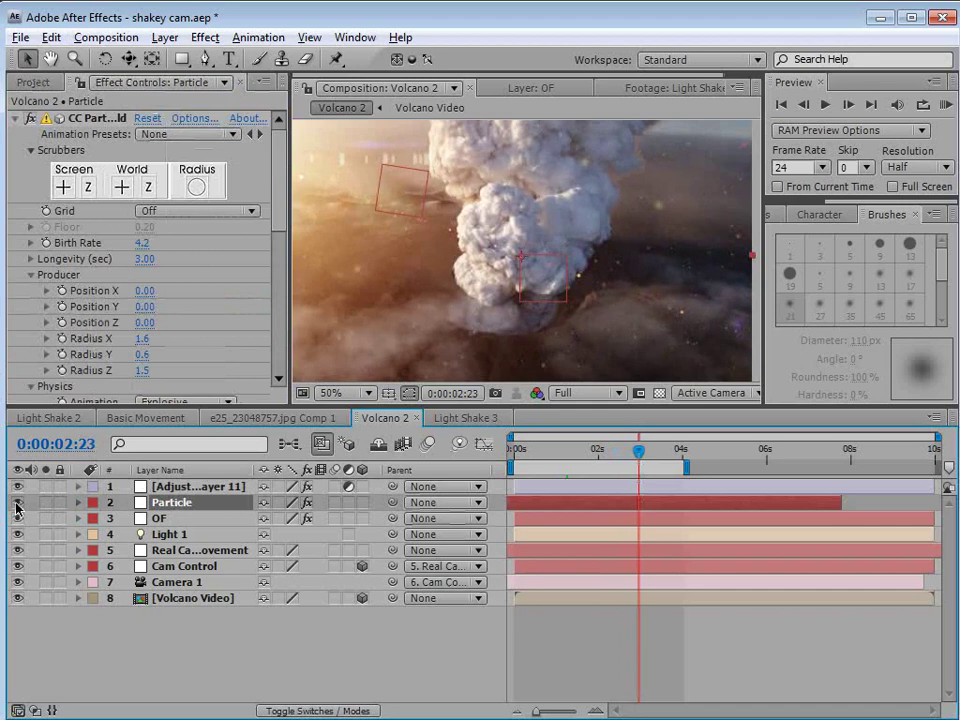
click(17, 503)
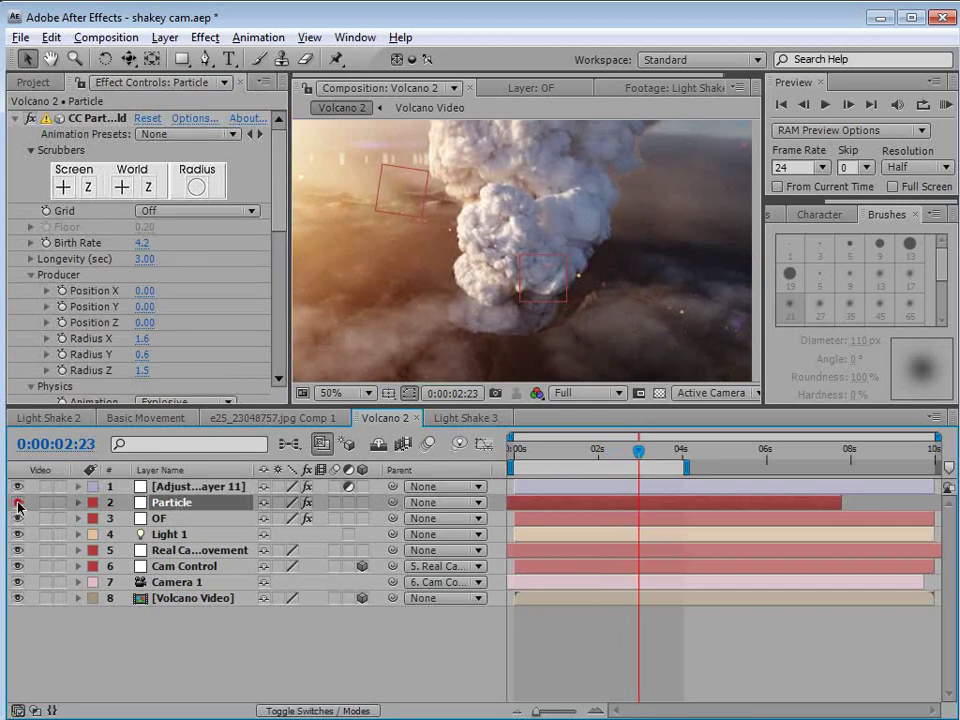
Step: Import the Smudgy image from Optical Flares Textures' Glass folder into the project and add it to Volcano 2 directly below the adjustment layer
drag(632, 451, 567, 463)
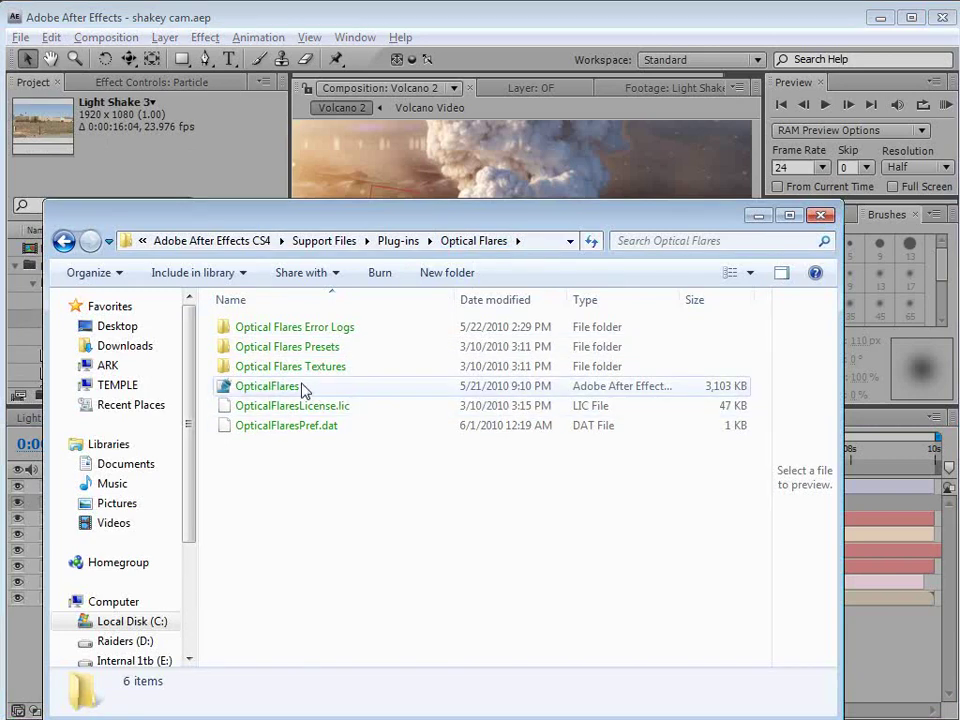
double_click(224, 367)
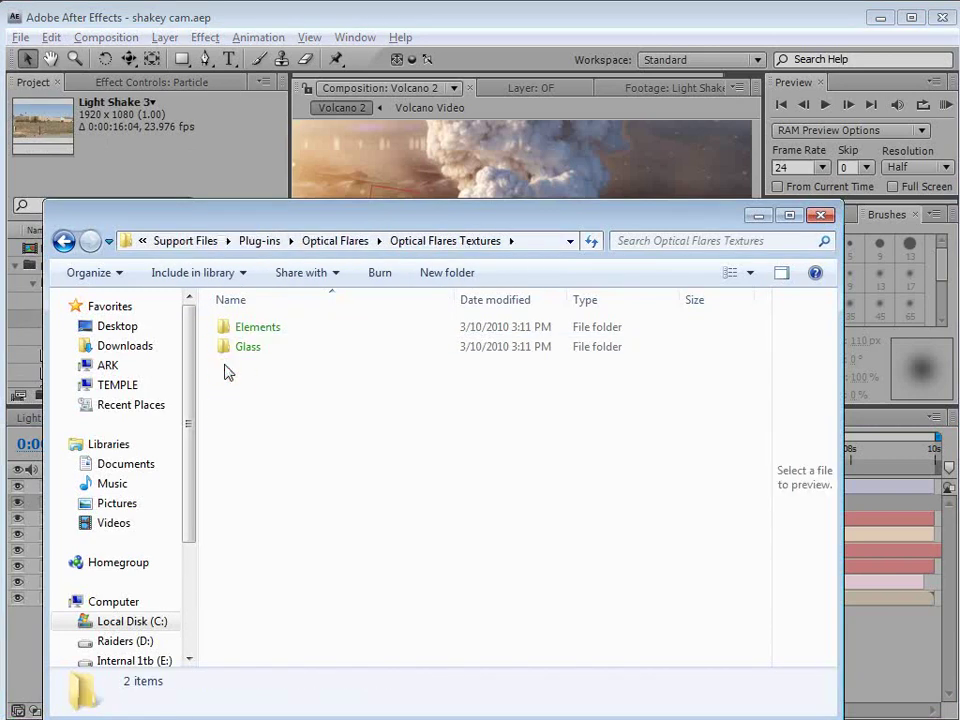
double_click(225, 346)
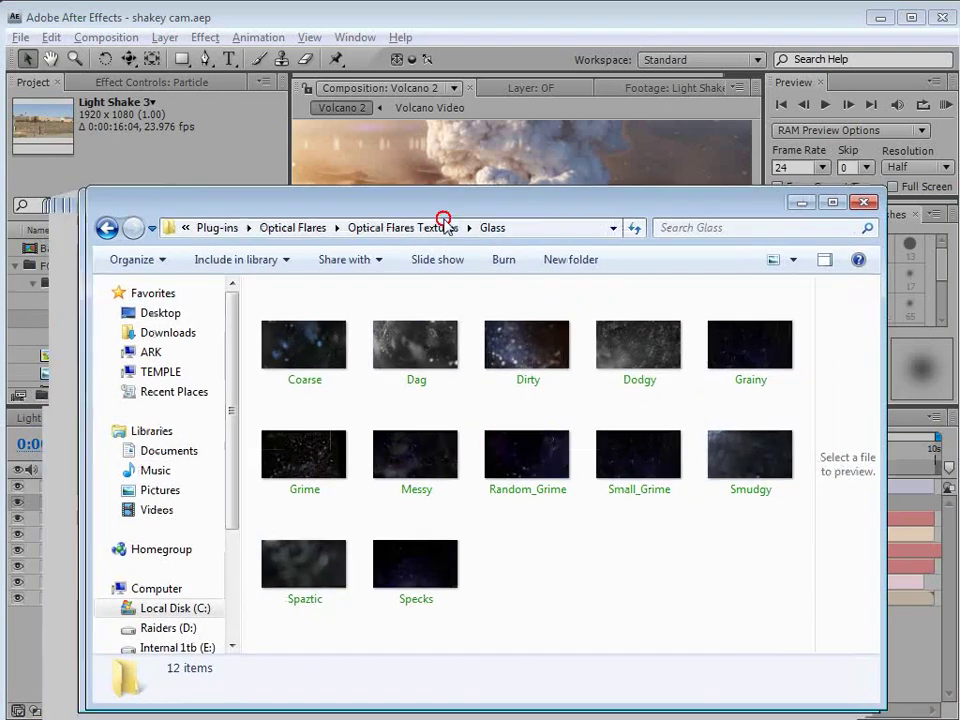
drag(439, 221, 583, 184)
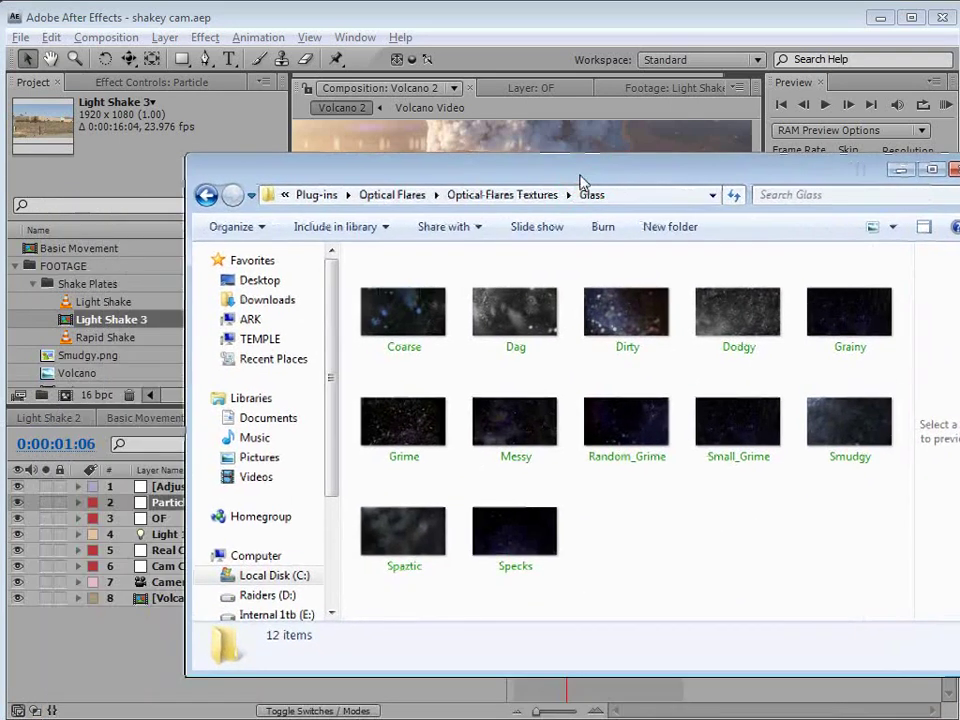
click(837, 431)
mouse_move(837, 431)
mouse_down()
mouse_move(80, 272)
mouse_move(88, 352)
mouse_up()
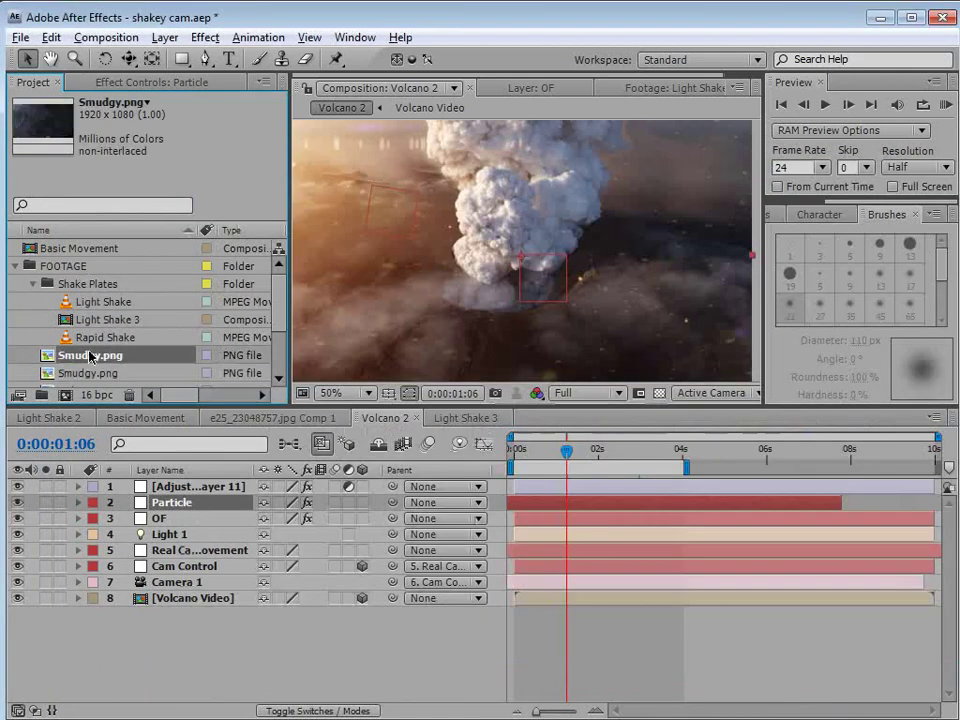
drag(77, 360, 156, 502)
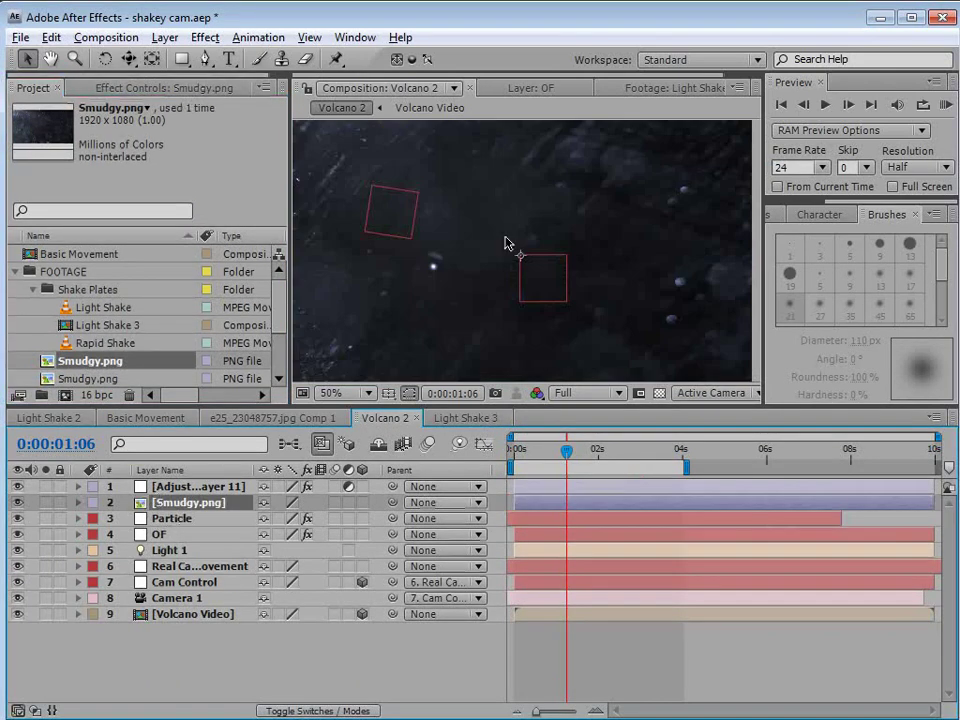
Step: Inspect the Smudgy texture by itself at full-panel size and return to the Volcano 2 composition
scroll(507, 243, down, 2)
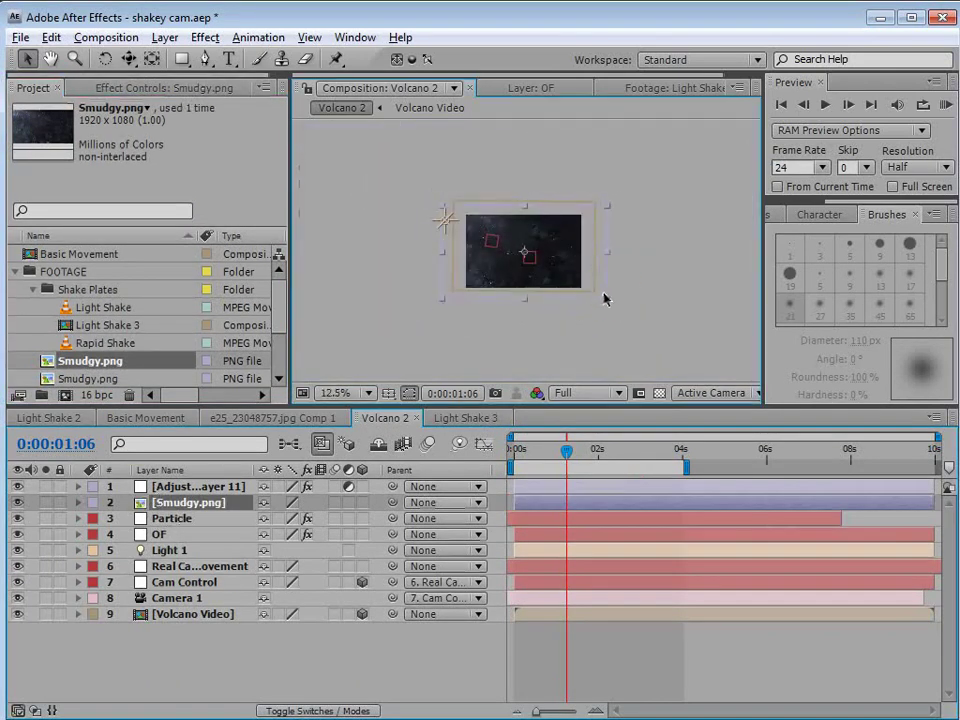
double_click(160, 502)
key(grave)
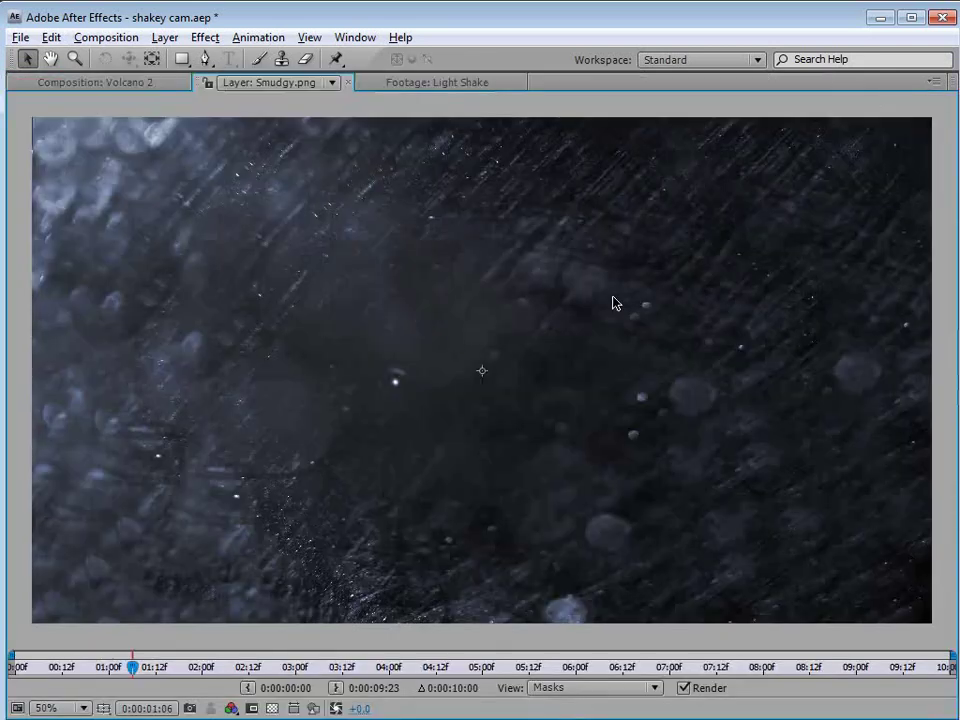
click(74, 84)
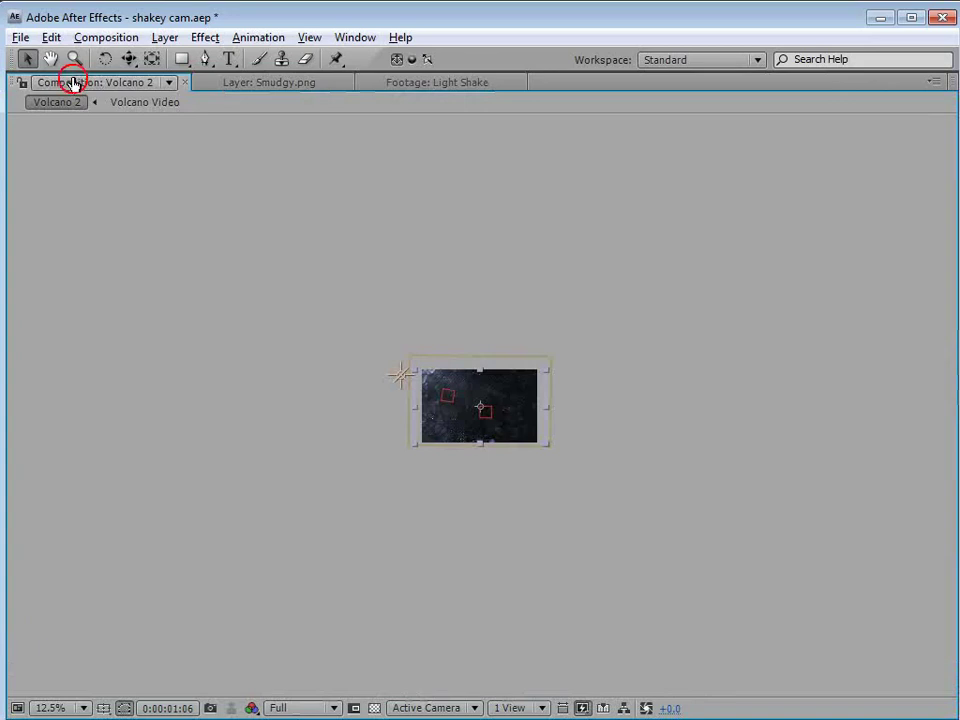
key(grave)
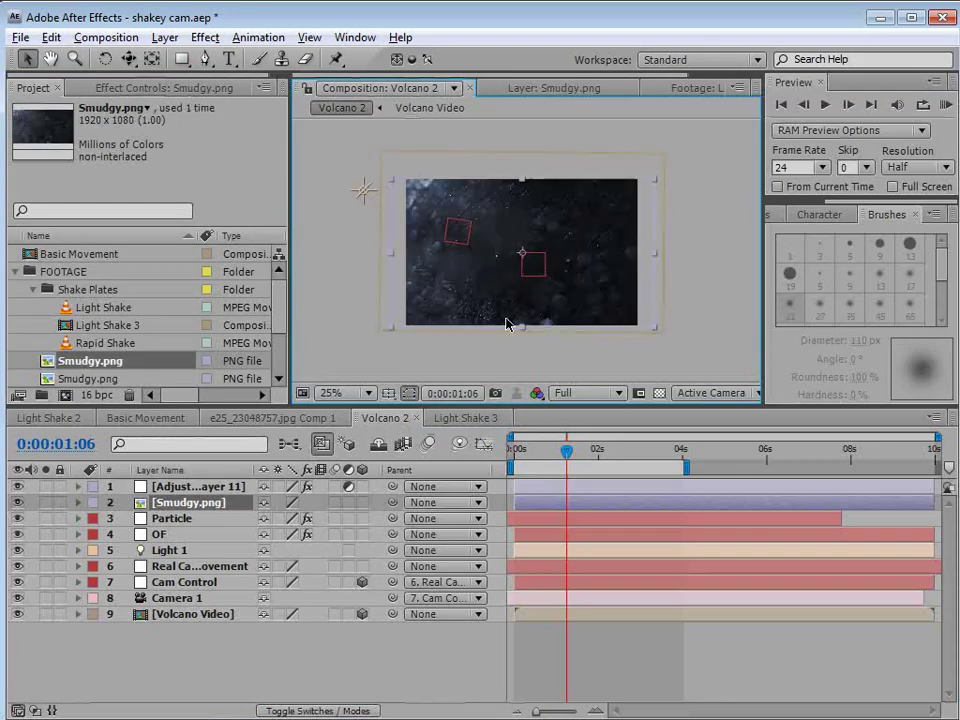
Step: Set the Smudgy layer's blending mode to Screen
key(F4)
click(297, 502)
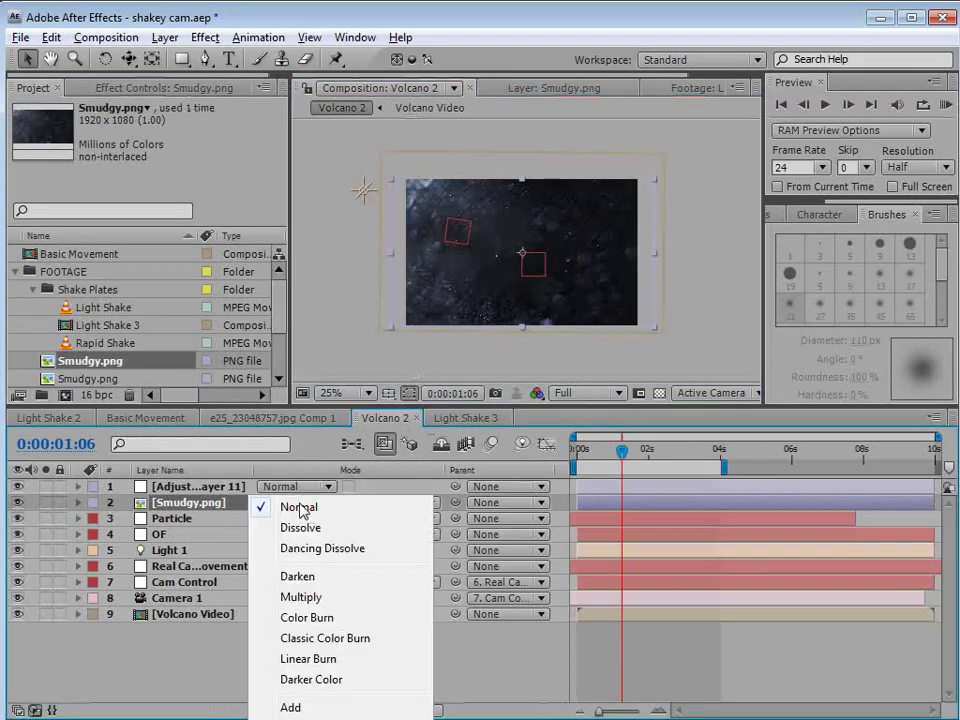
click(290, 690)
scroll(514, 279, up, 2)
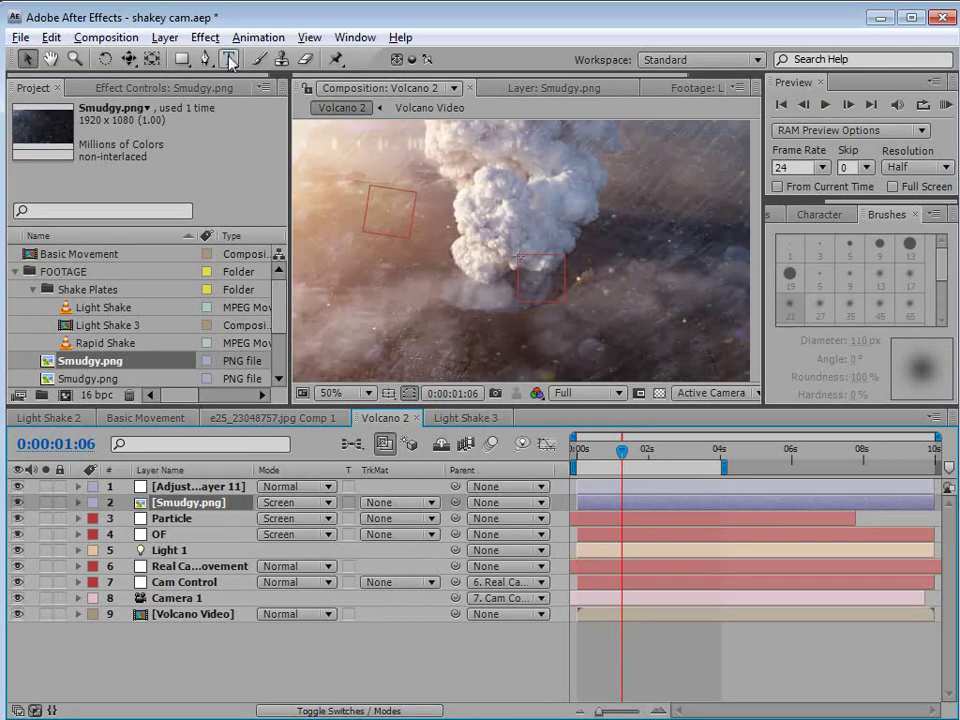
Step: Apply Curves to the Smudgy layer and shape its RGB curve into a contrasty S with strongly raised midtones
click(205, 37)
mouse_move(259, 211)
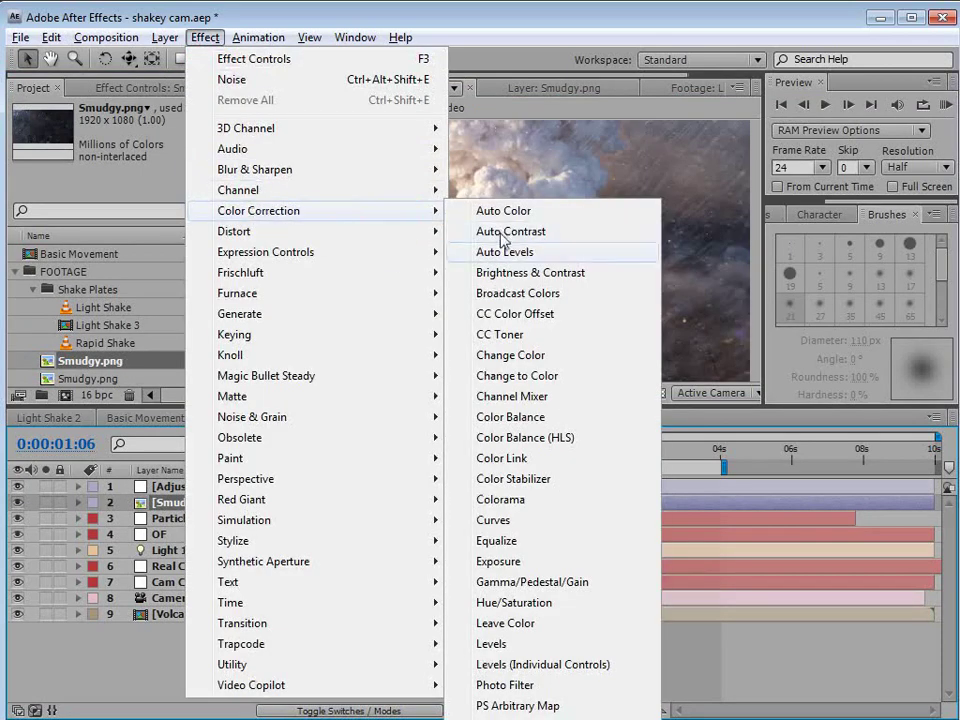
click(494, 521)
drag(100, 298, 130, 245)
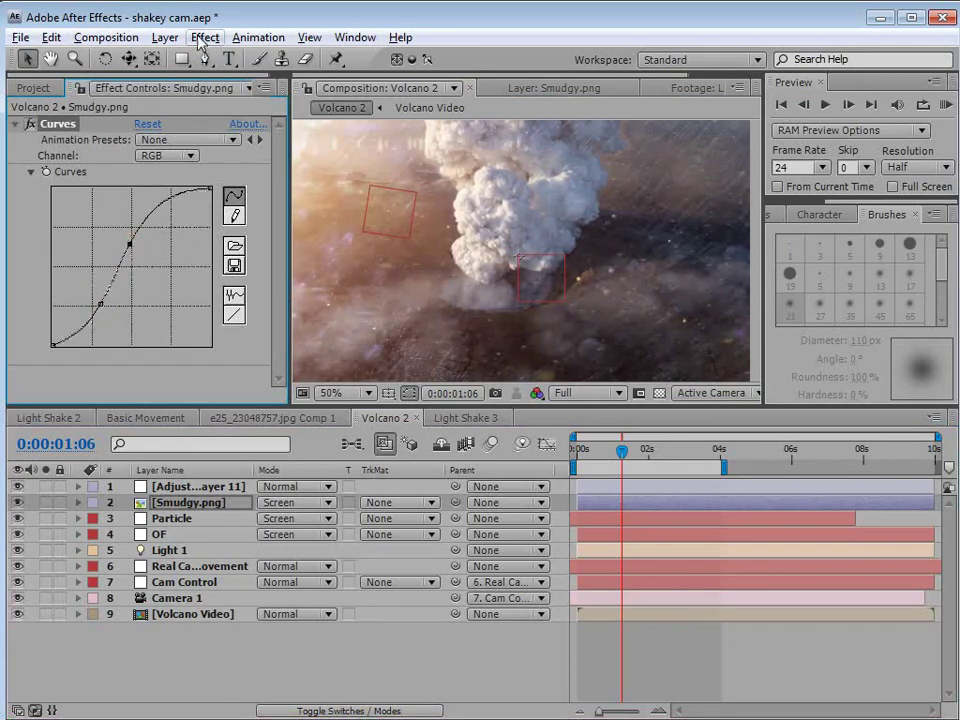
Step: Warm the Smudgy texture by lowering the midtones of its Blue curve slightly
click(165, 155)
click(150, 137)
mouse_move(124, 274)
mouse_down()
mouse_move(120, 264)
mouse_move(125, 285)
mouse_up()
click(160, 155)
click(150, 199)
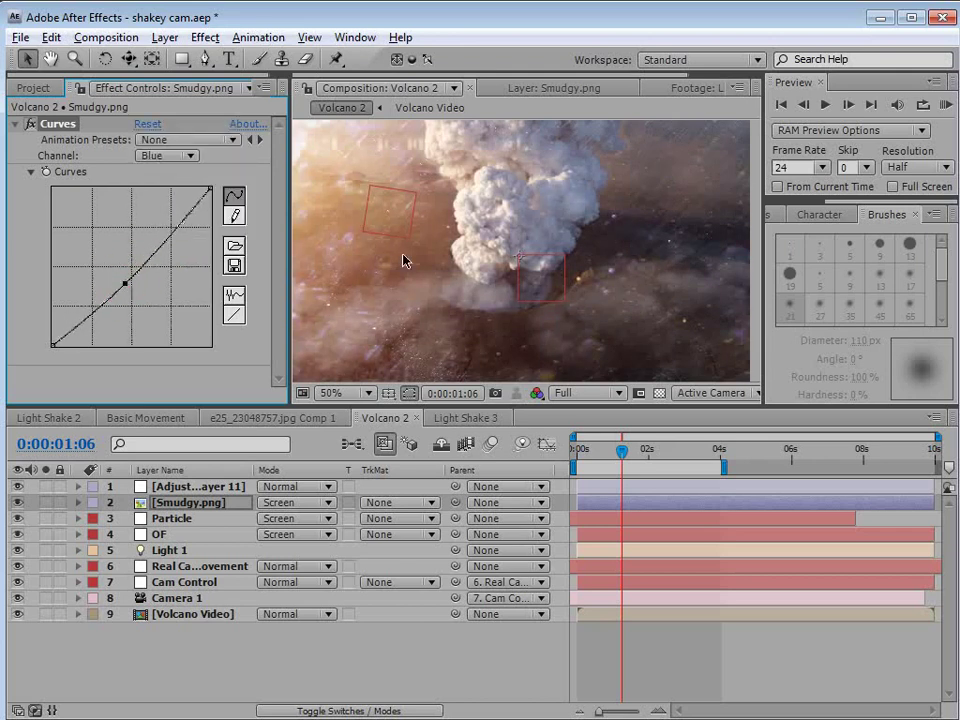
mouse_move(620, 455)
mouse_down()
mouse_move(603, 455)
mouse_move(614, 457)
mouse_up()
Step: Tone down the Smudgy layer's RGB curve by moving its upper and lower points toward the highlights, and check the frame at 0:00:00:11
click(160, 155)
click(150, 92)
mouse_move(99, 302)
mouse_down()
mouse_move(90, 309)
mouse_move(99, 302)
mouse_up()
drag(128, 243, 151, 231)
drag(99, 302, 105, 306)
drag(601, 451, 594, 452)
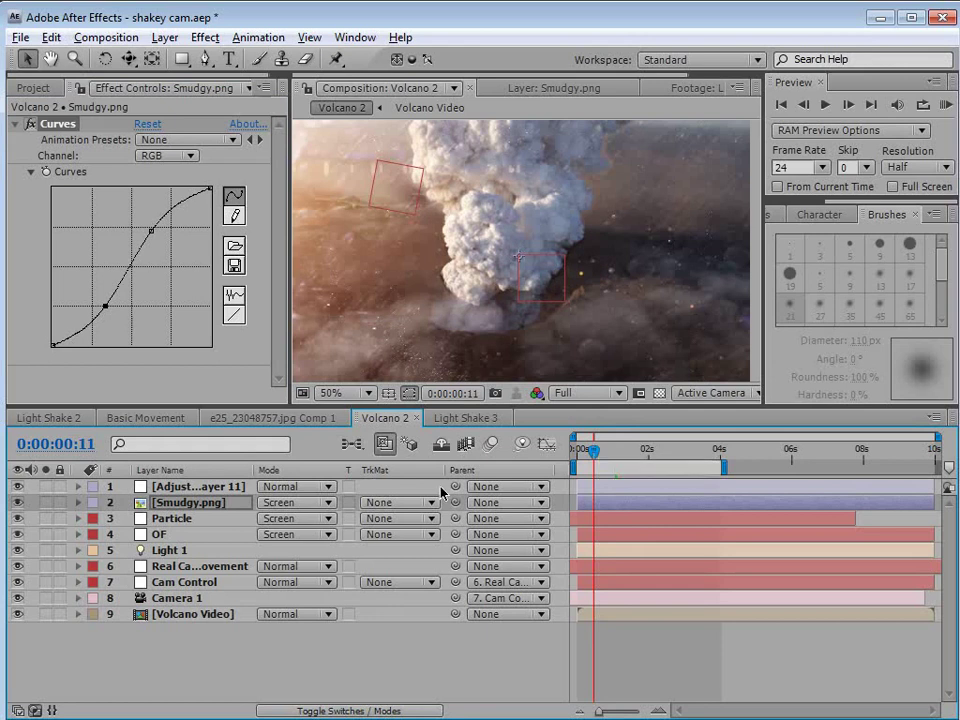
Step: Create an adjustment layer named Rack Focus and place it directly below the Smudgy layer
click(163, 37)
mouse_move(200, 58)
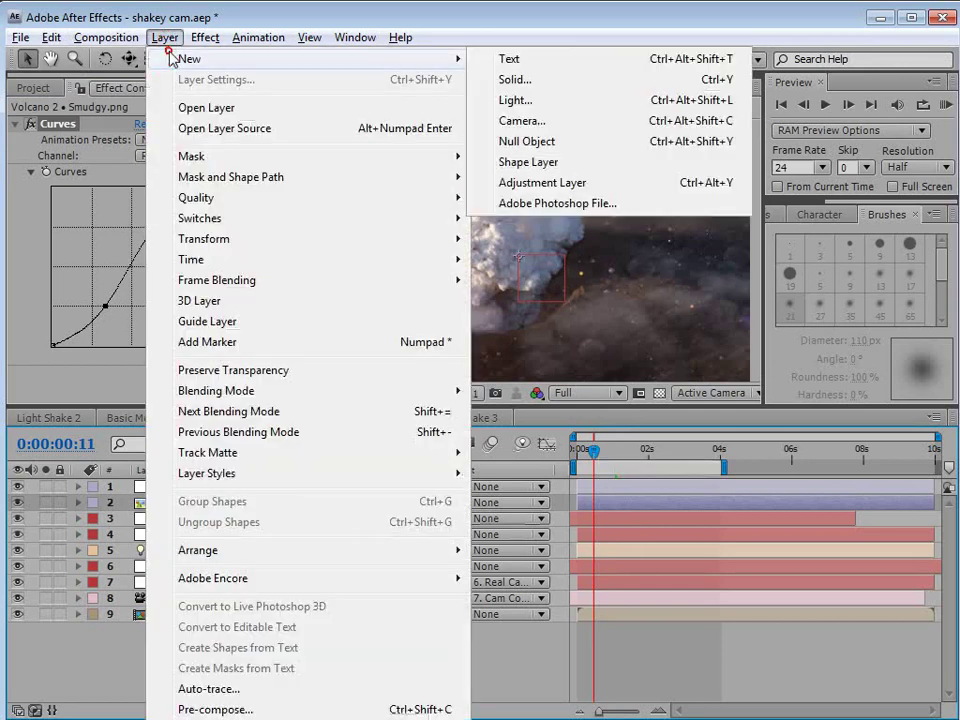
click(545, 192)
key(Return)
text(Rack Fo)
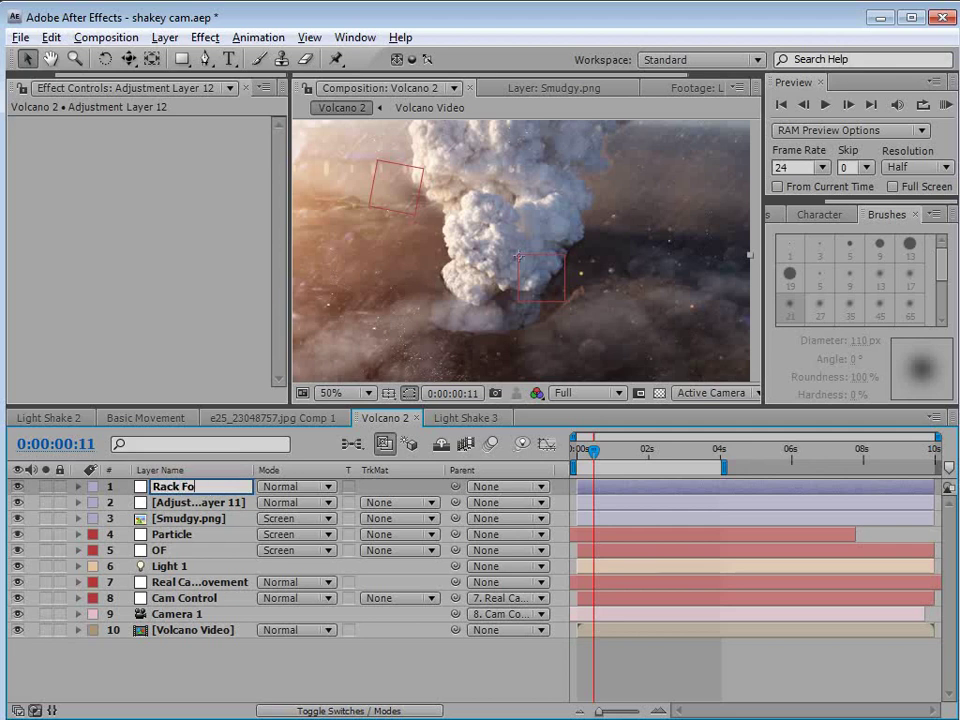
key(Return)
mouse_move(199, 491)
mouse_down()
mouse_move(184, 542)
mouse_move(172, 524)
mouse_up()
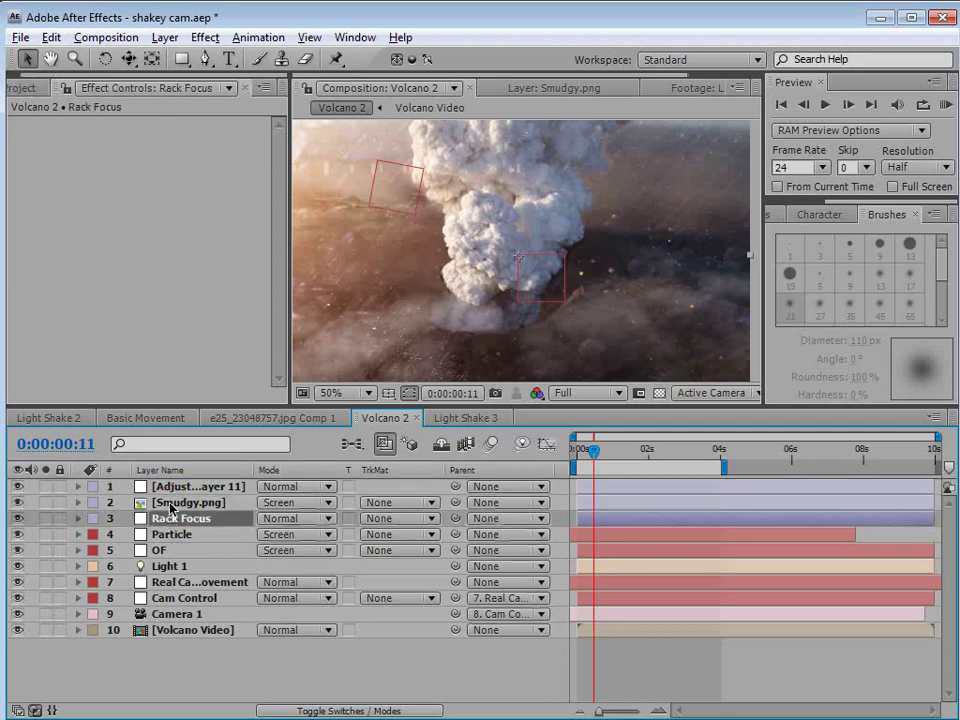
Step: Apply Box Blur to the Rack Focus layer with Repeat Edge Pixels enabled
click(205, 37)
mouse_move(257, 178)
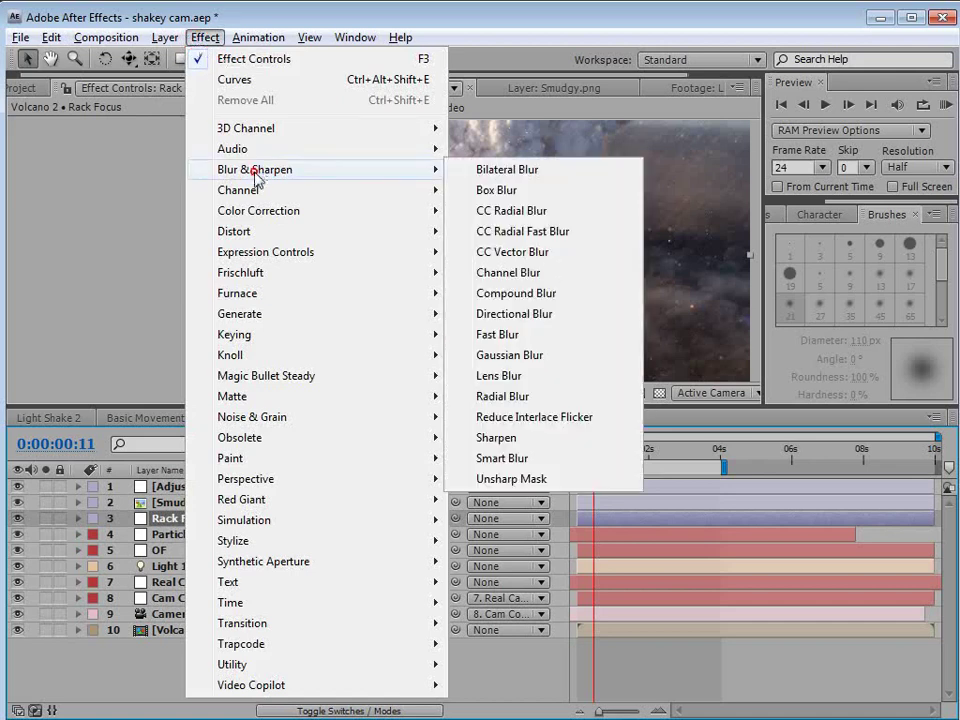
click(500, 190)
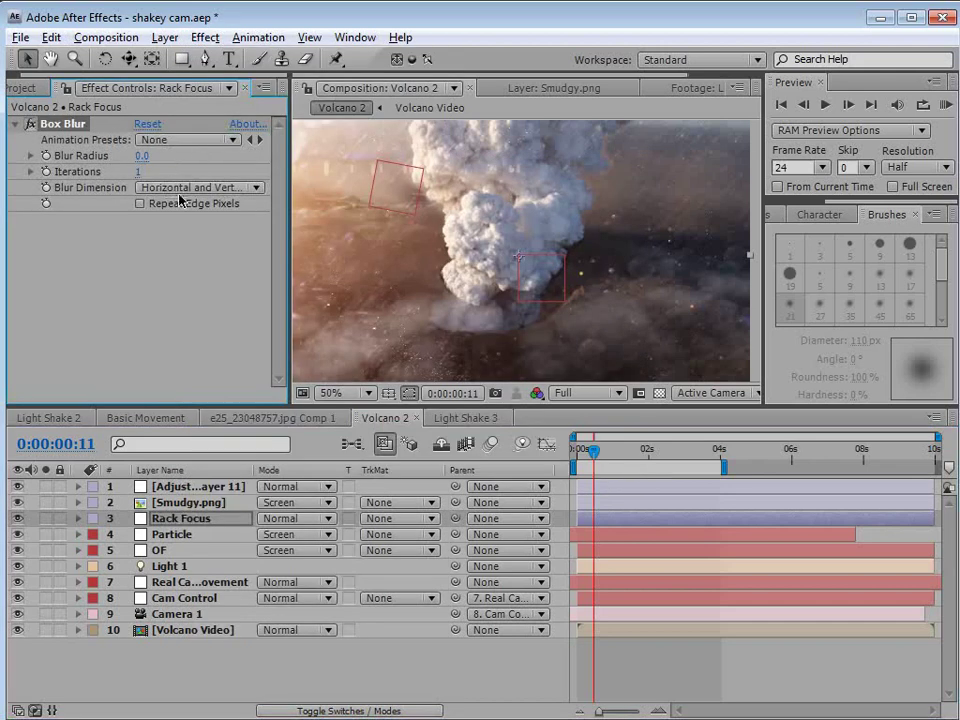
click(141, 204)
Step: Set the Rack Focus layer's Blur Radius to 18 with a keyframe at 0:00:00:00
drag(597, 453, 577, 457)
drag(141, 155, 153, 156)
click(45, 155)
click(494, 393)
Step: Keyframe the Rack Focus Blur Radius to 0 at 0:00:00:11 and reveal the animated property in the timeline
drag(583, 455, 594, 455)
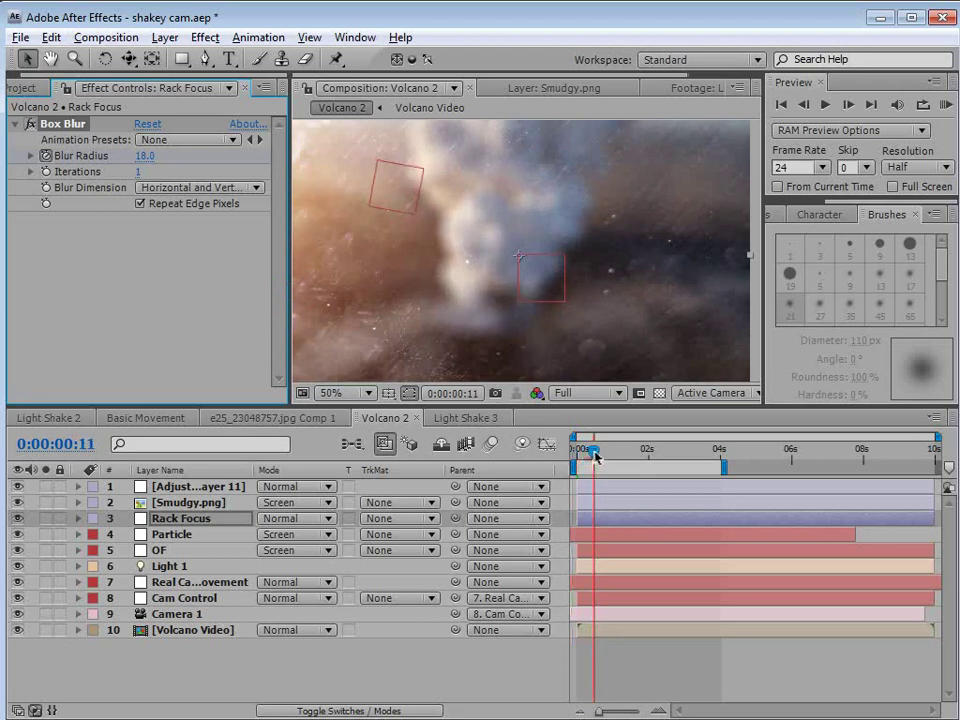
click(146, 158)
text(0)
key(Return)
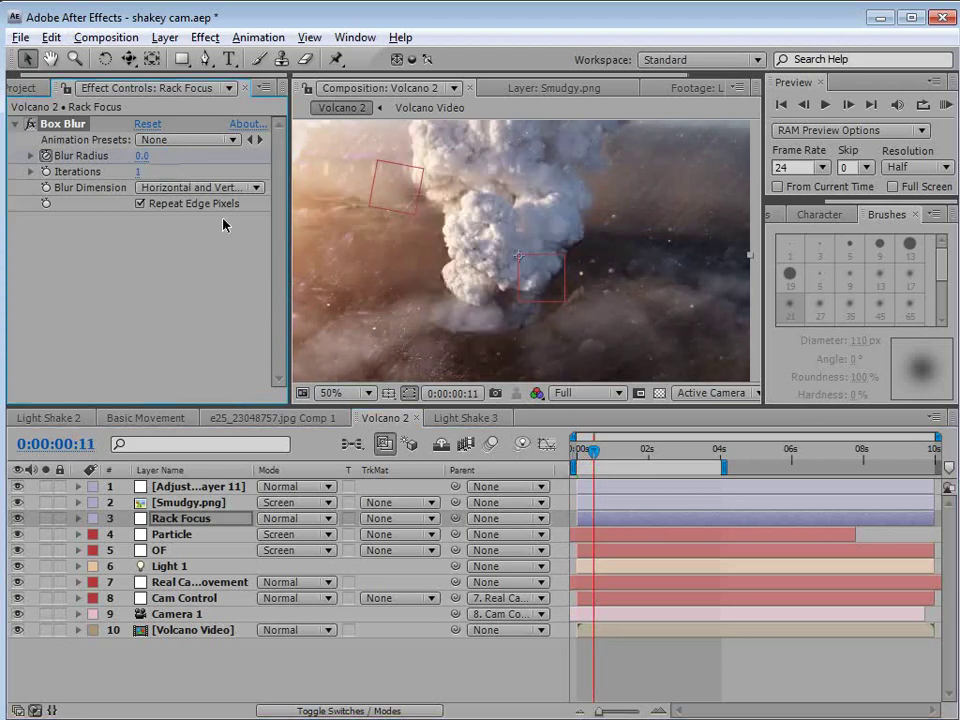
key(u)
drag(594, 455, 577, 455)
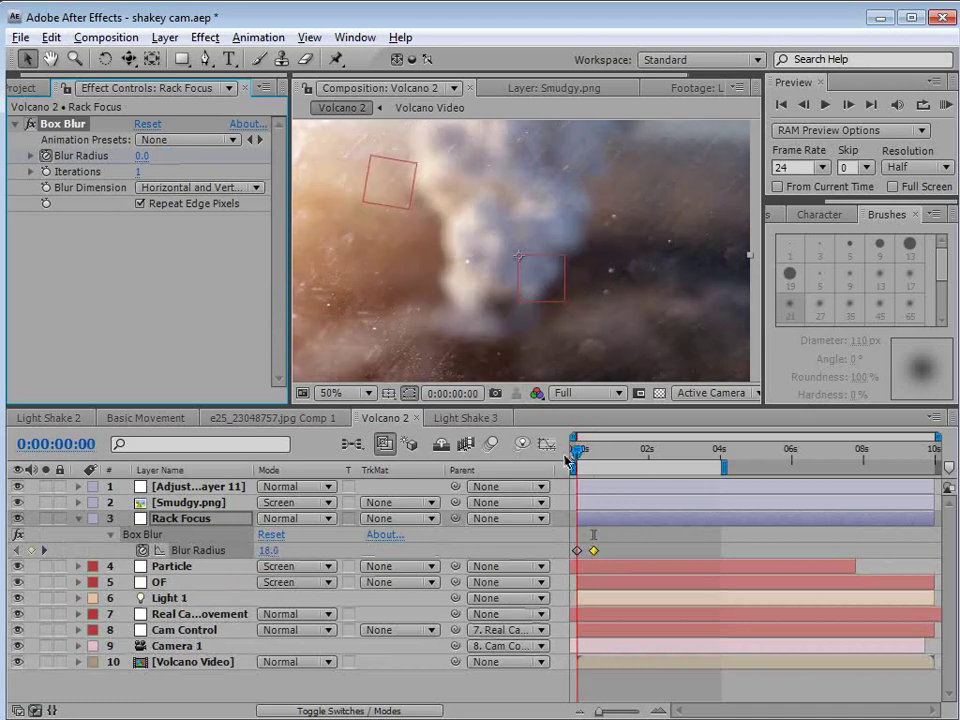
Step: Apply Box Blur to the Smudgy layer and keyframe its Blur Radius at 0 on frame 0:00:00:00
click(213, 505)
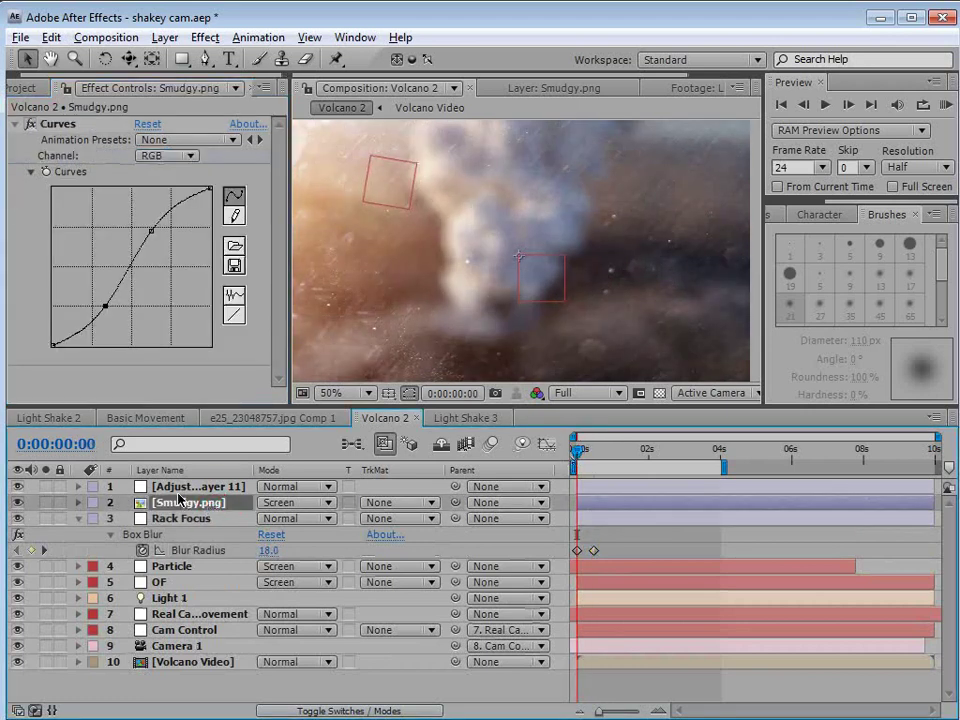
click(205, 37)
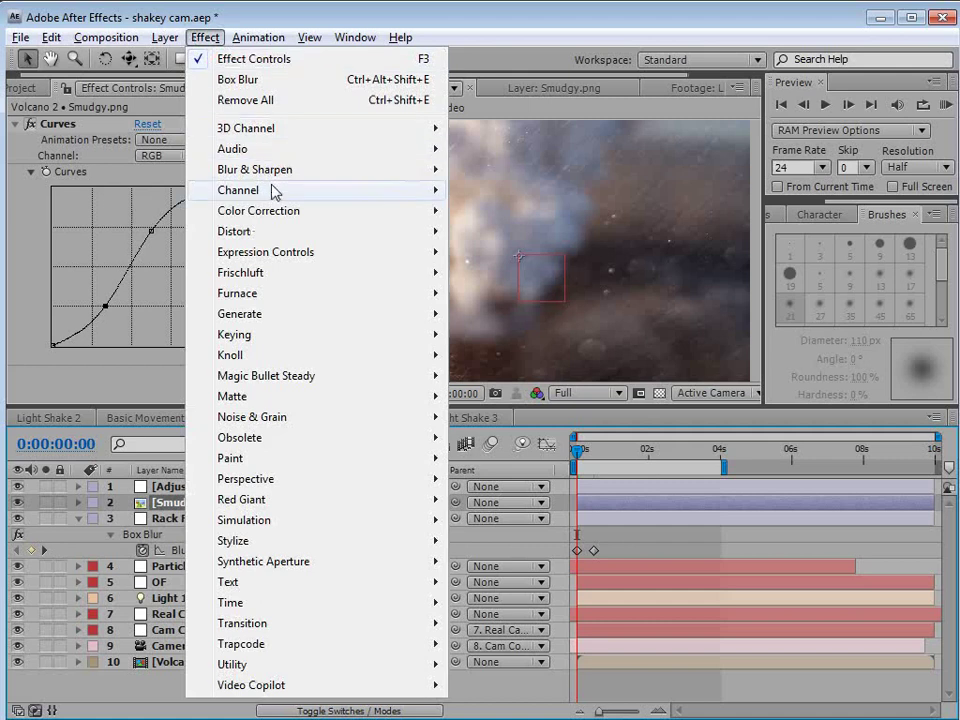
mouse_move(272, 177)
click(483, 191)
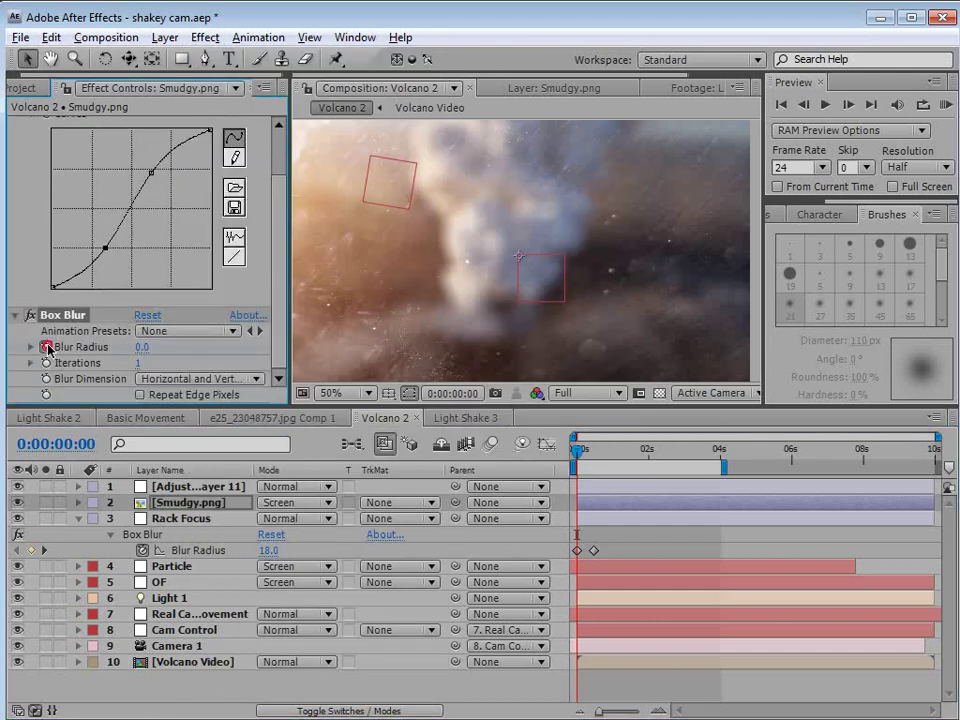
Step: Set the Smudgy layer's Blur Radius to 11 at 0:00:00:11
drag(585, 452, 594, 456)
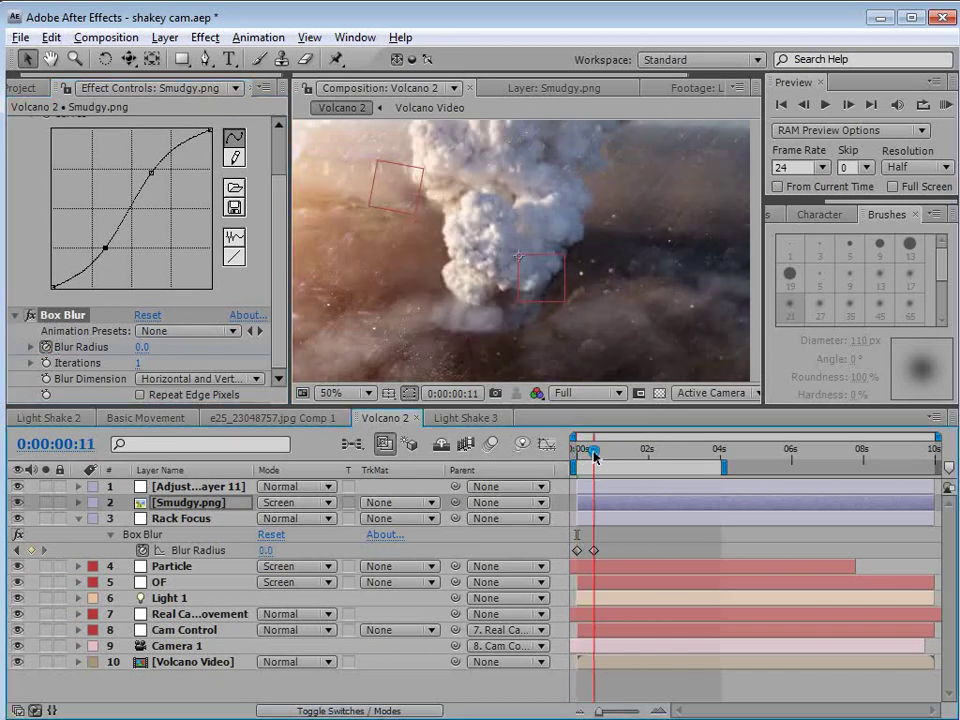
click(142, 347)
text(20)
key(Return)
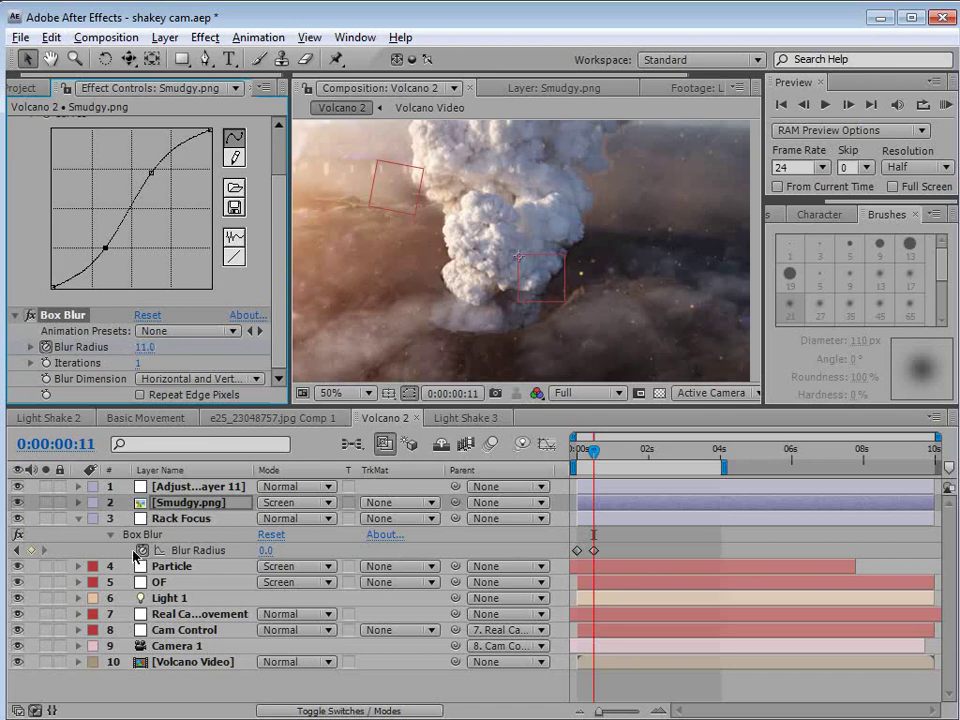
Step: Keyframe the Smudgy layer's Opacity from 100% at 0:00:00:00 to 0% at 0:00:00:11
key(t)
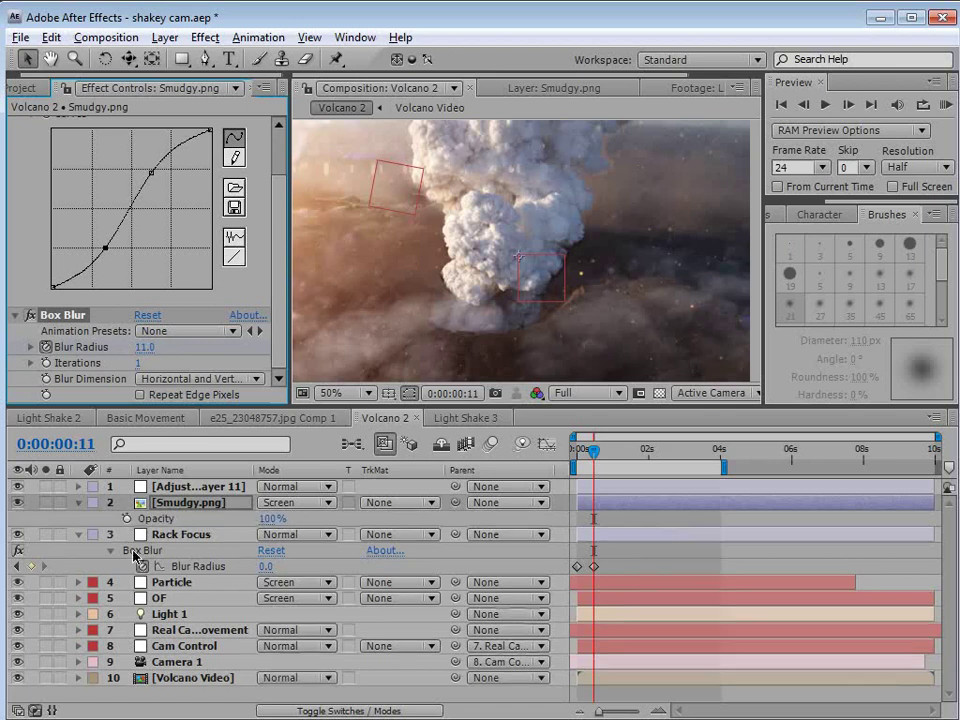
click(126, 518)
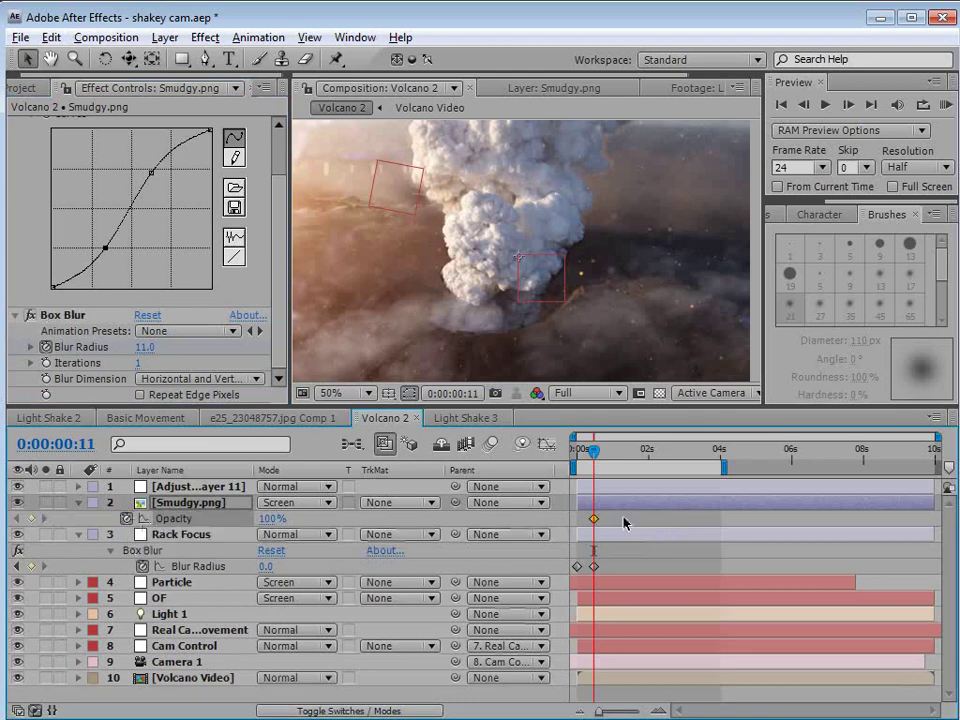
drag(594, 519, 580, 521)
click(272, 519)
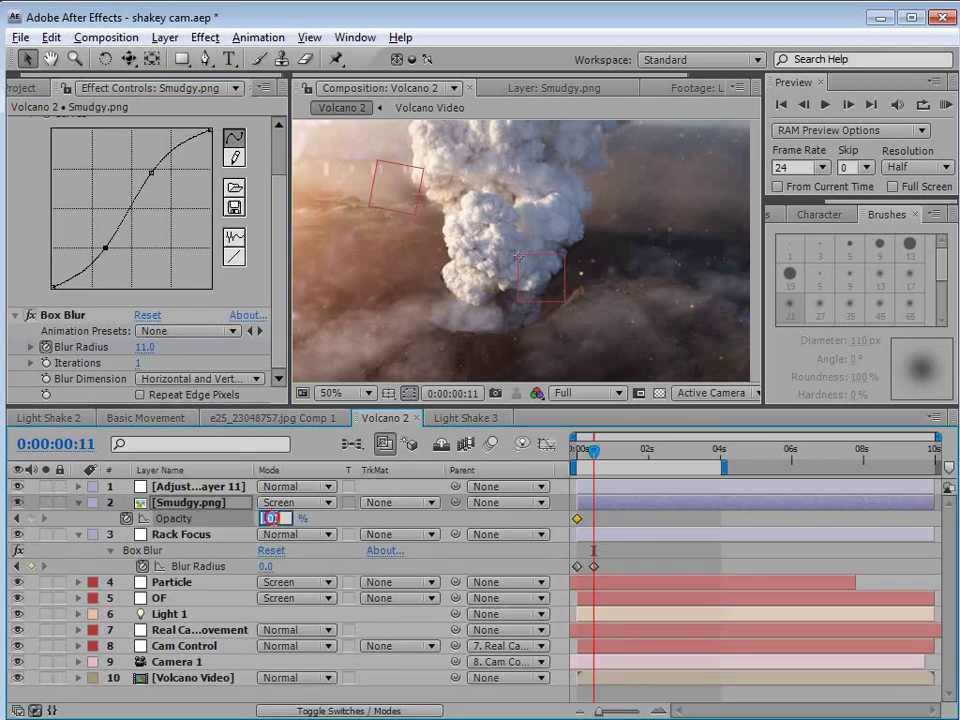
text(0)
key(Return)
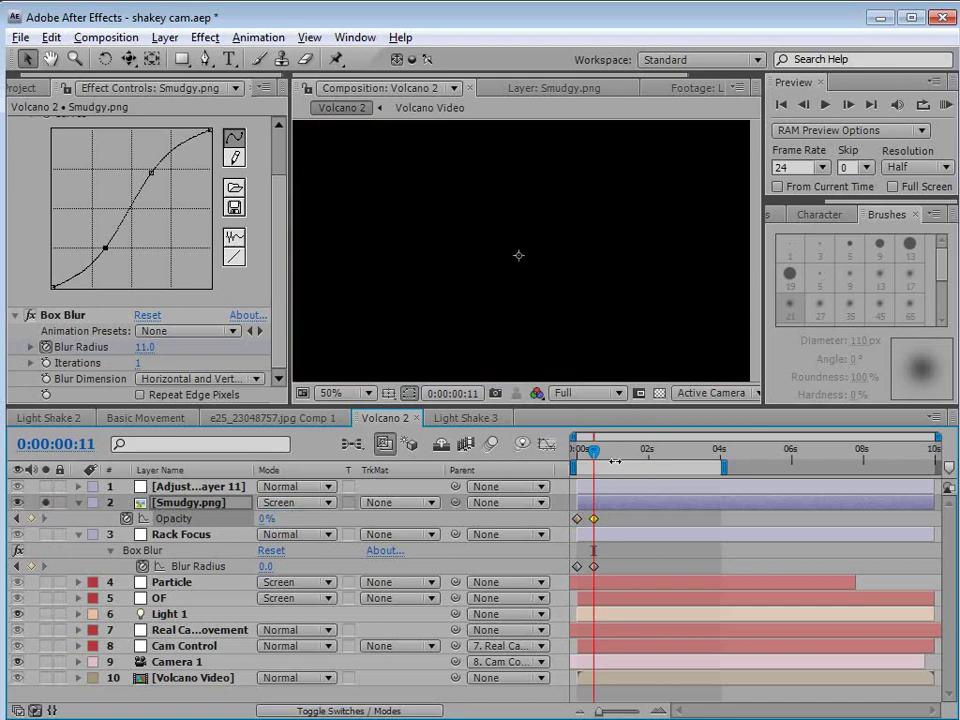
Step: Check the soloed Smudgy layer's fade back to 0:00:00:00, turn off its solo and select the Rack Focus layer
drag(594, 450, 580, 457)
mouse_move(577, 461)
mouse_down()
mouse_move(593, 462)
mouse_move(574, 465)
mouse_up()
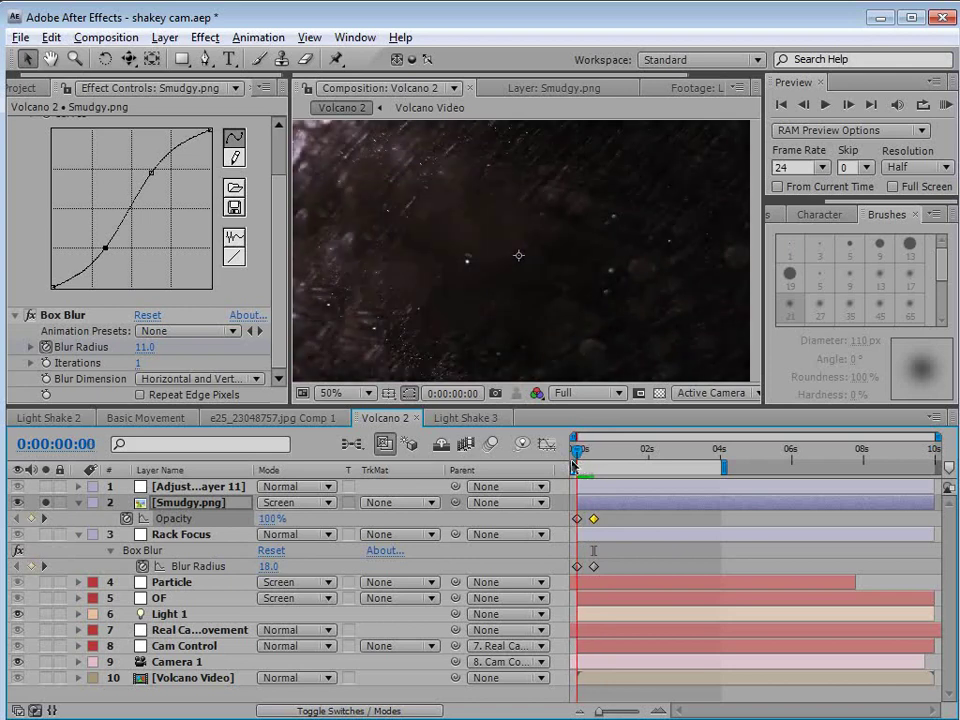
click(47, 506)
click(188, 535)
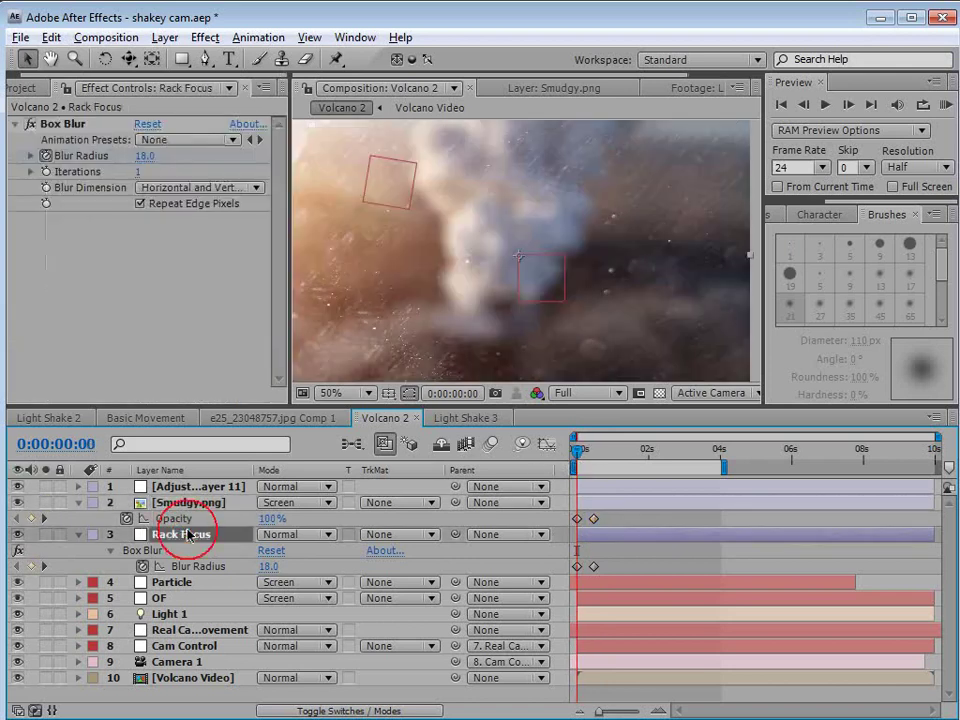
Step: Apply the Transform effect to the Rack Focus layer and keyframe its Scale at 105 on frame 0:00:00:00
mouse_move(579, 452)
mouse_down()
mouse_move(594, 457)
mouse_move(575, 460)
mouse_move(584, 470)
mouse_move(574, 446)
mouse_move(617, 458)
mouse_move(580, 471)
mouse_up()
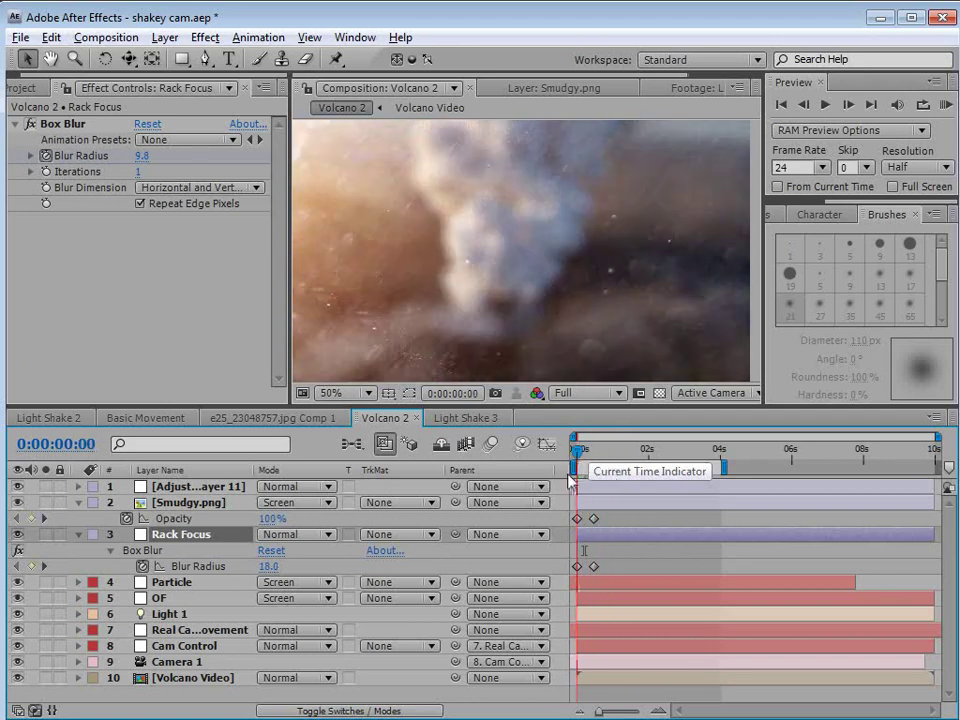
click(619, 545)
click(204, 40)
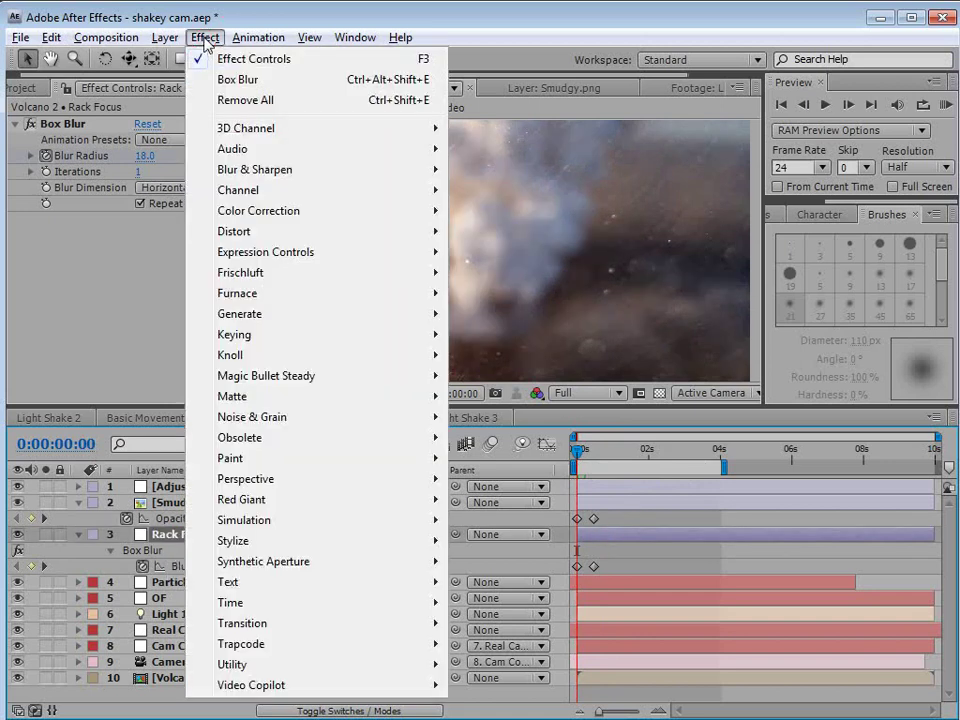
mouse_move(241, 210)
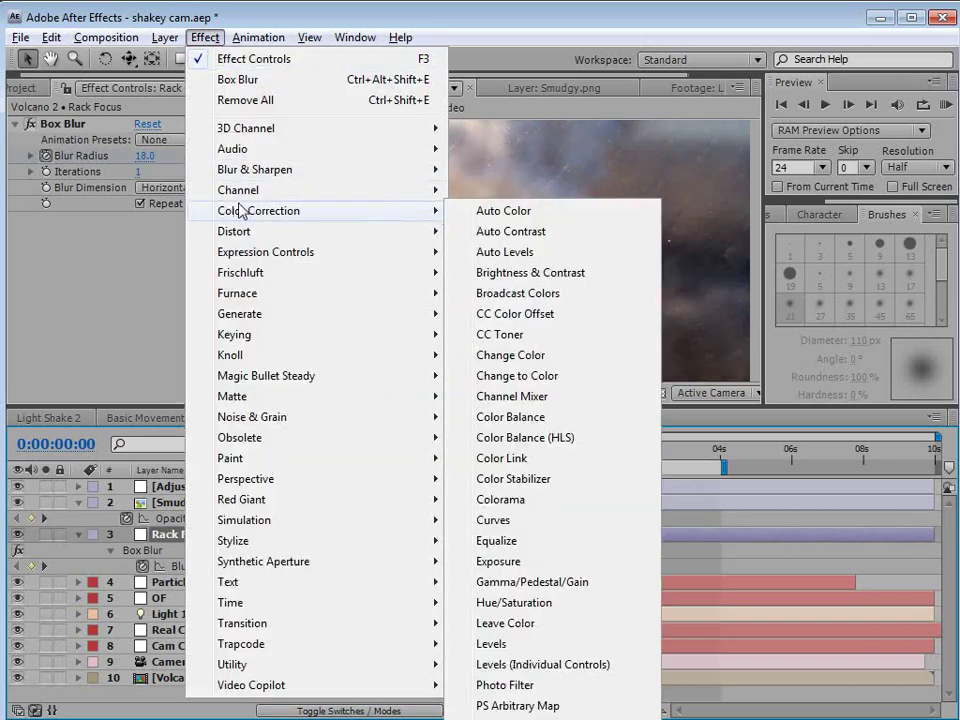
mouse_move(250, 233)
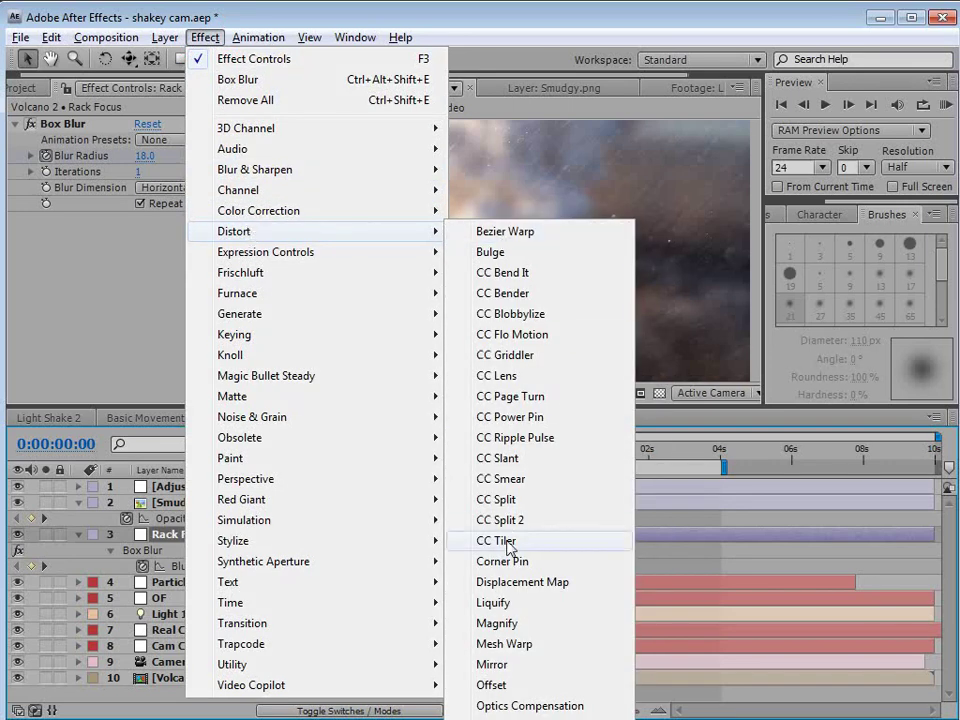
click(505, 714)
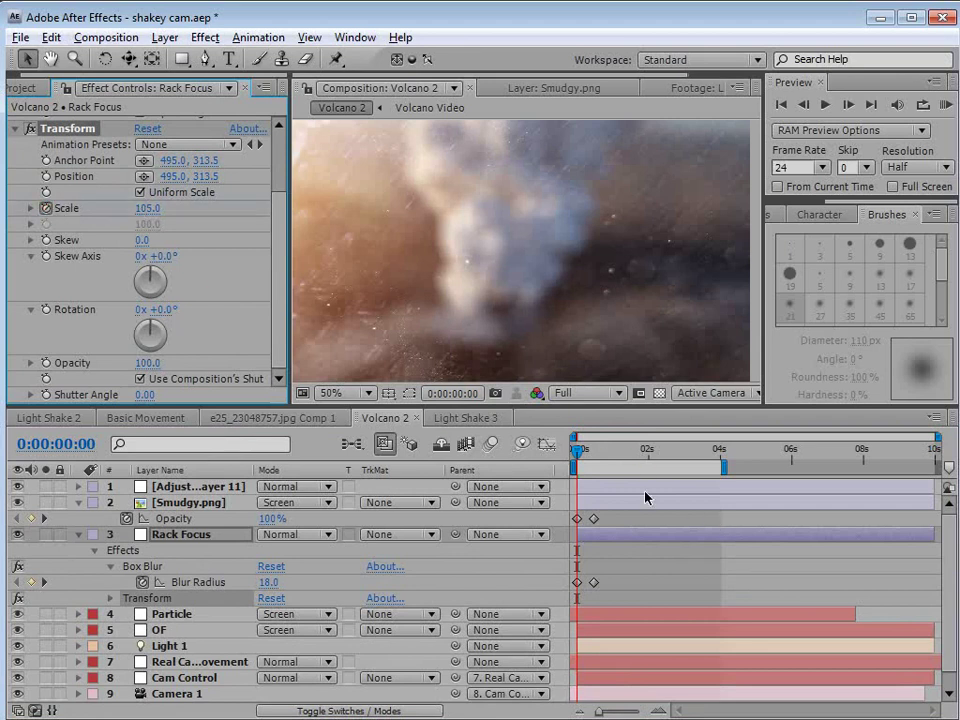
Step: Keyframe the Rack Focus Transform Scale at 100 on 0:00:00:11 and check the focus pull back to the first frame
drag(579, 456, 594, 452)
click(149, 208)
key(Return)
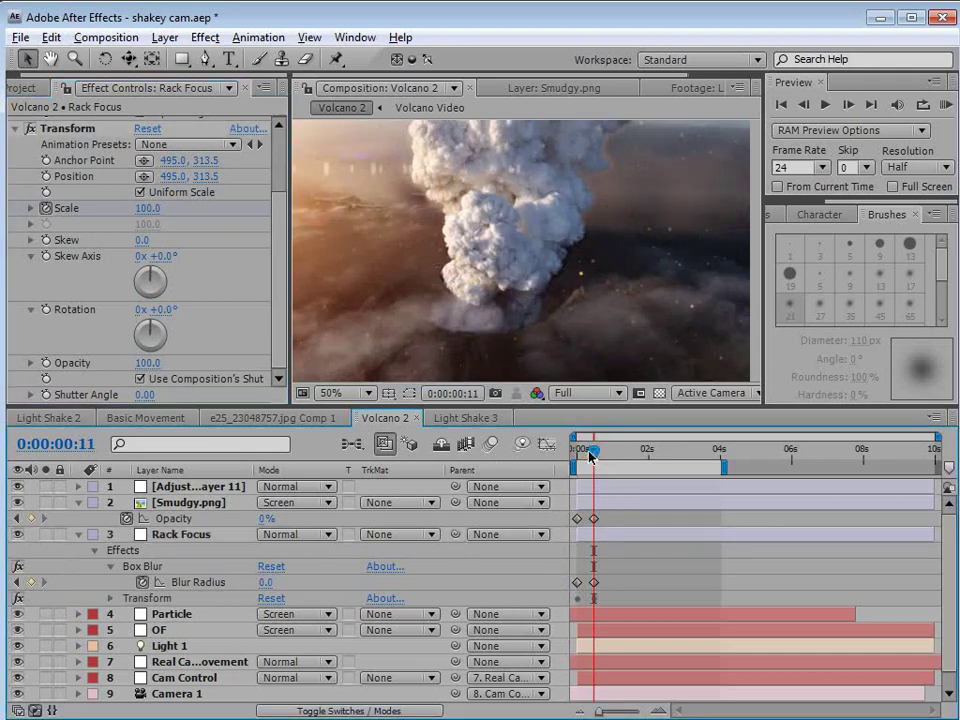
drag(591, 455, 568, 477)
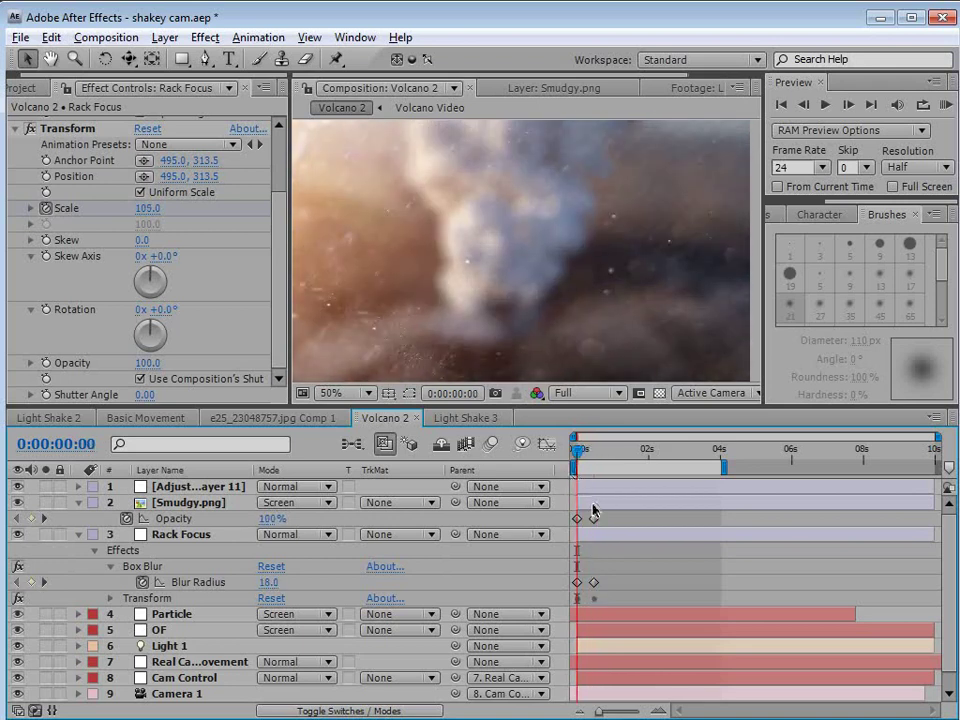
Step: Reveal all modified properties of the Smudgy and Rack Focus layers and make the timeline taller
click(592, 504)
ctrl+click(607, 538)
key(u)
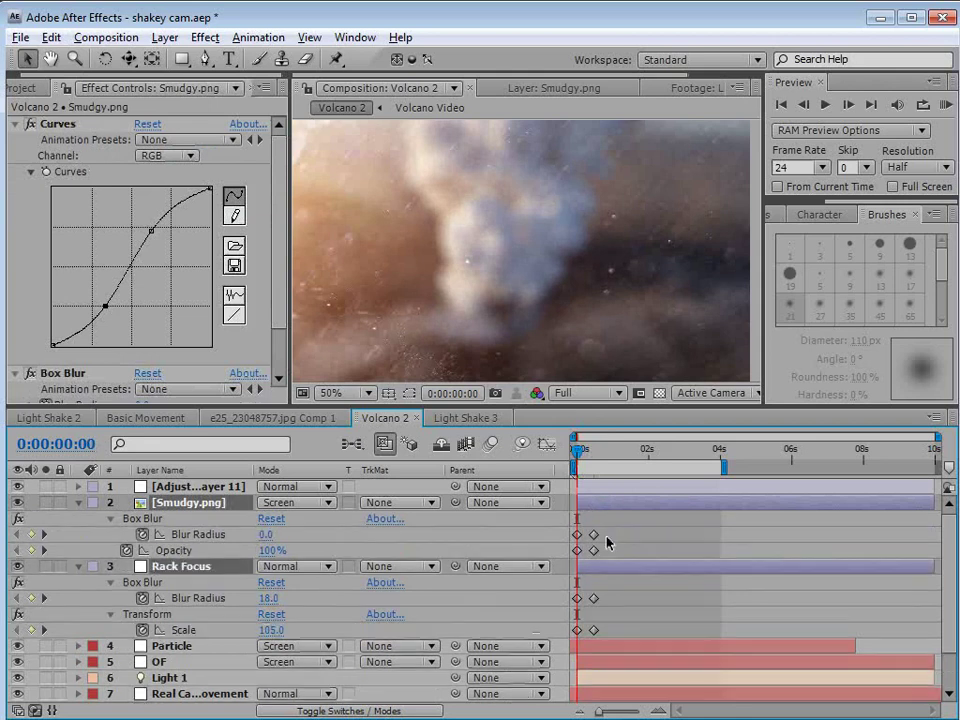
key(u)
key(u)
key(u)
key(u)
key(u)
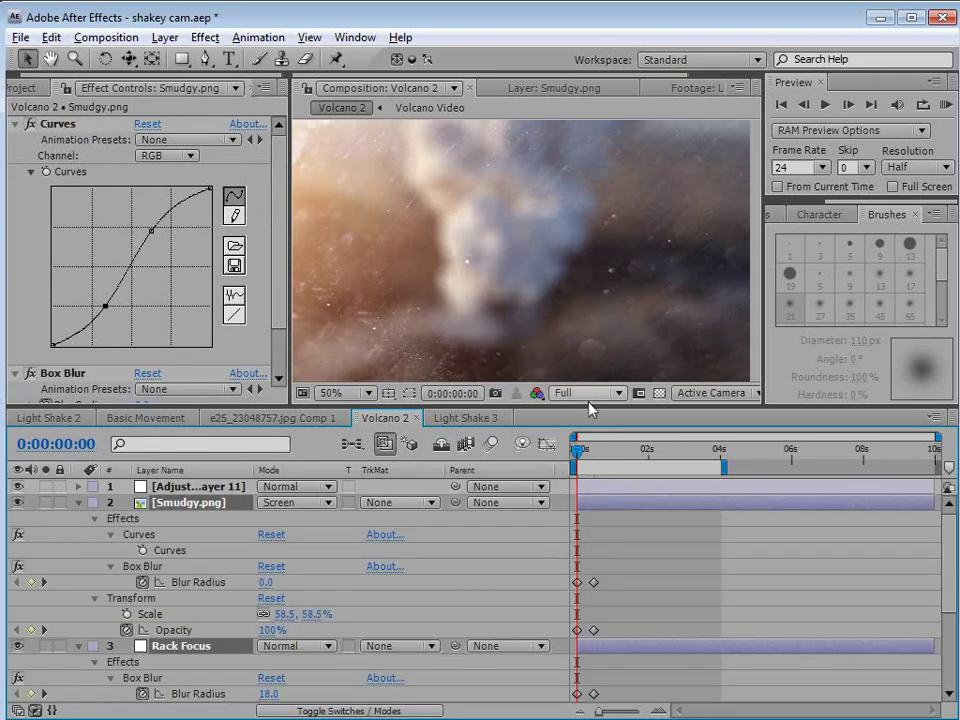
drag(587, 403, 587, 268)
Step: Copy the blur, scale and opacity keyframes of the Rack Focus and Smudgy layers and paste them at 0:00:03:09
drag(621, 432, 573, 604)
drag(624, 553, 574, 606)
drag(597, 316, 697, 313)
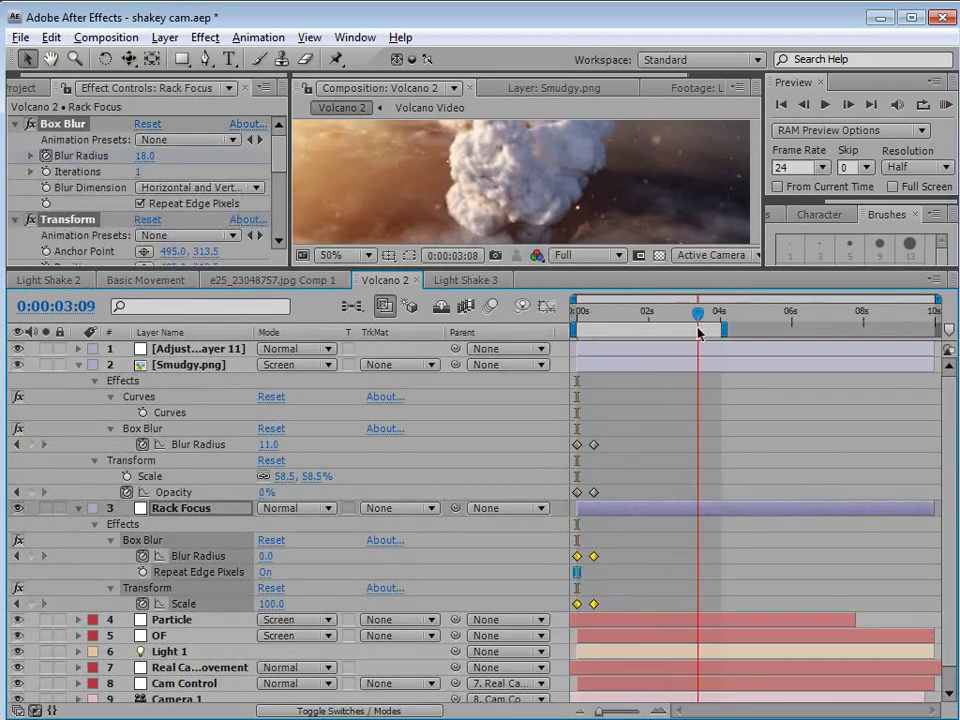
drag(648, 436, 567, 500)
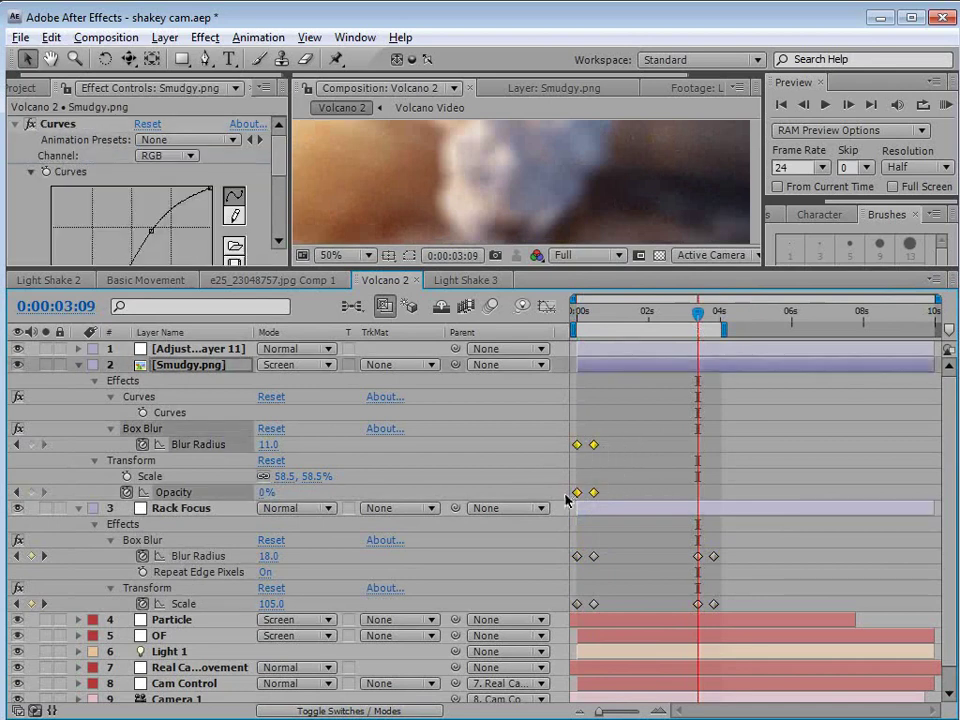
key(ctrl+v)
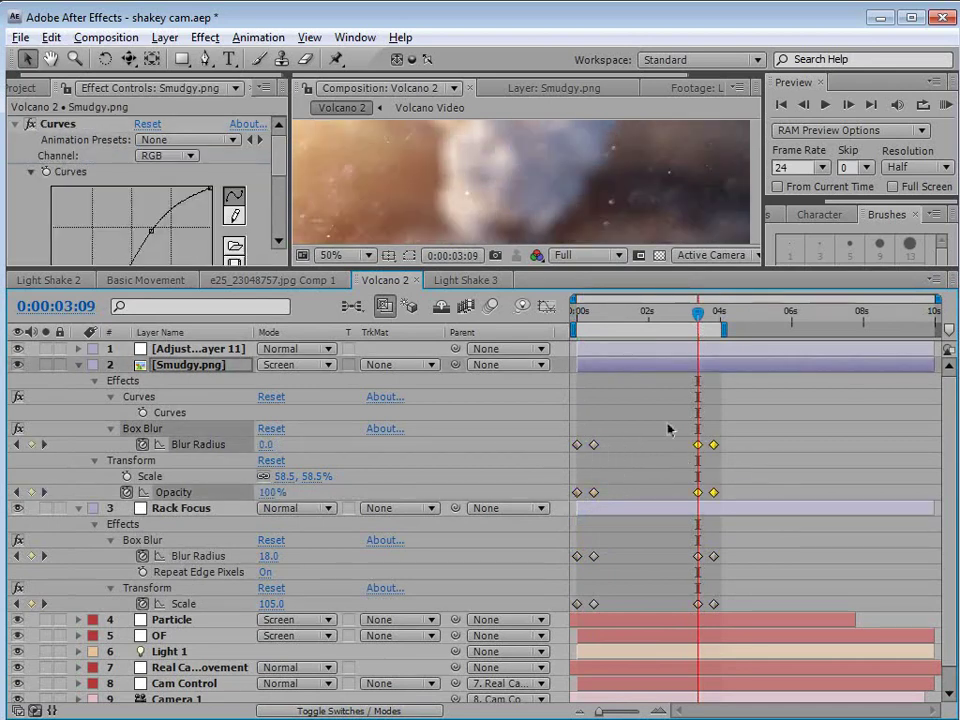
Step: Move the pasted sharp keyframes on both layers to about 2.3 seconds and the blurred ones to about 2.9 seconds
mouse_move(727, 436)
mouse_down()
mouse_move(700, 611)
mouse_move(708, 612)
mouse_up()
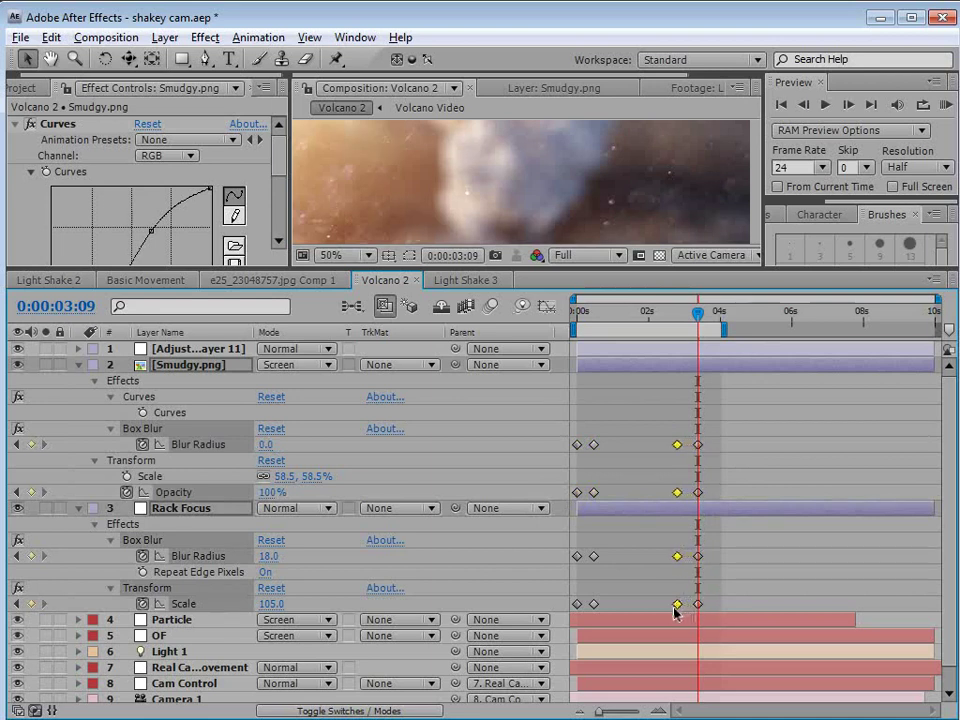
mouse_move(673, 448)
mouse_down()
mouse_move(700, 613)
mouse_move(683, 607)
mouse_up()
click(688, 589)
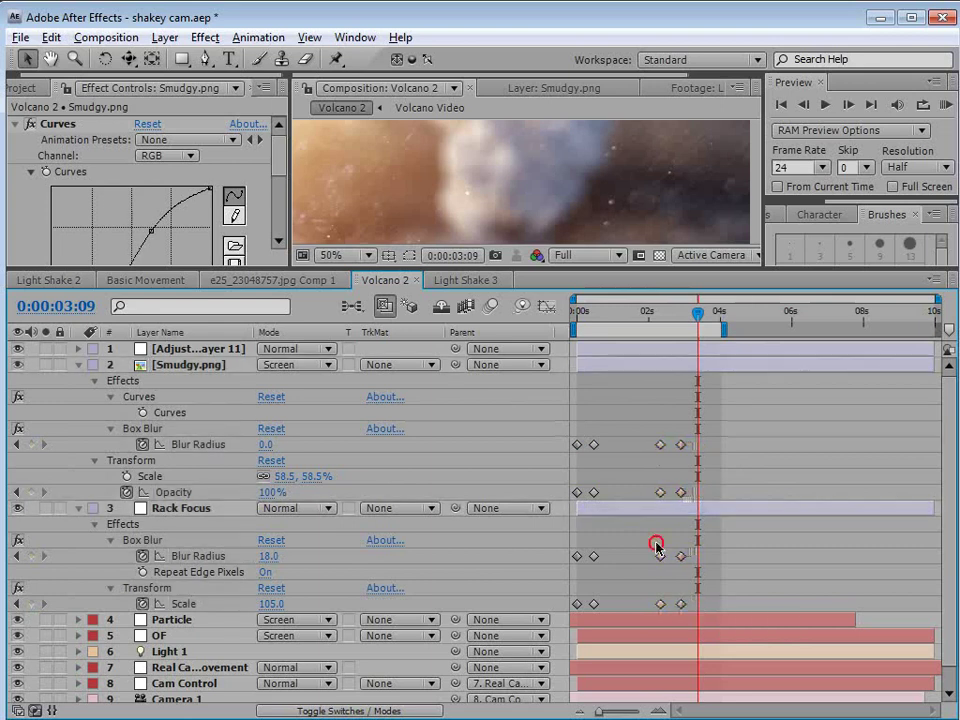
Step: Copy the in-focus keyframes at about 2.3 seconds on Rack Focus and Smudgy and paste them at 0:00:03:09
drag(657, 444, 658, 604)
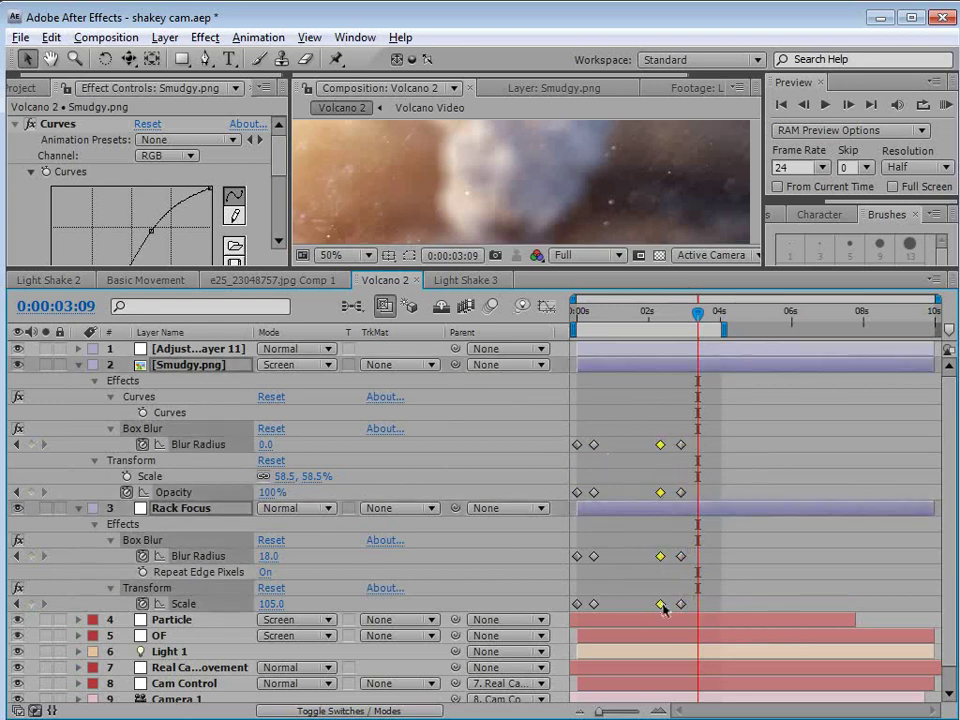
drag(651, 548, 668, 620)
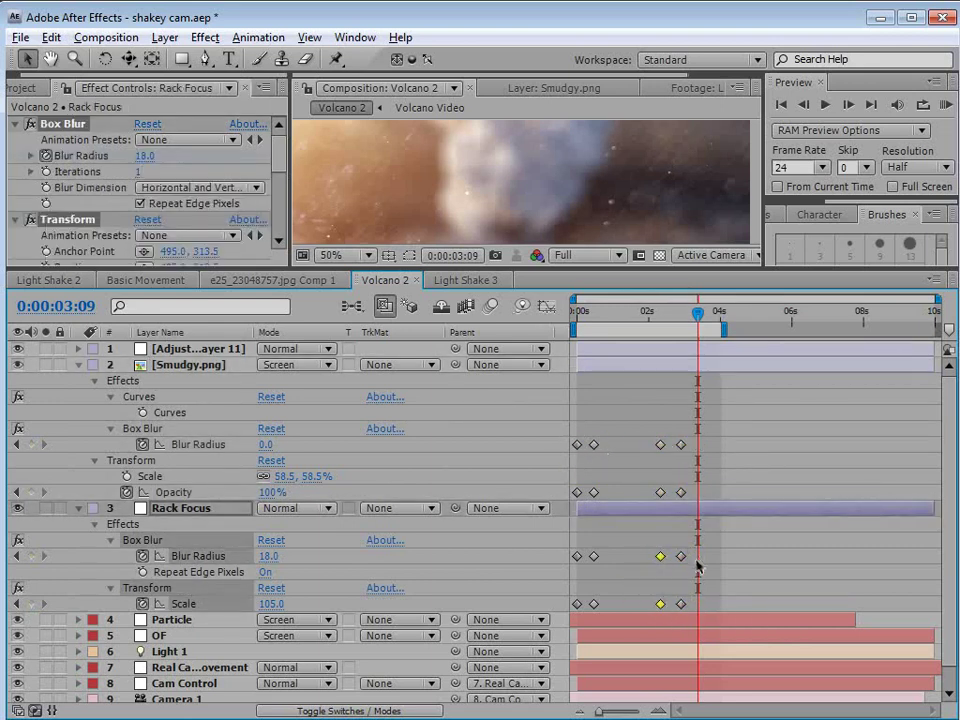
key(ctrl+v)
click(660, 444)
shift+click(660, 492)
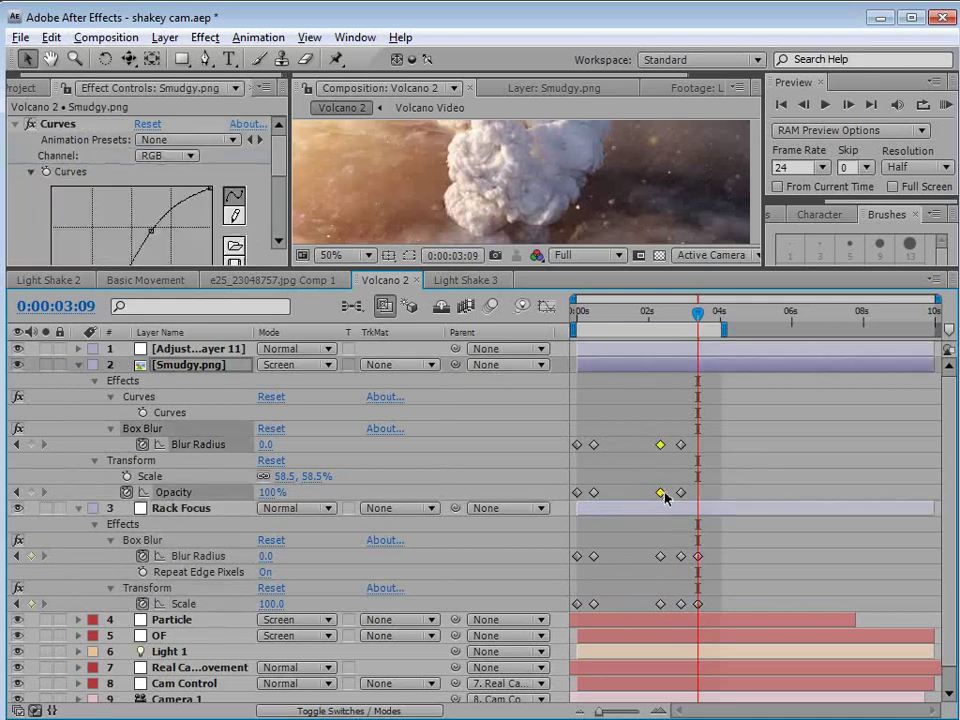
key(ctrl+v)
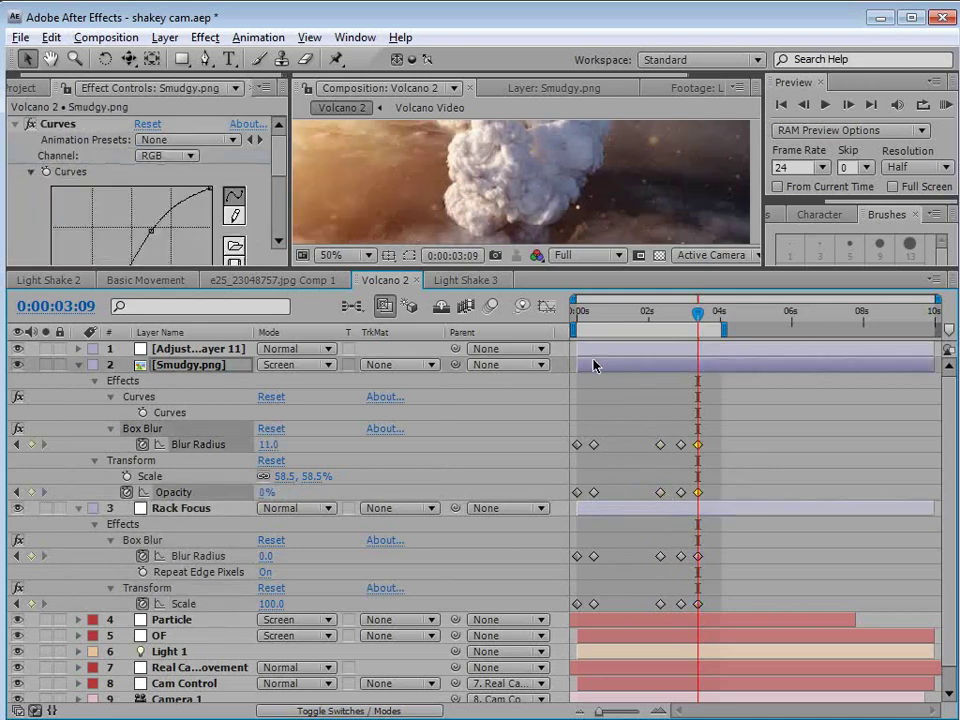
Step: Enlarge the composition view, check the second focus pull and convert both layers' blurred keyframes near 0:00:03:00 to Auto Bezier
drag(578, 321, 700, 340)
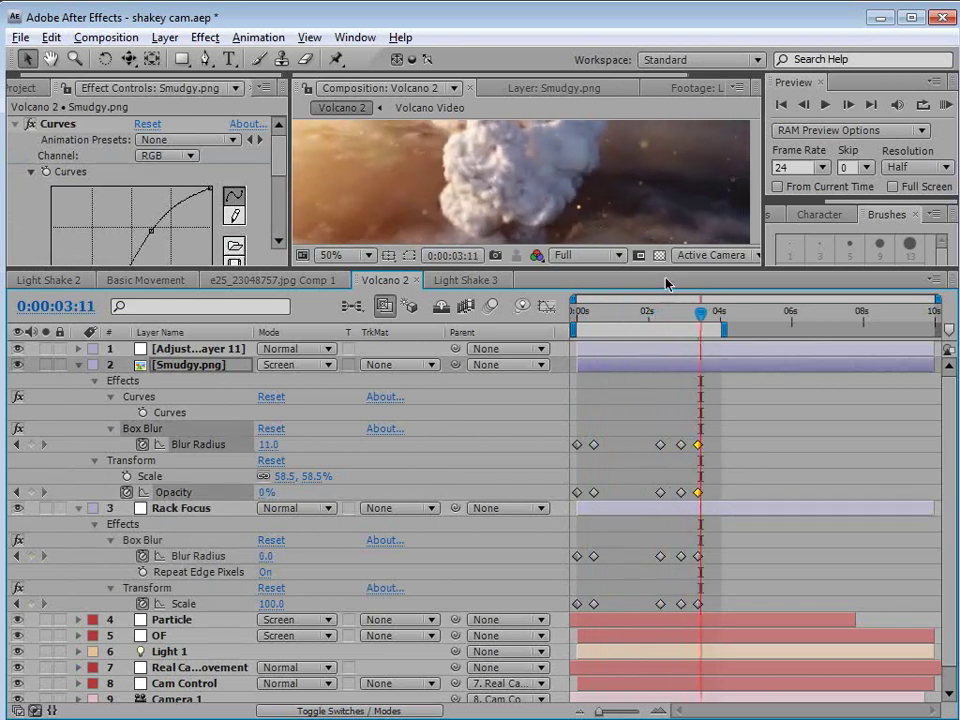
drag(665, 268, 664, 366)
drag(695, 408, 690, 443)
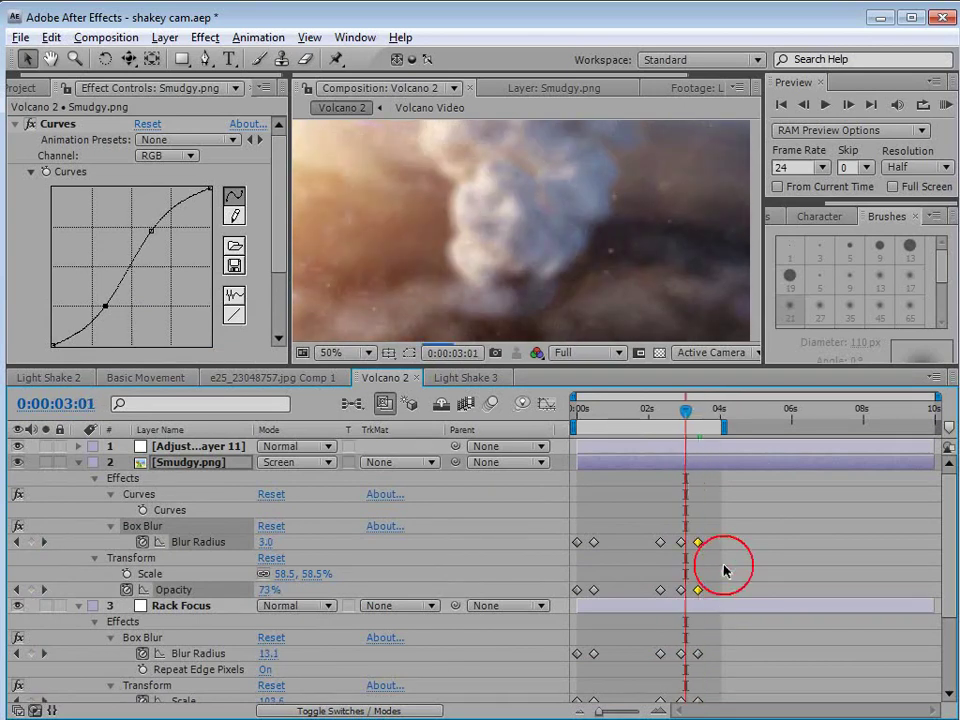
scroll(694, 611, down, 3)
click(671, 479)
drag(671, 482, 681, 643)
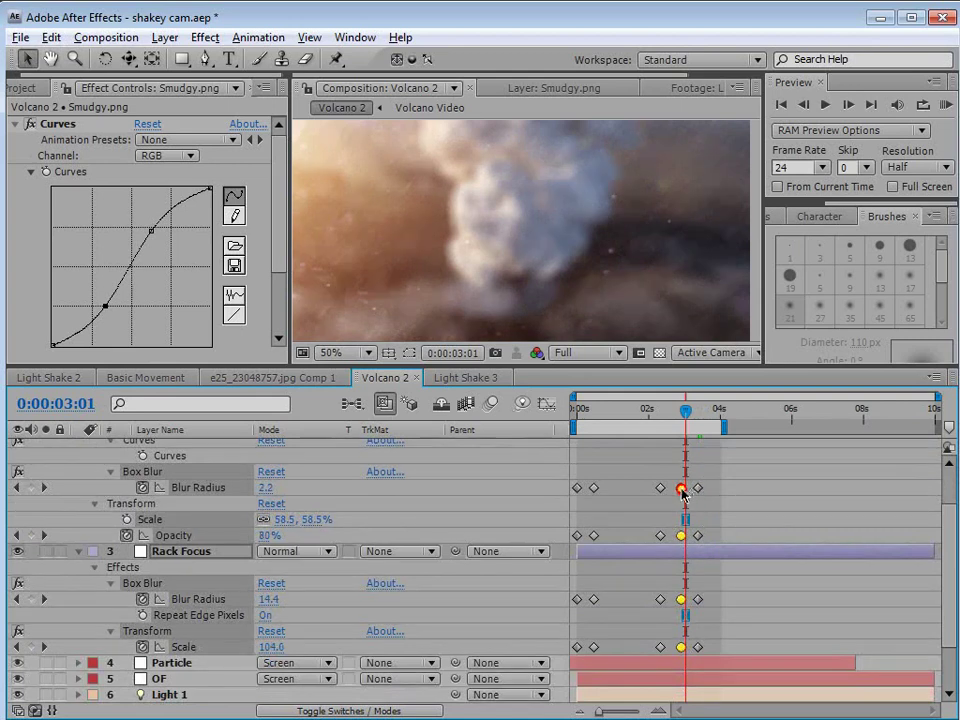
Step: Review the smoothed second rack focus through the end of the shot and save the project
drag(665, 419, 717, 441)
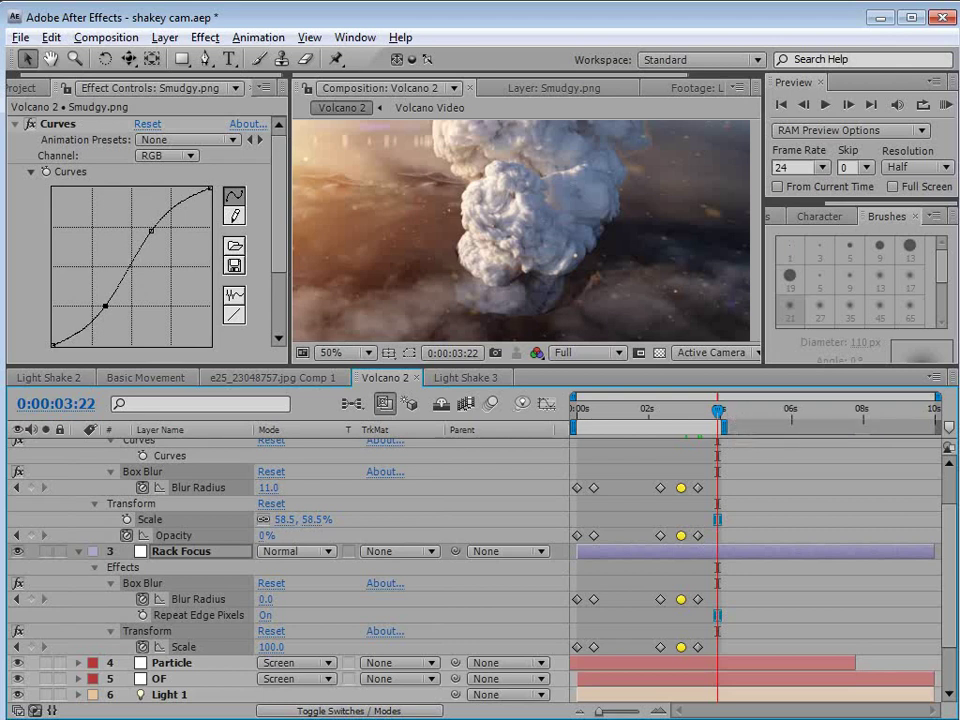
drag(872, 643, 708, 247)
drag(381, 550, 460, 557)
click(540, 20)
drag(708, 416, 713, 455)
key(ctrl+s)
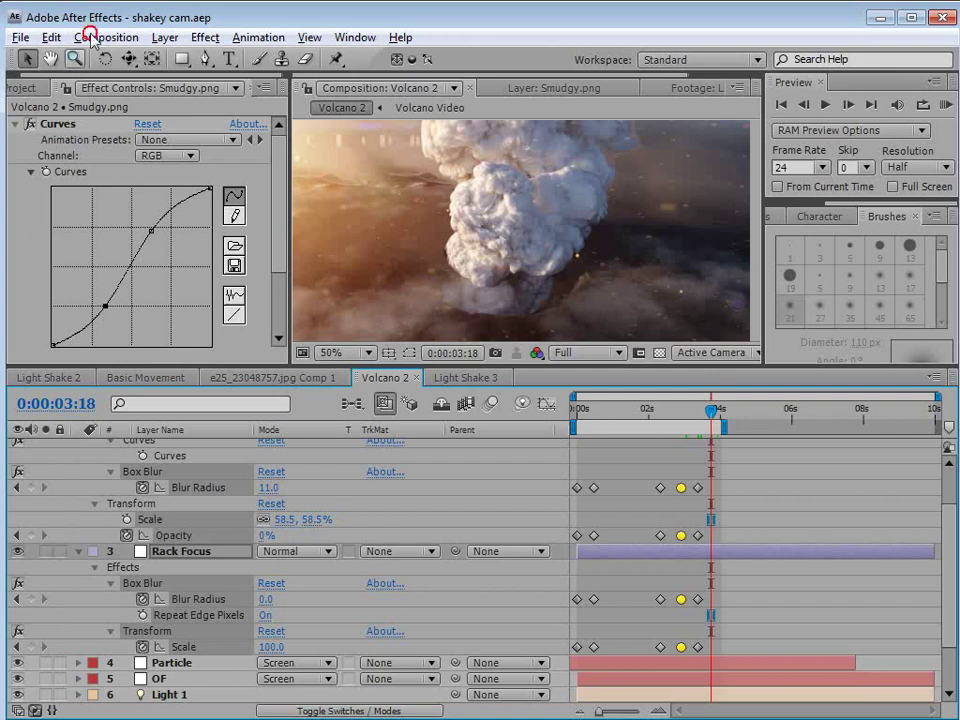
Step: Show the project's footage list, collapse the layer properties in Volcano 2 and enlarge the upper part of the workspace
click(36, 88)
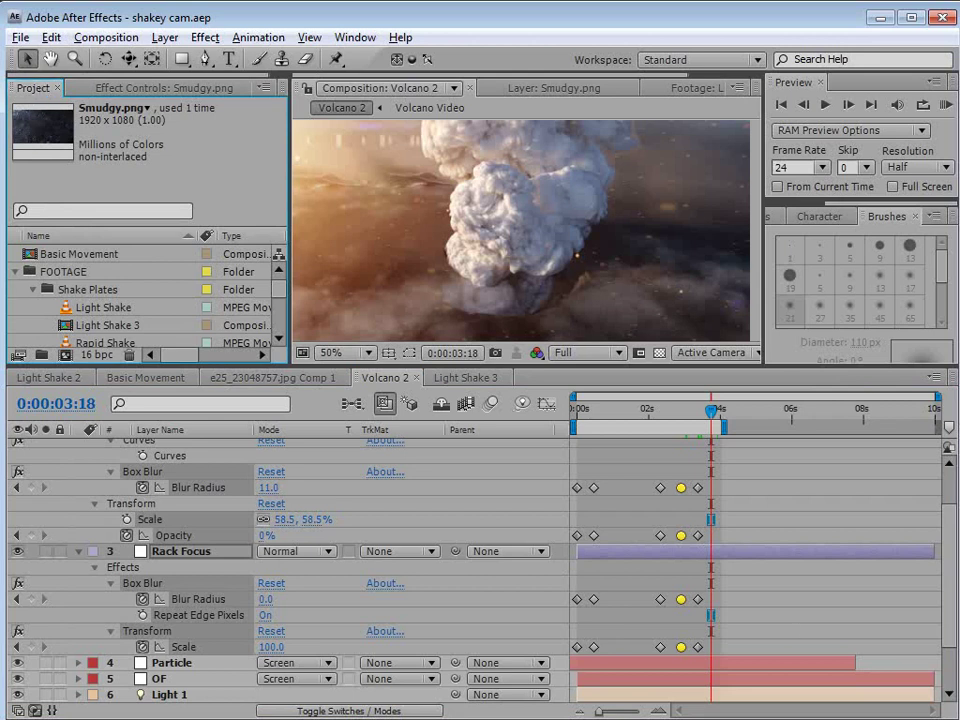
scroll(300, 560, up, 3)
click(78, 462)
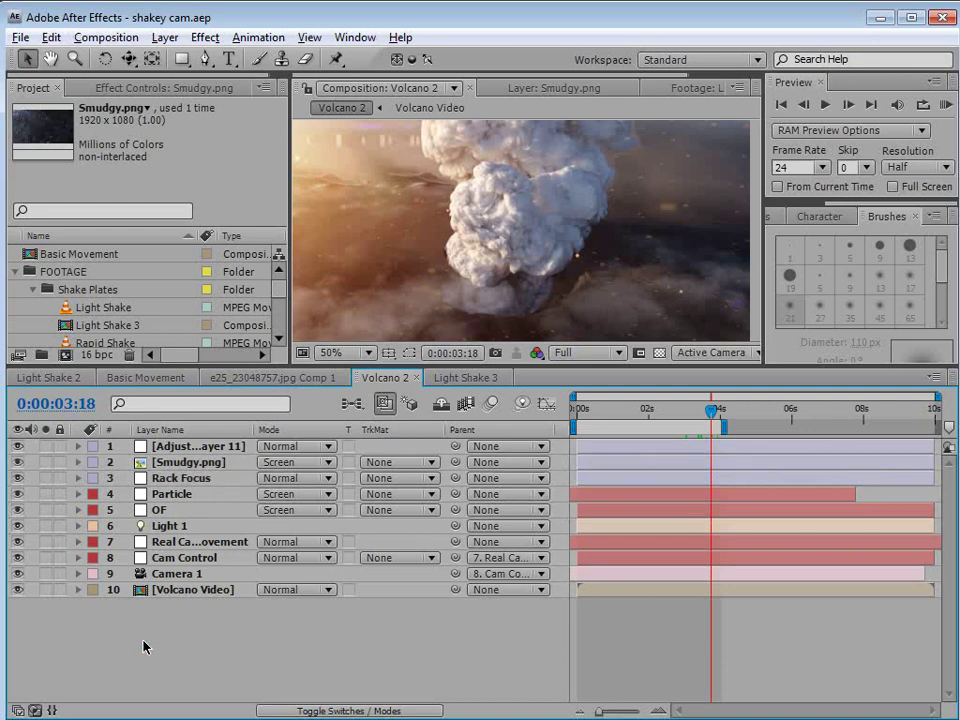
drag(221, 364, 221, 416)
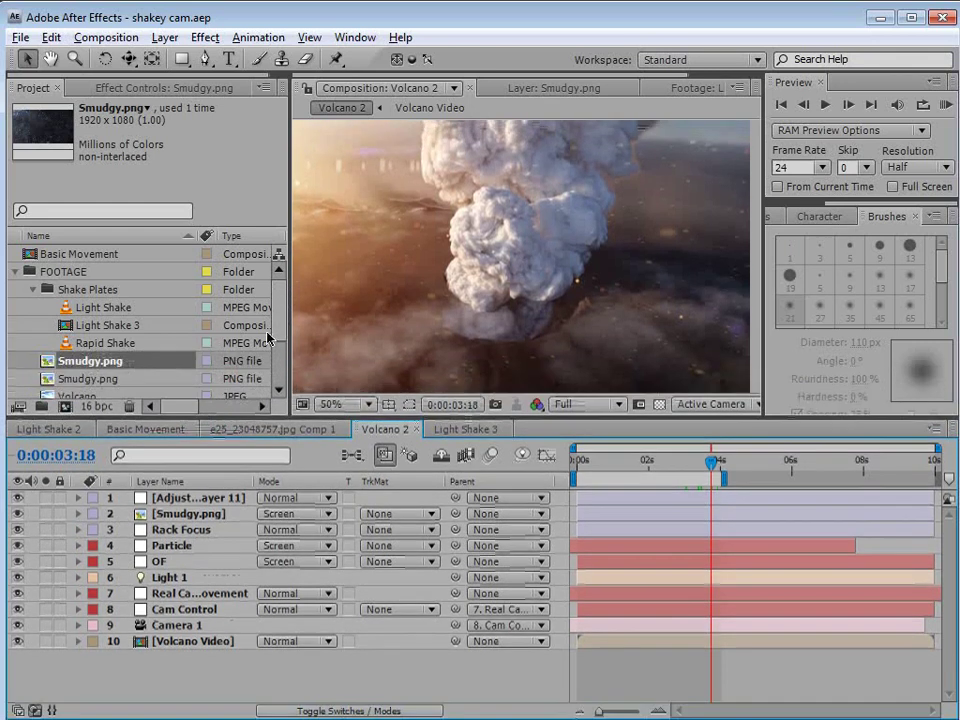
Step: Open the Rapid Shake footage, examine its camera motion and return to the Volcano 2 composition
double_click(66, 343)
mouse_move(333, 372)
mouse_down()
mouse_move(336, 364)
mouse_move(509, 369)
mouse_move(431, 366)
mouse_up()
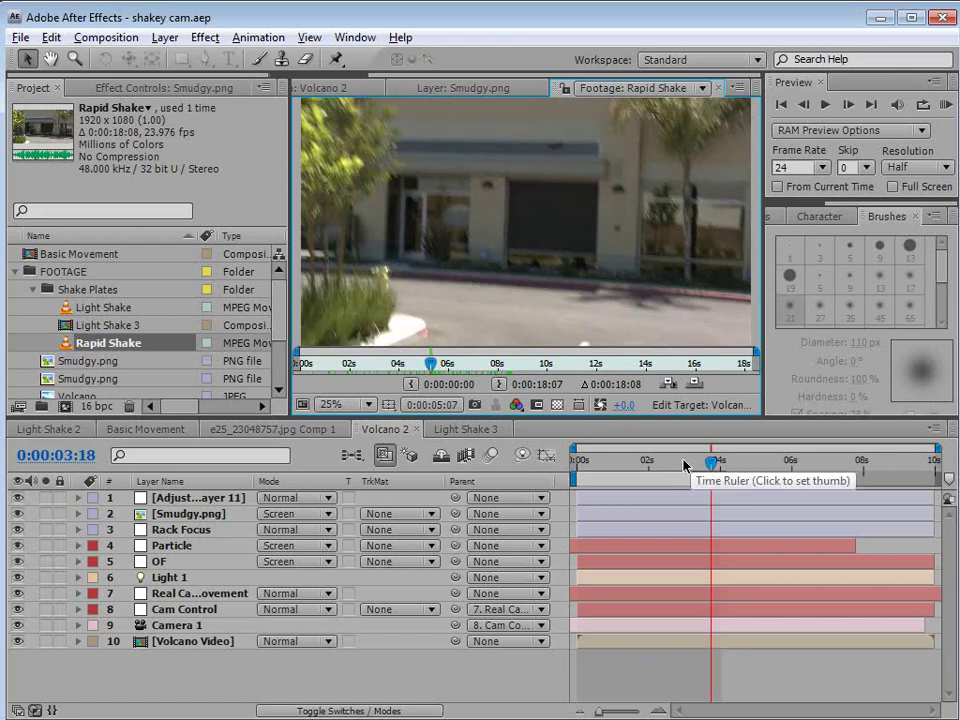
key(n)
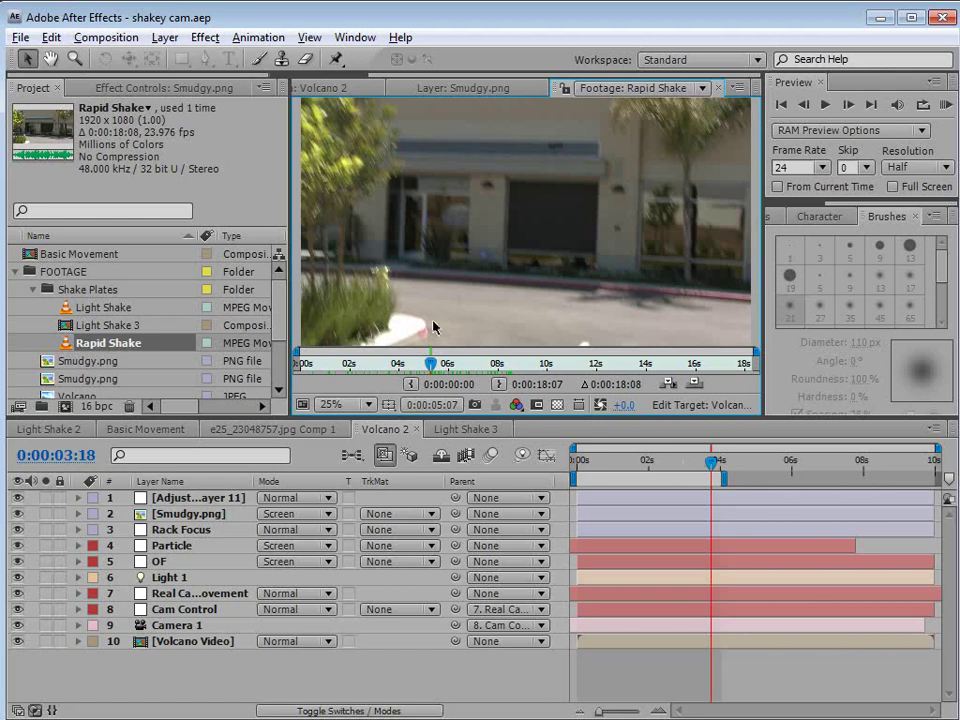
mouse_move(433, 372)
mouse_down()
mouse_move(497, 372)
mouse_move(476, 373)
mouse_up()
click(330, 88)
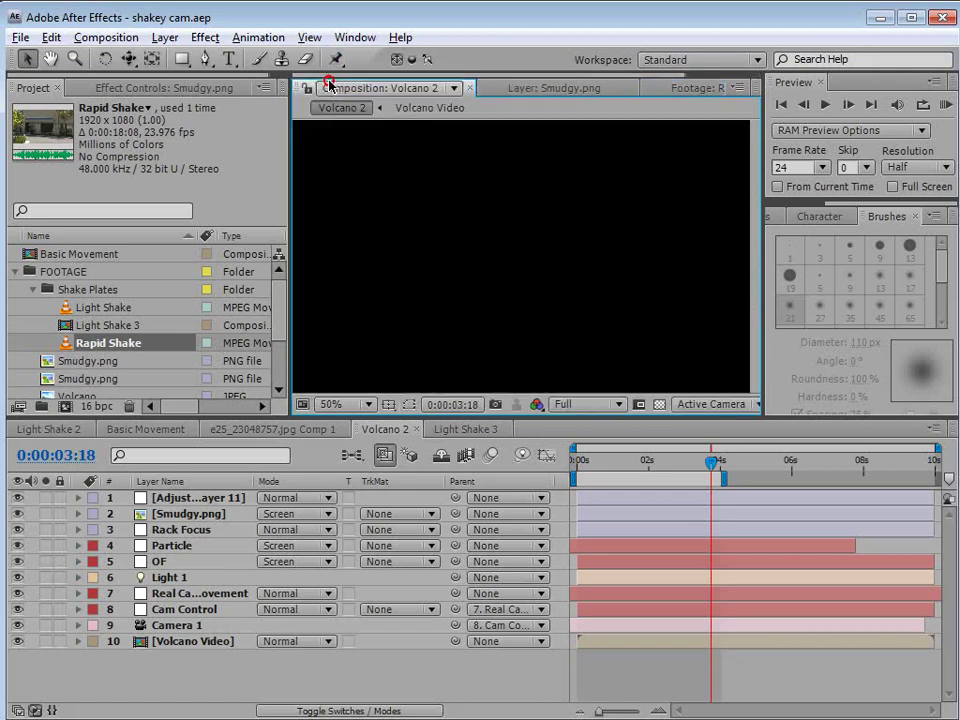